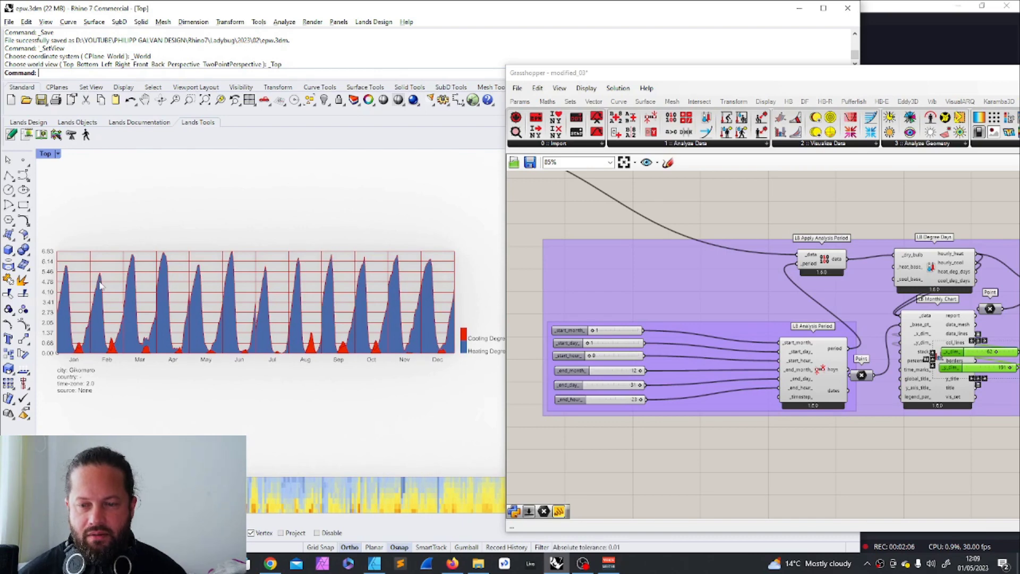
# Examine the monthly heating and cooling degree chart and the neighbouring hourly chart, and locate the LB Wind Speed component
pyautogui.scroll(3, 391, 345)
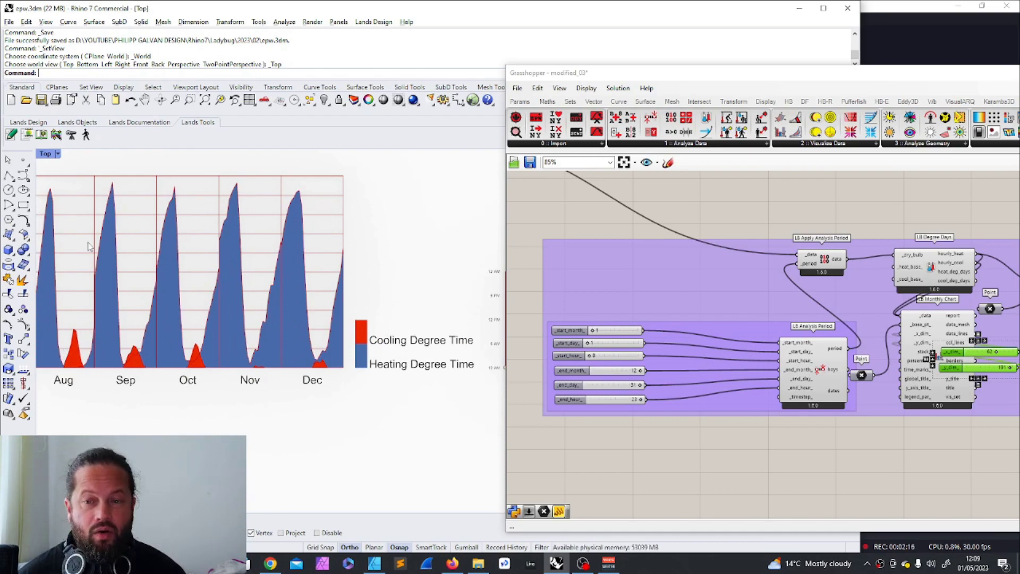
pyautogui.scroll(-2, 201, 266)
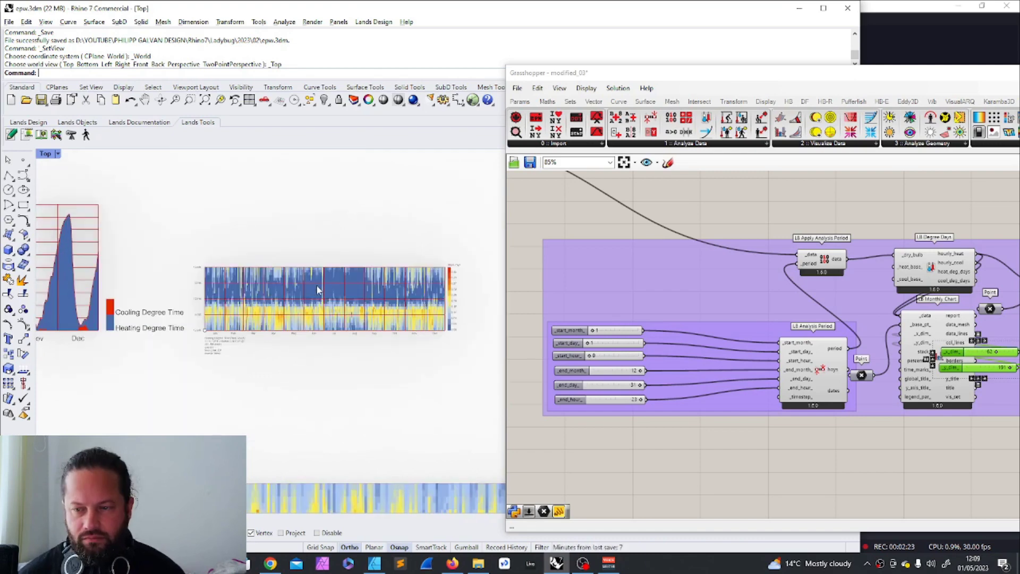
pyautogui.scroll(-5, 628, 297)
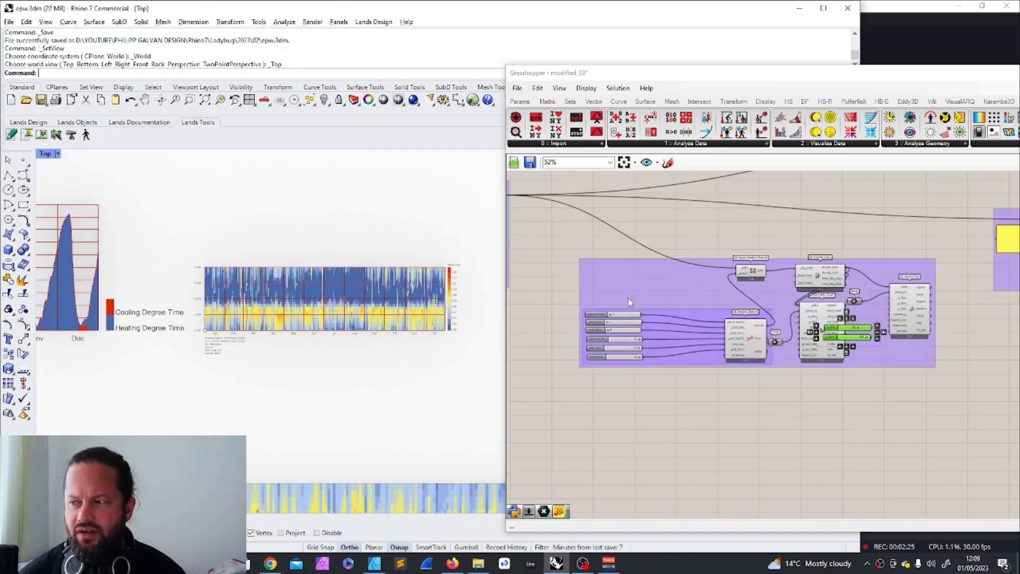
pyautogui.scroll(5, 791, 298)
pyautogui.click(821, 291)
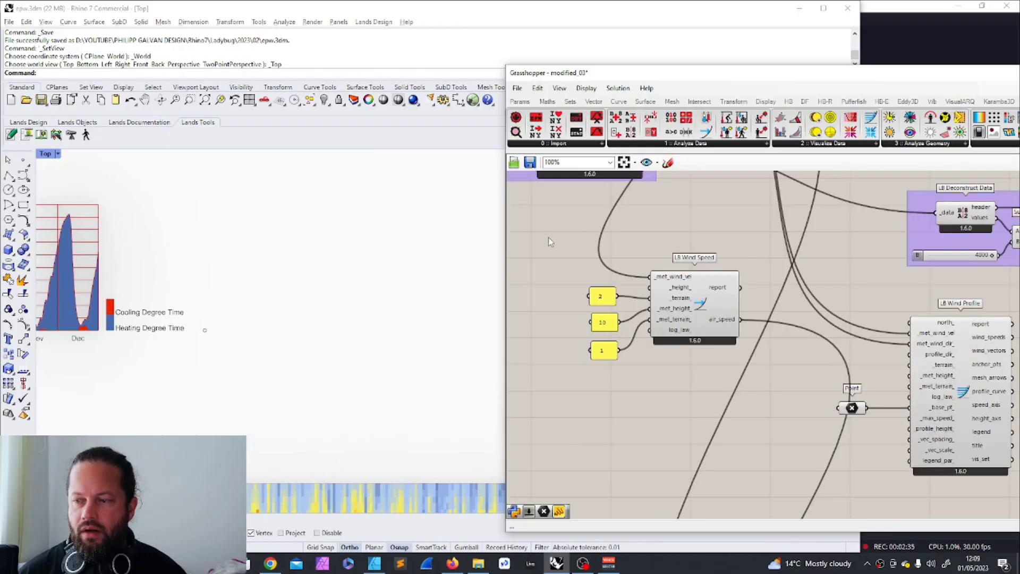
# Rotate the top view of the terrain model into an oblique view and examine the wind profile on the yellow-outlined plot
pyautogui.scroll(5, 302, 270)
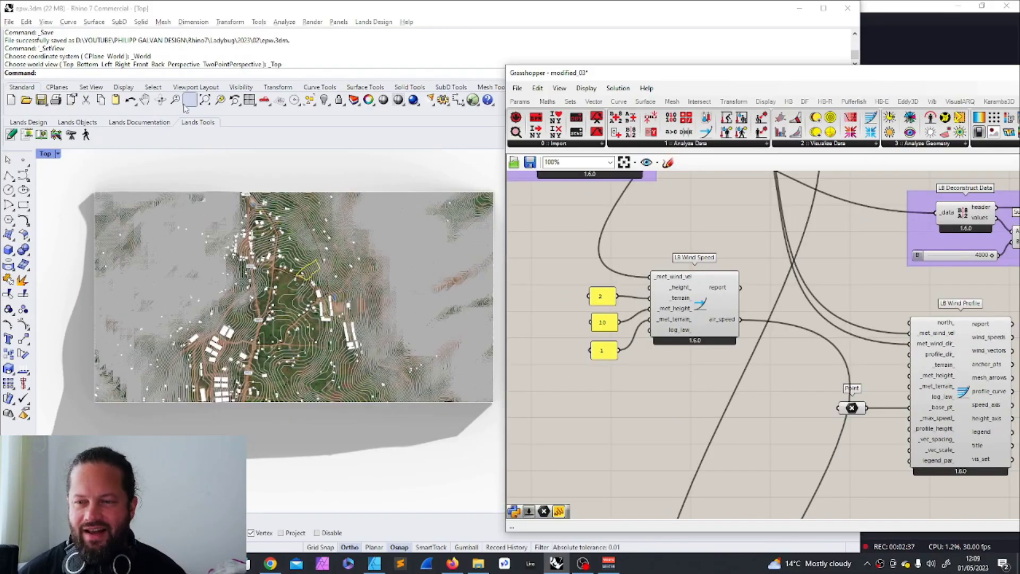
pyautogui.click(161, 100)
pyautogui.moveTo(330, 340); pyautogui.dragTo(289, 281)
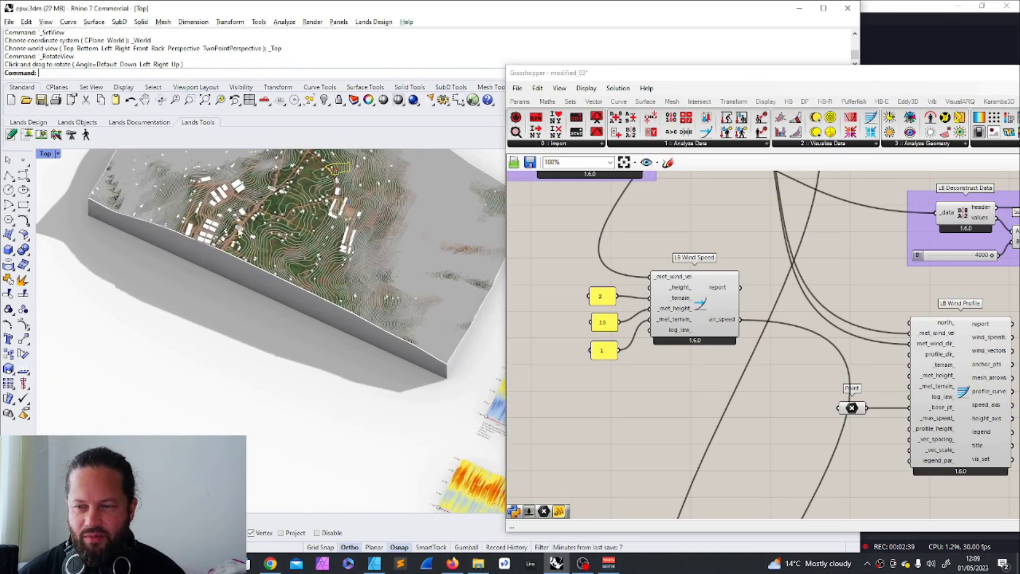
pyautogui.scroll(-8, 281, 319)
pyautogui.moveTo(278, 336); pyautogui.dragTo(239, 296, button='right')
pyautogui.scroll(8, 283, 263)
pyautogui.scroll(6, 282, 263)
pyautogui.scroll(-5, 273, 319)
pyautogui.scroll(5, 240, 296)
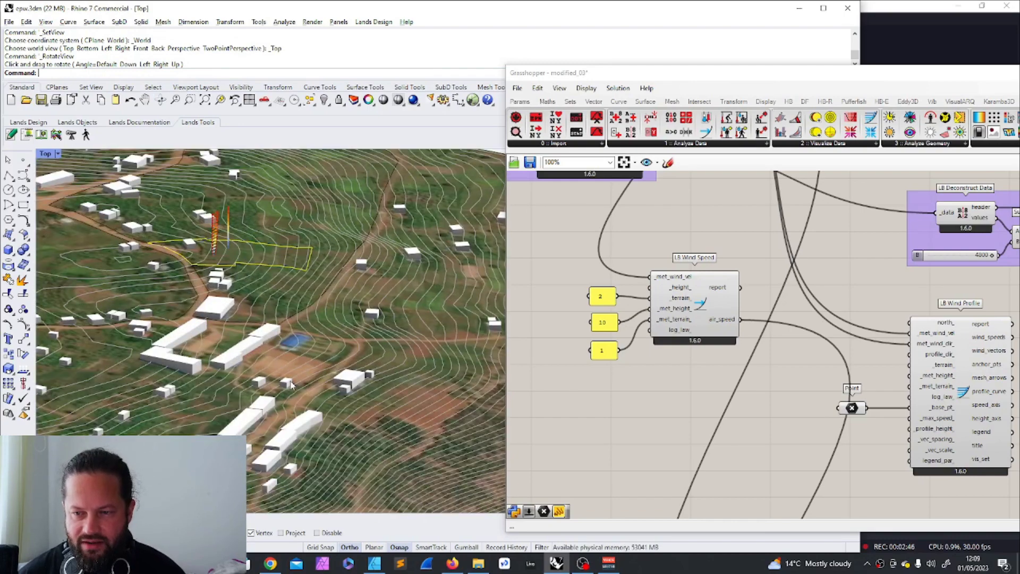
pyautogui.scroll(-3, 225, 290)
pyautogui.scroll(5, 225, 290)
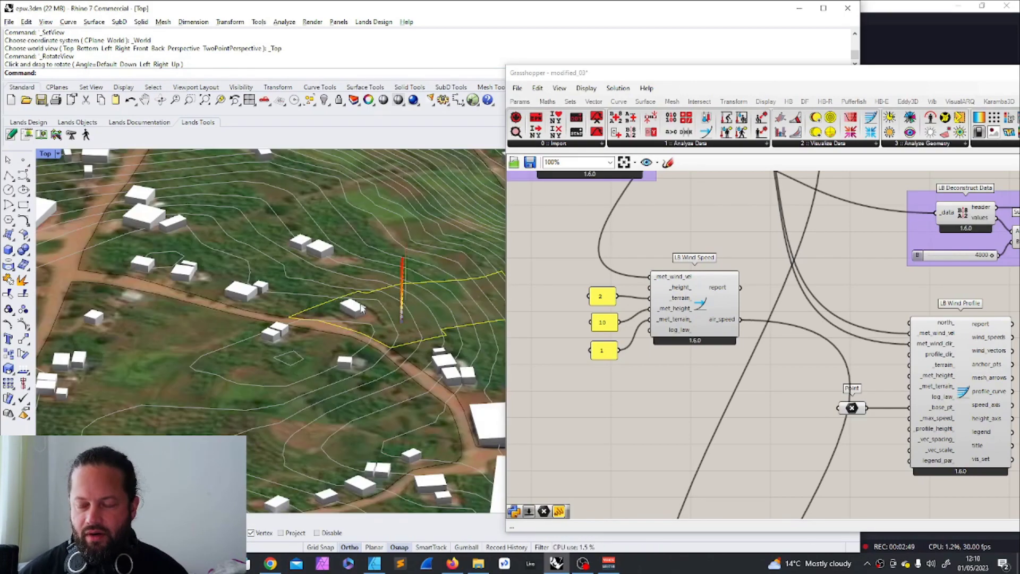
pyautogui.scroll(-6, 267, 347)
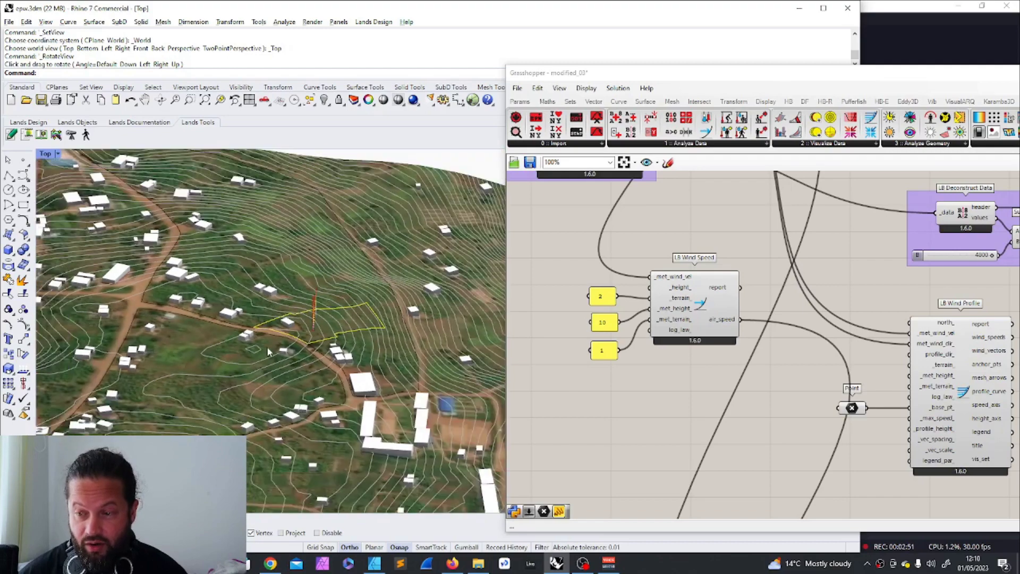
pyautogui.scroll(10, 290, 313)
pyautogui.scroll(-5, 332, 306)
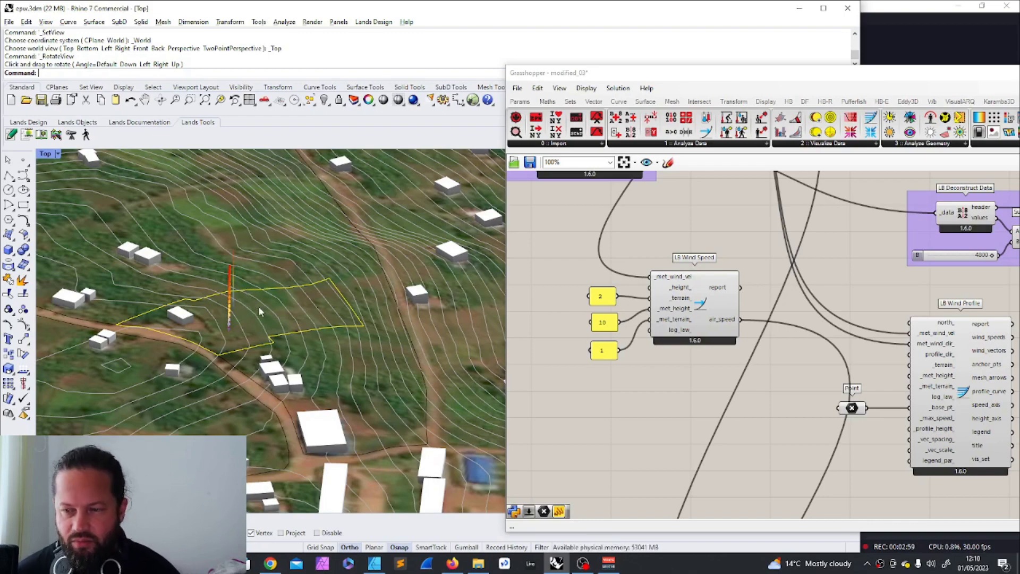
# Set the viewport to the Top view and examine the yellow-outlined plot, its contours and the house on it
pyautogui.click(57, 154)
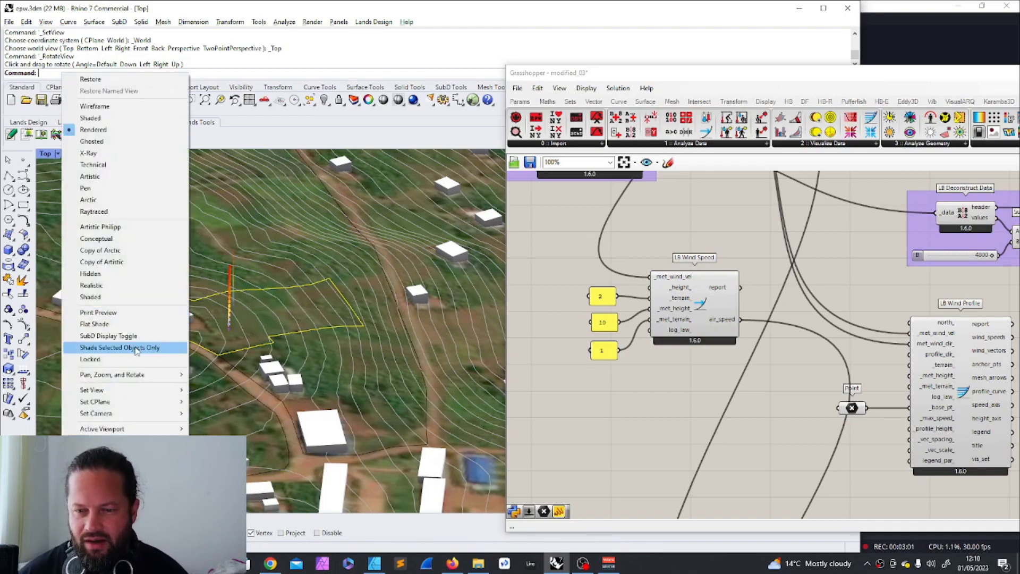
pyautogui.moveTo(141, 388)
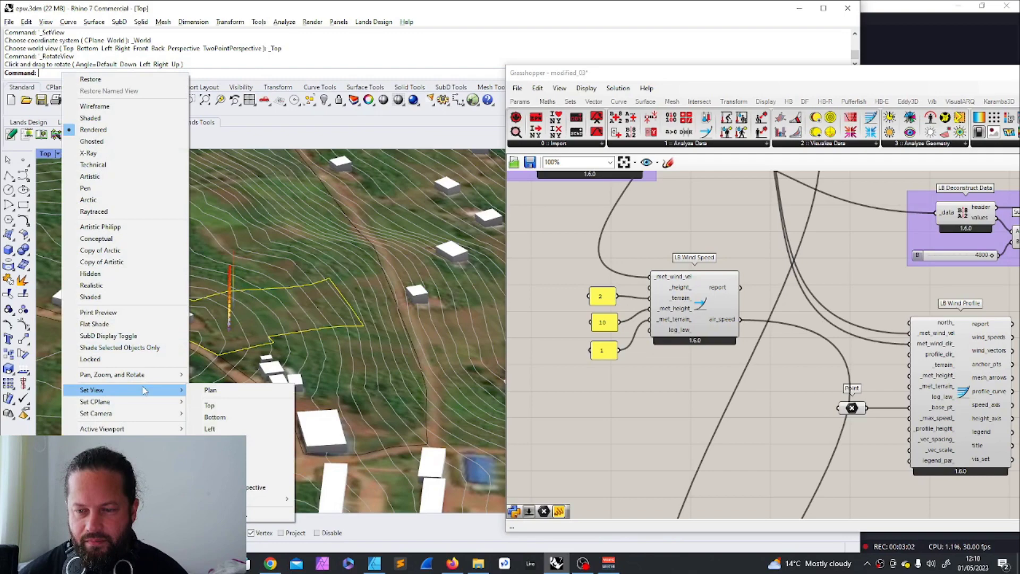
pyautogui.click(248, 405)
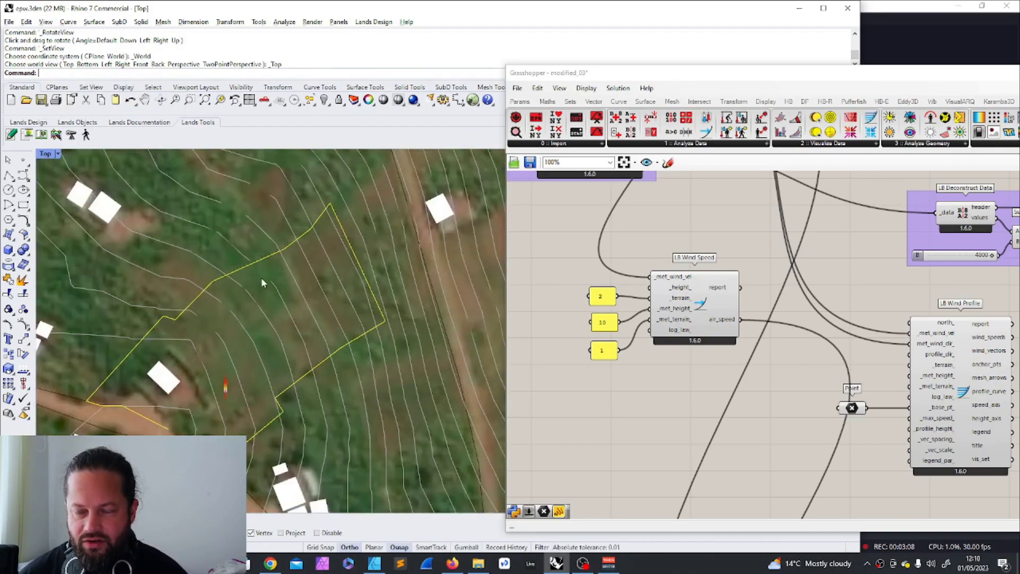
pyautogui.scroll(-4, 261, 282)
pyautogui.scroll(-2, 261, 281)
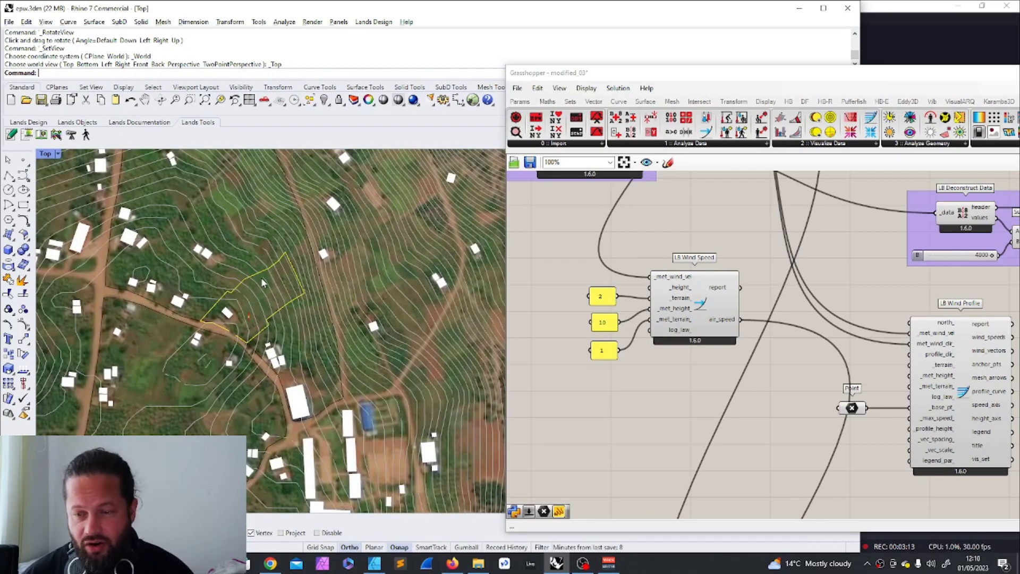
pyautogui.scroll(4, 288, 263)
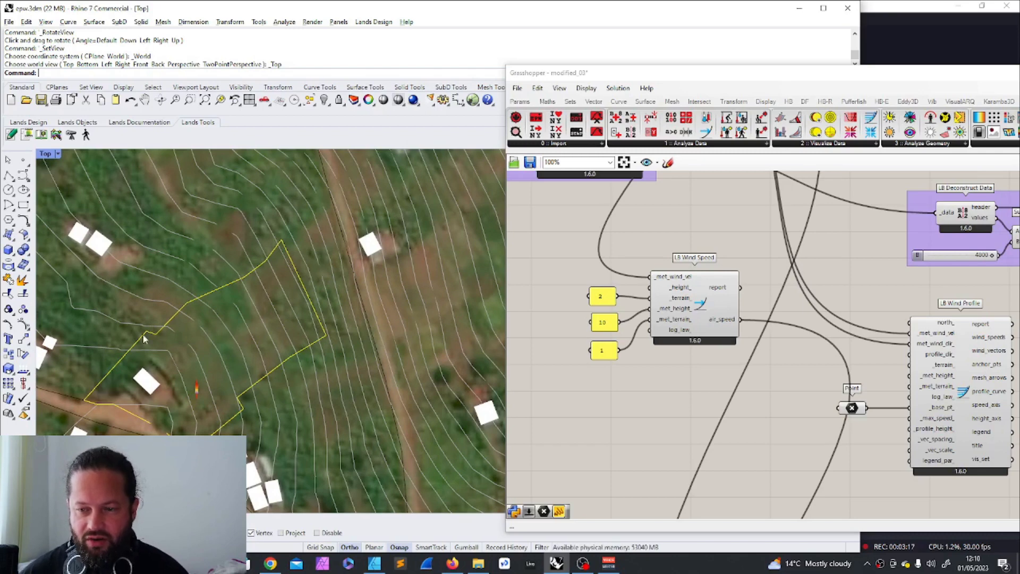
pyautogui.scroll(-3, 144, 339)
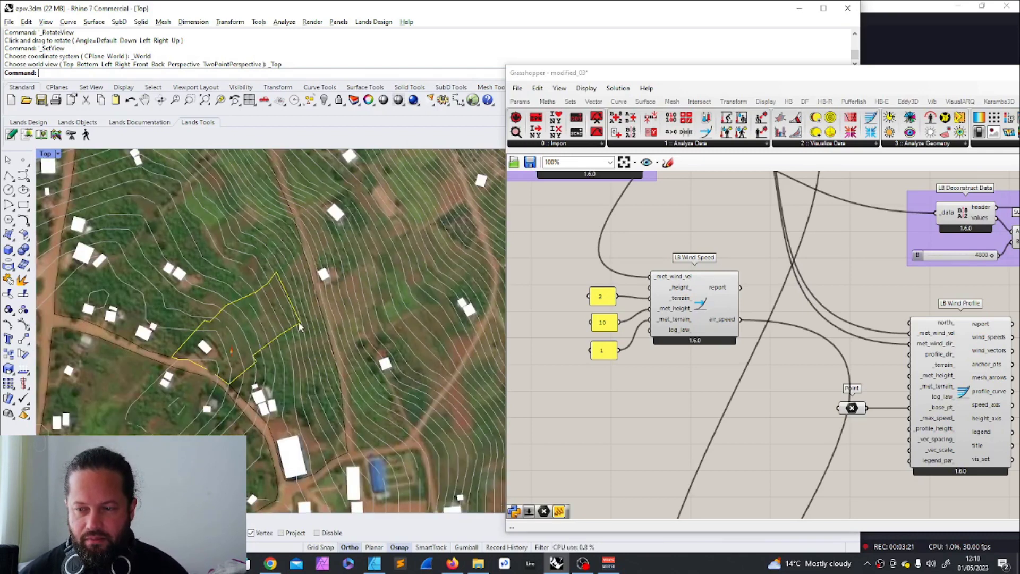
pyautogui.scroll(4, 217, 386)
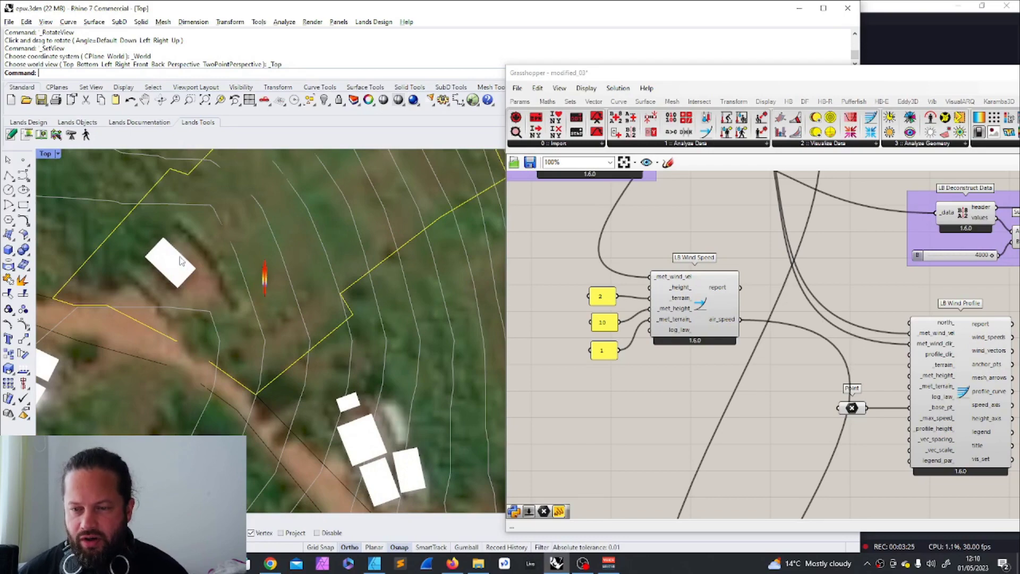
pyautogui.click(181, 260)
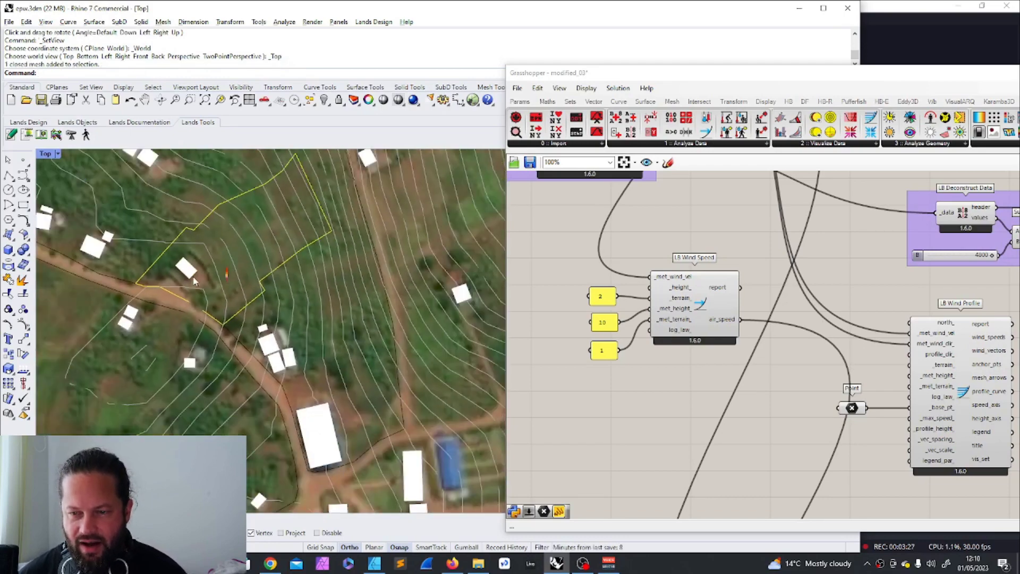
pyautogui.scroll(-2, 213, 265)
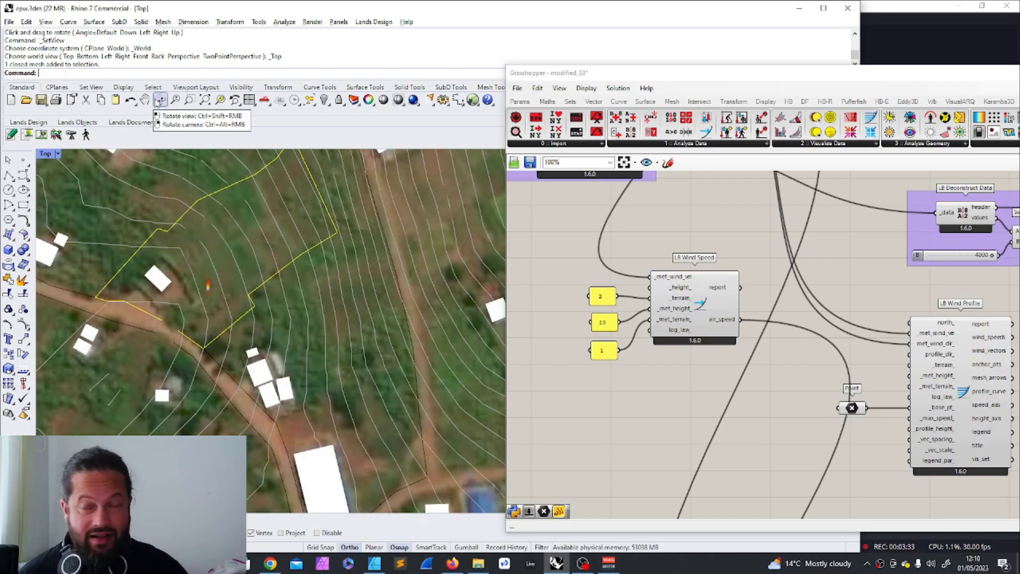
# Rotate the Top view back to an oblique angle and examine the wind profile graphics above the outlined plot
pyautogui.click(160, 101)
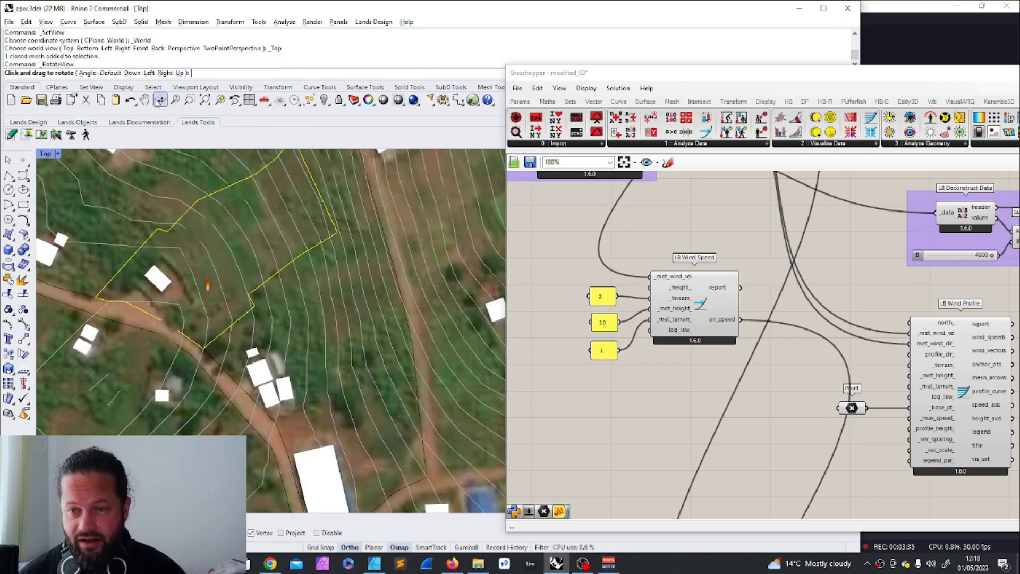
pyautogui.moveTo(202, 277); pyautogui.dragTo(248, 264)
pyautogui.scroll(10, 275, 296)
pyautogui.scroll(-9, 281, 313)
pyautogui.moveTo(261, 296); pyautogui.dragTo(390, 291, button='right')
pyautogui.moveTo(390, 291); pyautogui.dragTo(295, 296)
pyautogui.moveTo(295, 296); pyautogui.dragTo(298, 296, button='right')
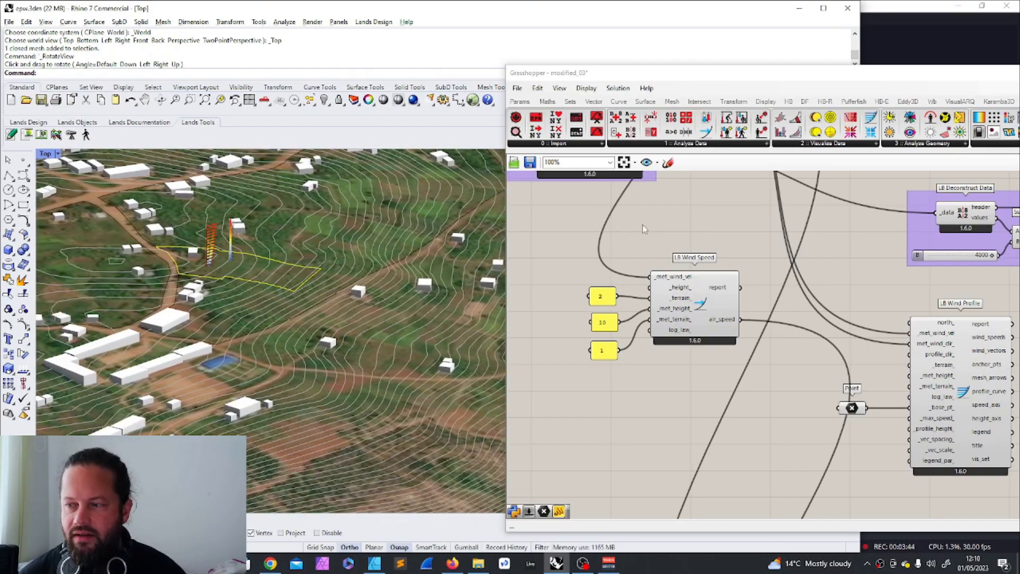
# Review the Analyze Data and Visualize Data component lists for LB Wind Speed and LB Wind Profile, comparing with the wind arrows on the plot
pyautogui.click(591, 245)
pyautogui.scroll(-10, 581, 258)
pyautogui.scroll(8, 610, 276)
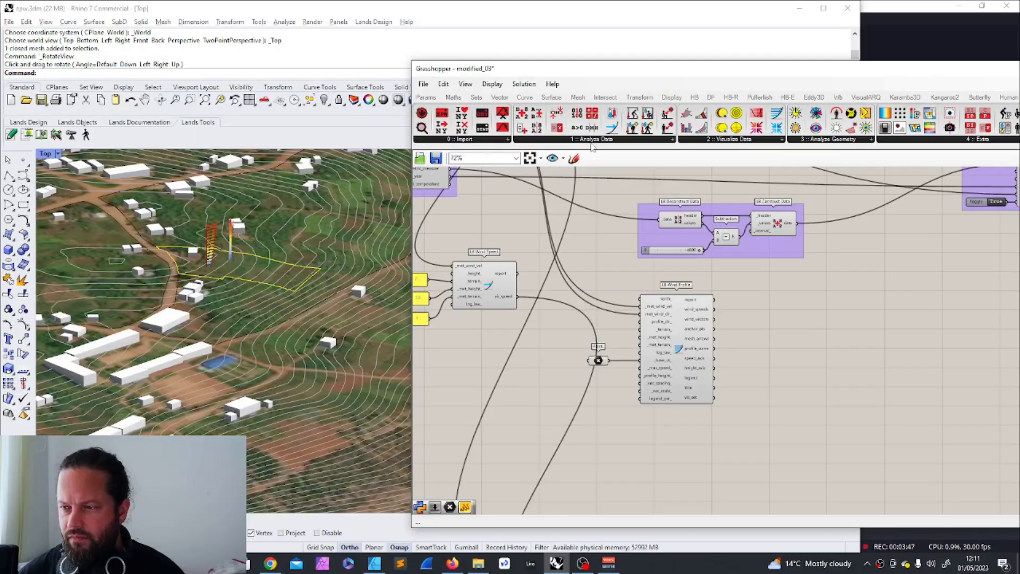
pyautogui.click(597, 141)
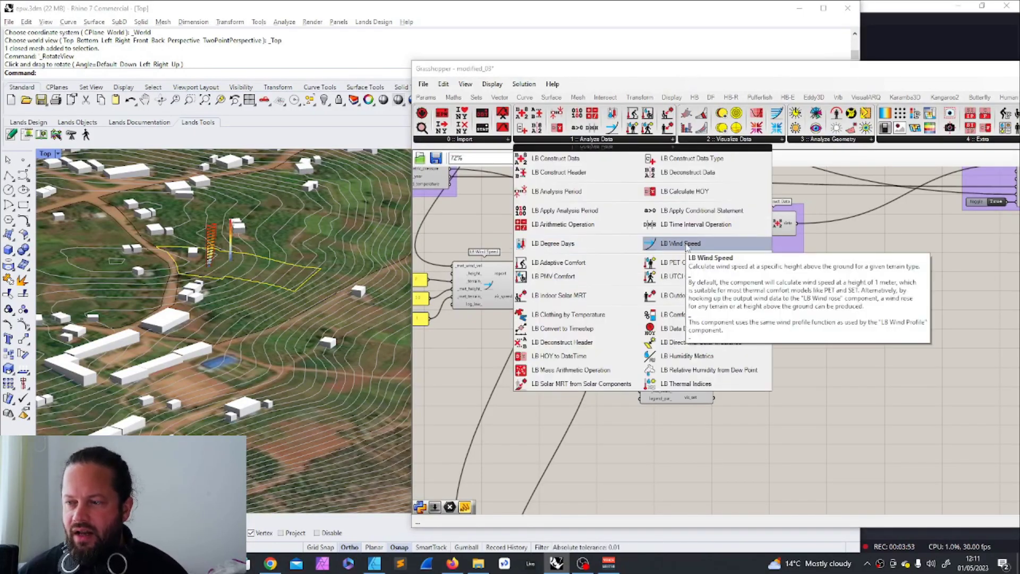
pyautogui.click(712, 140)
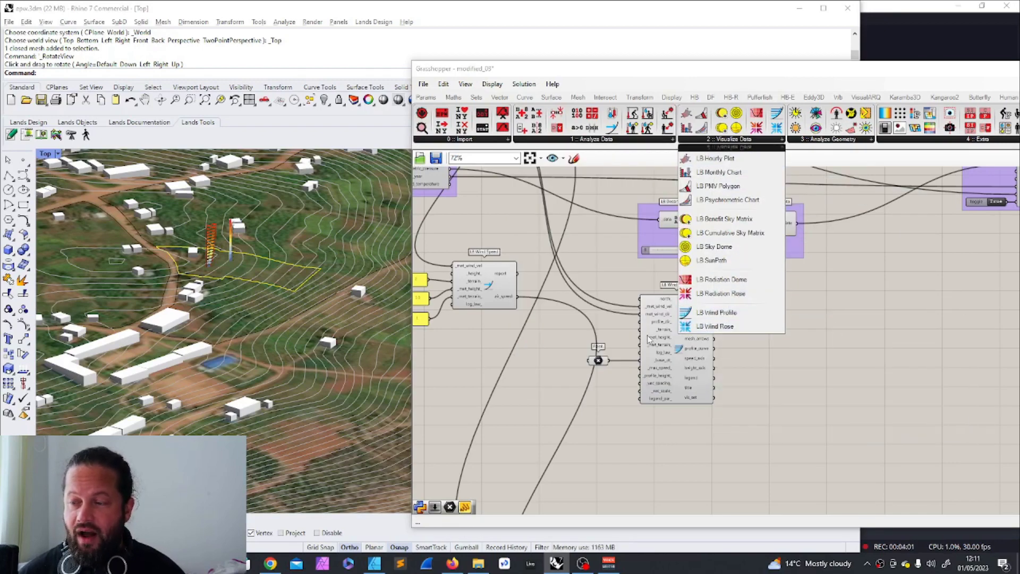
pyautogui.scroll(3, 194, 248)
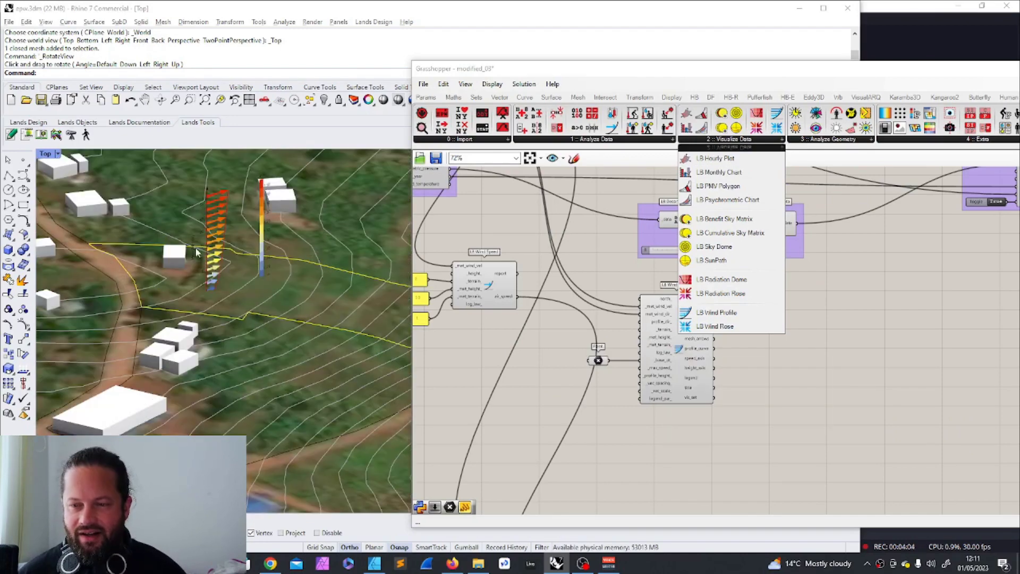
pyautogui.click(595, 138)
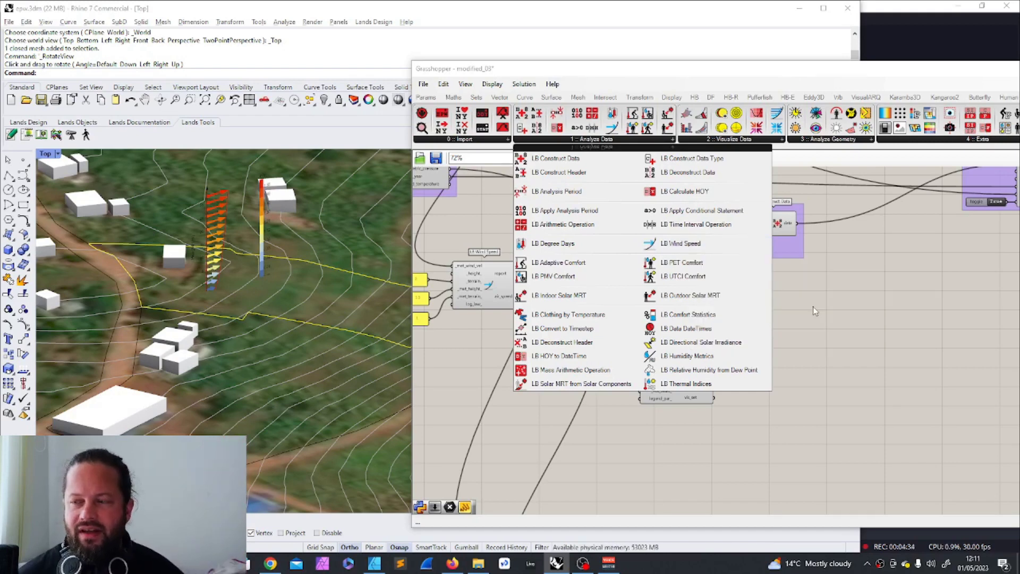
pyautogui.click(813, 310)
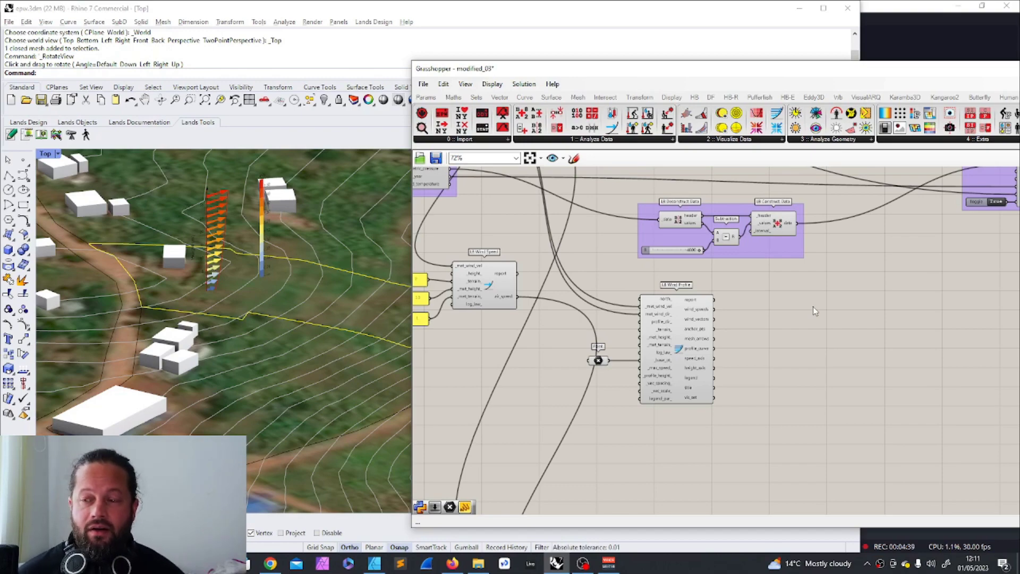
# Examine the inputs of the LB Wind Speed component and trace its wind velocity wire back to LB Import EPW
pyautogui.scroll(-2, 610, 270)
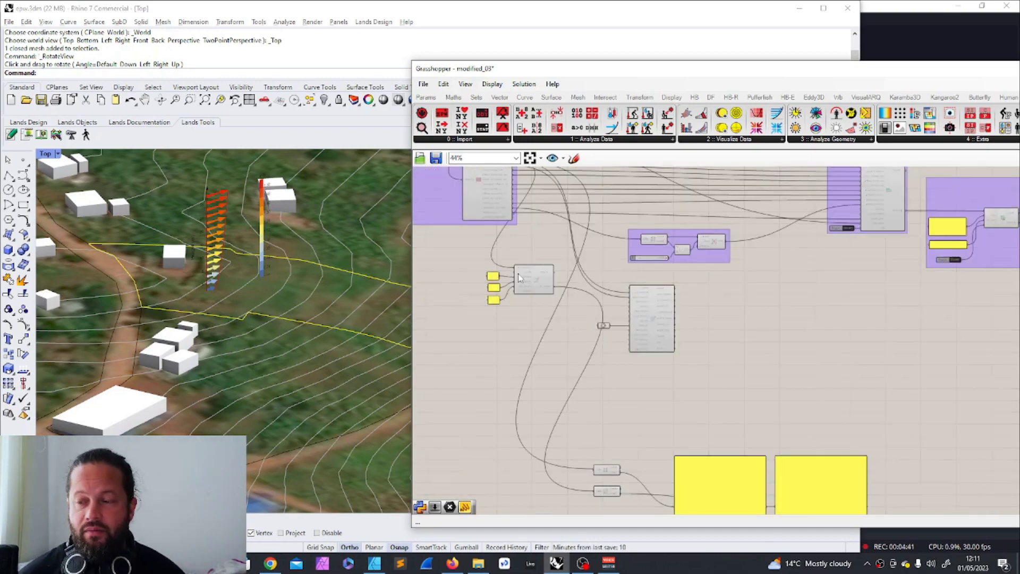
pyautogui.scroll(5, 517, 272)
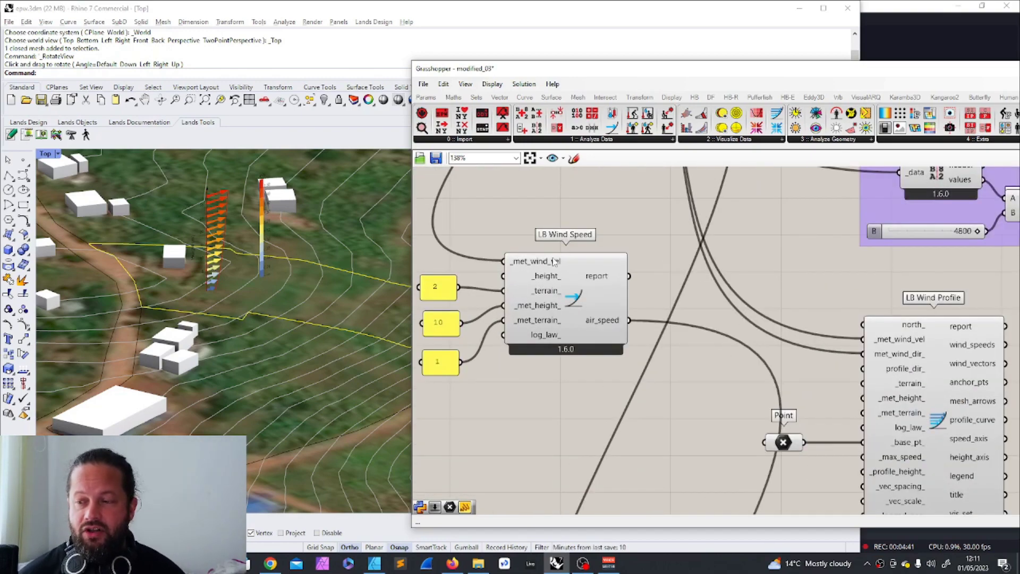
pyautogui.moveTo(556, 256)
pyautogui.scroll(-6, 556, 259)
pyautogui.scroll(5, 519, 196)
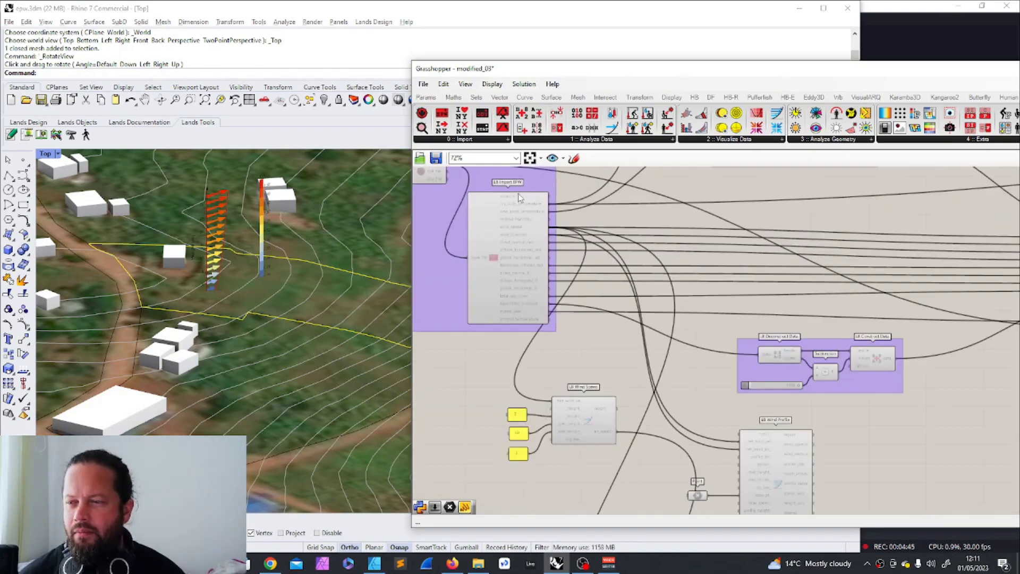
# Select the LB Import EPW component and examine its wind speed and dew point temperature outputs and where they connect
pyautogui.click(490, 236)
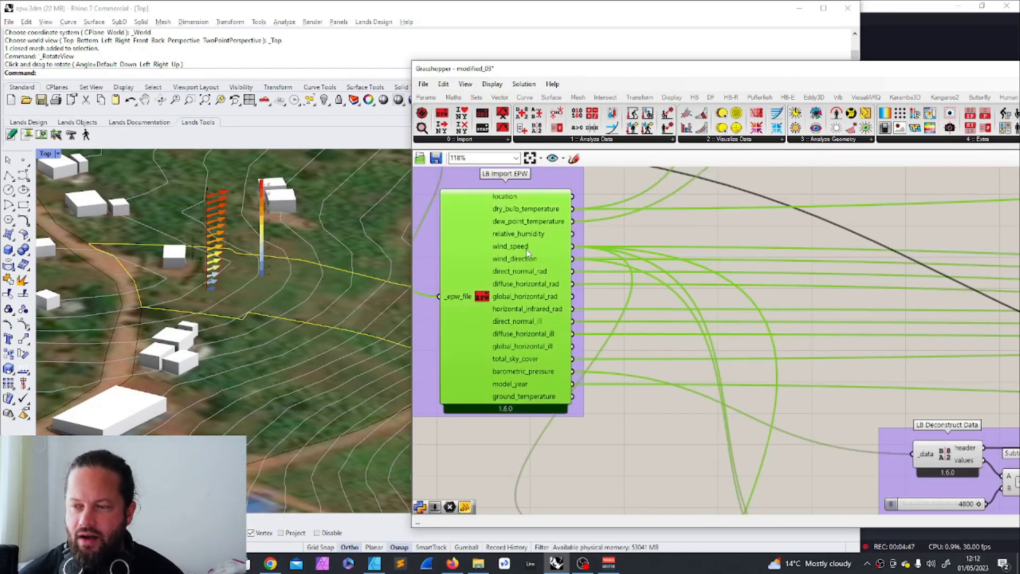
pyautogui.moveTo(525, 250)
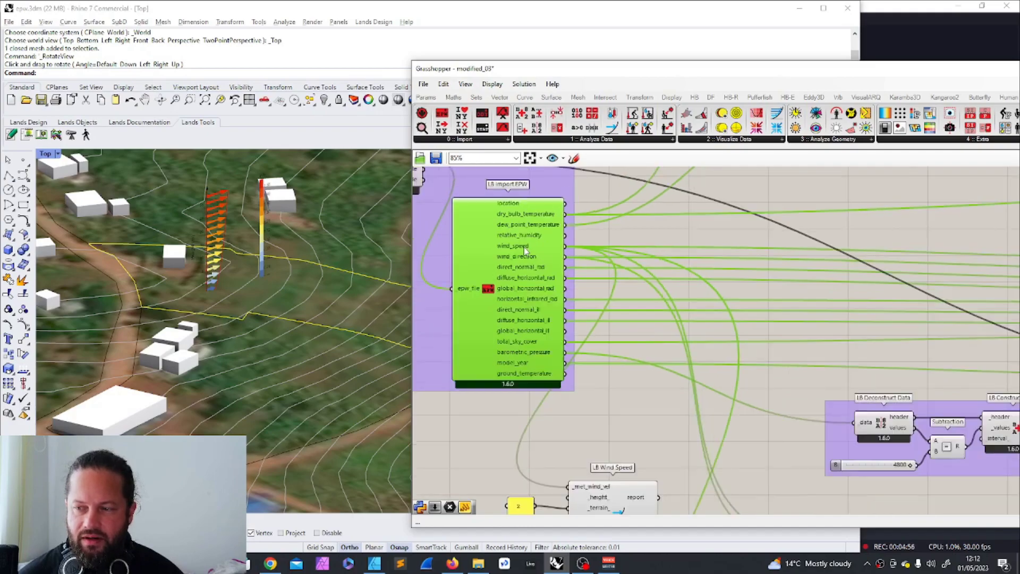
pyautogui.scroll(-3, 524, 247)
pyautogui.scroll(3, 523, 247)
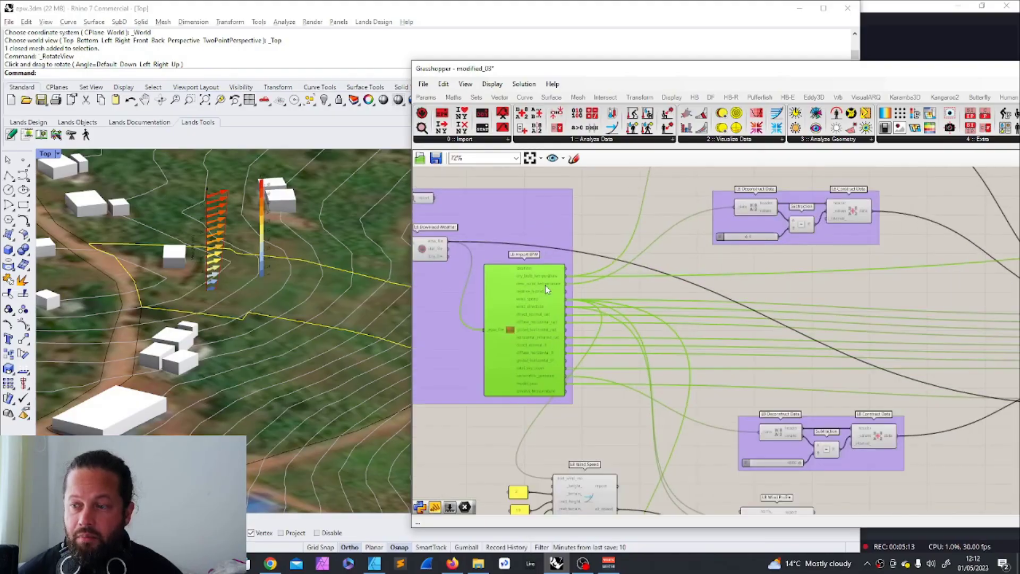
pyautogui.scroll(2, 545, 285)
pyautogui.moveTo(546, 289)
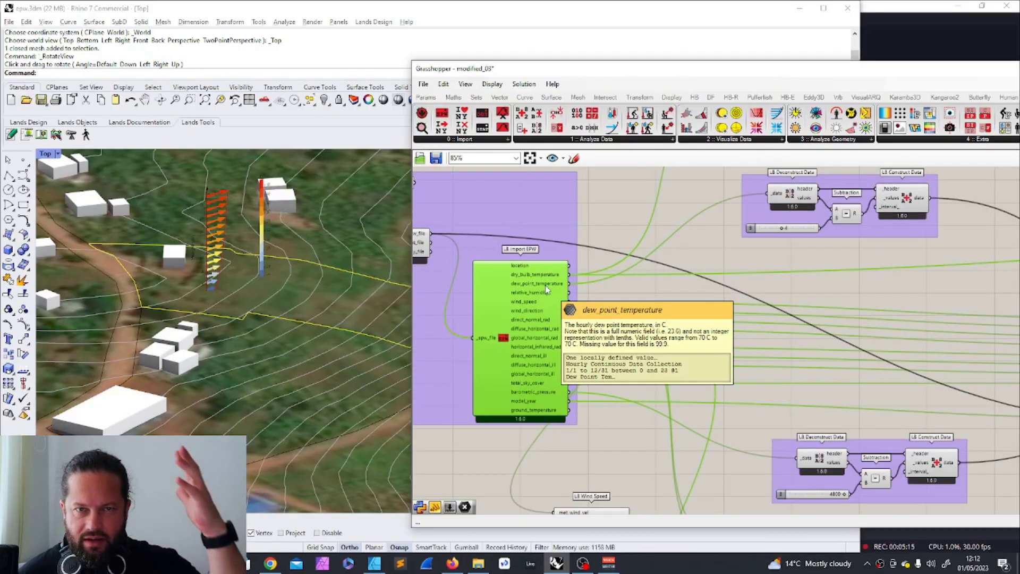
pyautogui.scroll(-3, 562, 330)
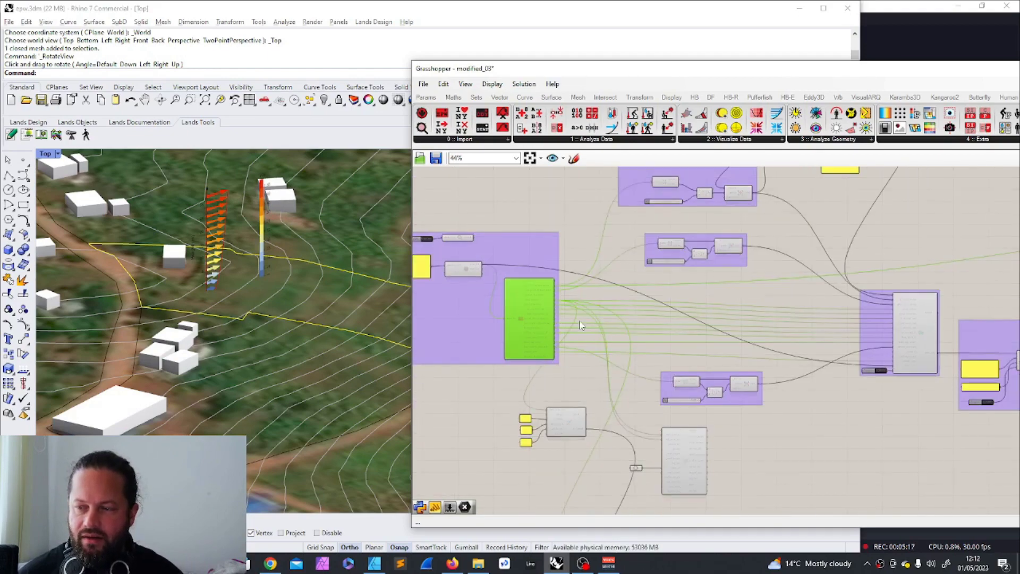
# Delete the LB Wind Speed component below the LB Import EPW group
pyautogui.scroll(1, 612, 361)
pyautogui.scroll(-2, 552, 318)
pyautogui.scroll(4, 546, 415)
pyautogui.moveTo(460, 262); pyautogui.dragTo(634, 407)
pyautogui.moveTo(567, 299); pyautogui.dragTo(569, 312)
pyautogui.scroll(-3, 566, 303)
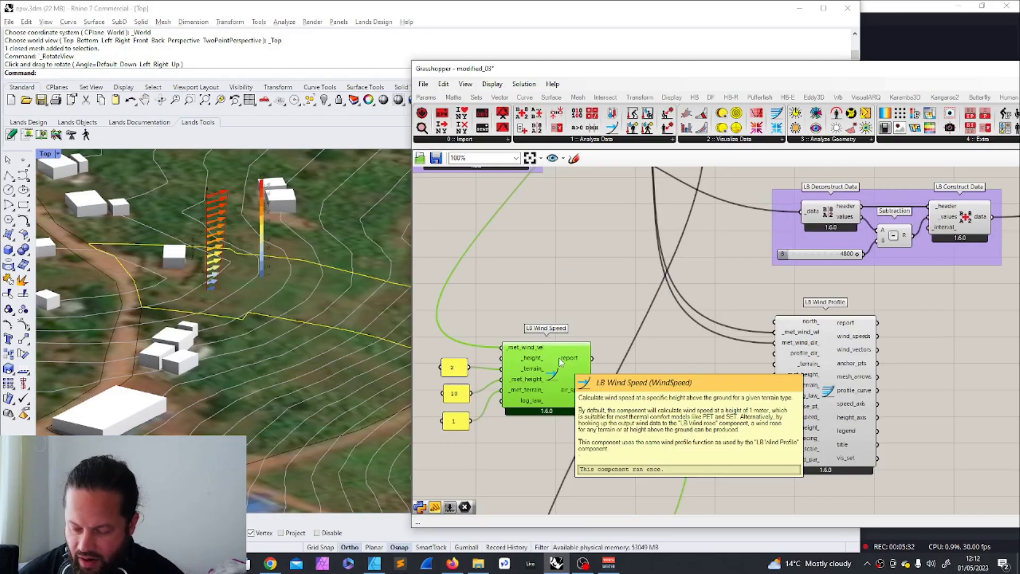
pyautogui.press('Delete')
# Delete the three leftover value panels that fed the wind speed component
pyautogui.click(467, 399)
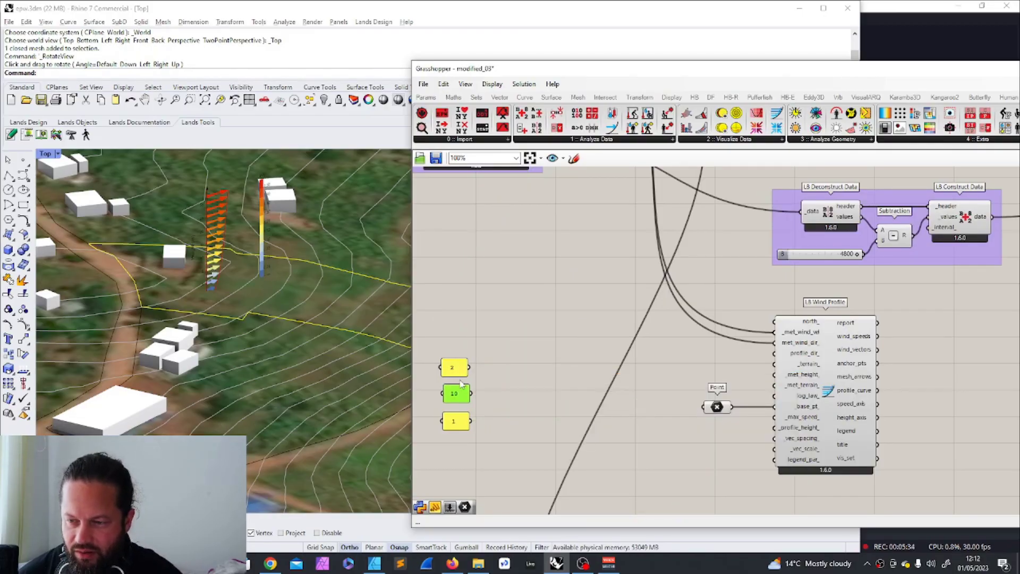
pyautogui.click(461, 374)
pyautogui.press('Delete')
pyautogui.click(459, 397)
pyautogui.press('Delete')
pyautogui.click(464, 421)
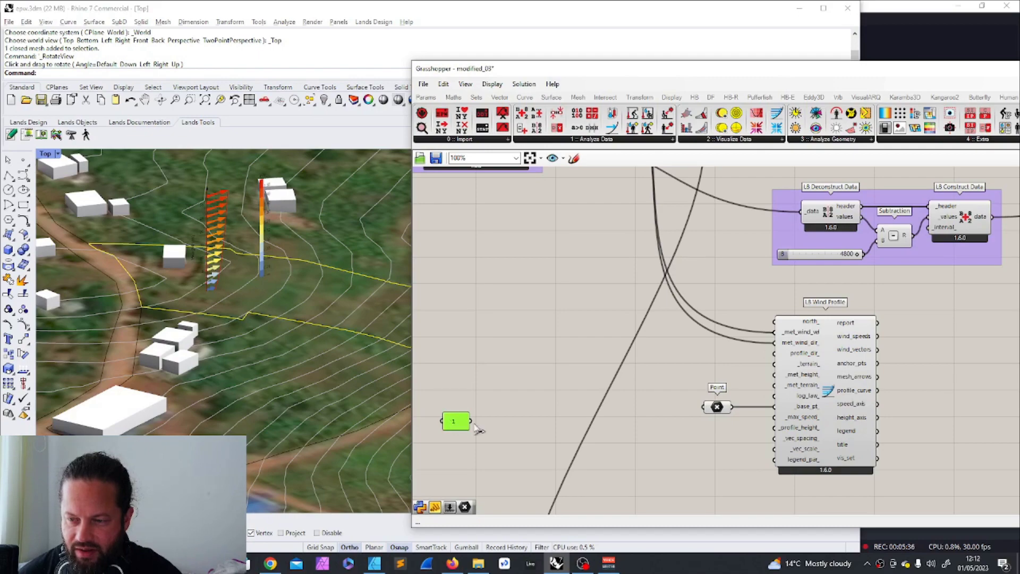
pyautogui.press('Delete')
# Delete the LB Wind Profile component together with its Point parameter
pyautogui.scroll(-6, 515, 334)
pyautogui.scroll(-1, 629, 328)
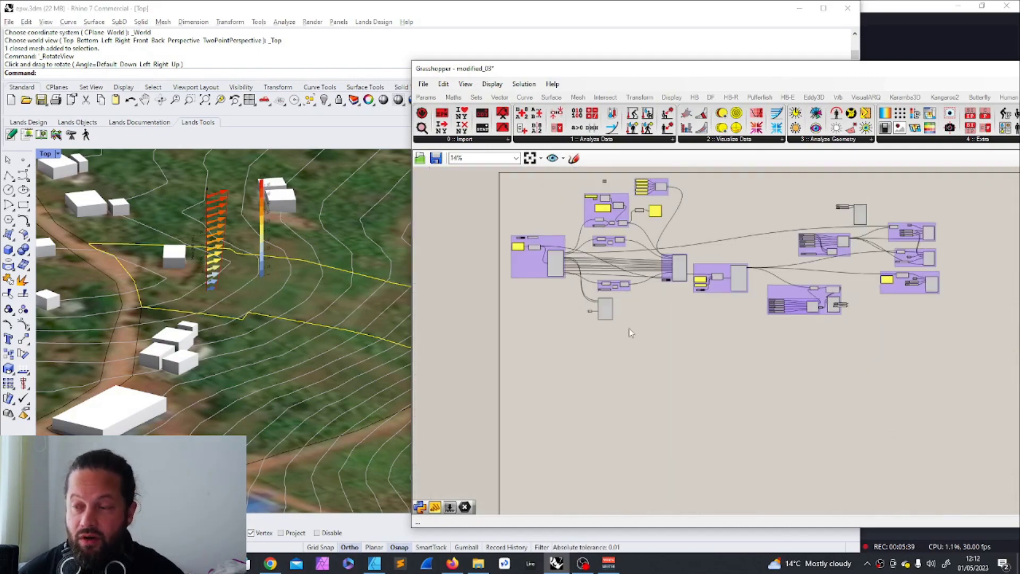
pyautogui.scroll(2, 629, 328)
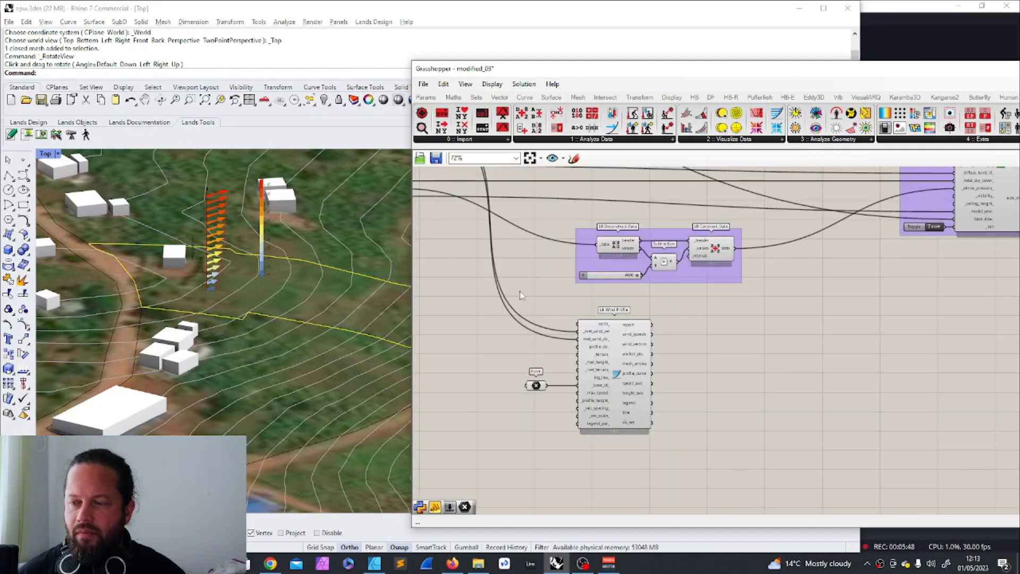
pyautogui.moveTo(511, 287); pyautogui.dragTo(691, 466)
pyautogui.press('Delete')
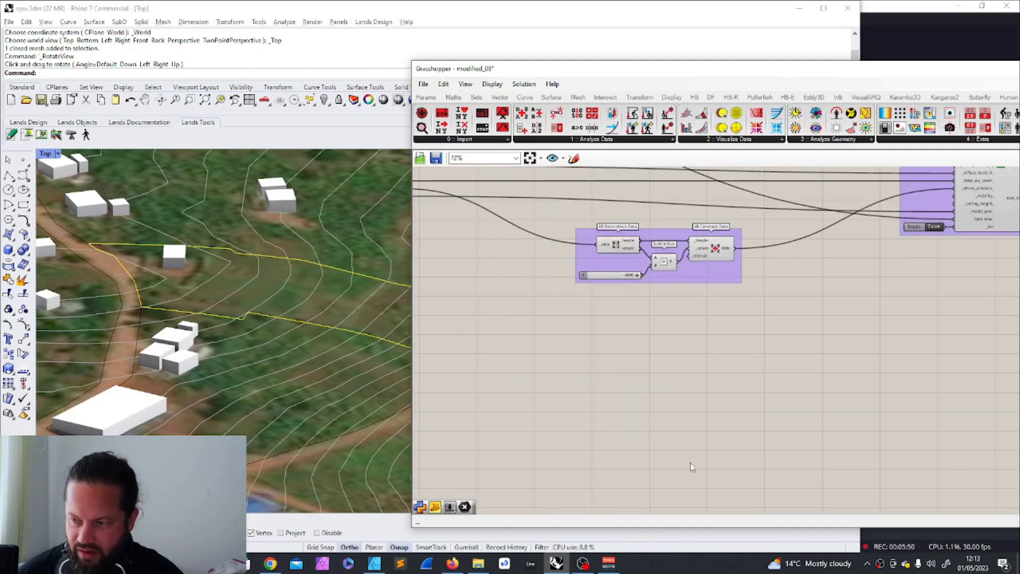
# Examine the wind speed output of LB Import EPW and the matching wind speed input of DF Create EPW
pyautogui.scroll(-3, 662, 391)
pyautogui.scroll(4, 490, 244)
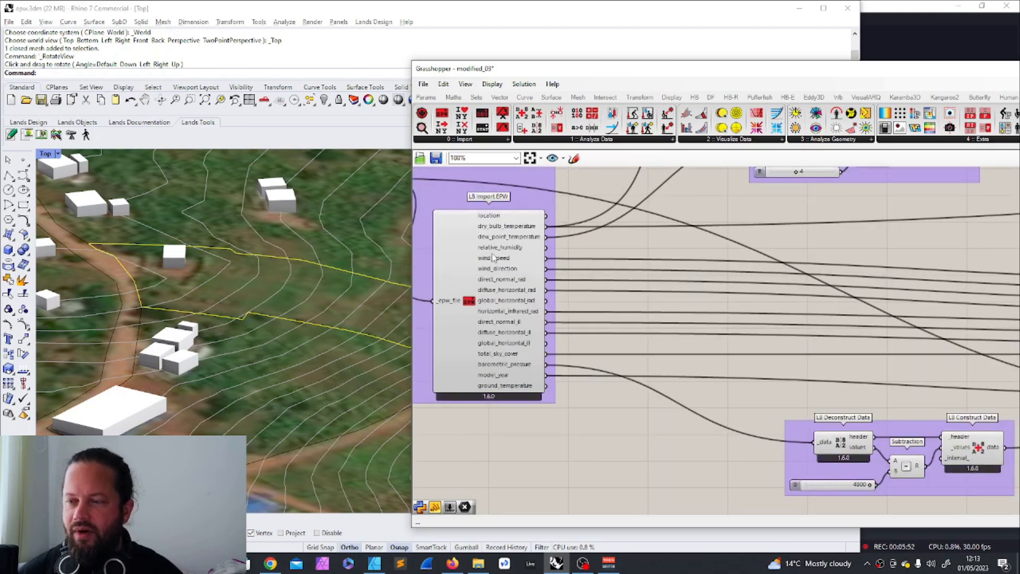
pyautogui.click(463, 258)
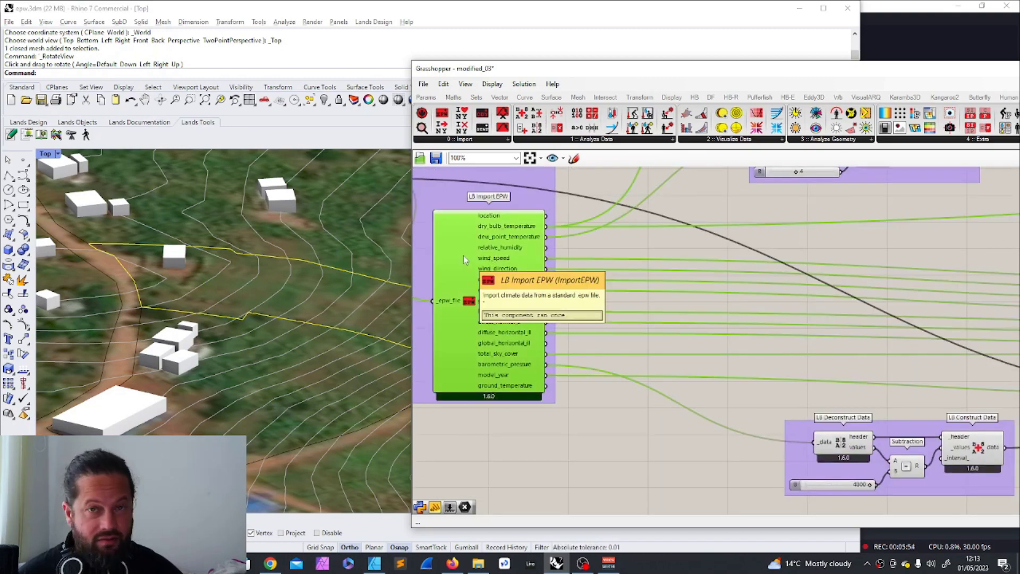
pyautogui.scroll(-3, 464, 256)
pyautogui.scroll(5, 725, 222)
pyautogui.click(724, 222)
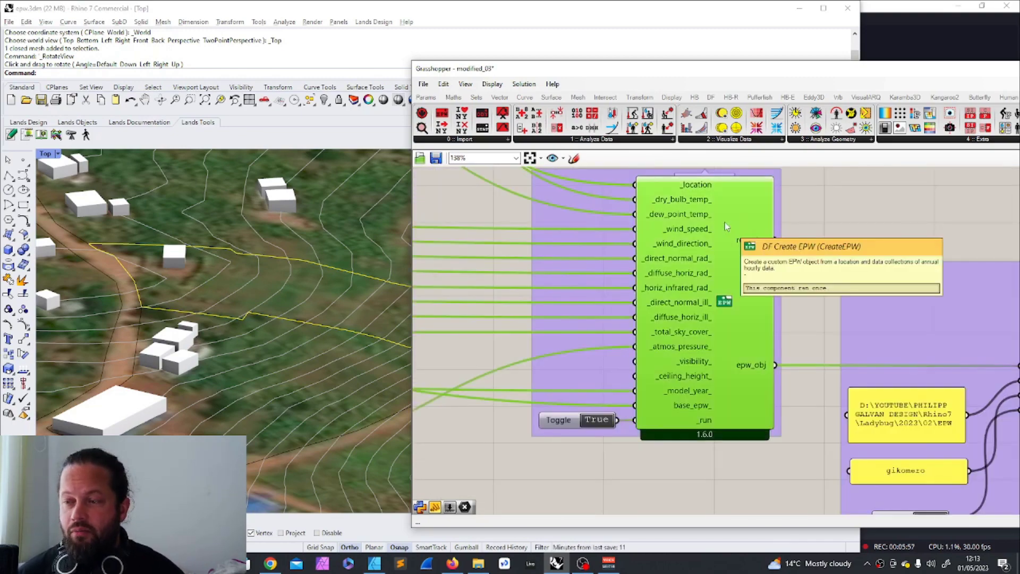
pyautogui.scroll(-6, 662, 263)
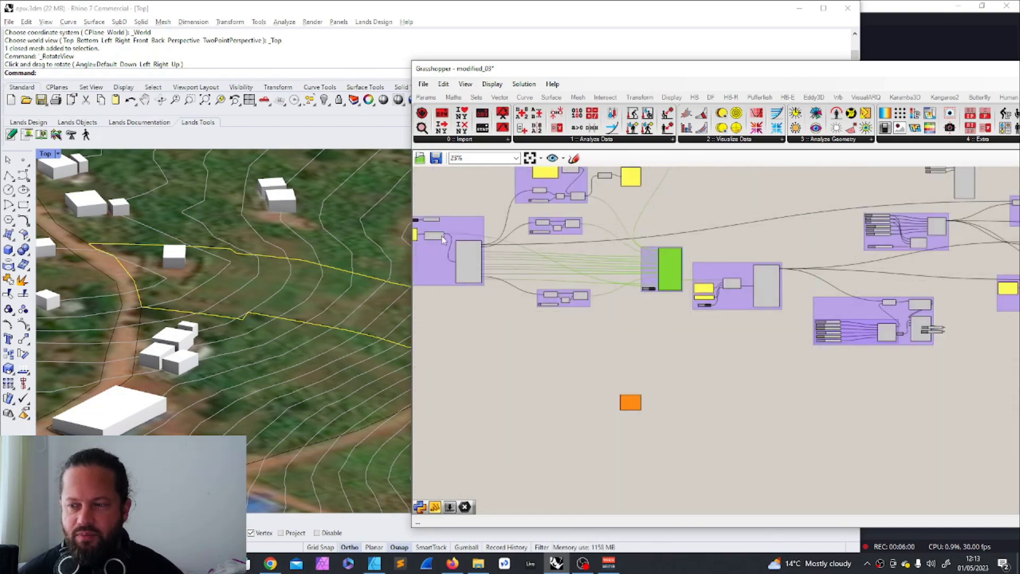
pyautogui.scroll(5, 441, 236)
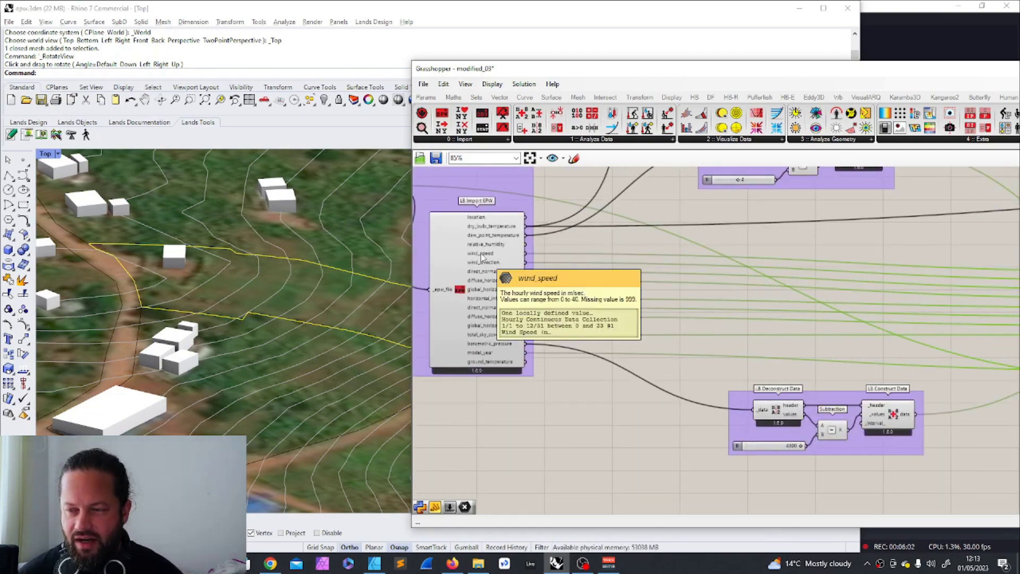
pyautogui.click(459, 244)
pyautogui.scroll(-2, 507, 266)
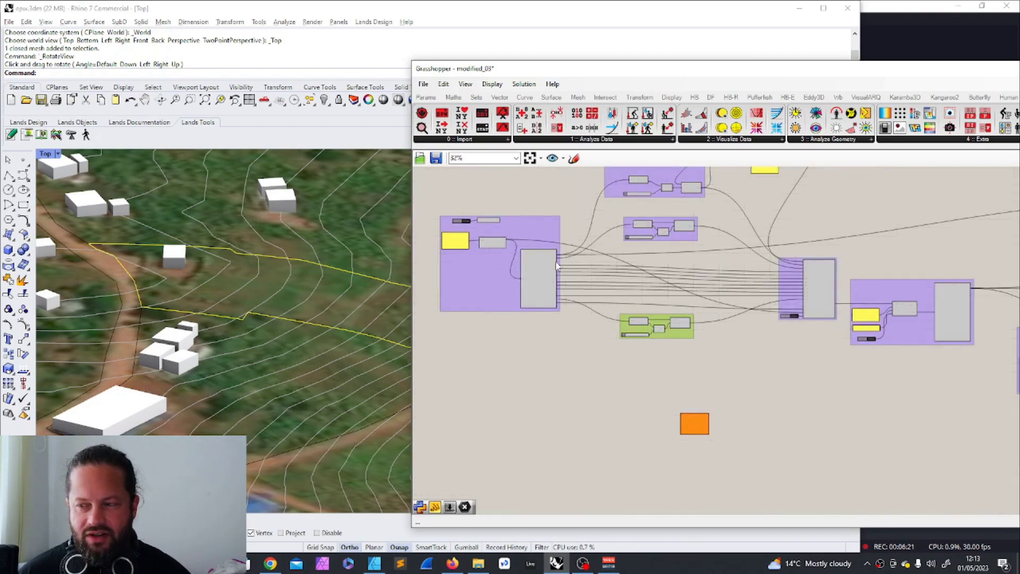
# Place a new LB Wind Speed component just below the LB Import EPW group
pyautogui.moveTo(759, 494); pyautogui.dragTo(542, 376)
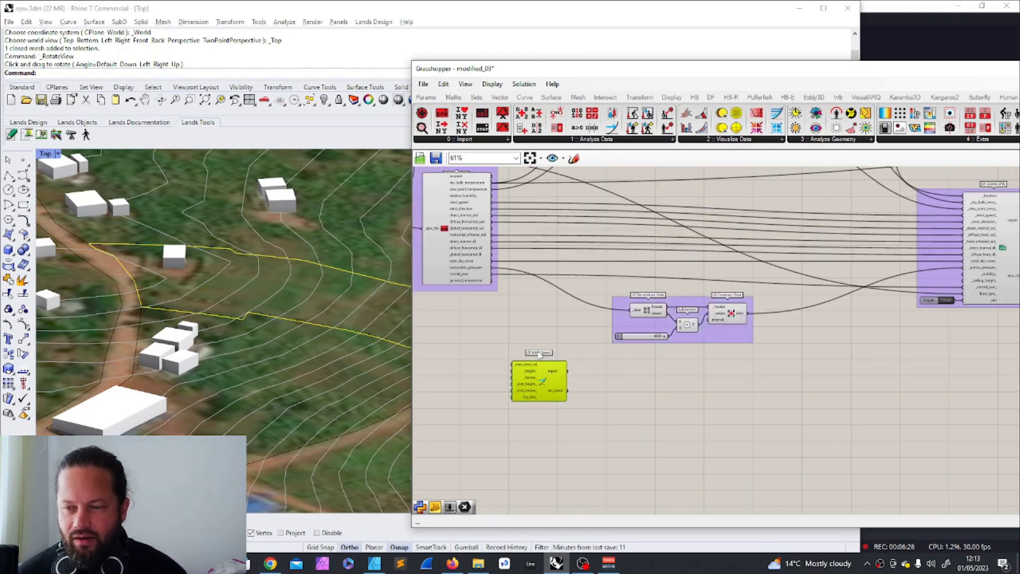
pyautogui.scroll(2, 470, 223)
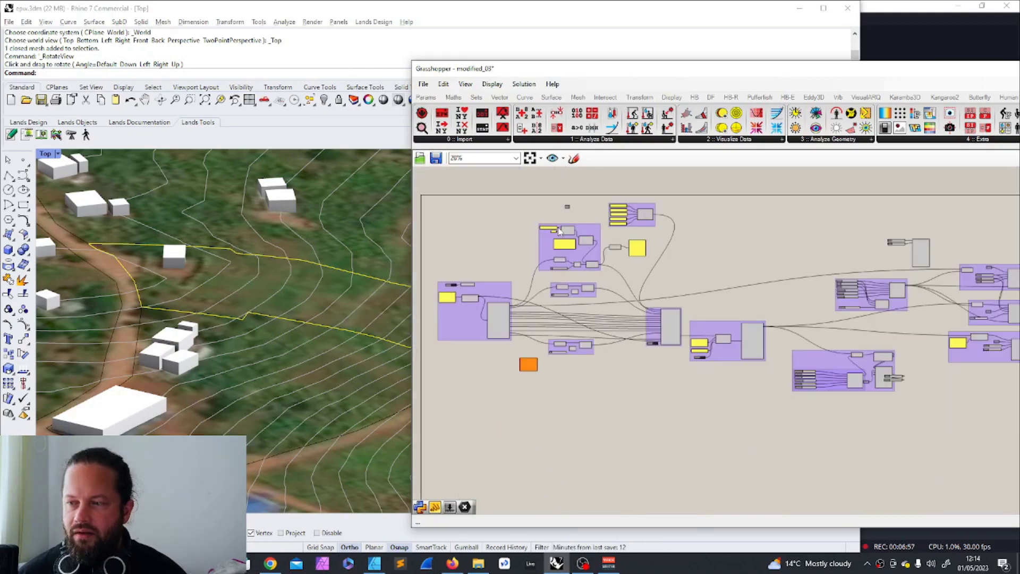
pyautogui.scroll(-3, 690, 266)
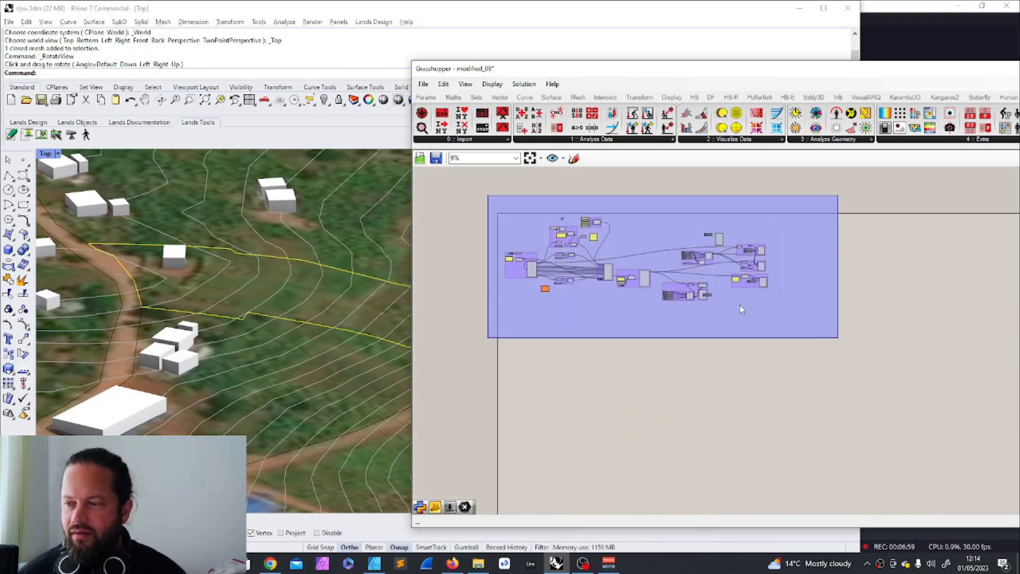
# Select the whole definition and shift it down and slightly right to free canvas space above it
pyautogui.moveTo(487, 195); pyautogui.dragTo(837, 337)
pyautogui.moveTo(609, 273); pyautogui.dragTo(639, 341)
pyautogui.click(625, 399)
pyautogui.scroll(3, 584, 287)
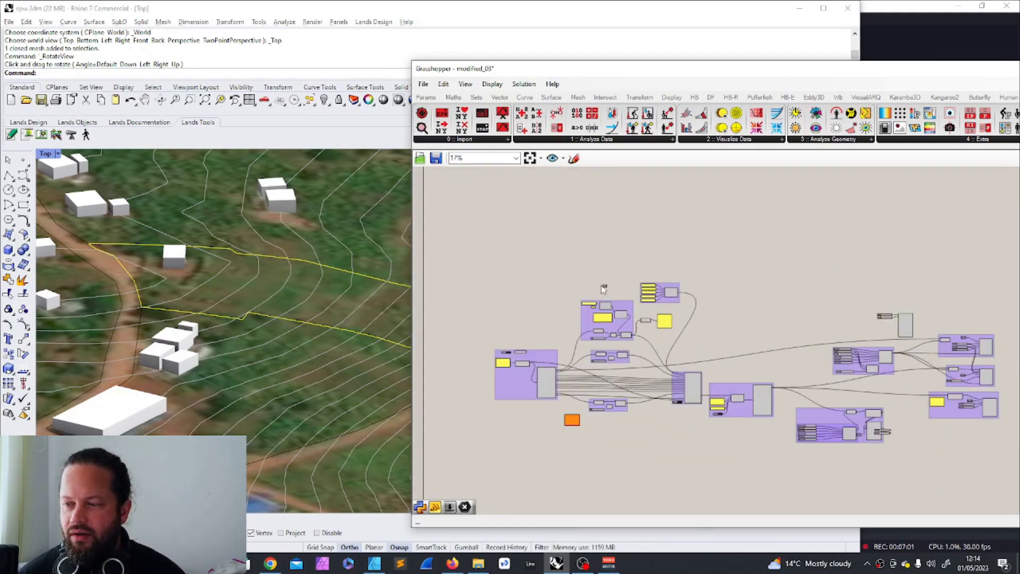
# Move the upper data groups farther up and place LB Wind Speed between them and the EPW wires
pyautogui.scroll(8, 576, 412)
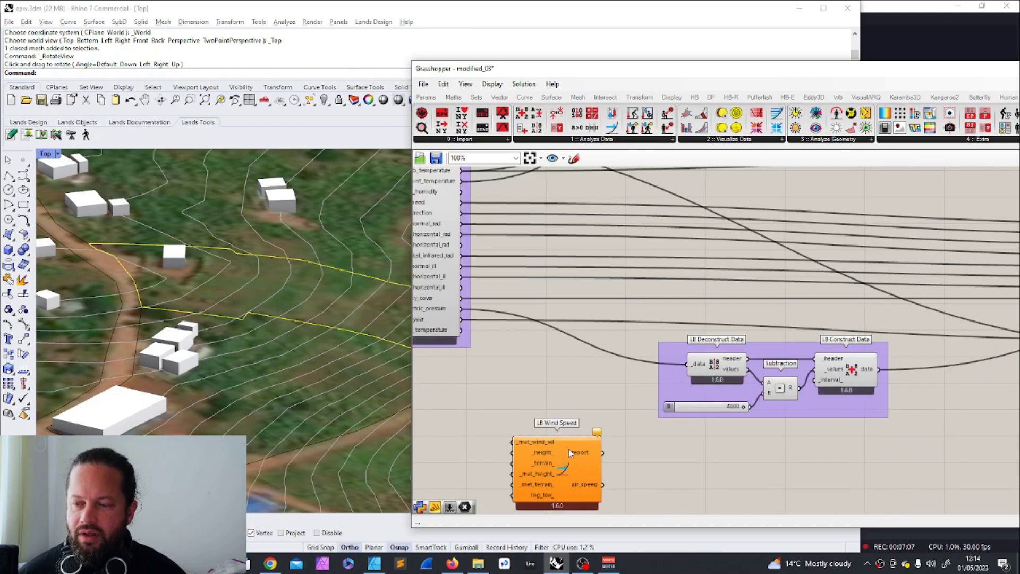
pyautogui.scroll(-3, 564, 450)
pyautogui.click(564, 451)
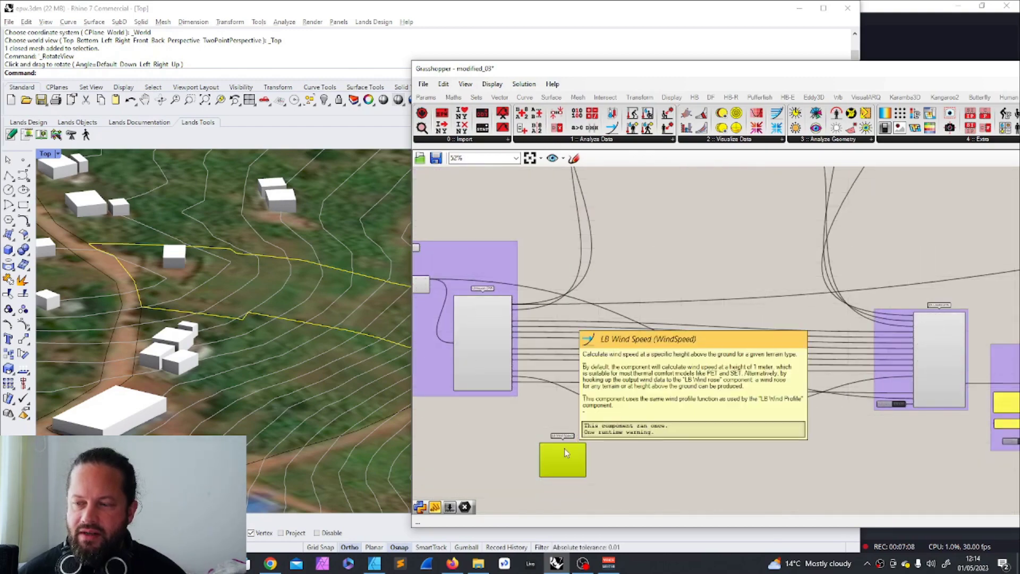
pyautogui.scroll(-2, 636, 247)
# Duplicate the Dry Bulb Temperature data group into the free space and move LB Wind Speed clear below the copy
pyautogui.click(654, 236)
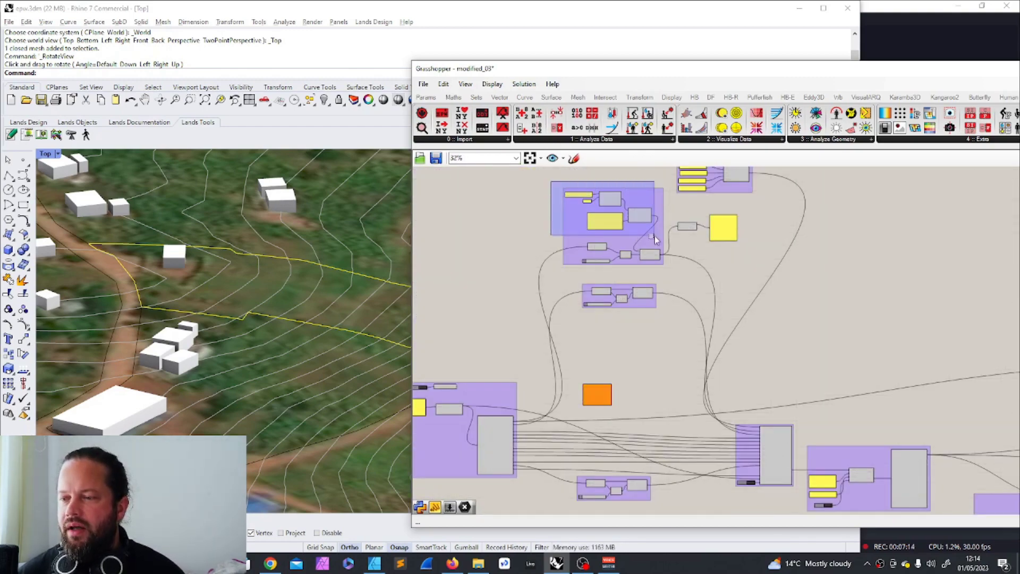
pyautogui.scroll(1, 654, 236)
pyautogui.moveTo(494, 179); pyautogui.dragTo(657, 305)
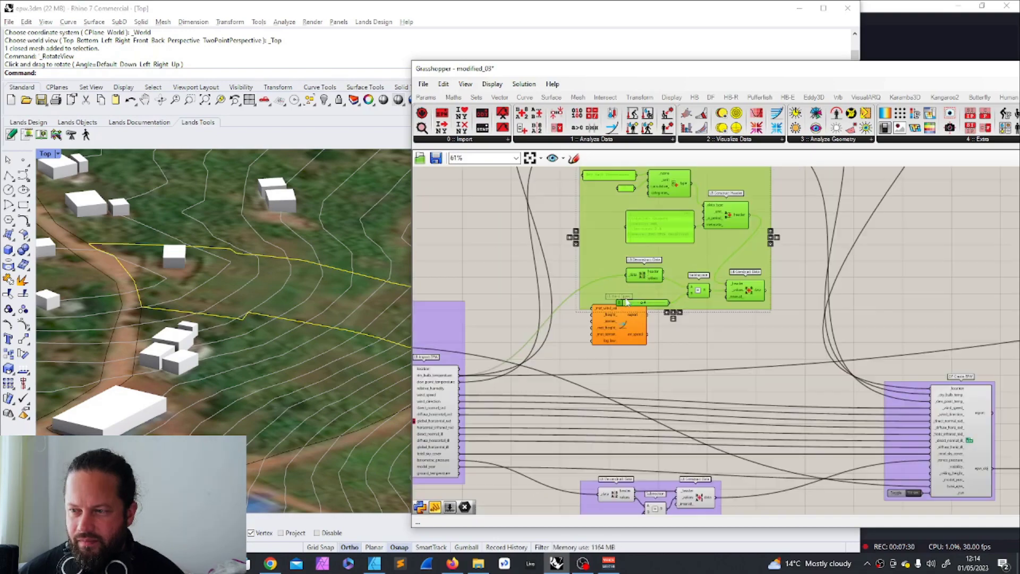
pyautogui.scroll(3, 705, 173)
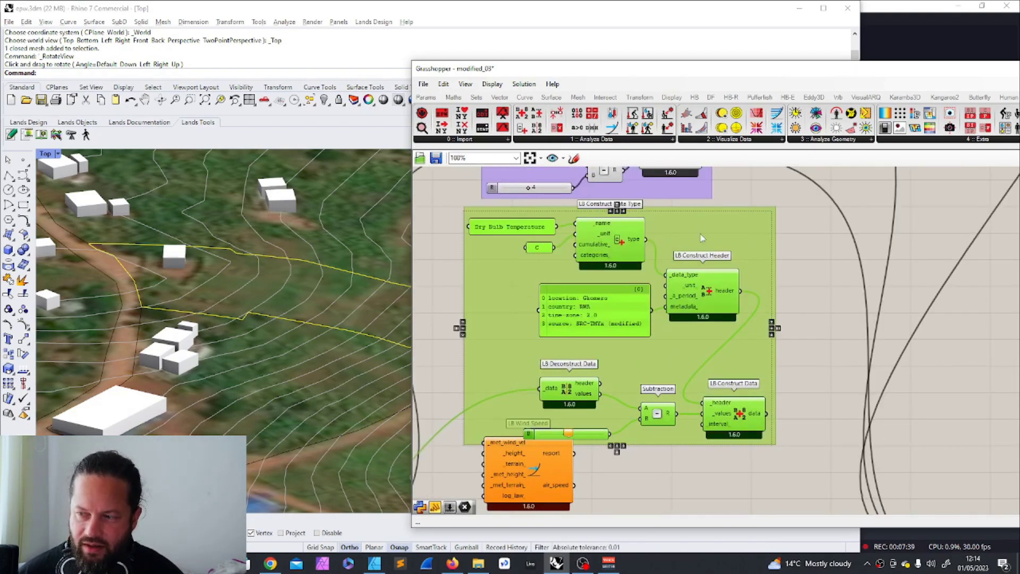
pyautogui.scroll(-2, 604, 309)
pyautogui.scroll(4, 572, 402)
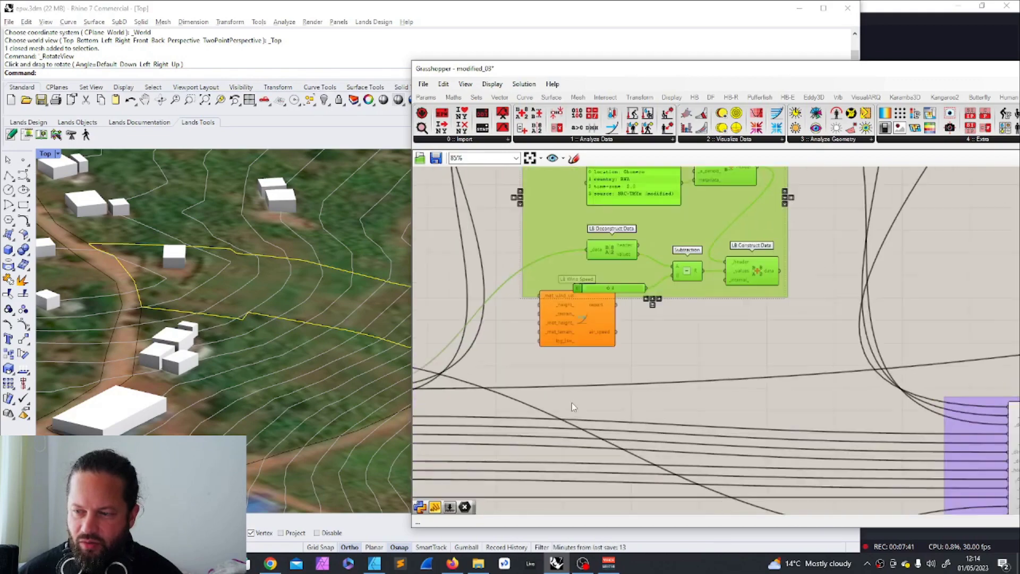
pyautogui.moveTo(581, 291); pyautogui.dragTo(728, 352)
pyautogui.scroll(-3, 727, 352)
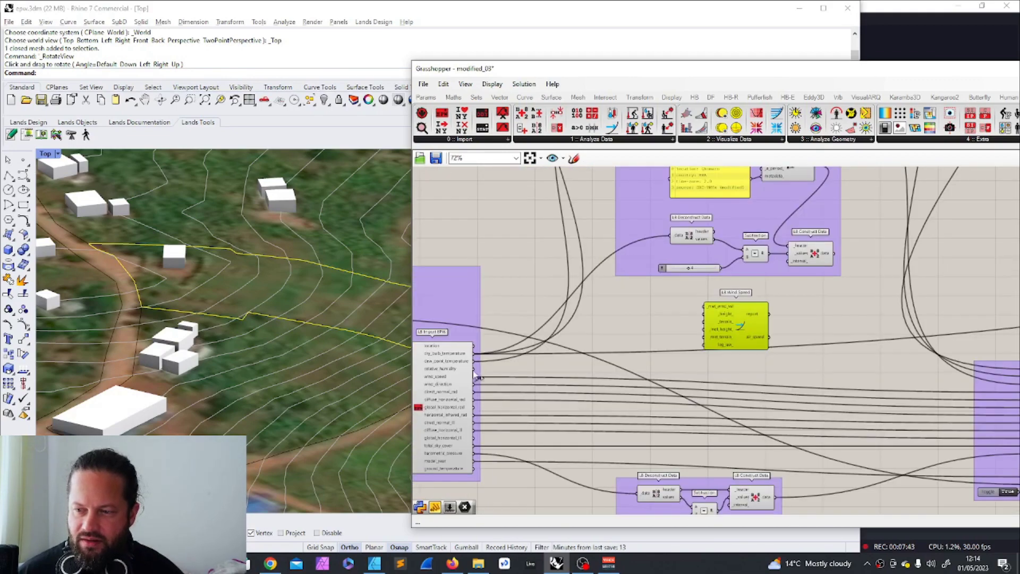
# Connect the wind_speed output of LB Import EPW to the copied LB Deconstruct Data, replacing its dry bulb temperature wire
pyautogui.scroll(-1, 476, 382)
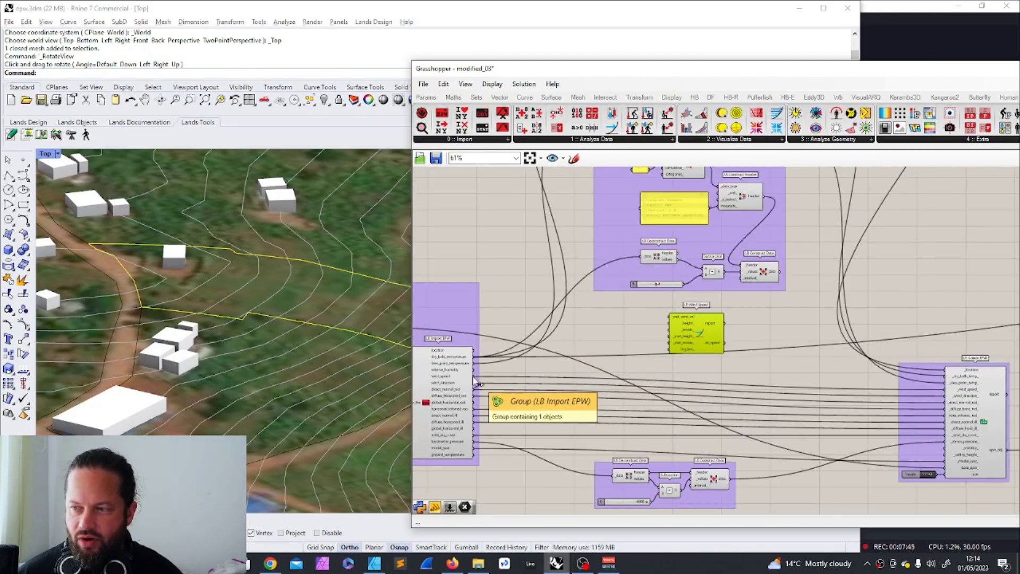
pyautogui.moveTo(476, 382); pyautogui.dragTo(646, 259)
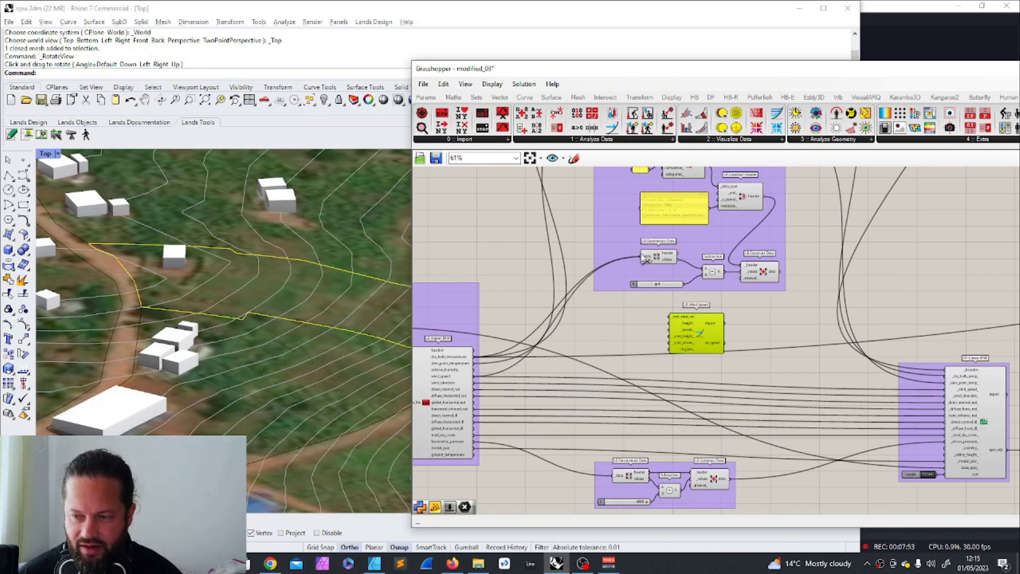
pyautogui.moveTo(474, 376); pyautogui.dragTo(644, 257)
pyautogui.scroll(3, 707, 256)
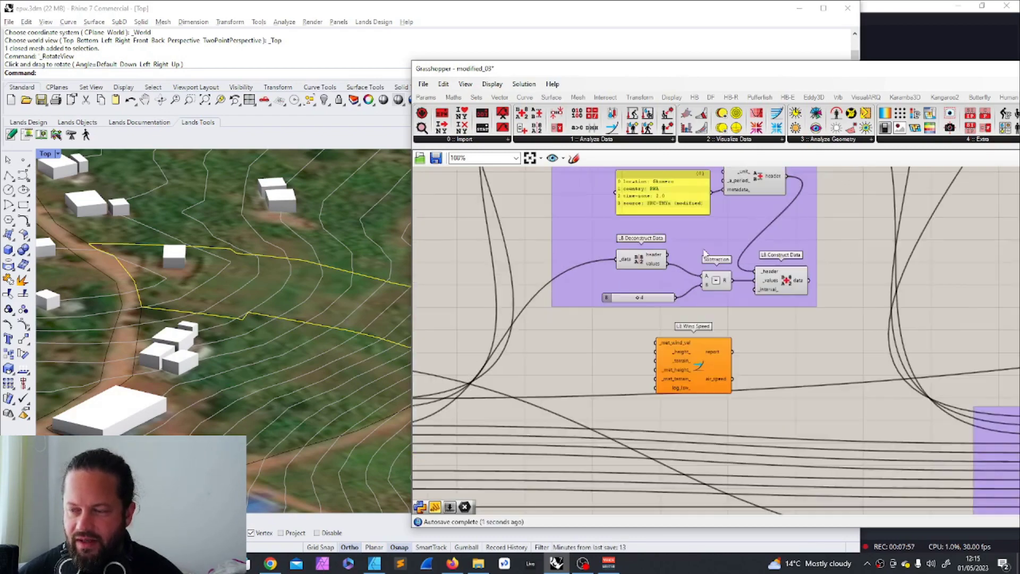
pyautogui.scroll(3, 705, 253)
# Shift LB Deconstruct Data, Subtraction and the number slider away from LB Construct Data to open a gap in the copied group
pyautogui.click(615, 280)
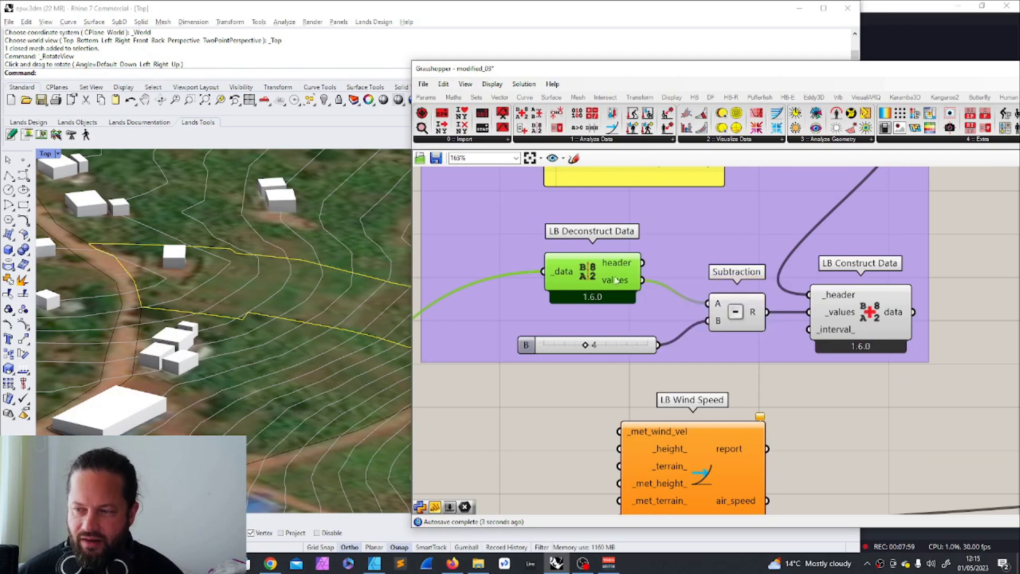
pyautogui.scroll(-3, 595, 273)
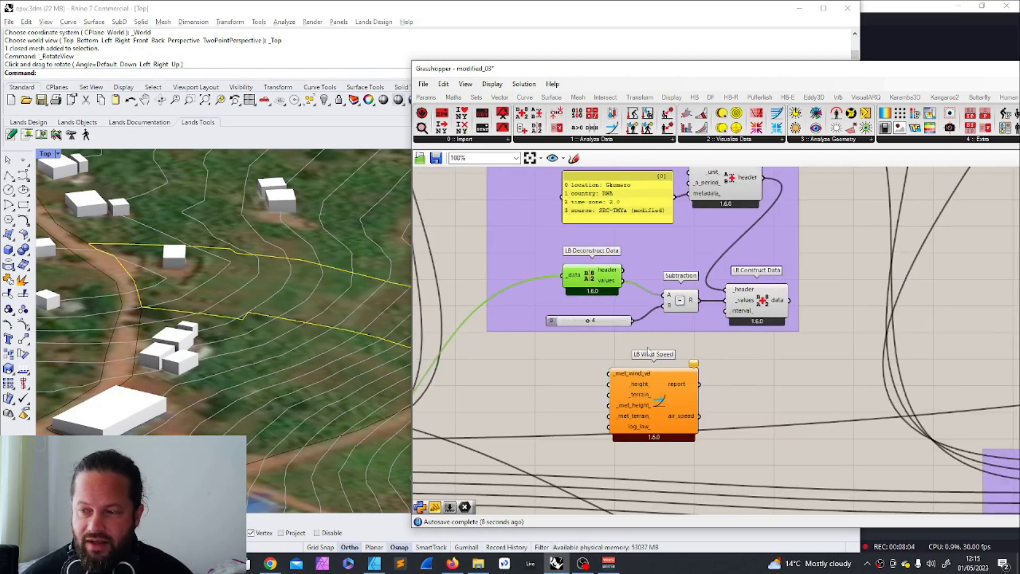
pyautogui.moveTo(609, 293); pyautogui.dragTo(566, 294)
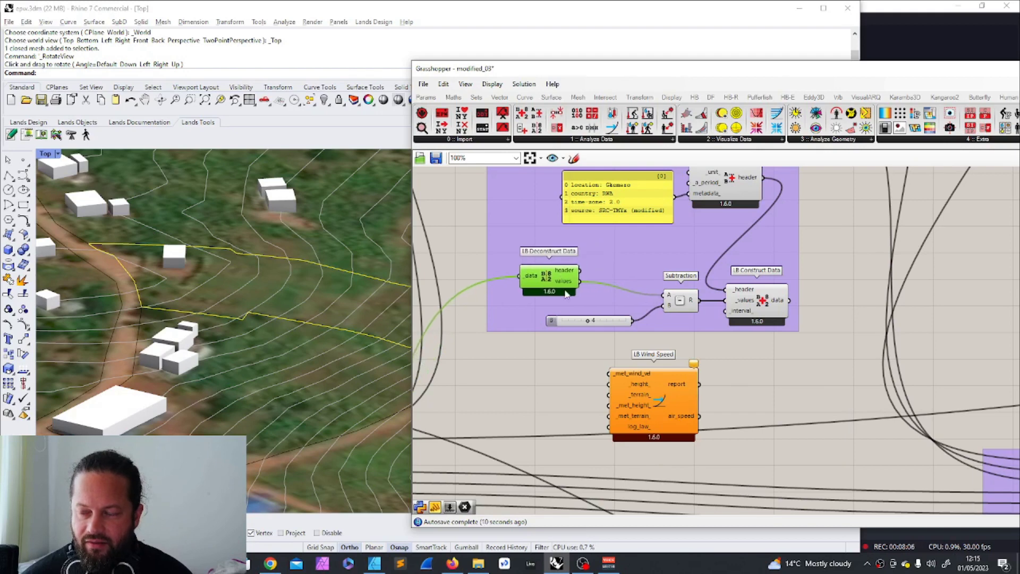
pyautogui.moveTo(682, 301); pyautogui.dragTo(624, 297)
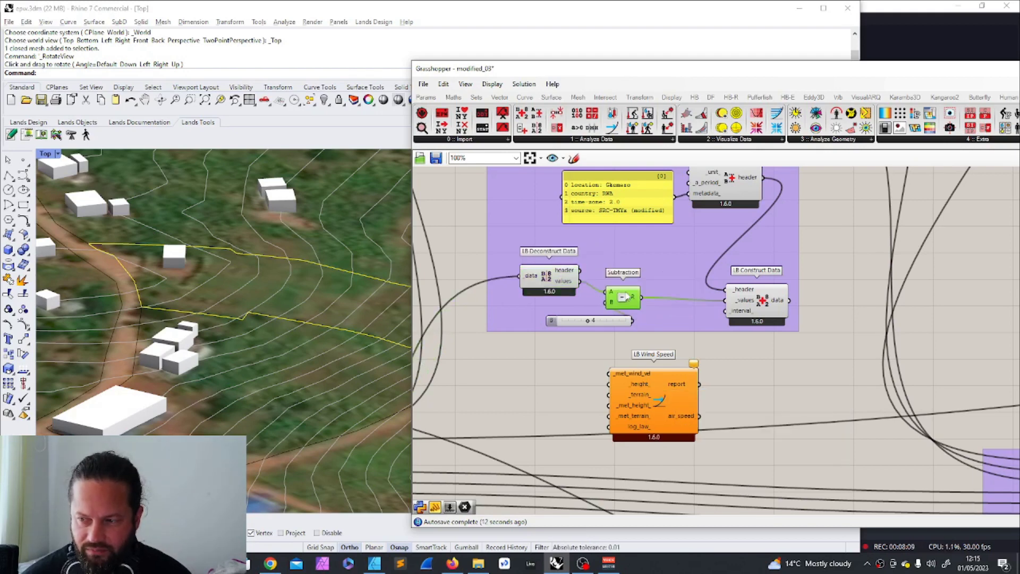
pyautogui.moveTo(551, 320); pyautogui.dragTo(507, 317)
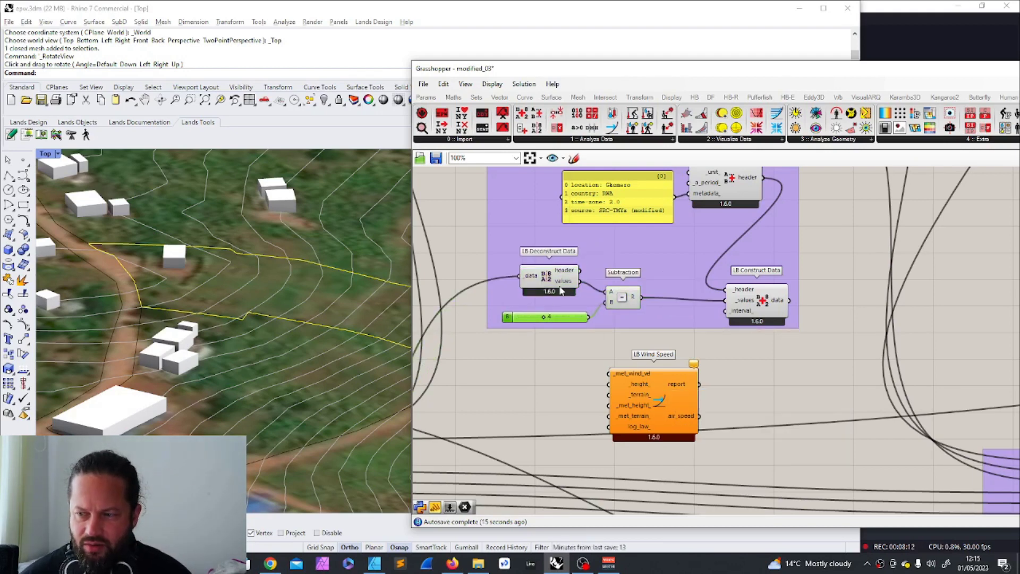
pyautogui.moveTo(561, 291); pyautogui.dragTo(549, 293)
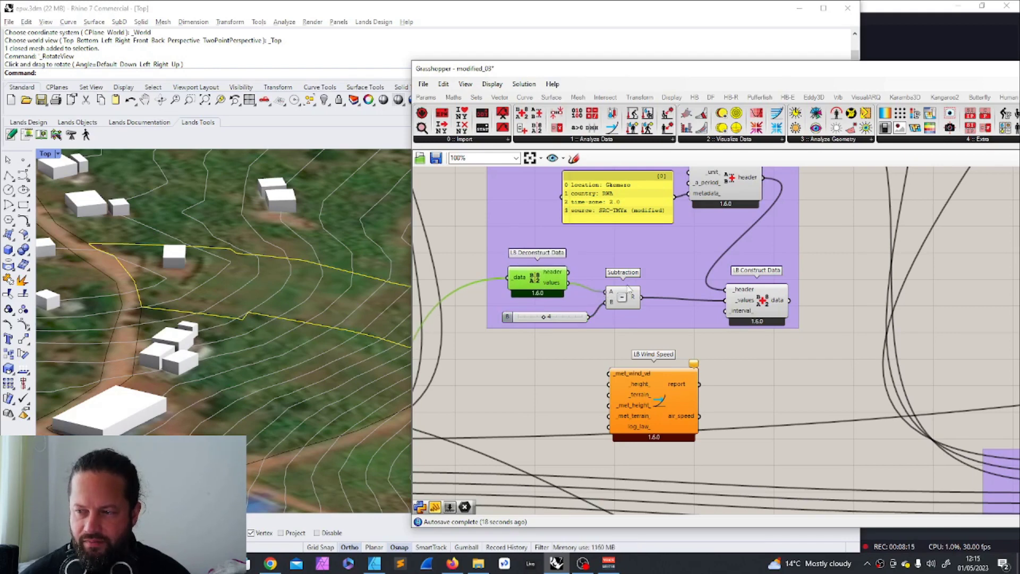
pyautogui.moveTo(627, 288); pyautogui.dragTo(618, 279)
# Delete the copied group's Subtraction and slider, and place LB Wind Speed between LB Deconstruct Data and LB Construct Data
pyautogui.moveTo(623, 289)
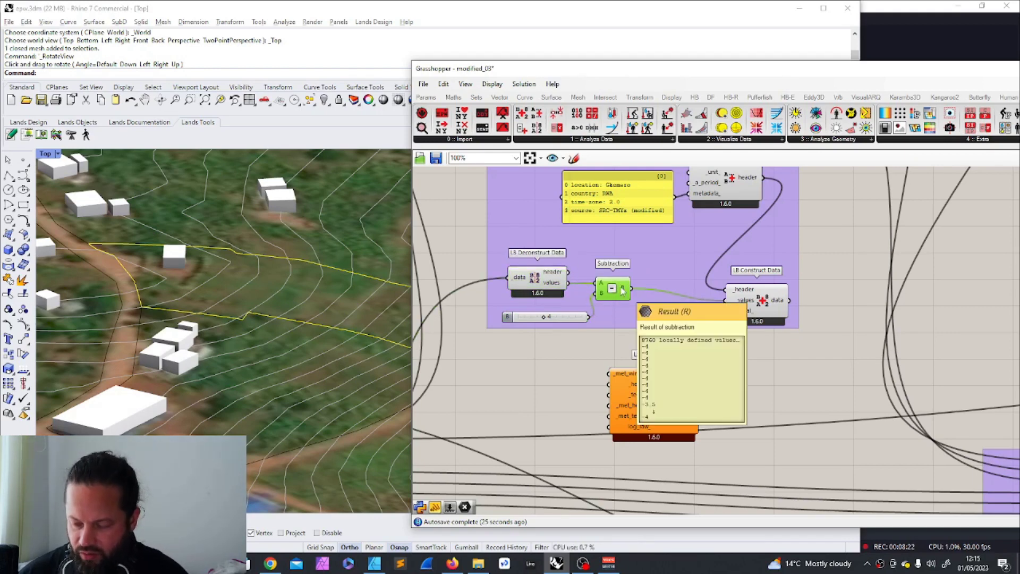
pyautogui.press('Delete')
pyautogui.click(567, 318)
pyautogui.press('Delete')
pyautogui.scroll(-2, 569, 289)
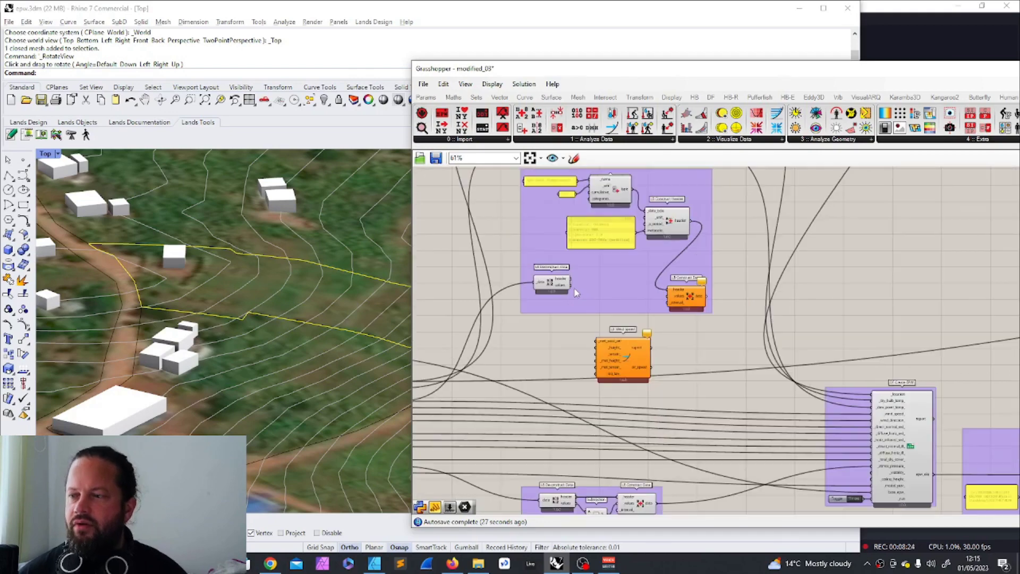
pyautogui.scroll(4, 599, 286)
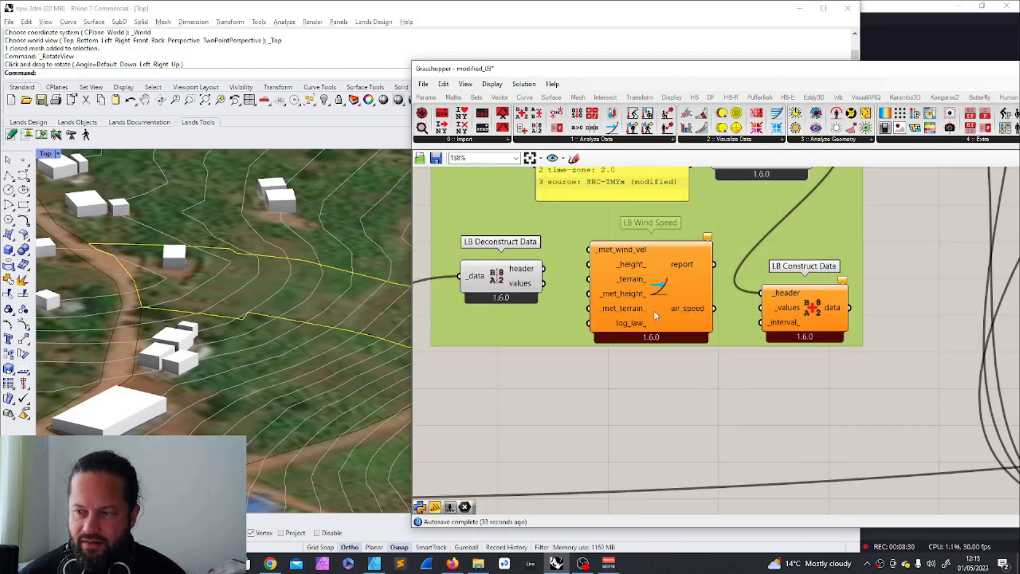
# Move LB Wind Speed below the copied data group and add it to that group
pyautogui.moveTo(654, 310); pyautogui.dragTo(633, 445)
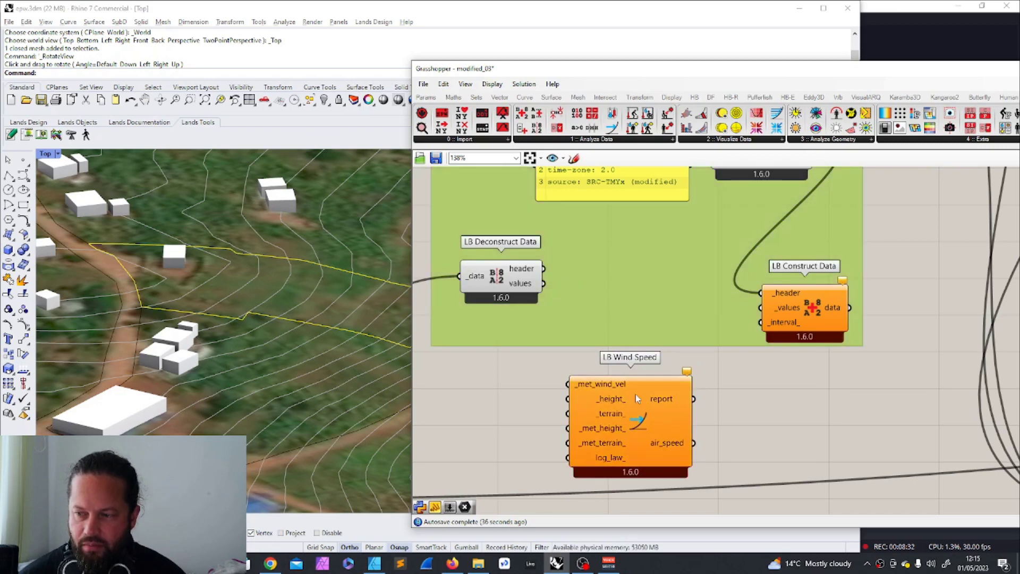
pyautogui.click(644, 397)
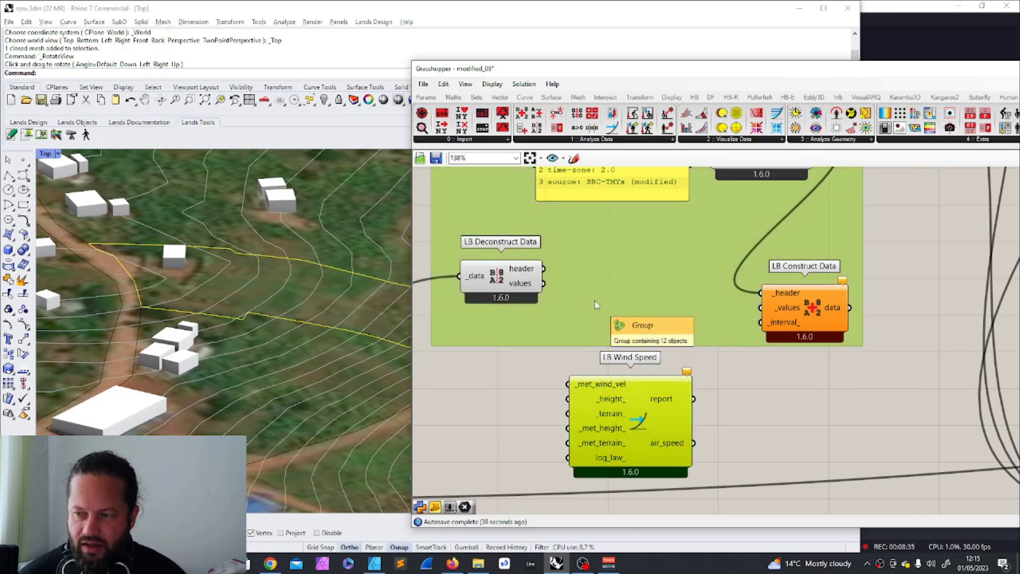
pyautogui.rightClick(595, 300)
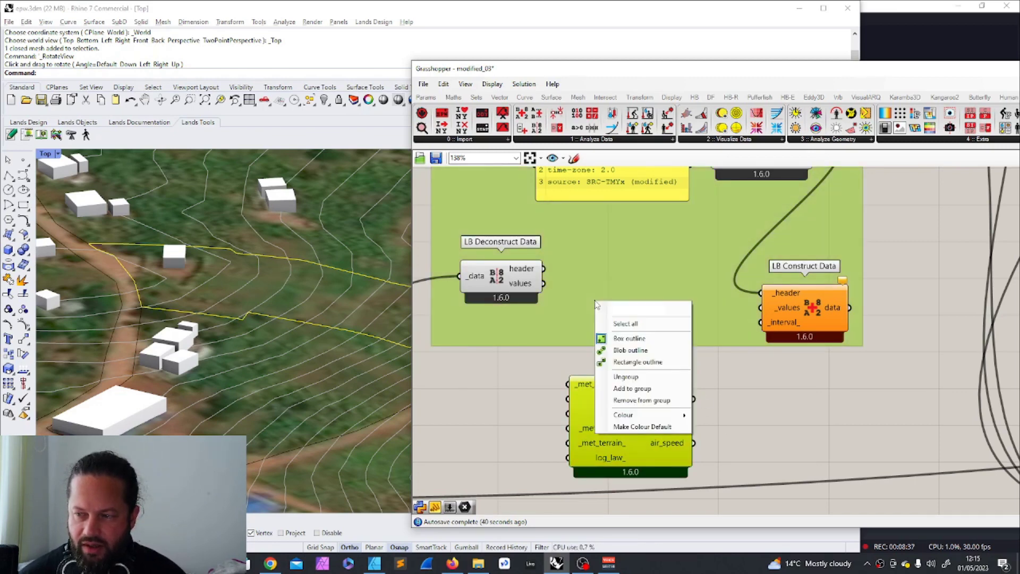
pyautogui.click(632, 389)
pyautogui.scroll(-2, 633, 375)
pyautogui.moveTo(633, 375); pyautogui.dragTo(639, 330, button='right')
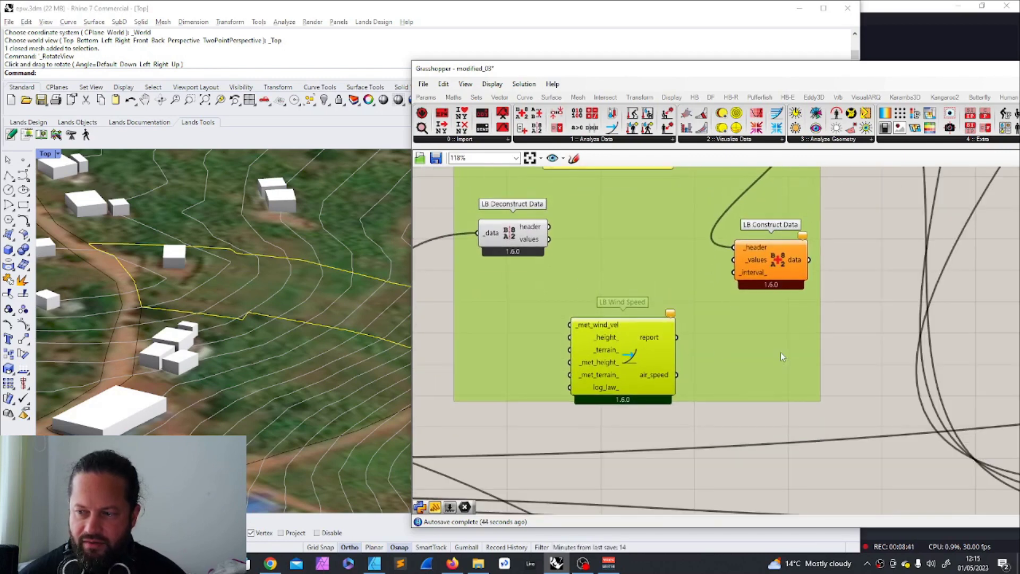
# Place LB Wind Speed between the data components and connect LB Deconstruct Data's values output to its _met_wind_vel input
pyautogui.click(740, 327)
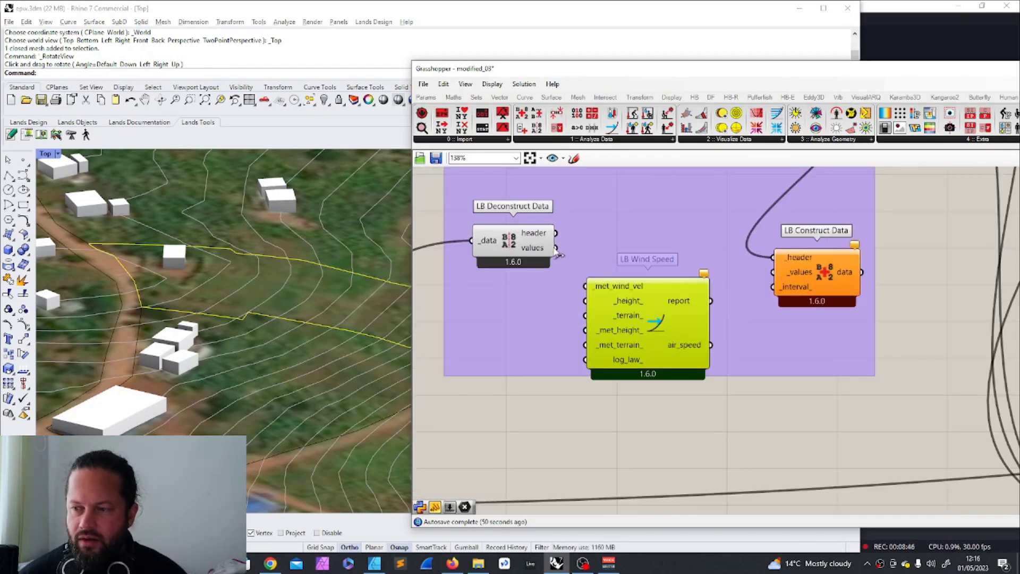
pyautogui.moveTo(557, 249); pyautogui.dragTo(585, 288)
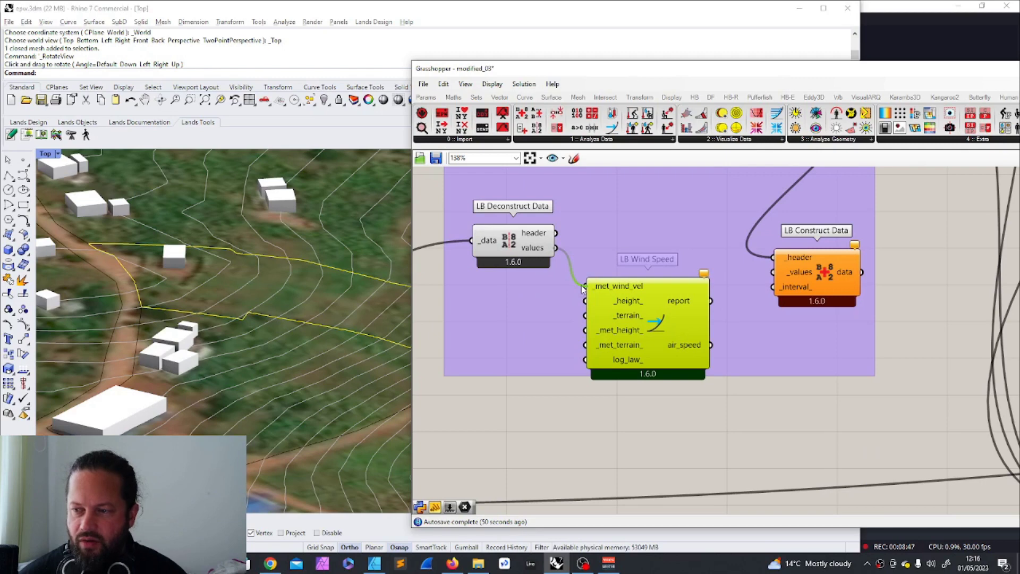
pyautogui.click(661, 313)
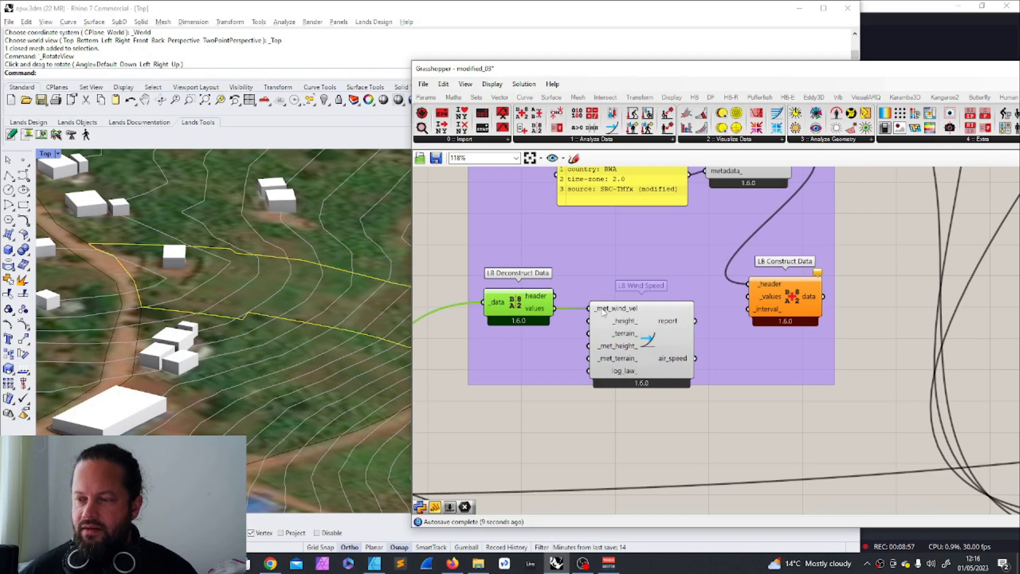
# Examine the wind_speed output of LB Import EPW and LB Wind Speed's _met_wind_vel input and air_speed output
pyautogui.moveTo(602, 313)
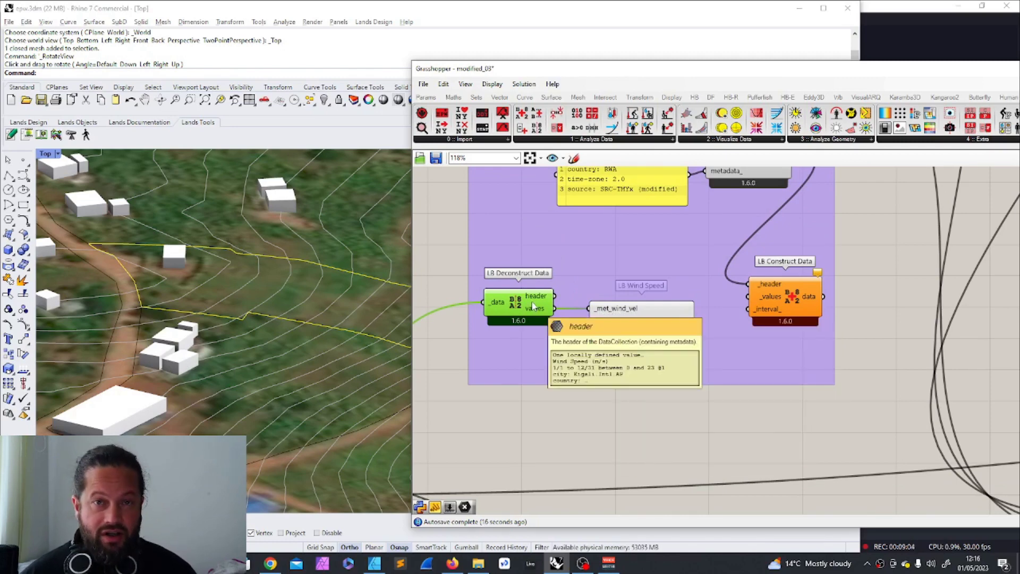
pyautogui.scroll(-3, 577, 312)
pyautogui.scroll(-3, 576, 313)
pyautogui.scroll(5, 443, 362)
pyautogui.moveTo(443, 362)
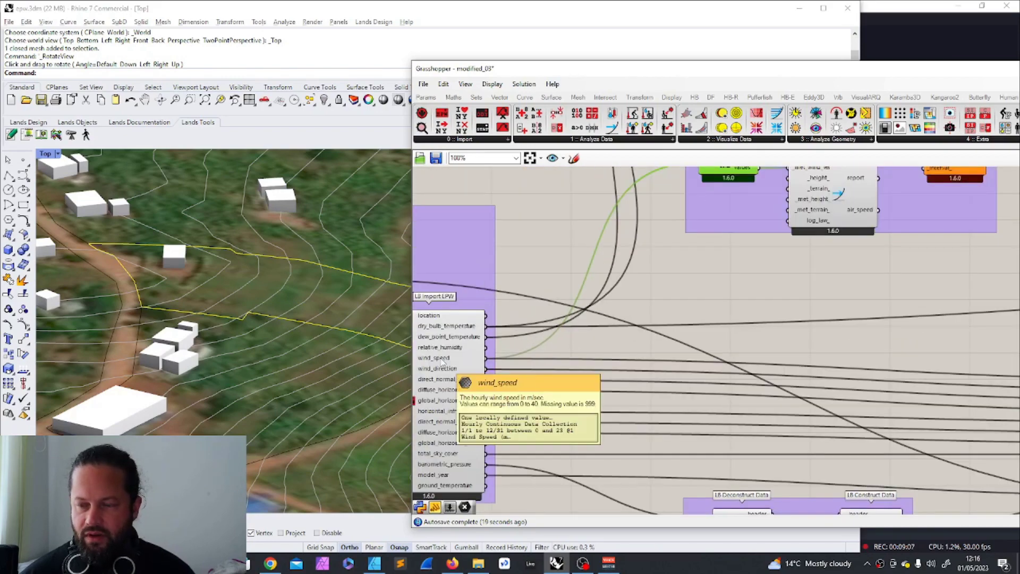
pyautogui.scroll(-3, 531, 319)
pyautogui.scroll(4, 639, 274)
pyautogui.moveTo(639, 274)
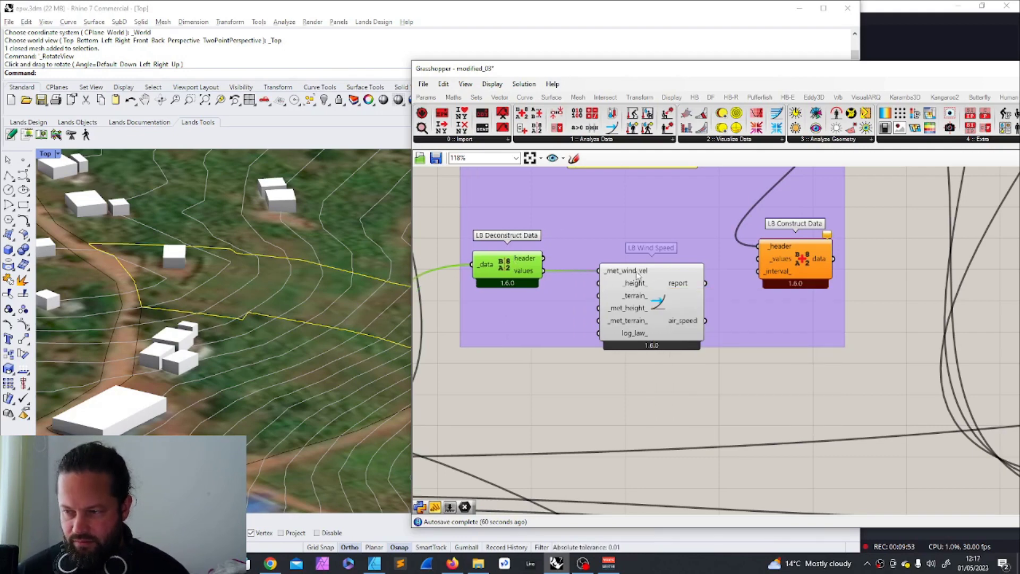
pyautogui.moveTo(511, 263)
pyautogui.scroll(2, 550, 263)
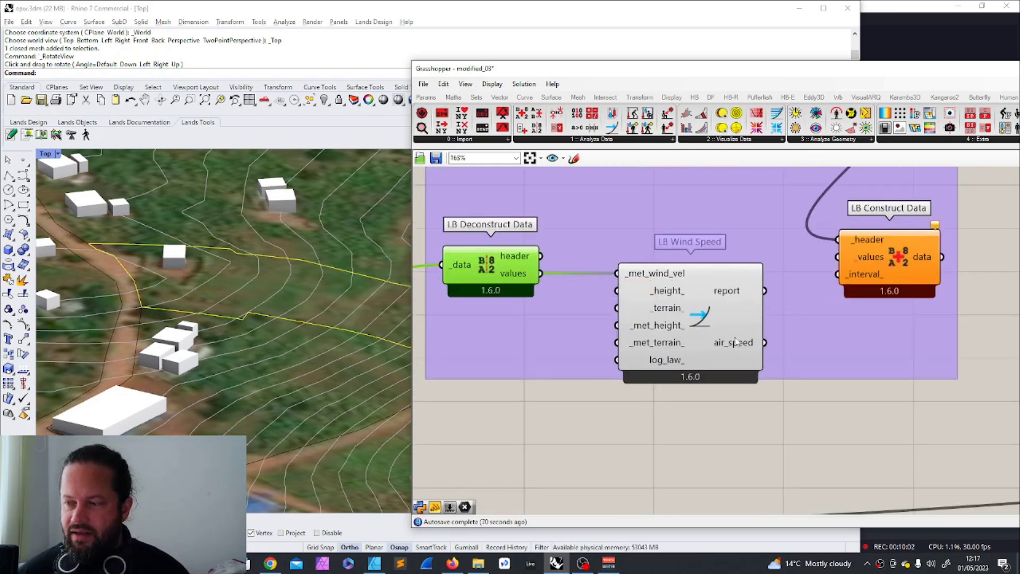
pyautogui.moveTo(736, 342)
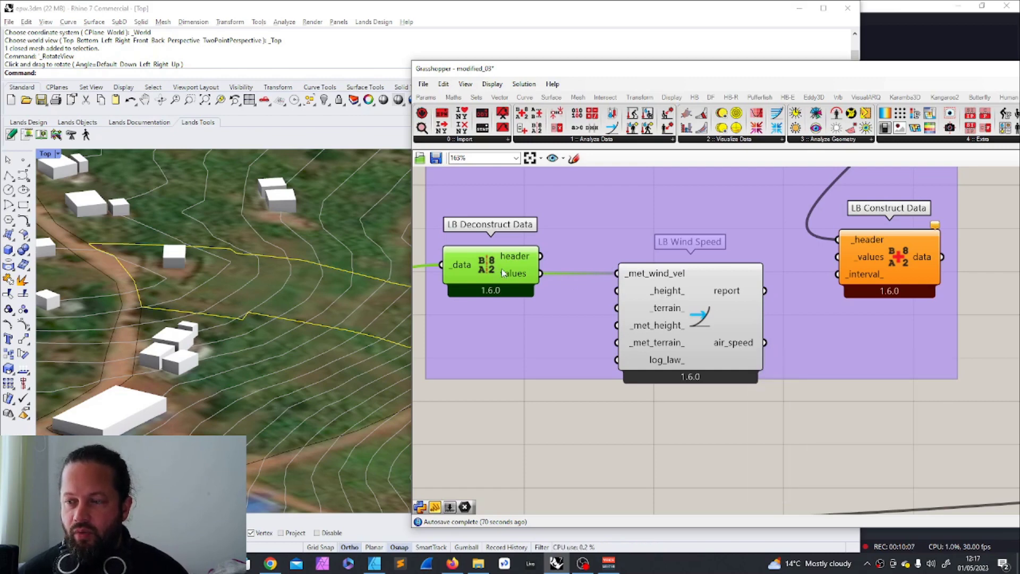
# Examine the hillside terrain and buildings around the outlined plot in the Rhino model, and LB Wind Speed's _height_ input
pyautogui.moveTo(504, 272); pyautogui.dragTo(493, 272)
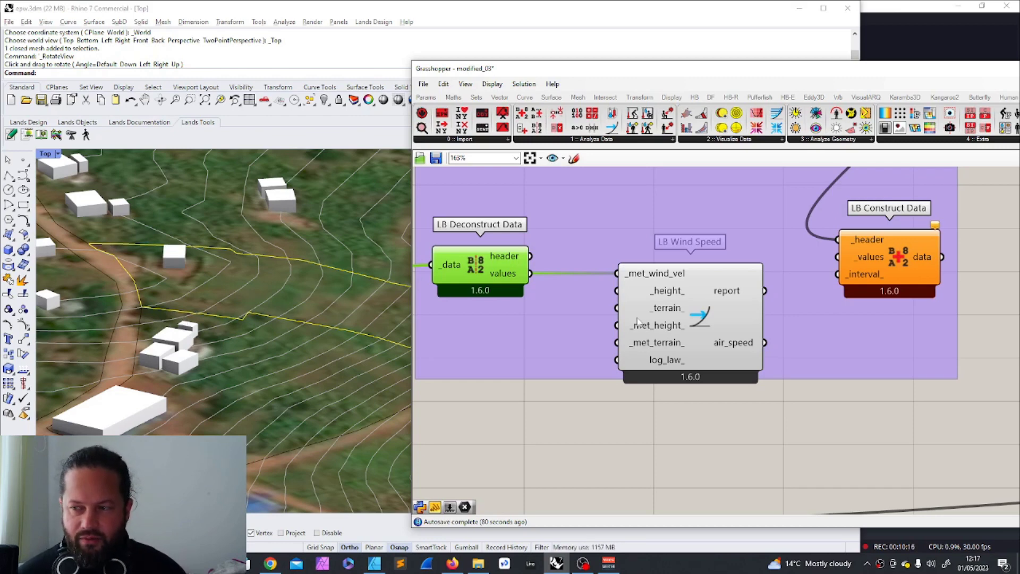
pyautogui.scroll(-4, 566, 278)
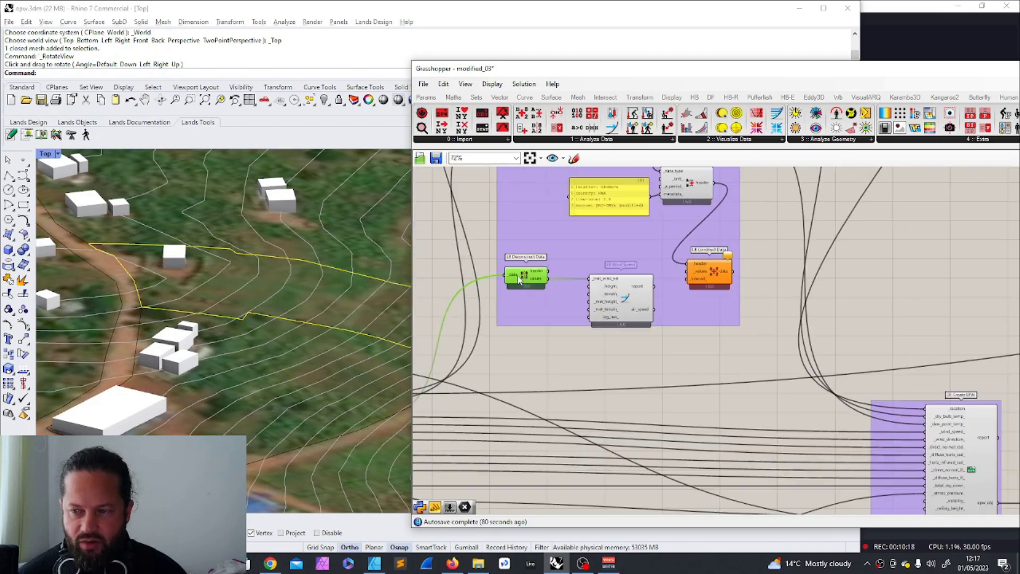
pyautogui.scroll(3, 519, 279)
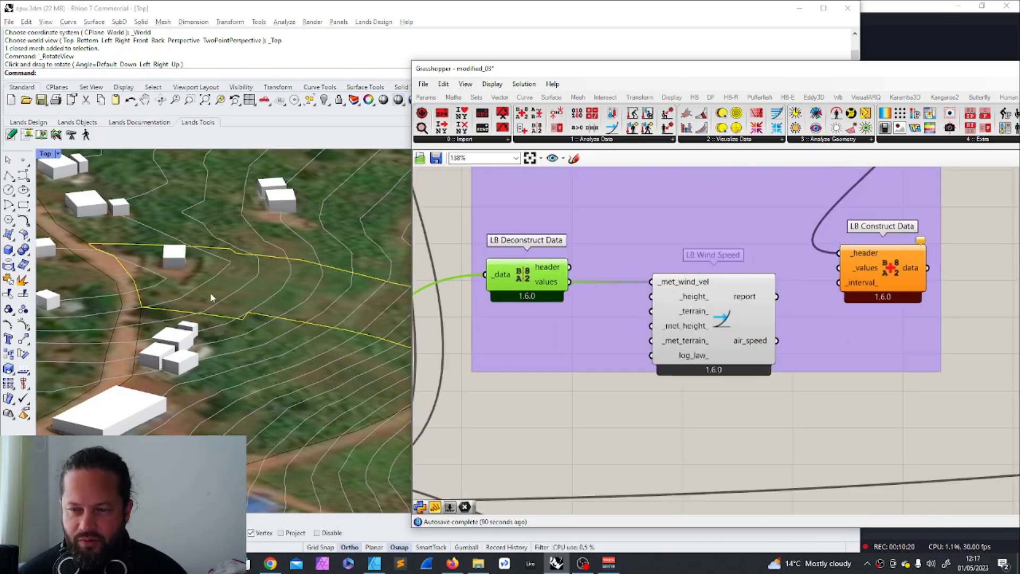
pyautogui.scroll(-8, 211, 297)
pyautogui.moveTo(223, 366); pyautogui.dragTo(214, 326, button='right')
pyautogui.scroll(8, 213, 326)
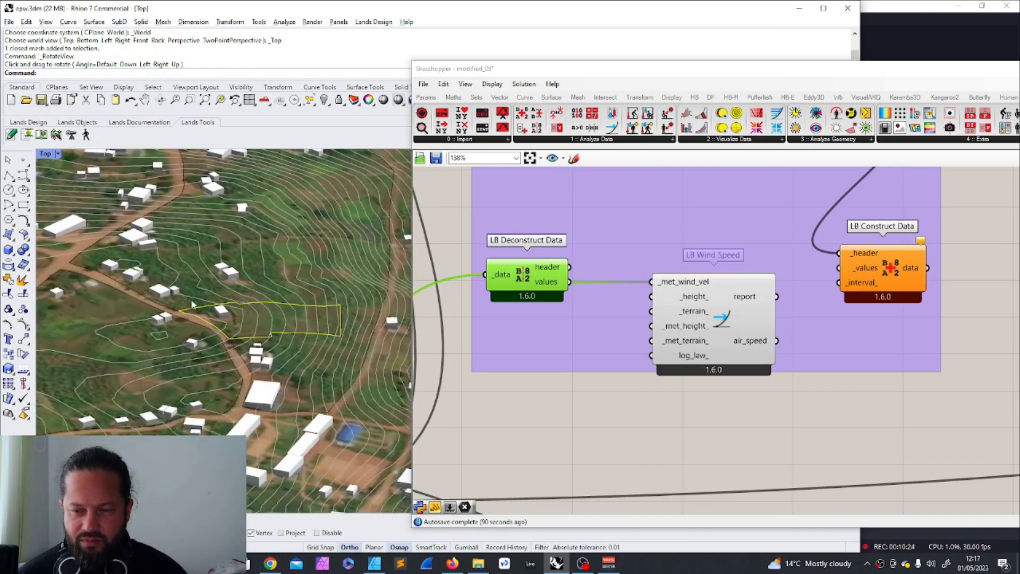
pyautogui.scroll(-3, 259, 323)
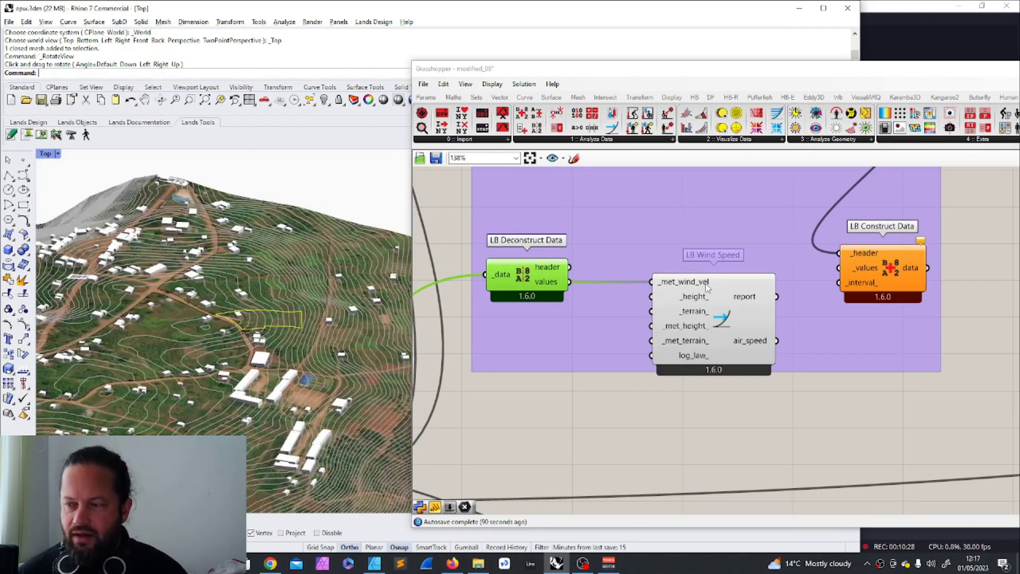
pyautogui.moveTo(526, 275); pyautogui.dragTo(524, 275)
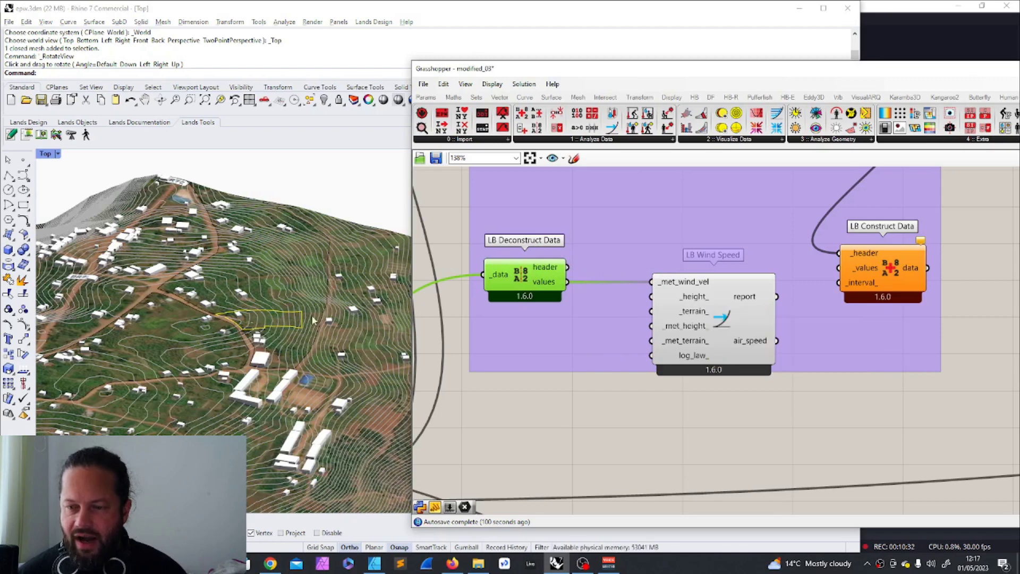
pyautogui.moveTo(694, 299)
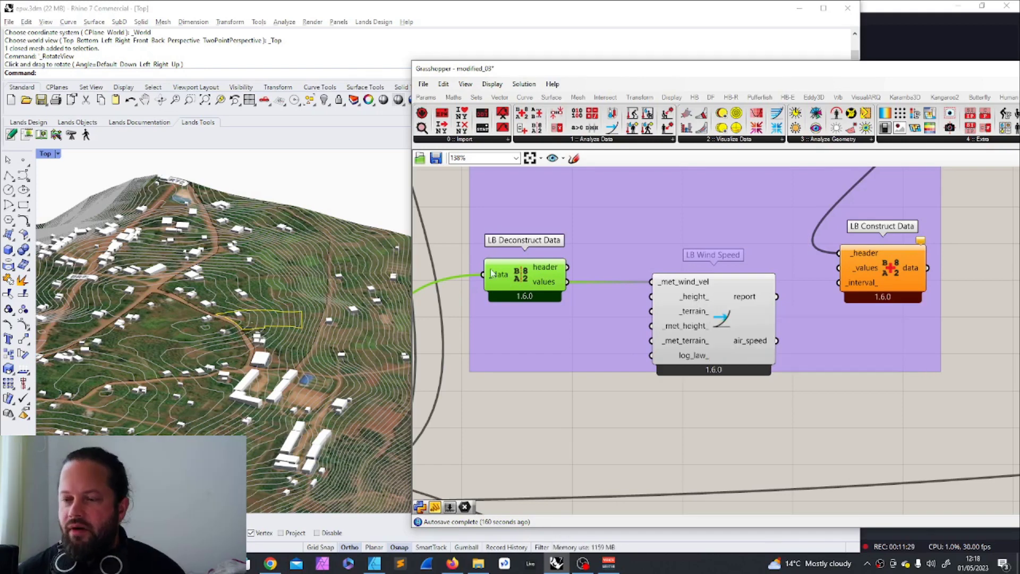
# Check the data entering LB Deconstruct Data and inspect the outlined plot and its nearest buildings in the Rhino model
pyautogui.moveTo(523, 282); pyautogui.dragTo(557, 282)
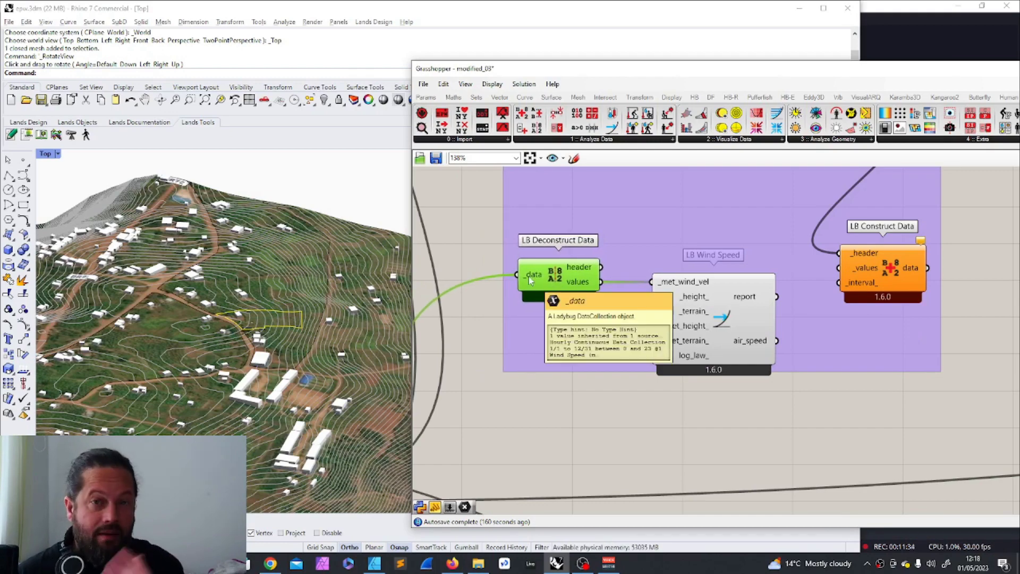
pyautogui.scroll(8, 261, 318)
pyautogui.scroll(-8, 260, 317)
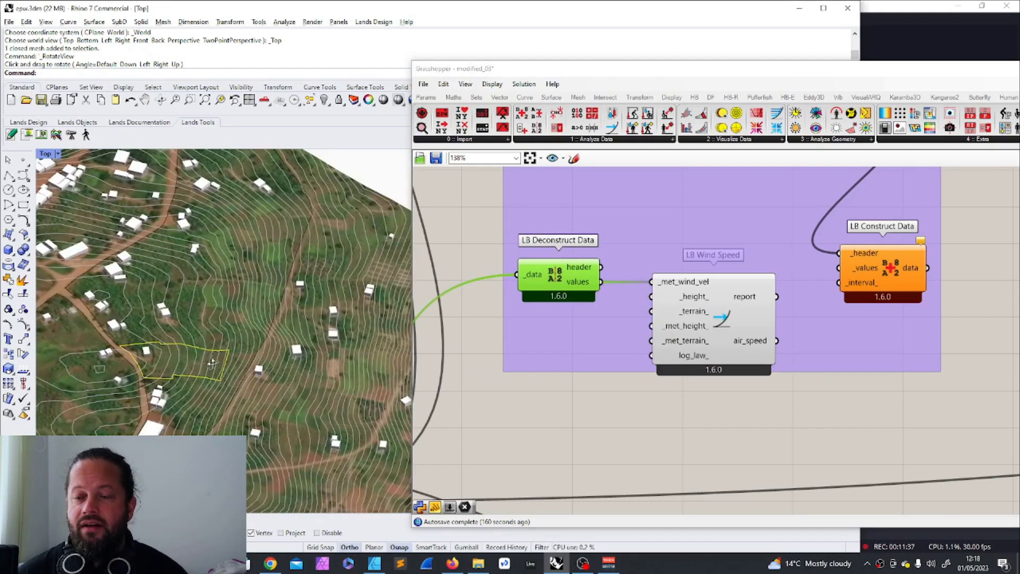
pyautogui.moveTo(213, 308); pyautogui.dragTo(228, 334, button='right')
pyautogui.scroll(10, 147, 334)
pyautogui.scroll(-5, 147, 334)
pyautogui.scroll(3, 183, 336)
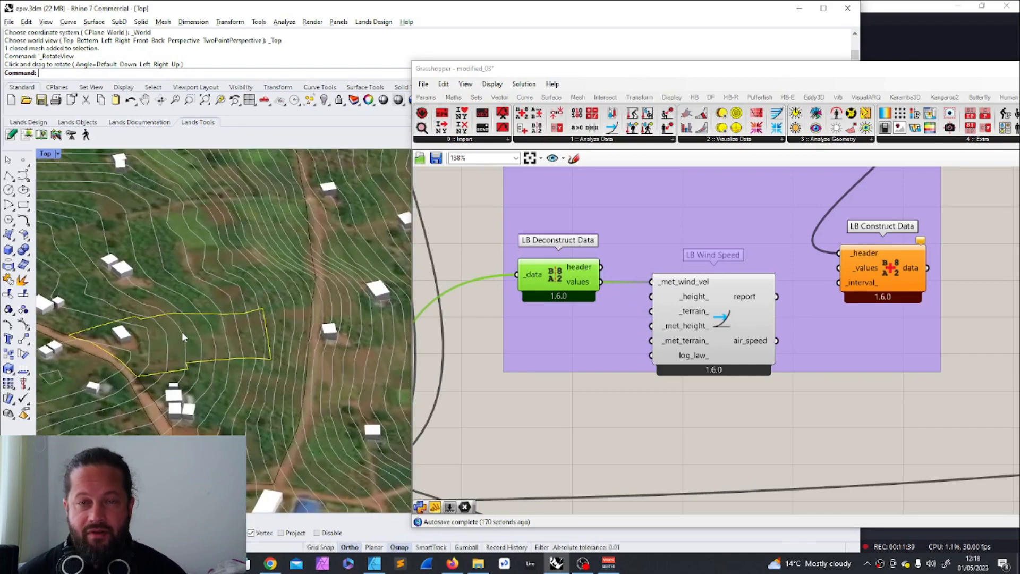
# Review LB Wind Speed's _height_, _terrain_ and _met_height_ inputs against the terrain surrounding the site
pyautogui.moveTo(565, 276); pyautogui.dragTo(563, 272)
pyautogui.moveTo(696, 300)
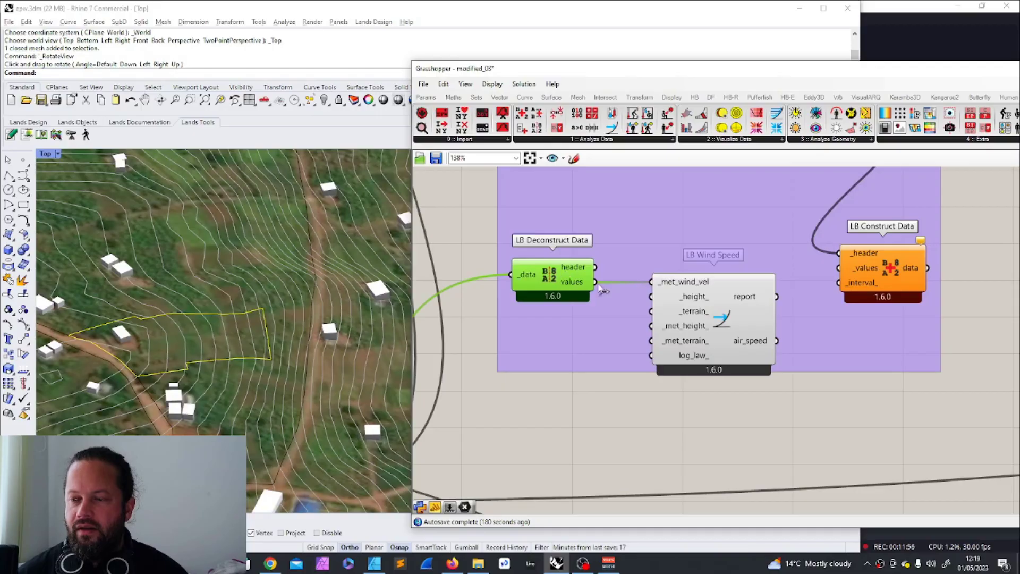
pyautogui.click(717, 289)
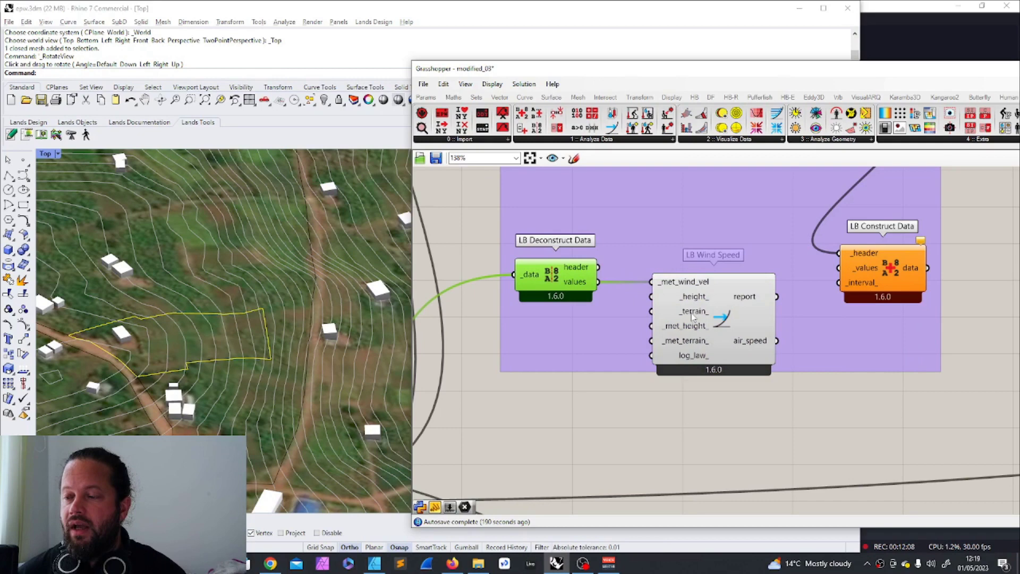
pyautogui.moveTo(692, 318)
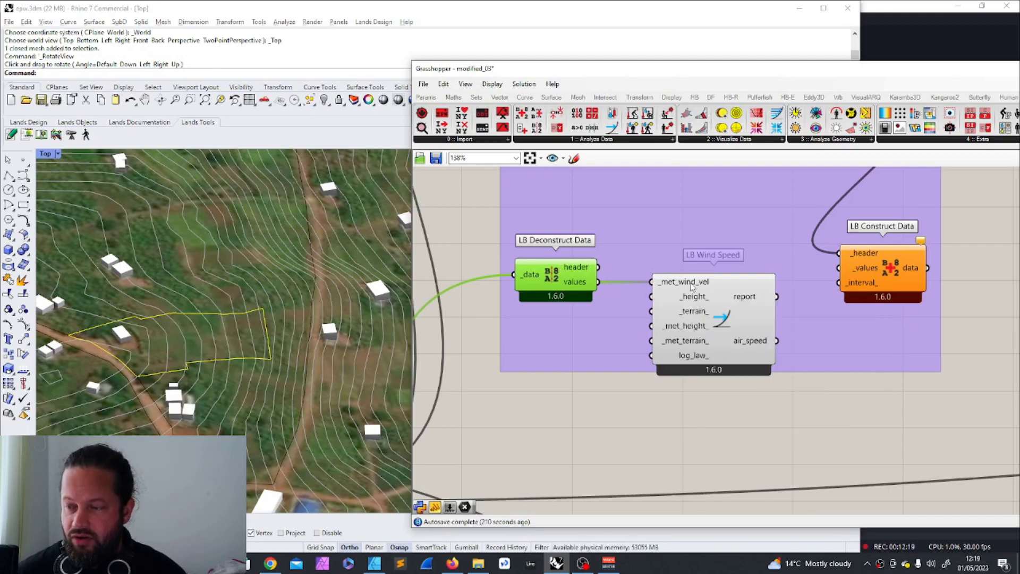
pyautogui.moveTo(523, 281)
pyautogui.mouseDown()
pyautogui.moveTo(490, 281)
pyautogui.moveTo(523, 281)
pyautogui.mouseUp()
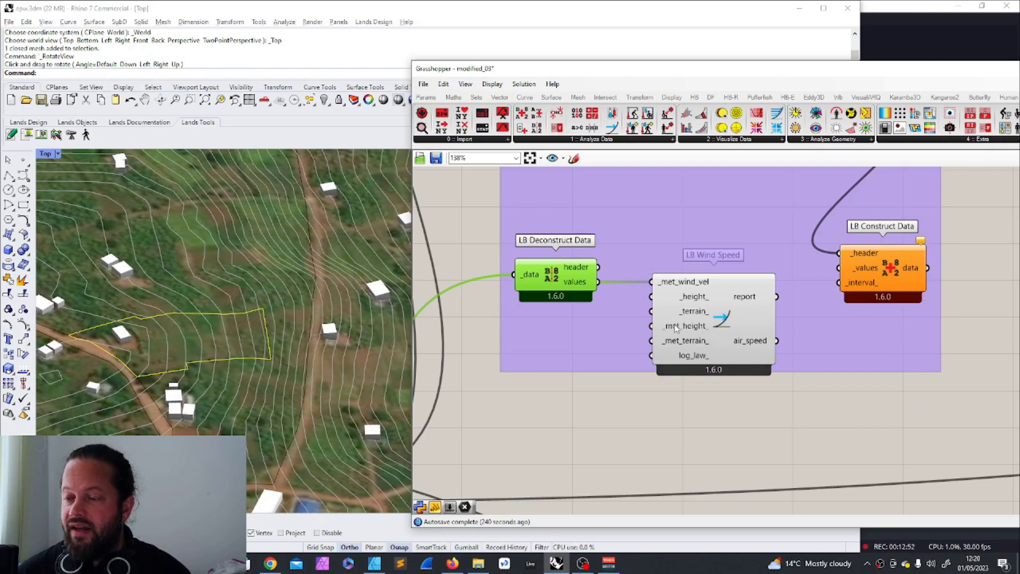
pyautogui.scroll(3, 197, 304)
pyautogui.scroll(5, 228, 304)
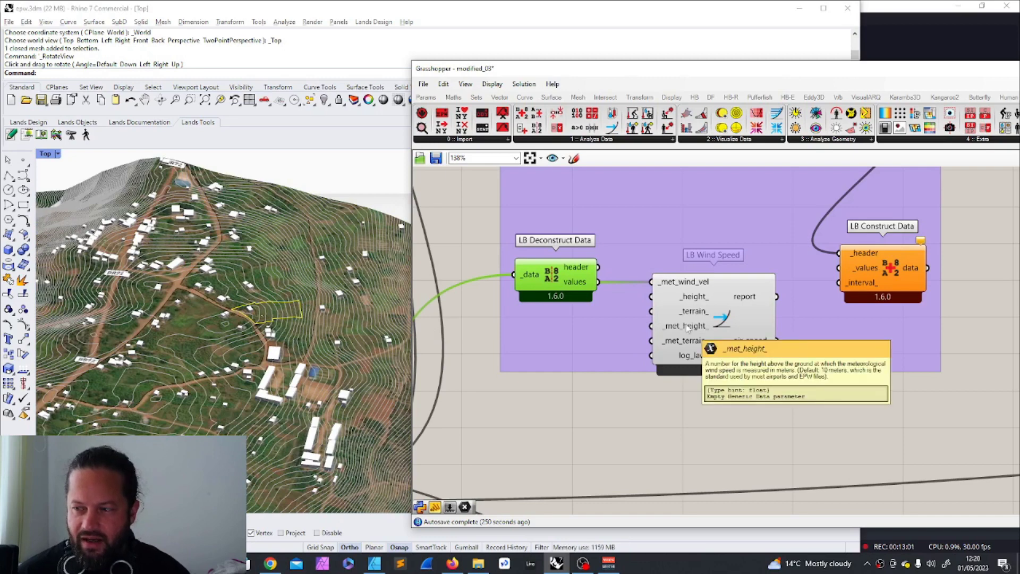
pyautogui.moveTo(693, 317)
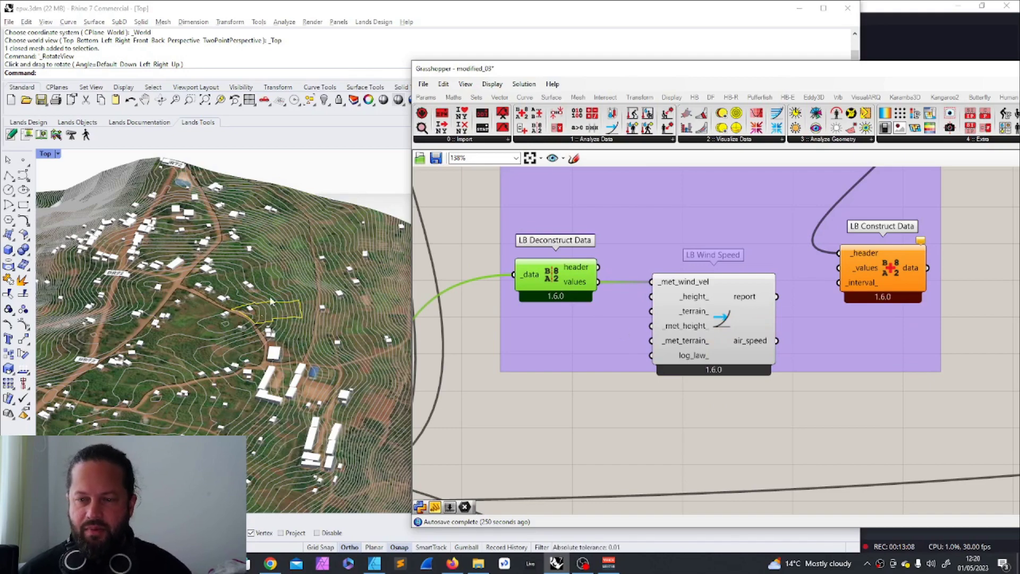
# Switch to Chrome, search Google for "Gikomero" and show the image results
pyautogui.click(269, 564)
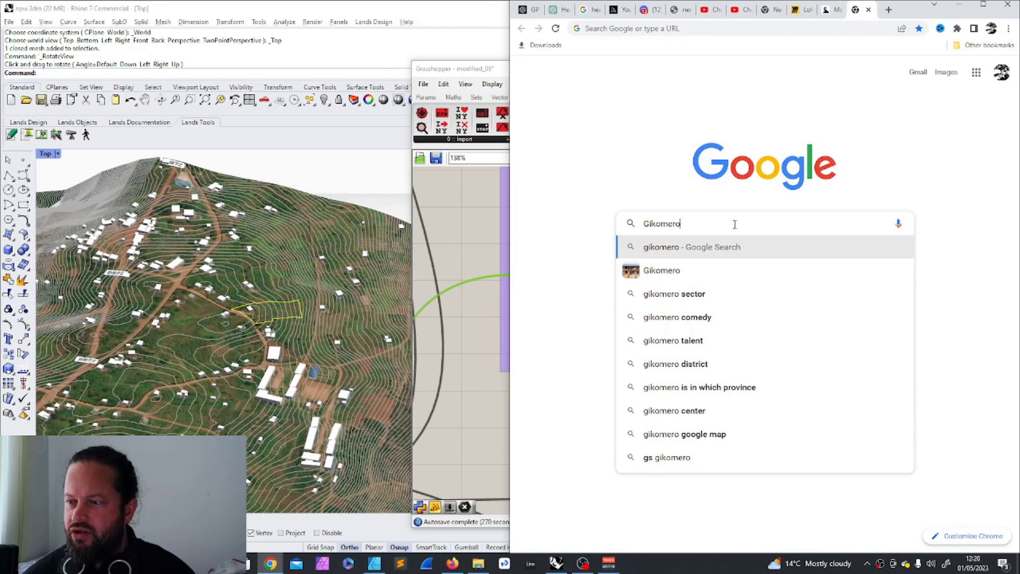
pyautogui.press('Return')
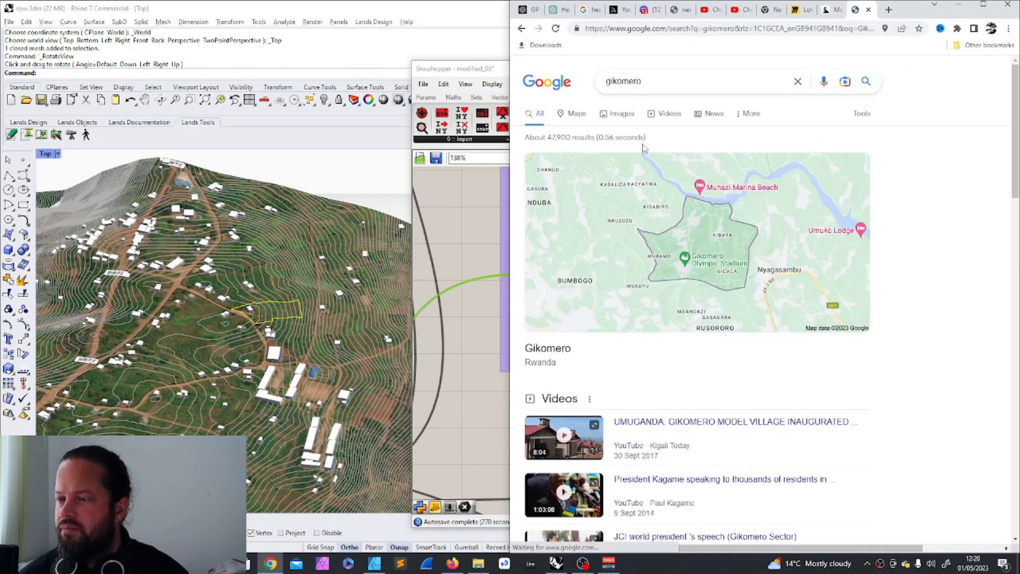
pyautogui.click(620, 114)
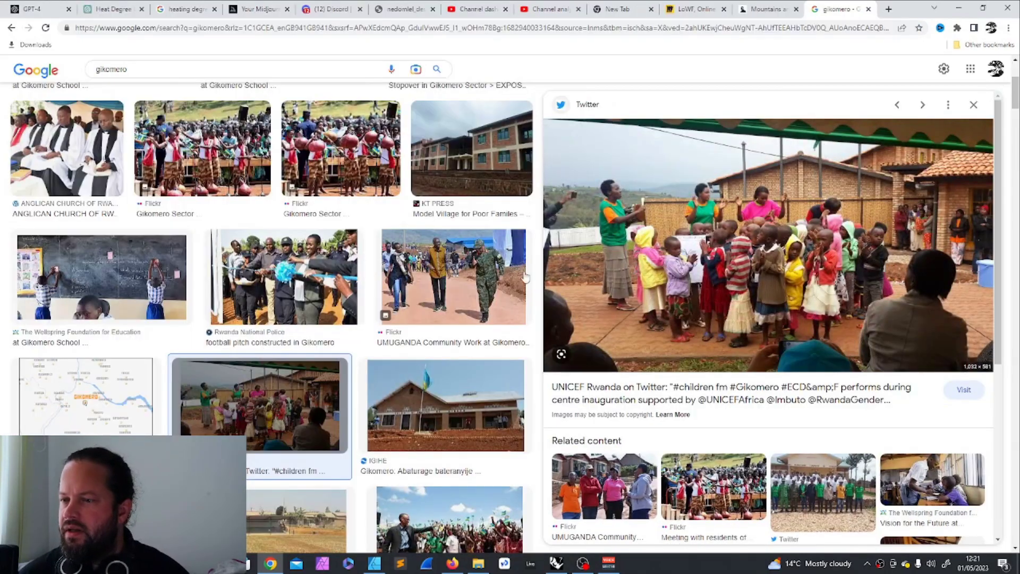
# Browse the Gikomero photos for the local terrain and building character, previewing the football pitch and "Stopover in Gikomero Sector" images
pyautogui.scroll(-3, 524, 277)
pyautogui.click(266, 374)
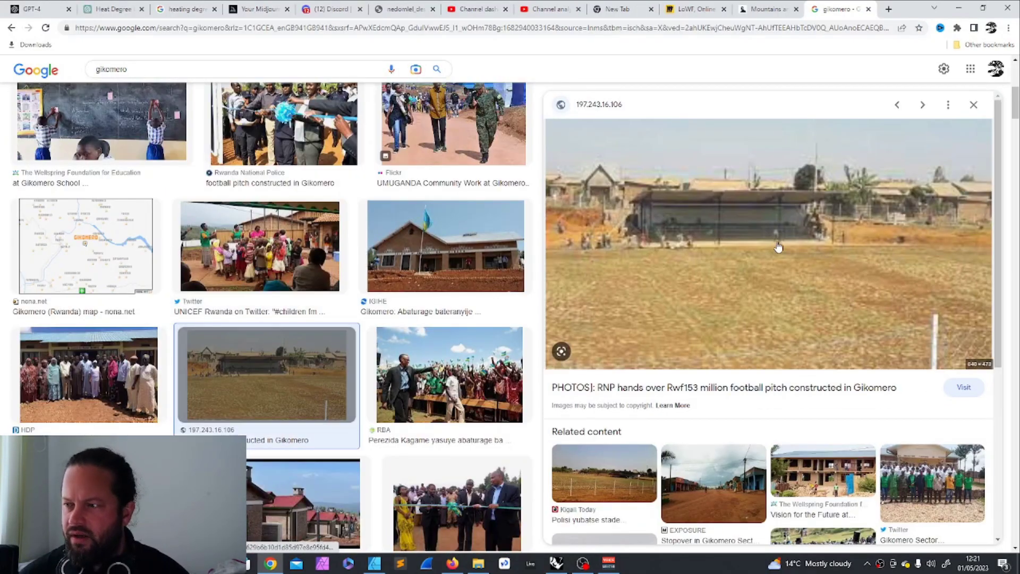
pyautogui.scroll(-3, 807, 218)
pyautogui.scroll(-5, 265, 319)
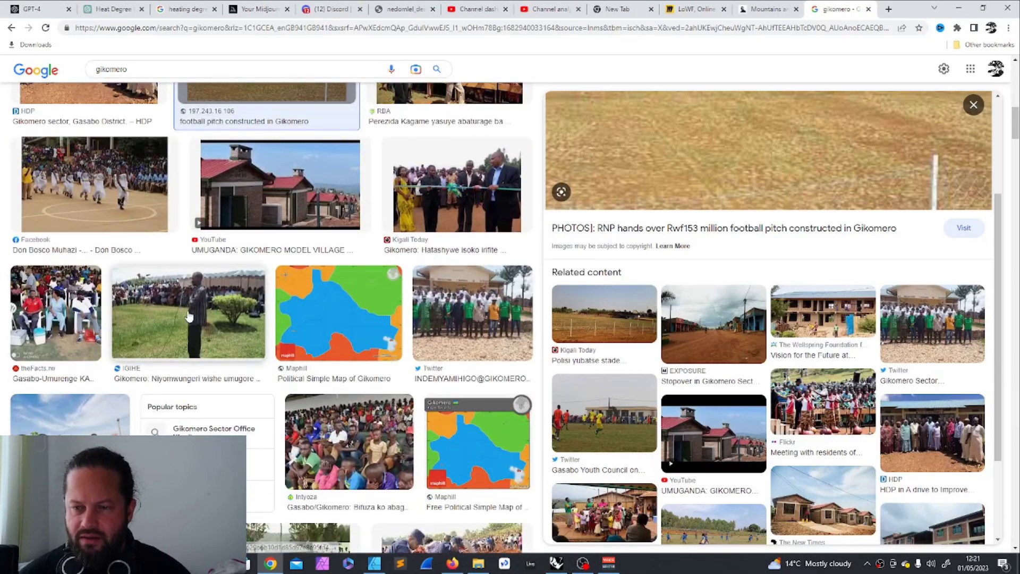
pyautogui.scroll(-2, 196, 313)
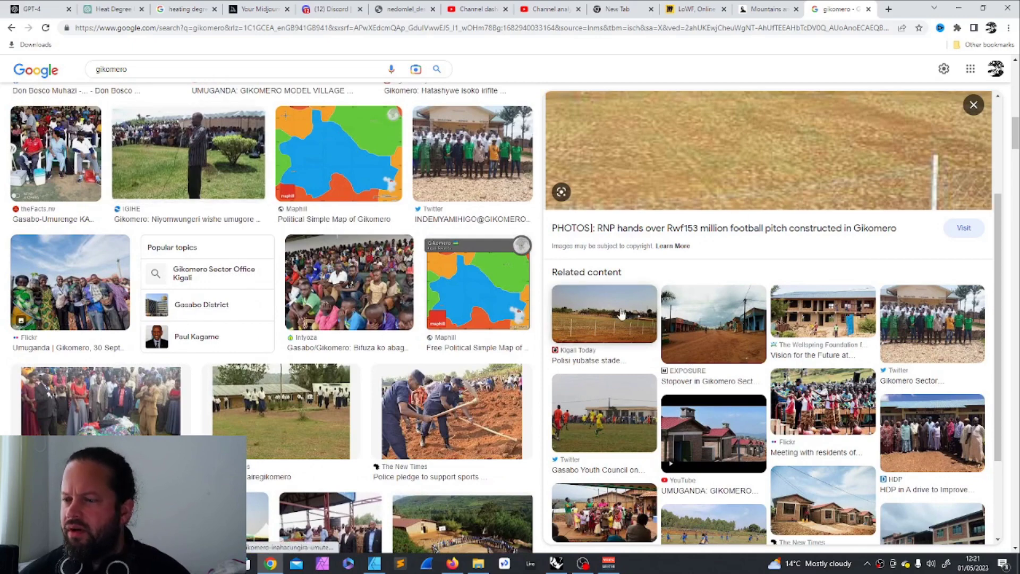
pyautogui.click(719, 320)
pyautogui.scroll(-5, 616, 325)
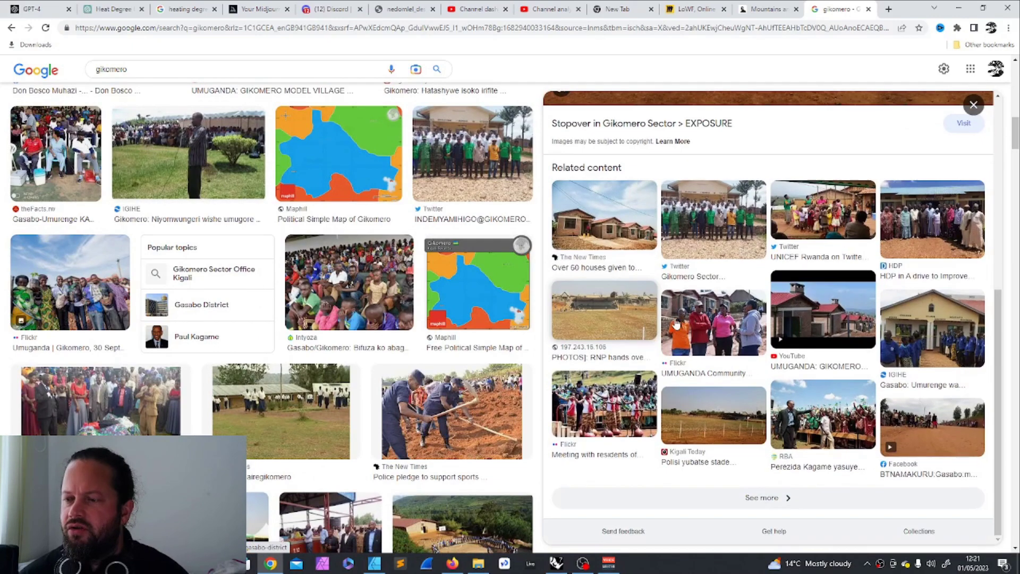
# Preview further Gikomero photos for building and terrain character, including the football pitch, UNICEF Ebola lessons and KT Press resettlement housing
pyautogui.click(620, 306)
pyautogui.scroll(-10, 138, 249)
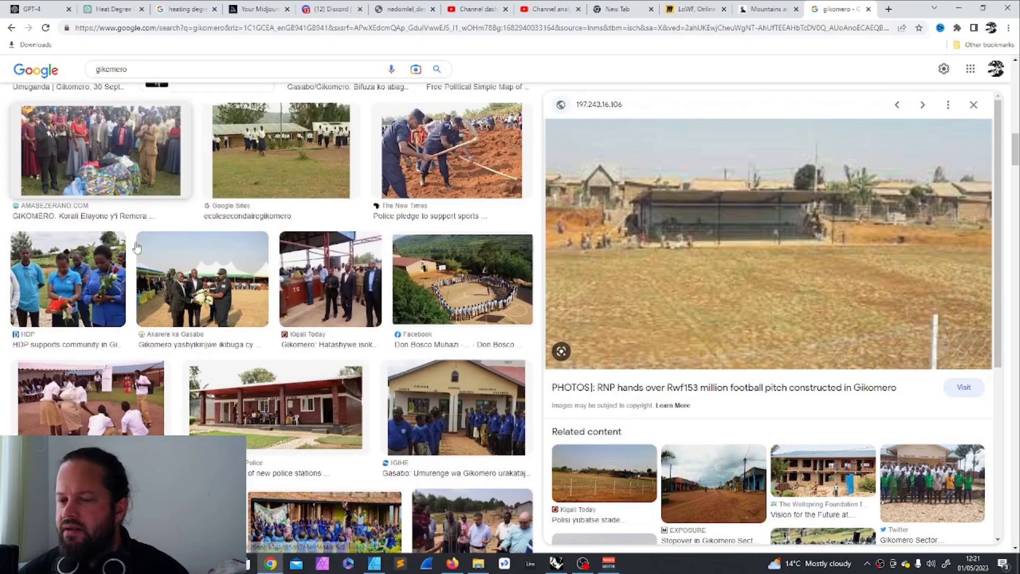
pyautogui.scroll(-3, 159, 255)
pyautogui.click(332, 223)
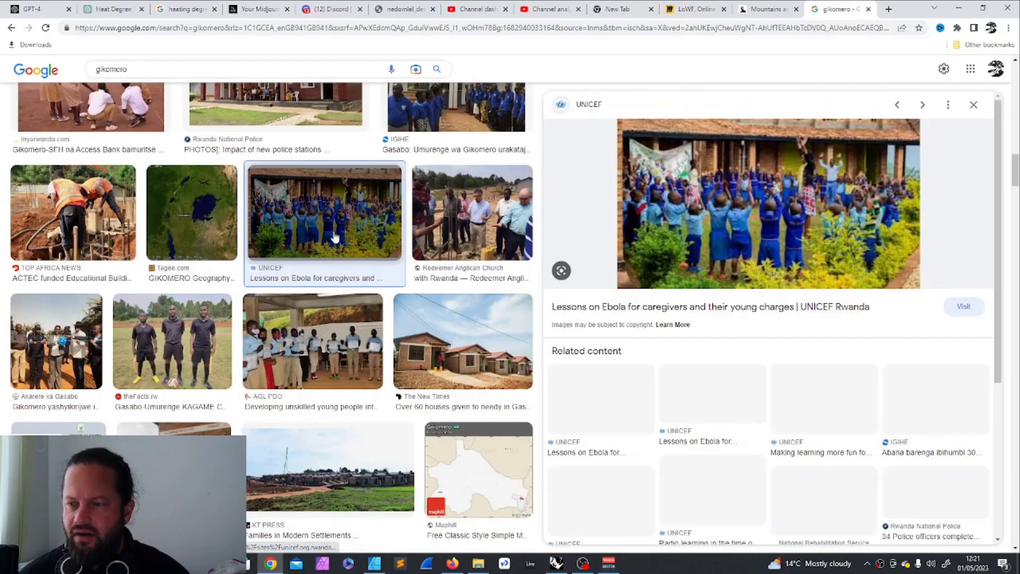
pyautogui.scroll(-2, 797, 212)
pyautogui.scroll(-4, 372, 265)
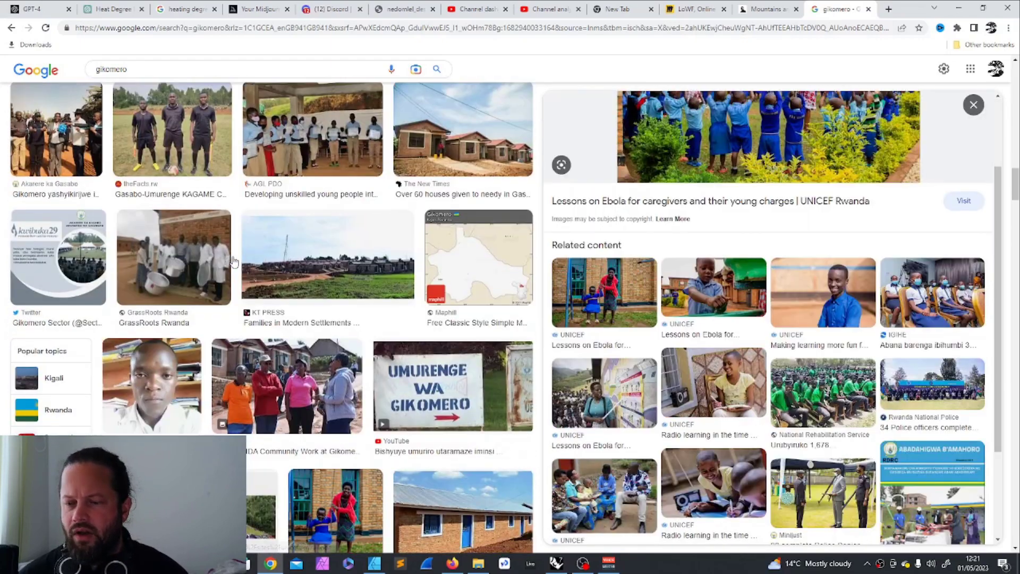
pyautogui.click(380, 254)
pyautogui.scroll(-5, 462, 250)
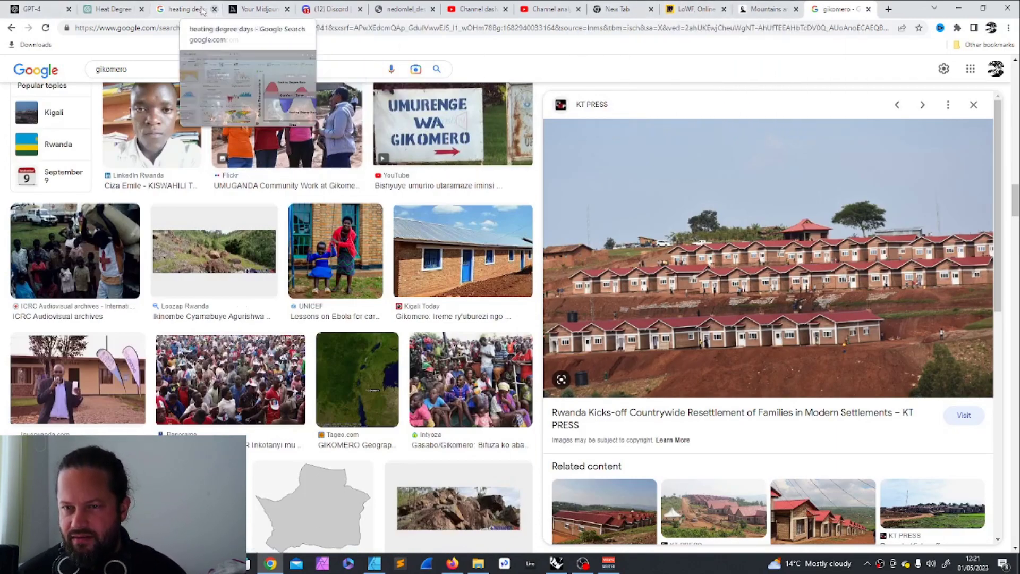
# Return to Grasshopper and feed a panel containing 3 into LB Wind Speed's _terrain_ input
pyautogui.click(959, 8)
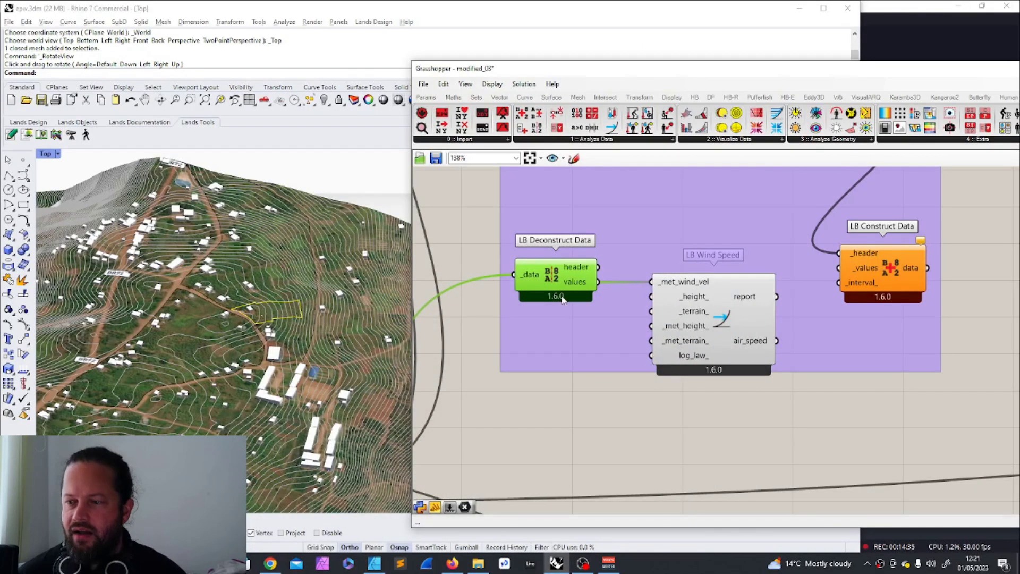
pyautogui.doubleClick(587, 345)
pyautogui.write('pan')
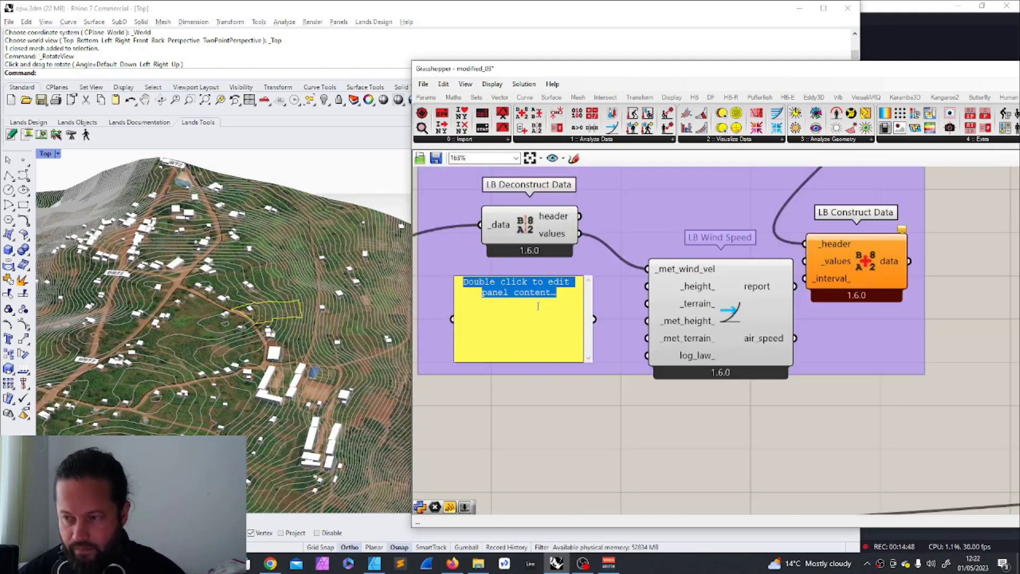
pyautogui.click(537, 306)
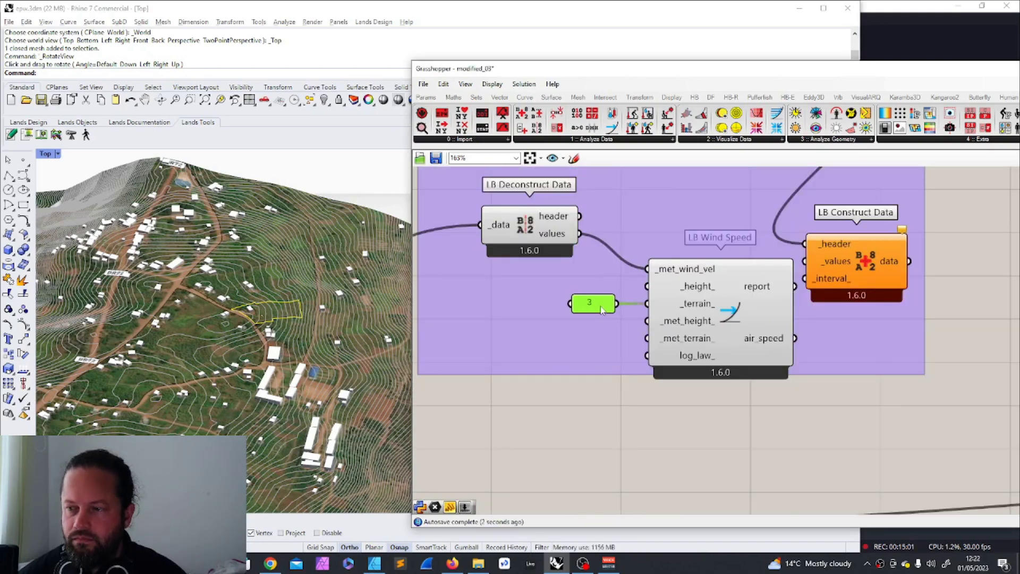
# Examine the wind data chain from LB Deconstruct Data through LB Wind Speed to LB Construct Data and the DF Create EPW component
pyautogui.scroll(-5, 602, 311)
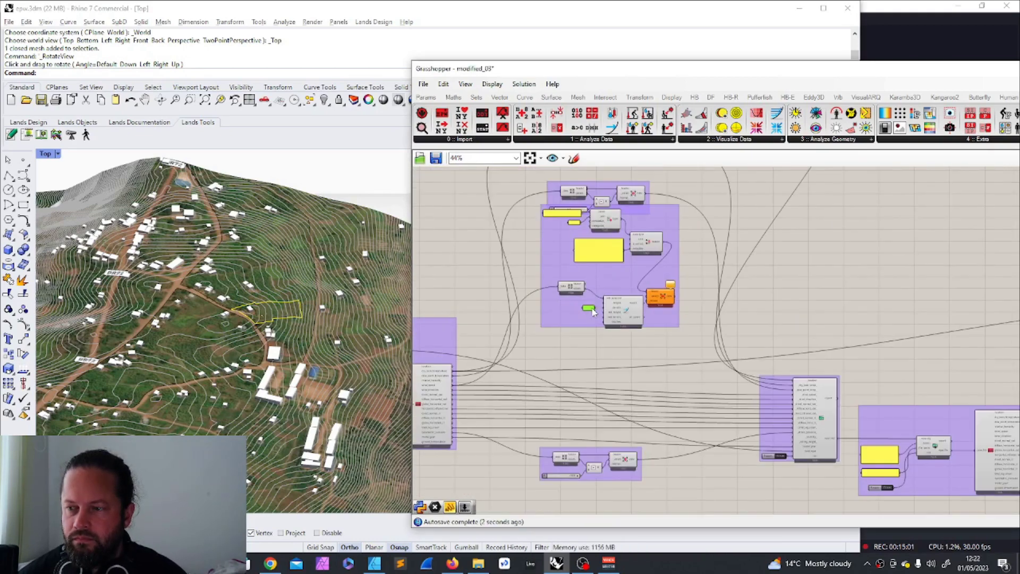
pyautogui.scroll(3, 585, 277)
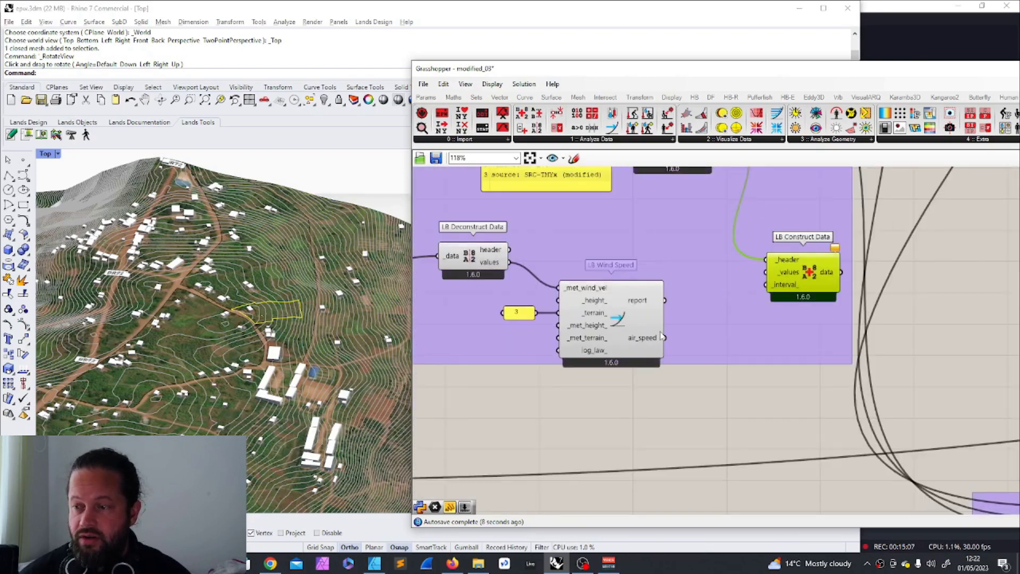
pyautogui.scroll(-3, 544, 301)
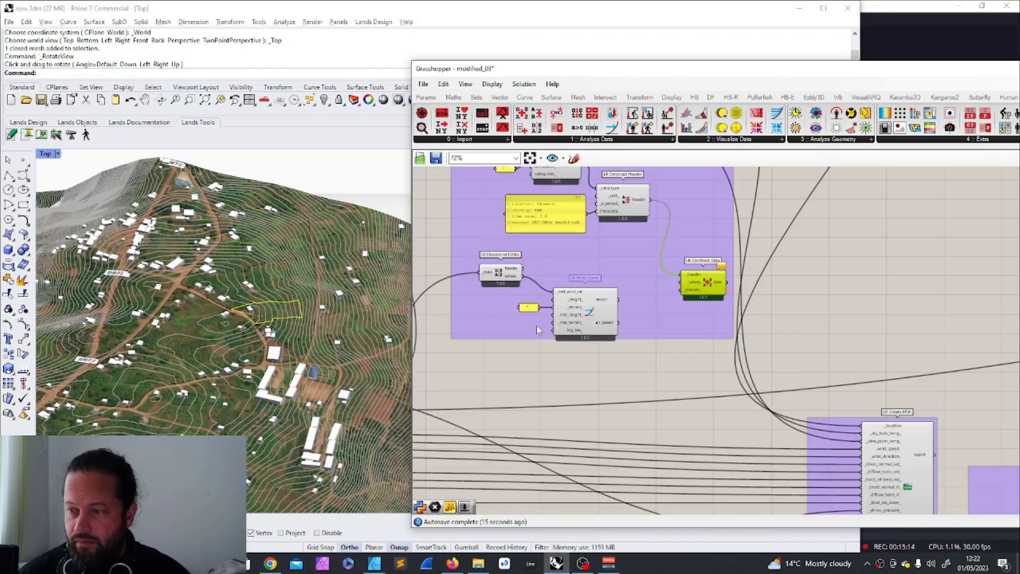
pyautogui.scroll(2, 578, 256)
pyautogui.scroll(-1, 547, 310)
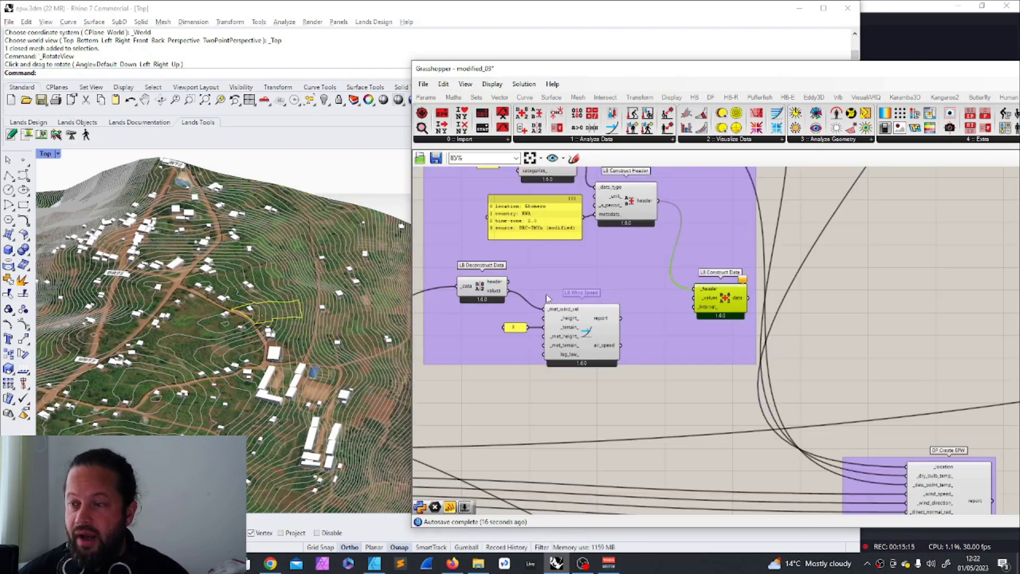
pyautogui.scroll(3, 554, 214)
pyautogui.scroll(-2, 555, 212)
pyautogui.scroll(2, 526, 243)
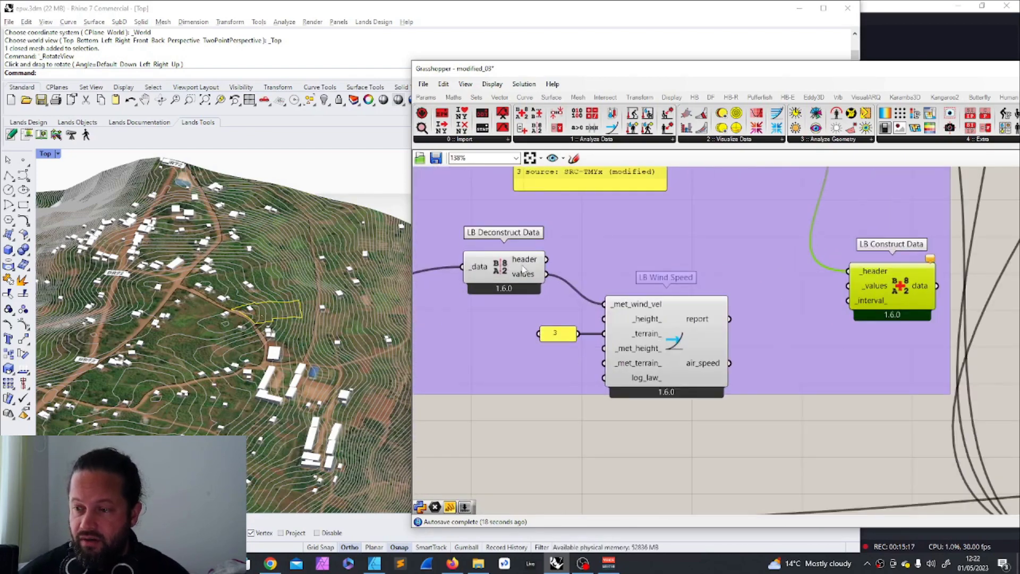
# Nudge LB Wind Speed into place and add an empty panel between it and LB Construct Data
pyautogui.moveTo(672, 310)
pyautogui.mouseDown()
pyautogui.moveTo(623, 314)
pyautogui.moveTo(673, 317)
pyautogui.mouseUp()
pyautogui.scroll(-3, 623, 263)
pyautogui.scroll(2, 616, 414)
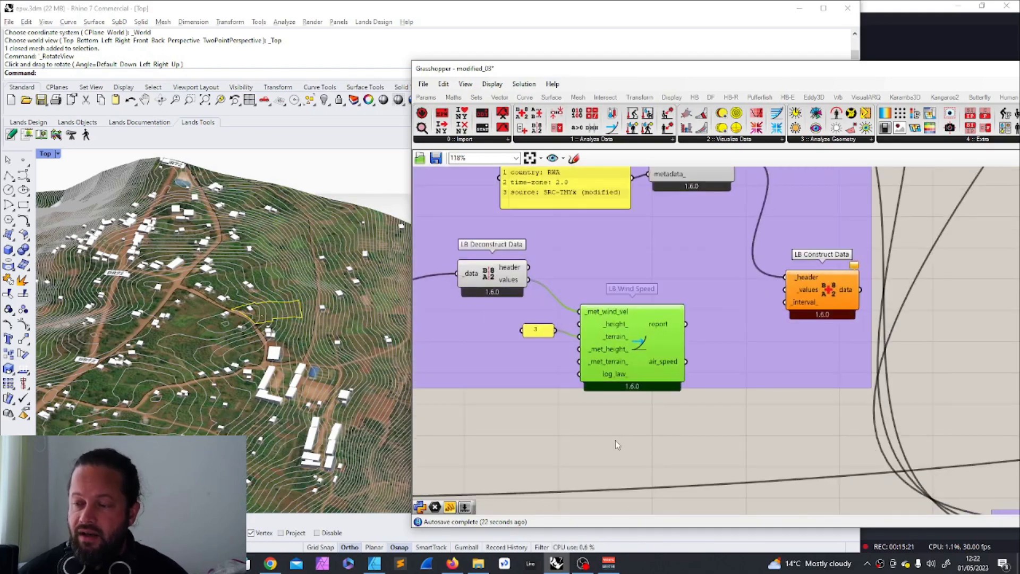
pyautogui.doubleClick(614, 429)
pyautogui.write('p')
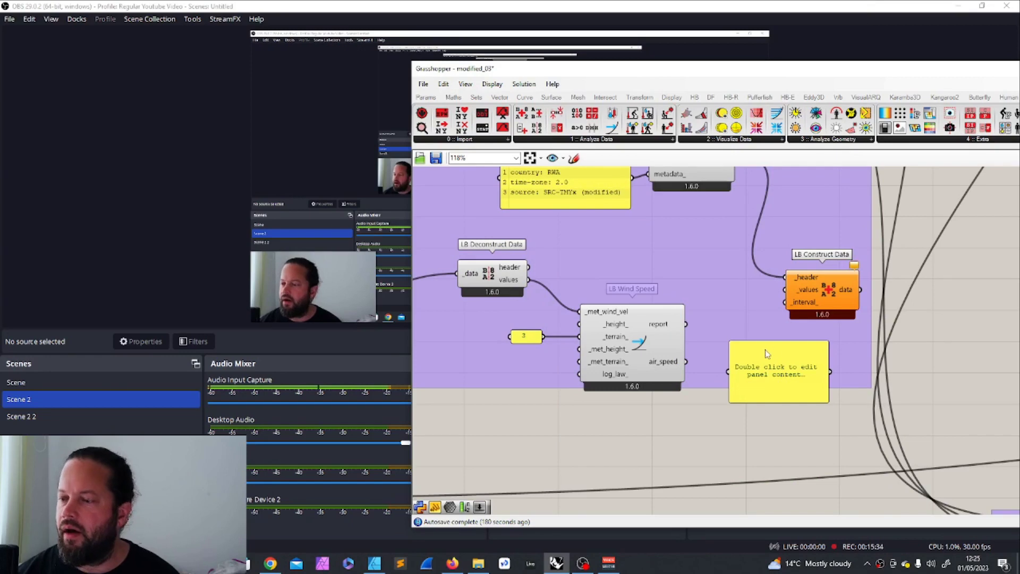
pyautogui.moveTo(751, 345)
pyautogui.mouseDown()
pyautogui.moveTo(732, 337)
pyautogui.moveTo(743, 332)
pyautogui.mouseUp()
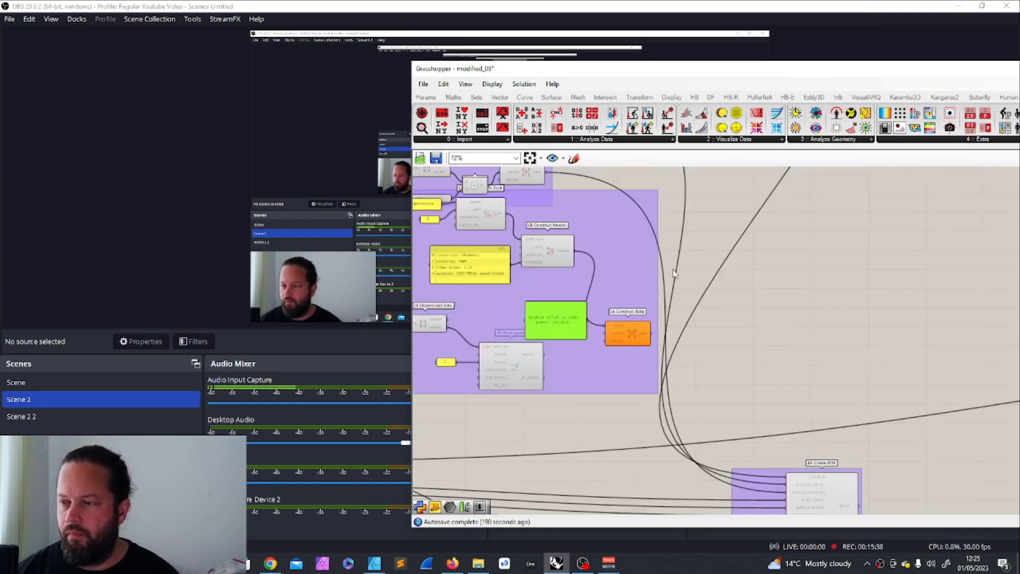
# Spread out the wind group, moving LB Construct Data farther right and LB Wind Speed with its terrain panel lower
pyautogui.scroll(3, 671, 275)
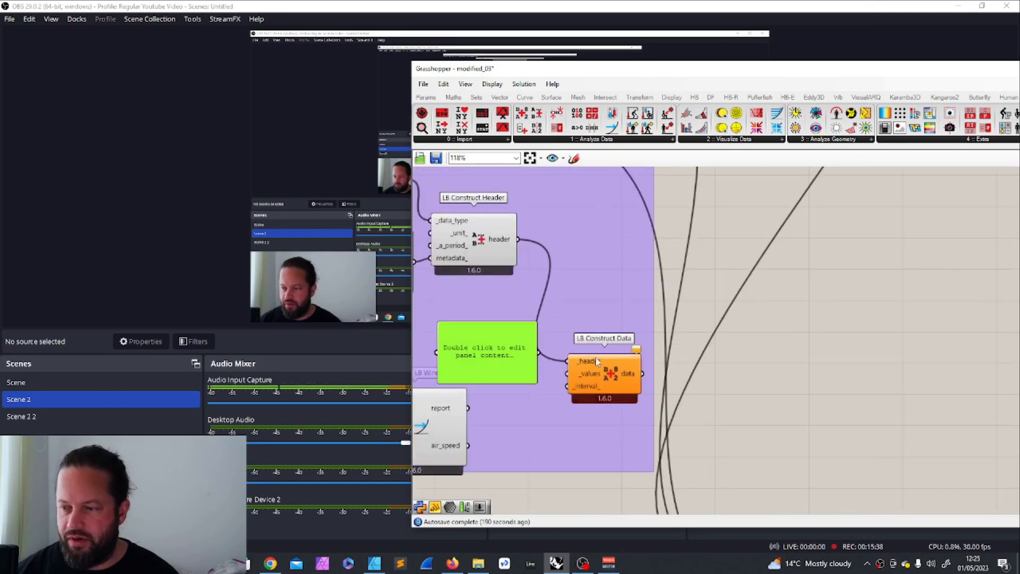
pyautogui.scroll(-5, 632, 359)
pyautogui.scroll(3, 631, 364)
pyautogui.moveTo(631, 364); pyautogui.dragTo(738, 277)
pyautogui.scroll(-2, 665, 281)
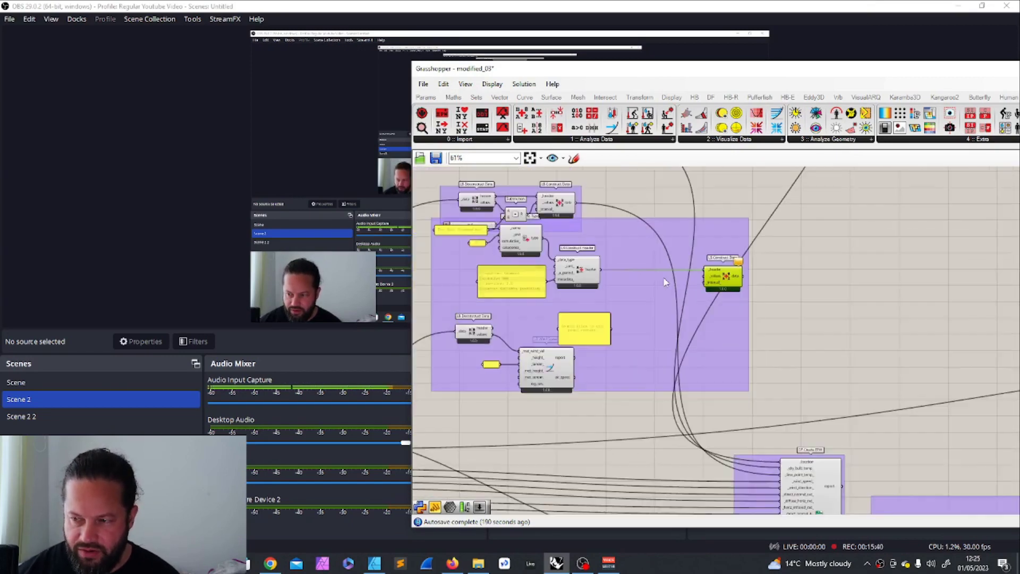
pyautogui.scroll(2, 467, 366)
pyautogui.moveTo(489, 343)
pyautogui.mouseDown()
pyautogui.moveTo(569, 374)
pyautogui.moveTo(491, 340)
pyautogui.mouseUp()
pyautogui.moveTo(591, 347); pyautogui.dragTo(587, 414)
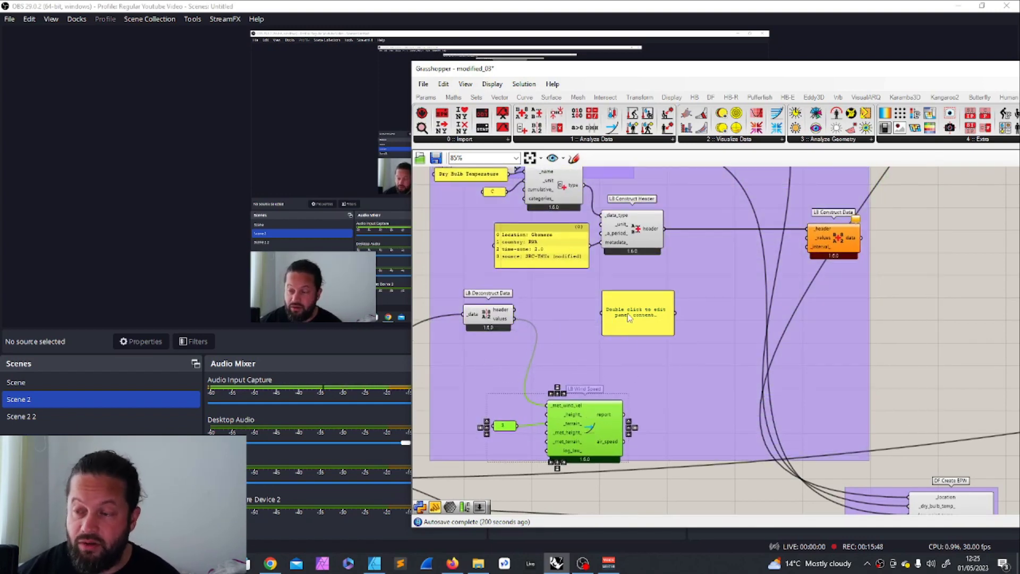
# Enlarge the empty panel and connect LB Deconstruct Data's values output to it
pyautogui.moveTo(640, 332); pyautogui.dragTo(639, 375)
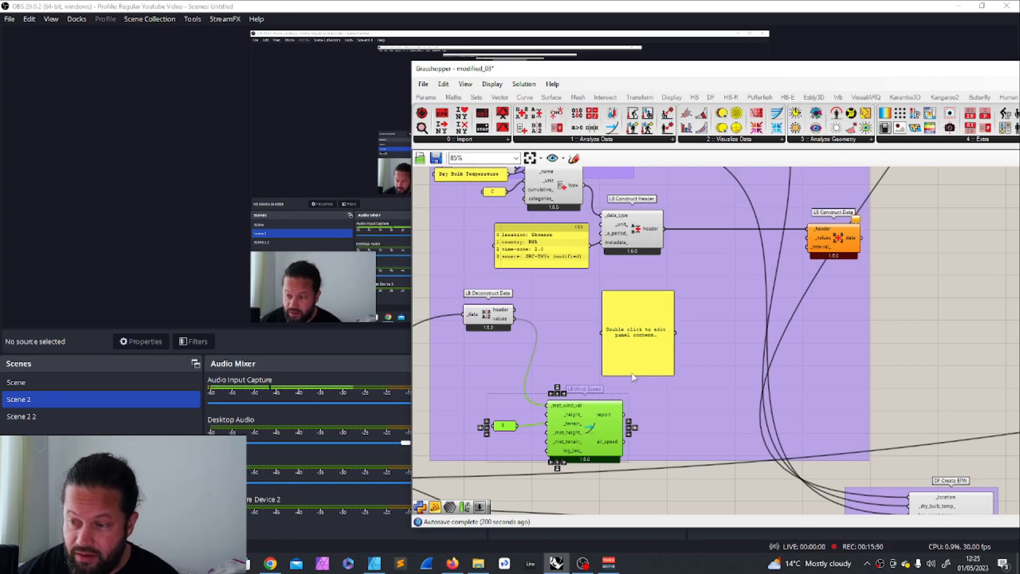
pyautogui.moveTo(515, 319); pyautogui.dragTo(600, 333)
pyautogui.scroll(-3, 600, 332)
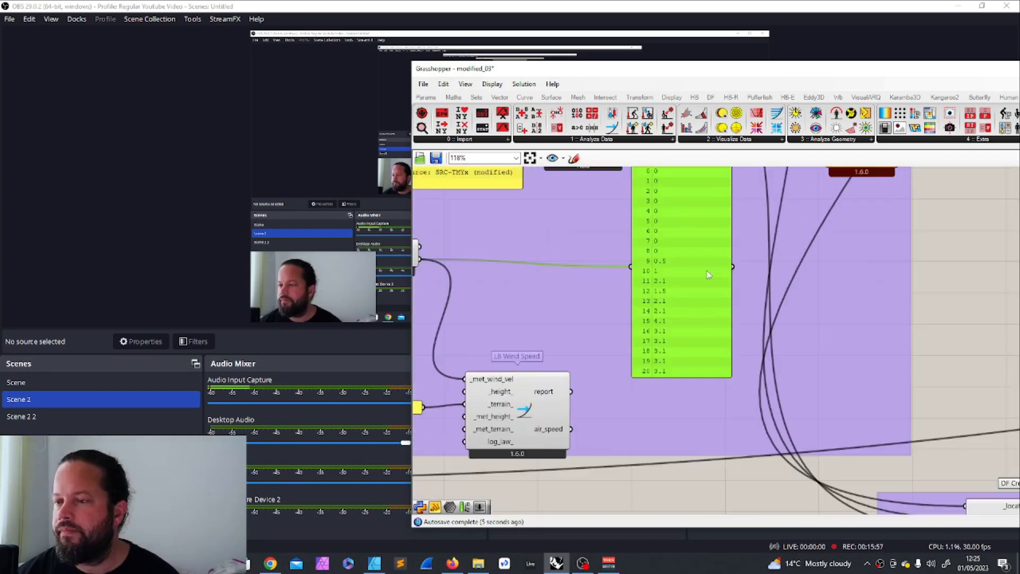
# Duplicate the values panel beside the original and connect LB Wind Speed's air_speed output to the copy for comparison
pyautogui.scroll(-3, 702, 272)
pyautogui.keyDown('alt'); pyautogui.moveTo(684, 246); pyautogui.dragTo(745, 253); pyautogui.keyUp('alt')
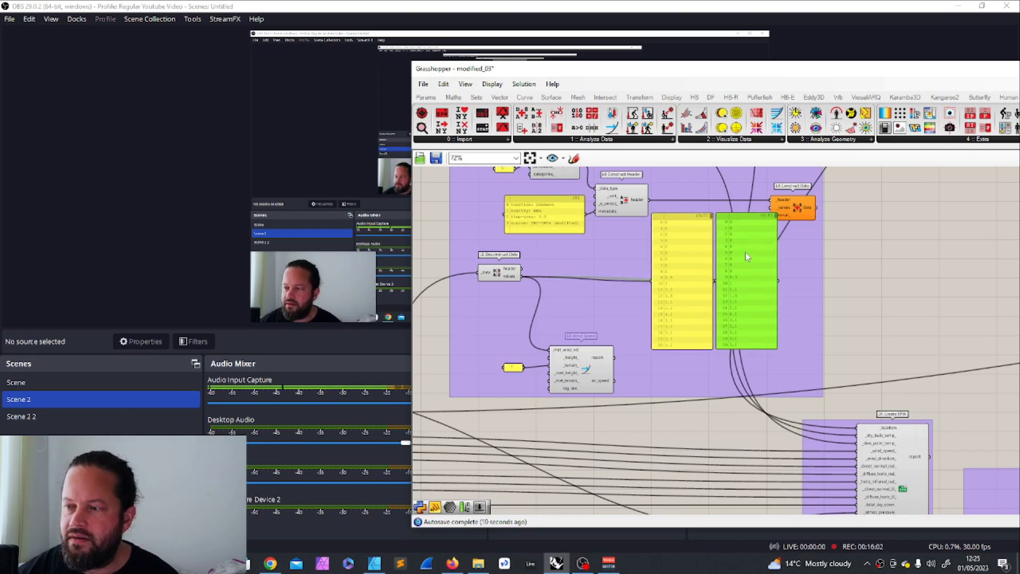
pyautogui.scroll(1, 745, 253)
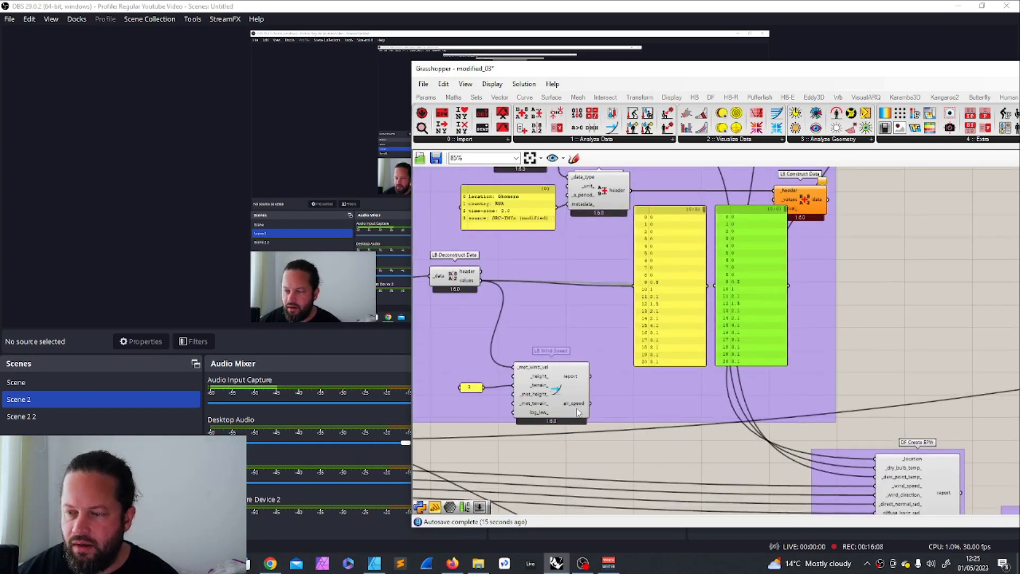
pyautogui.moveTo(579, 406)
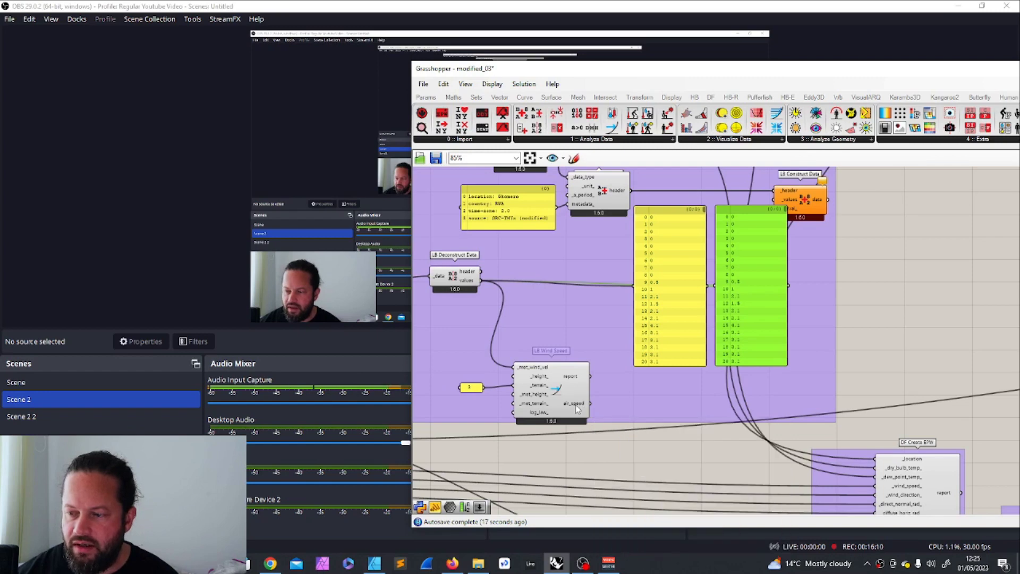
pyautogui.moveTo(590, 405); pyautogui.dragTo(717, 287)
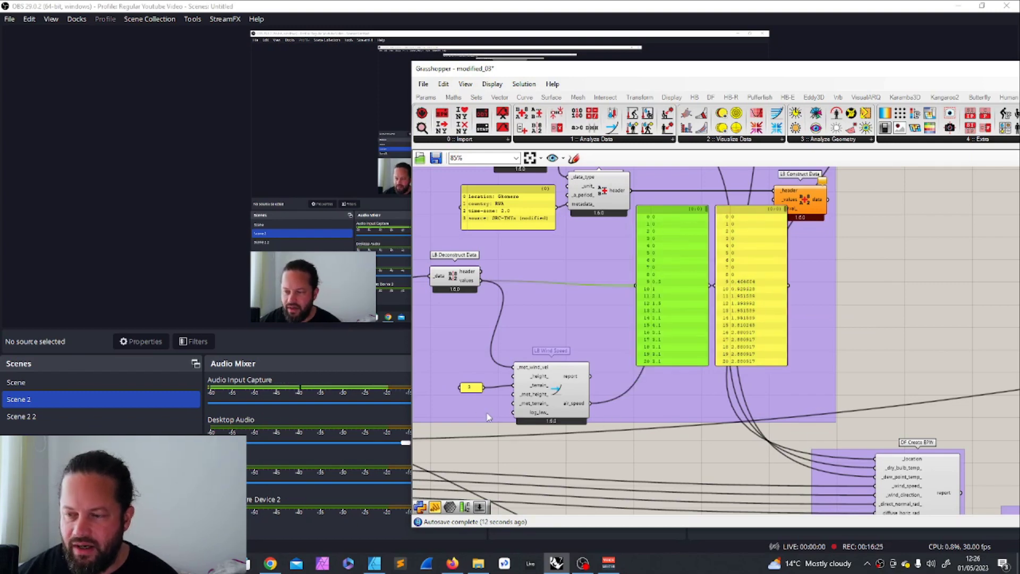
# Review LB Wind Speed's terrain panel and the description of its _met_height_ input
pyautogui.scroll(3, 472, 397)
pyautogui.click(478, 380)
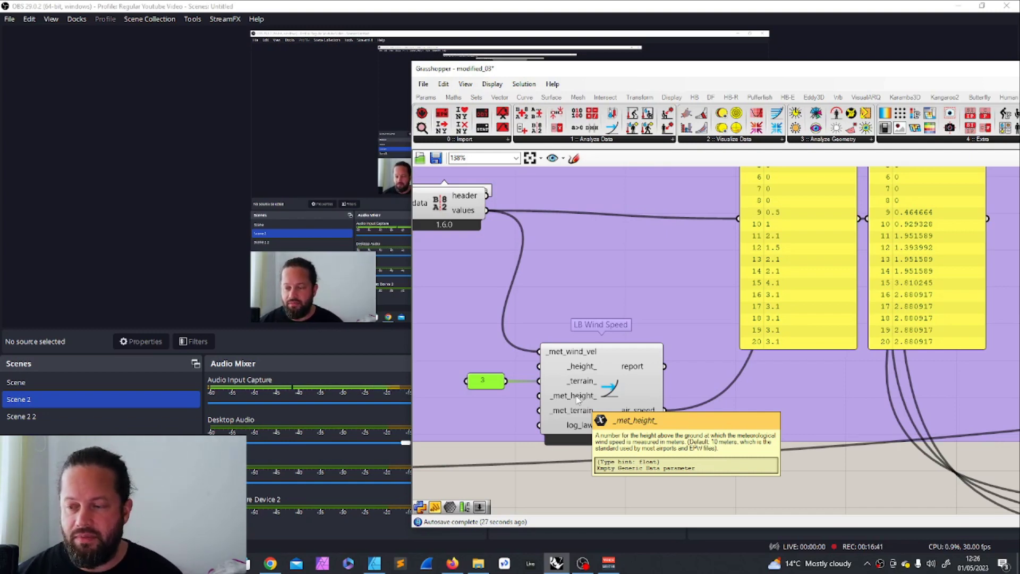
pyautogui.moveTo(583, 398)
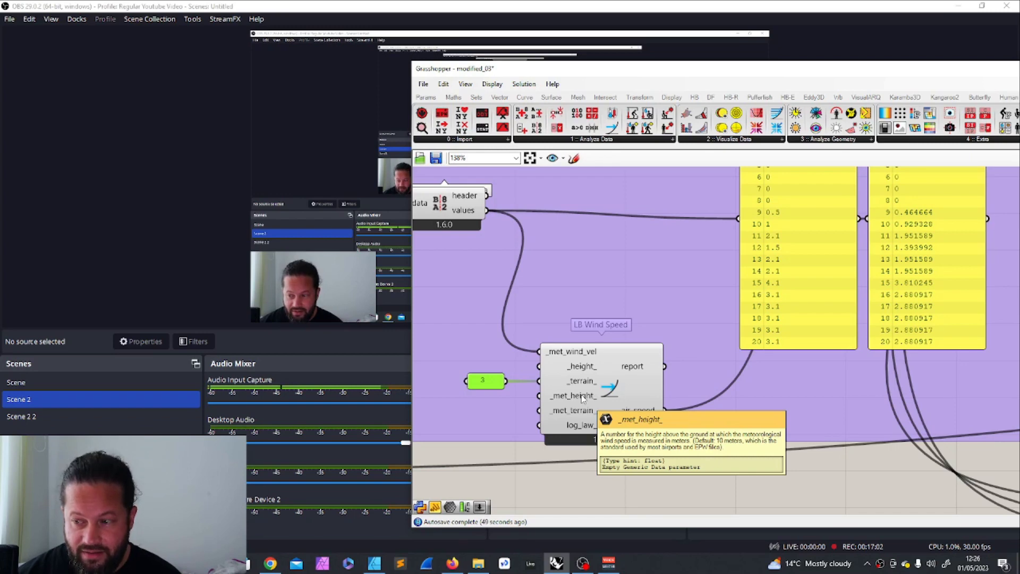
pyautogui.scroll(-2, 582, 398)
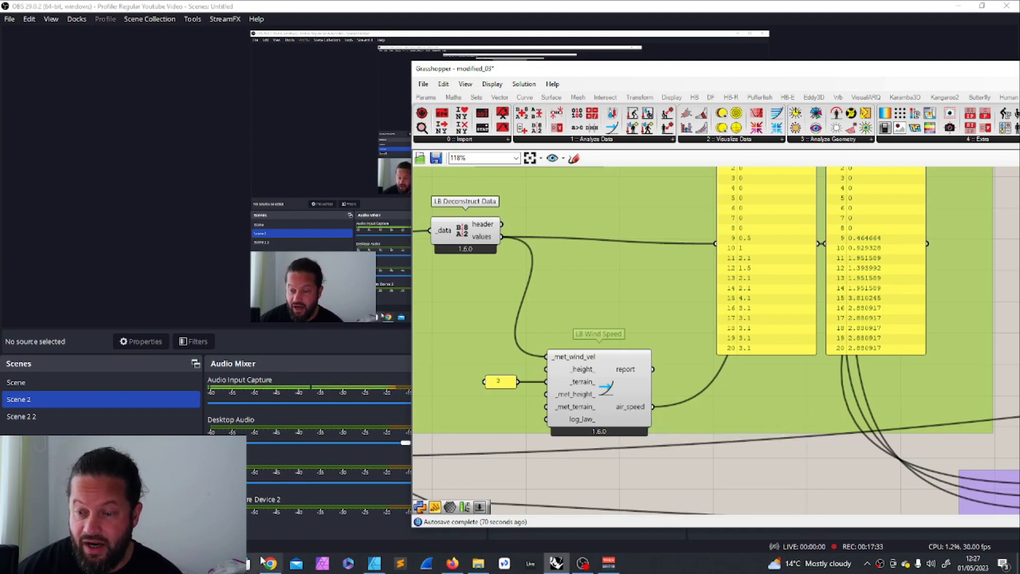
# Switch to Chrome, search Google images for "Kigali Airport" and open Kigali International Airport in Google Maps satellite view
pyautogui.click(270, 563)
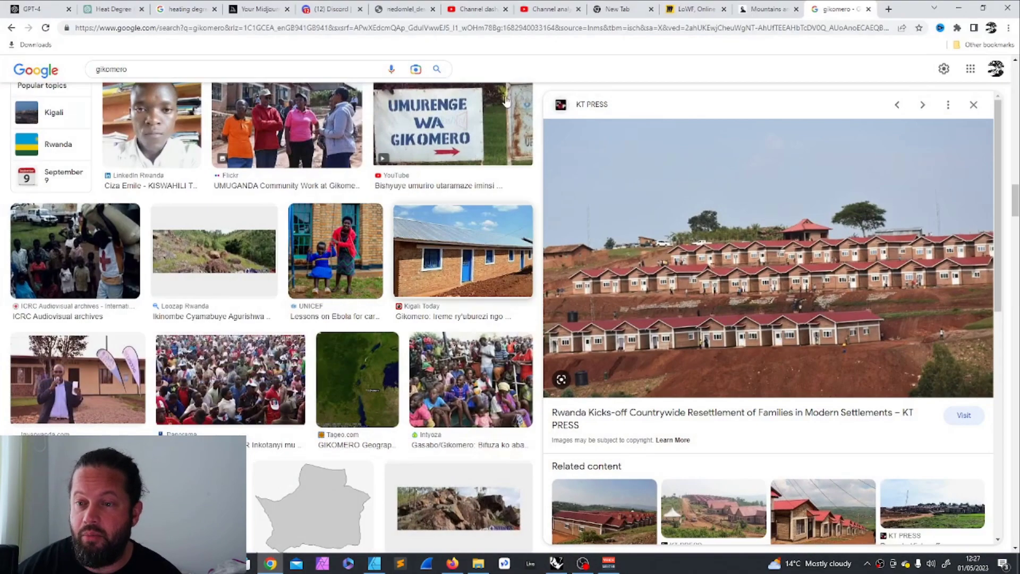
pyautogui.doubleClick(184, 74)
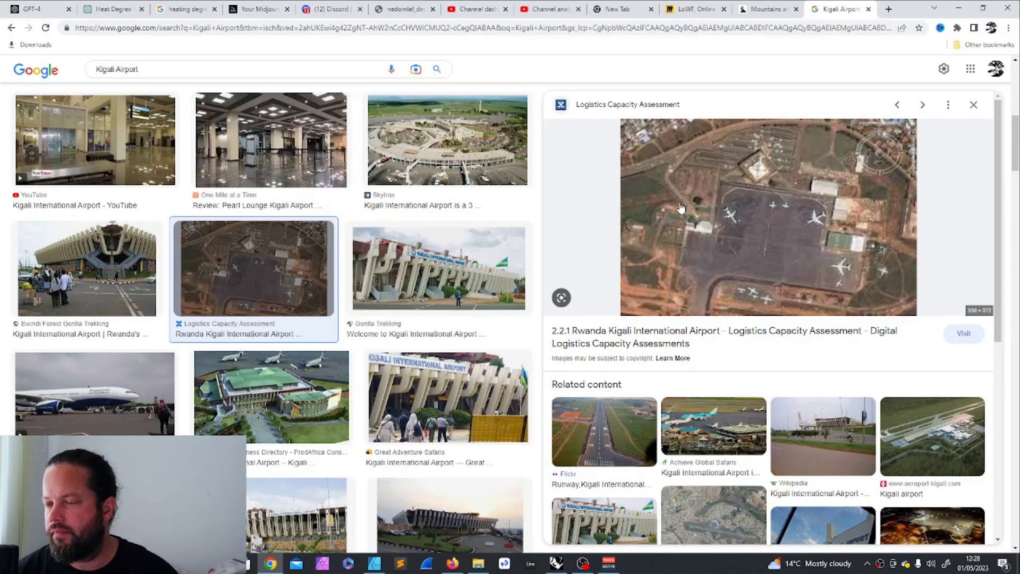
pyautogui.click(888, 9)
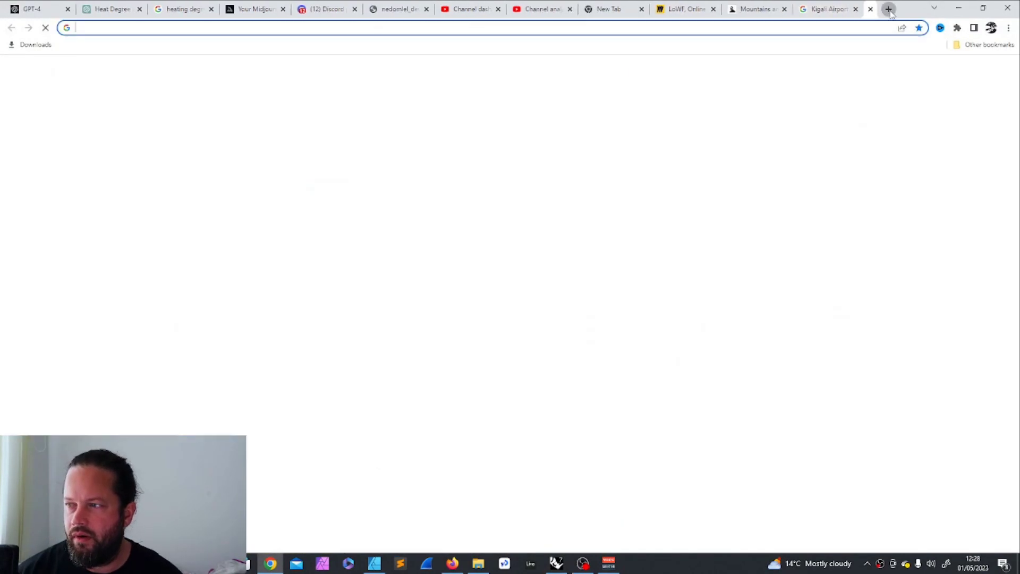
pyautogui.write('goo')
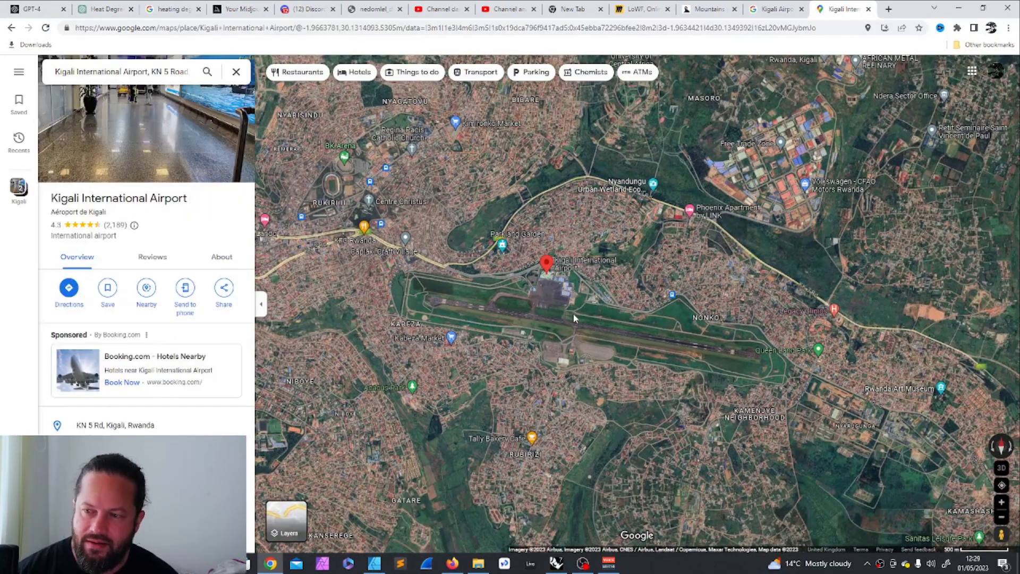
# Inspect the satellite imagery around Kigali International Airport's runway for surrounding terrain and building density
pyautogui.scroll(2, 572, 315)
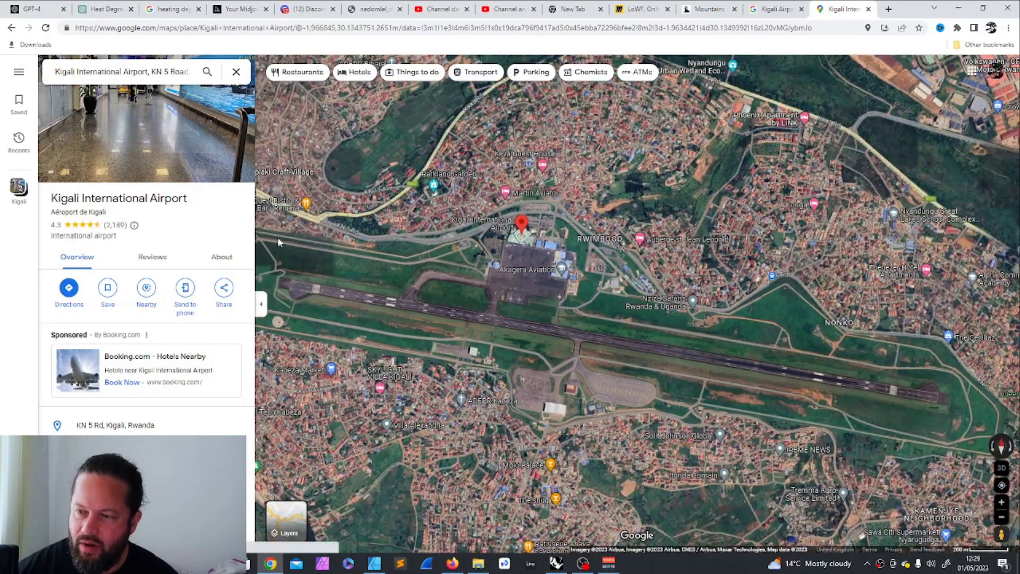
pyautogui.scroll(-2, 641, 333)
pyautogui.scroll(3, 483, 296)
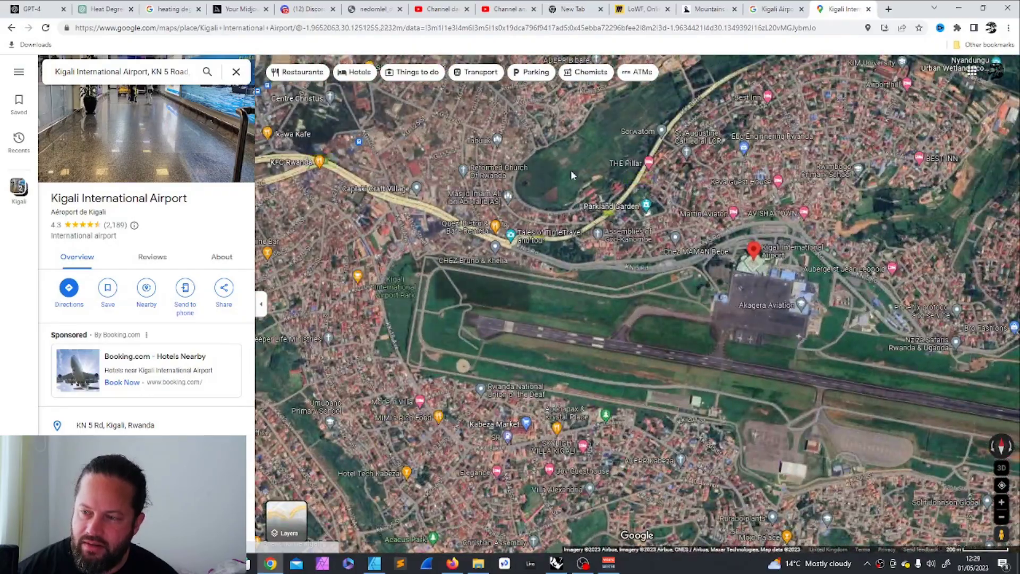
pyautogui.scroll(-2, 510, 230)
pyautogui.scroll(-2, 510, 226)
pyautogui.scroll(1, 513, 226)
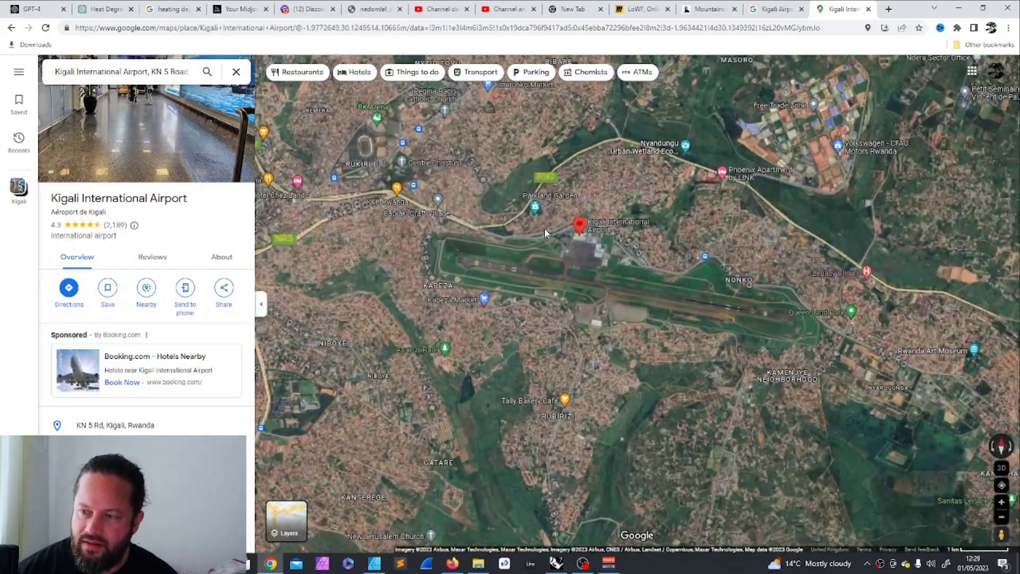
pyautogui.scroll(5, 590, 319)
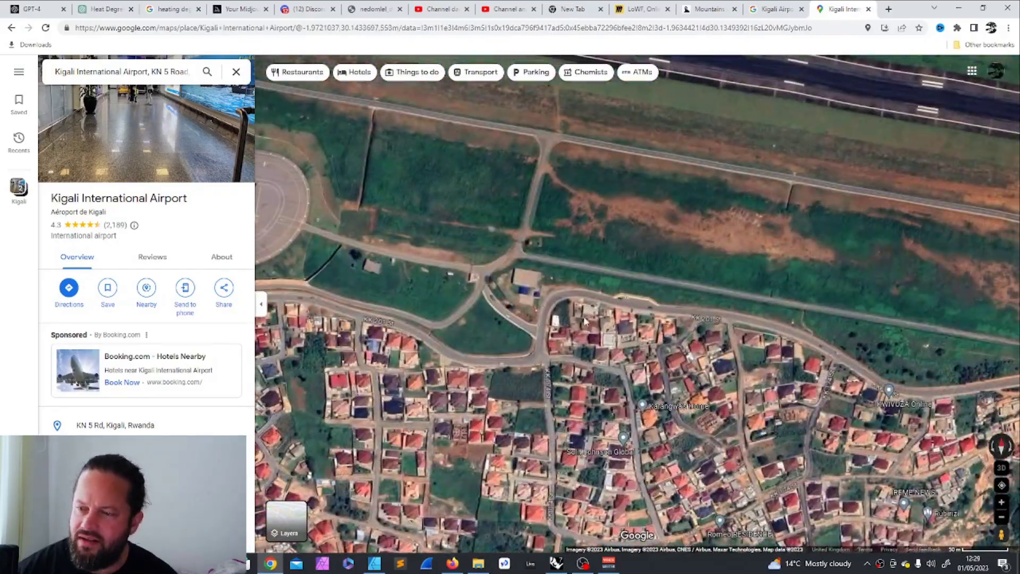
# Return from the airport satellite map to Grasshopper and duplicate LB Wind Speed's terrain panel beside its _met_terrain_ input
pyautogui.scroll(-1, 594, 320)
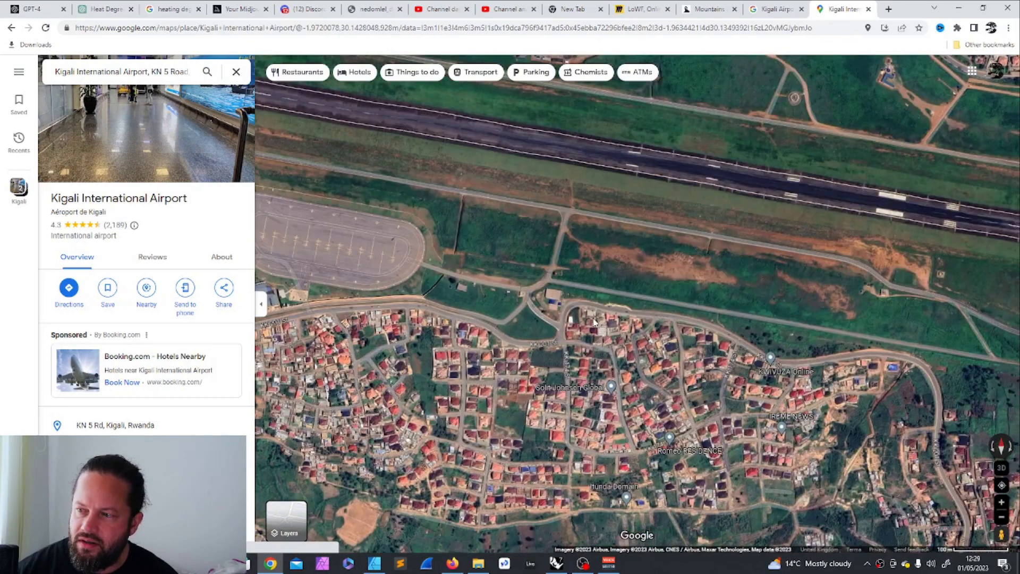
pyautogui.scroll(-1, 595, 320)
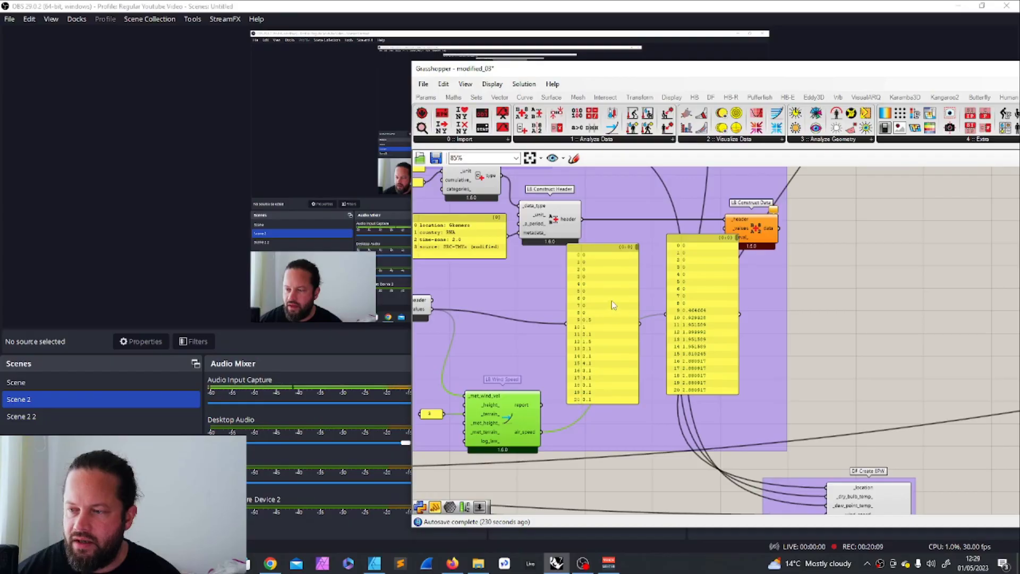
pyautogui.click(612, 288)
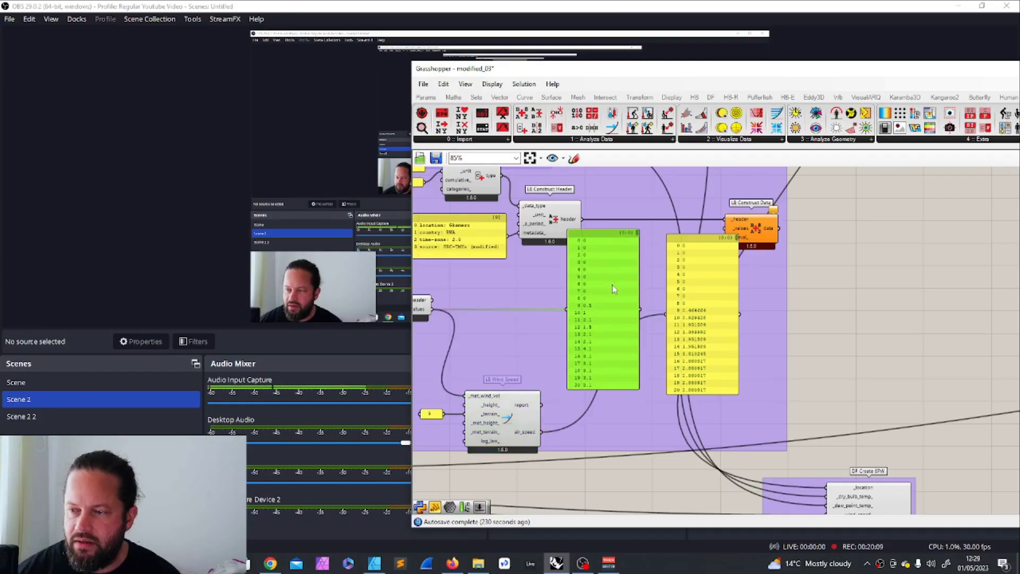
pyautogui.scroll(-2, 594, 346)
pyautogui.scroll(4, 482, 396)
pyautogui.click(507, 372)
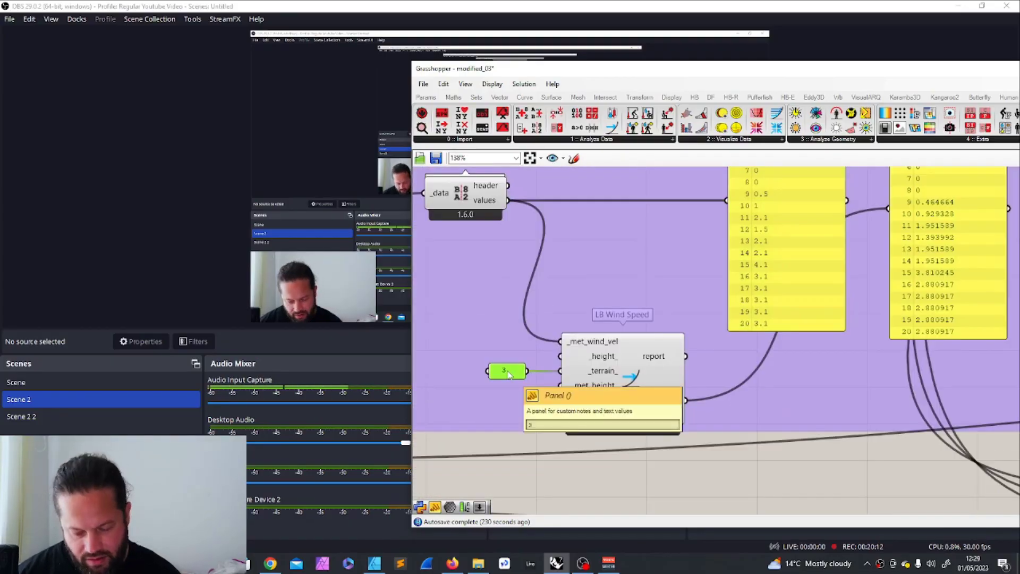
pyautogui.hotkey('ctrl', 'c')
pyautogui.hotkey('ctrl', 'v')
pyautogui.moveTo(509, 375); pyautogui.dragTo(499, 397)
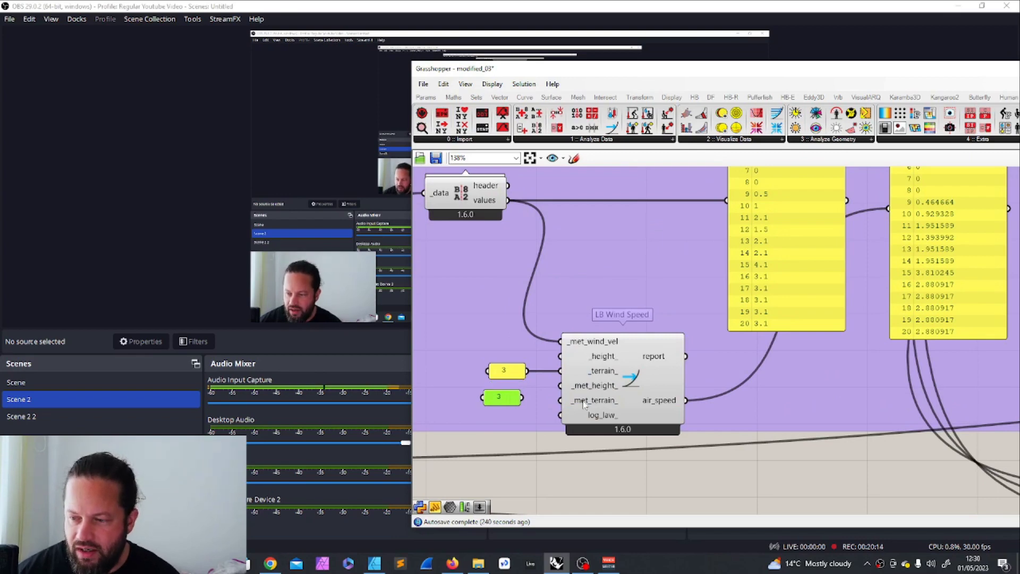
# Check the _met_terrain_ class descriptions, connect the copied panel to that input and set its value to 1
pyautogui.click(597, 404)
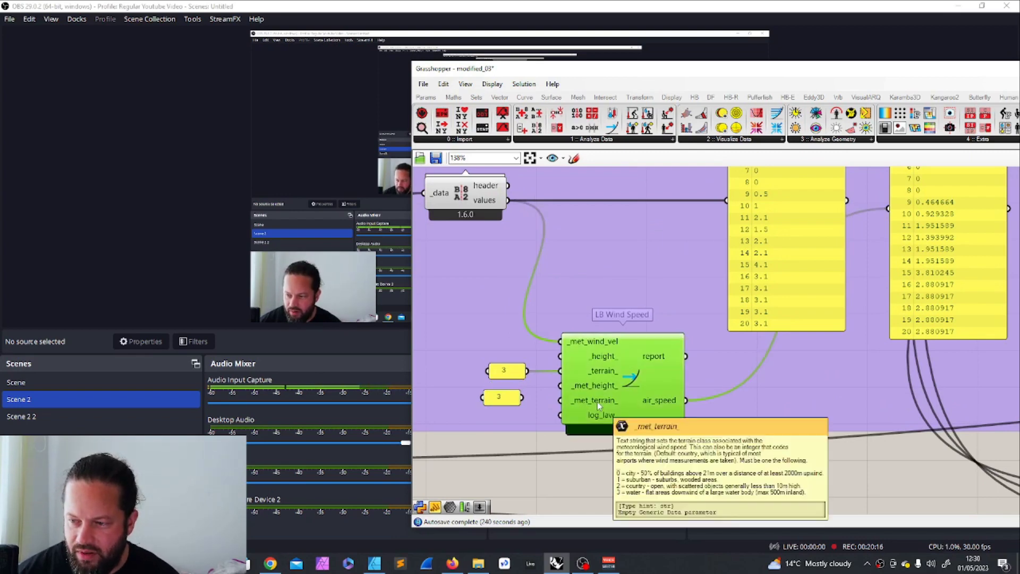
pyautogui.doubleClick(501, 397)
pyautogui.write('2')
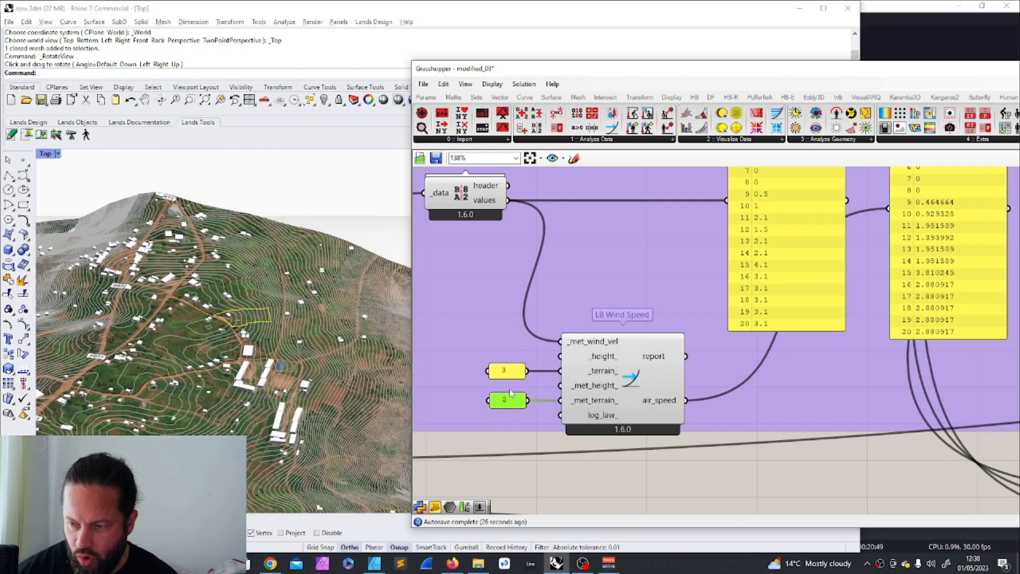
pyautogui.doubleClick(502, 397)
pyautogui.write('1')
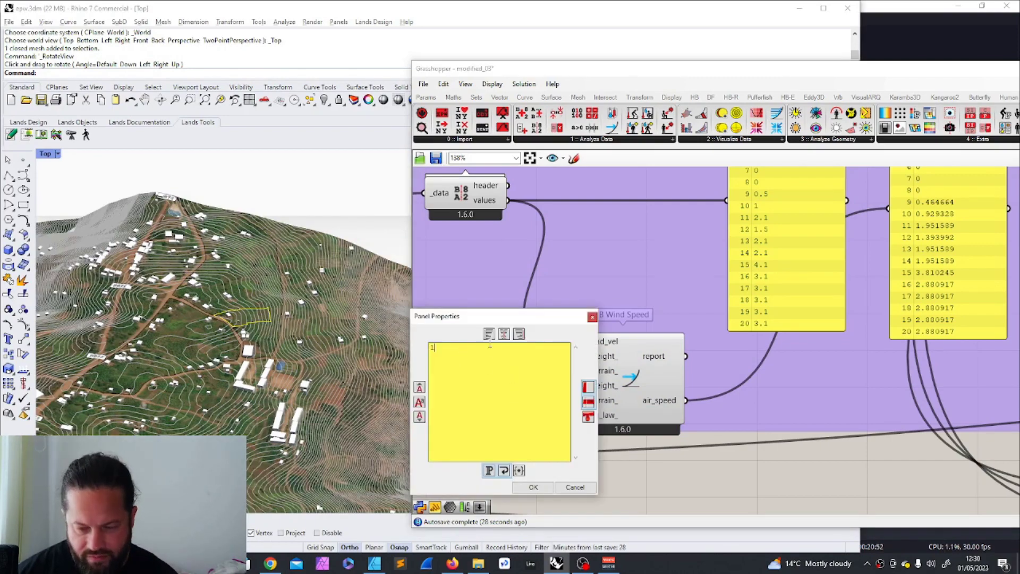
pyautogui.click(537, 490)
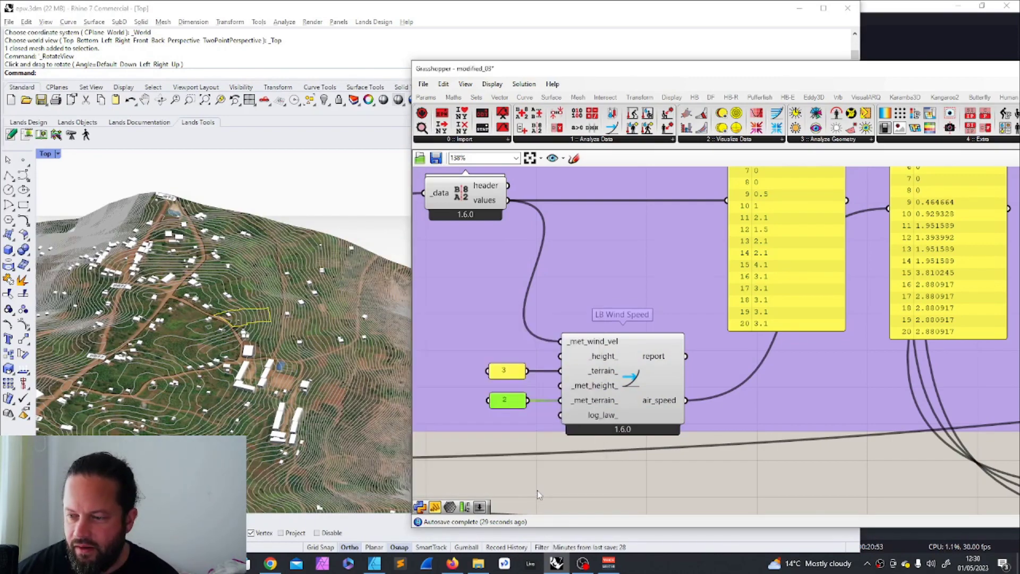
# Set the panel feeding LB Wind Speed's _terrain_ input to 2
pyautogui.doubleClick(506, 366)
pyautogui.click(444, 315)
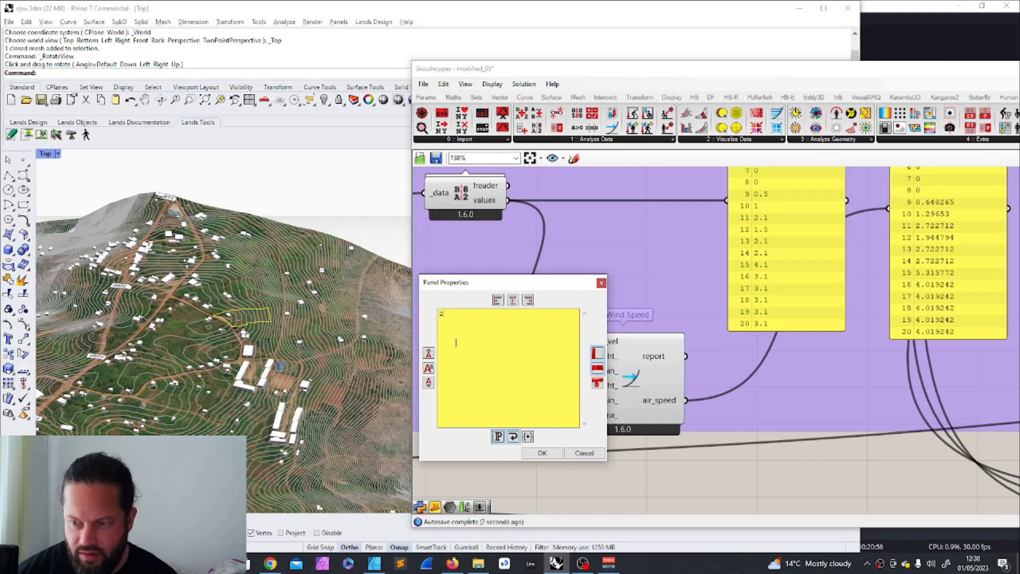
pyautogui.write('2')
pyautogui.click(542, 452)
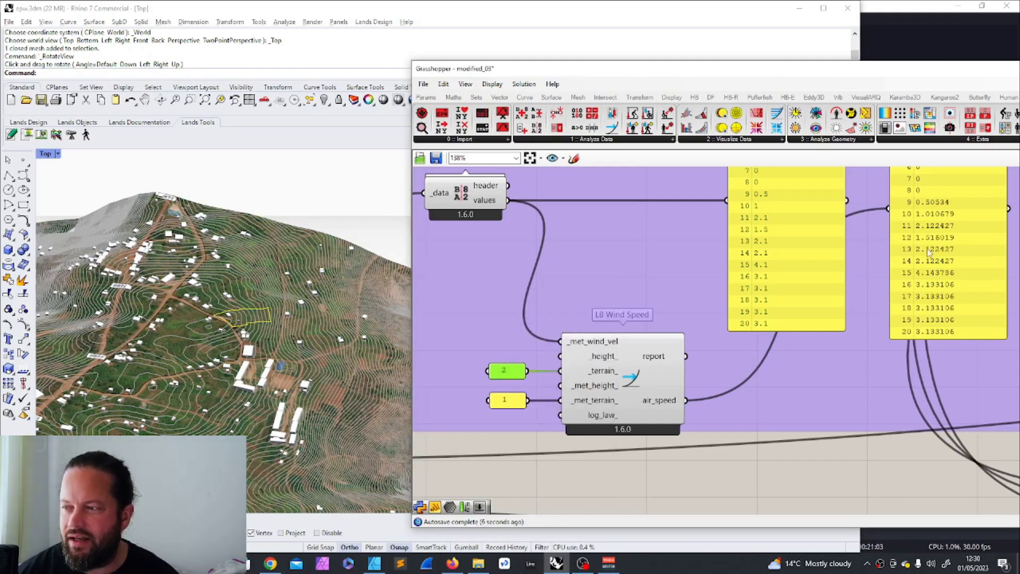
# Arrange the original and adjusted wind speed panels side by side at matching height for comparison
pyautogui.scroll(-4, 929, 252)
pyautogui.scroll(4, 967, 204)
pyautogui.scroll(-5, 798, 280)
pyautogui.scroll(5, 773, 261)
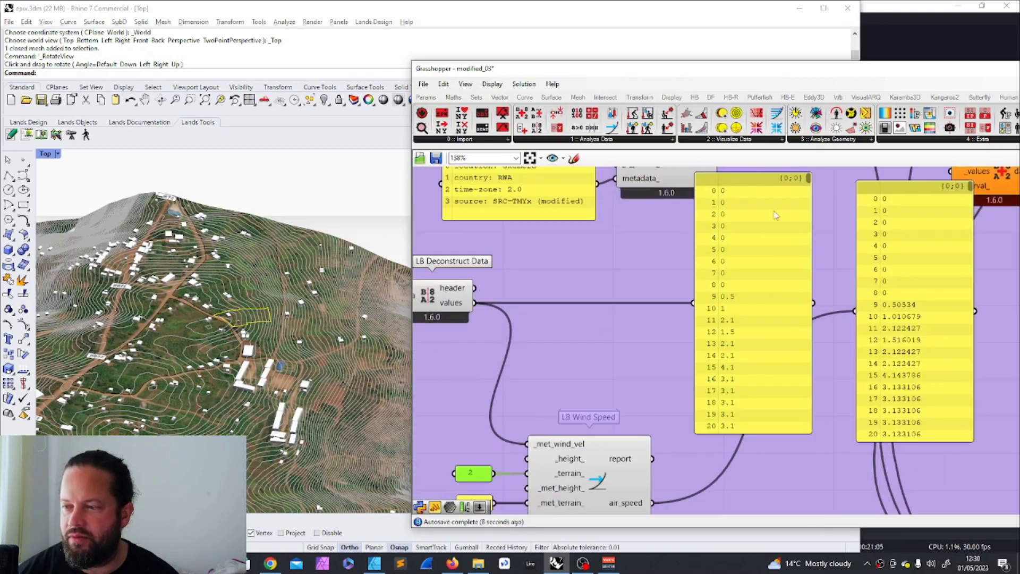
pyautogui.moveTo(759, 175); pyautogui.dragTo(693, 239)
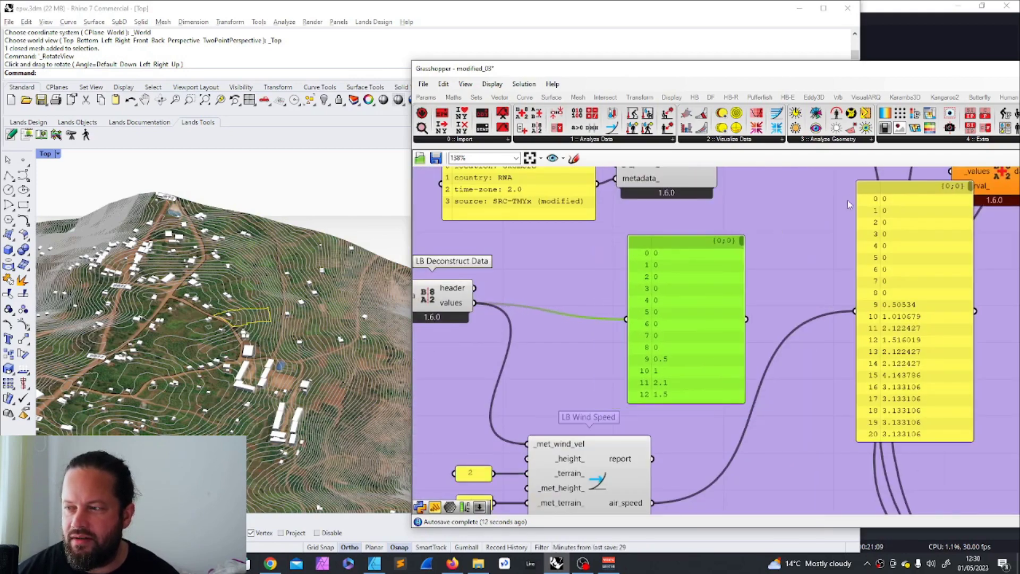
pyautogui.moveTo(897, 344); pyautogui.dragTo(792, 399)
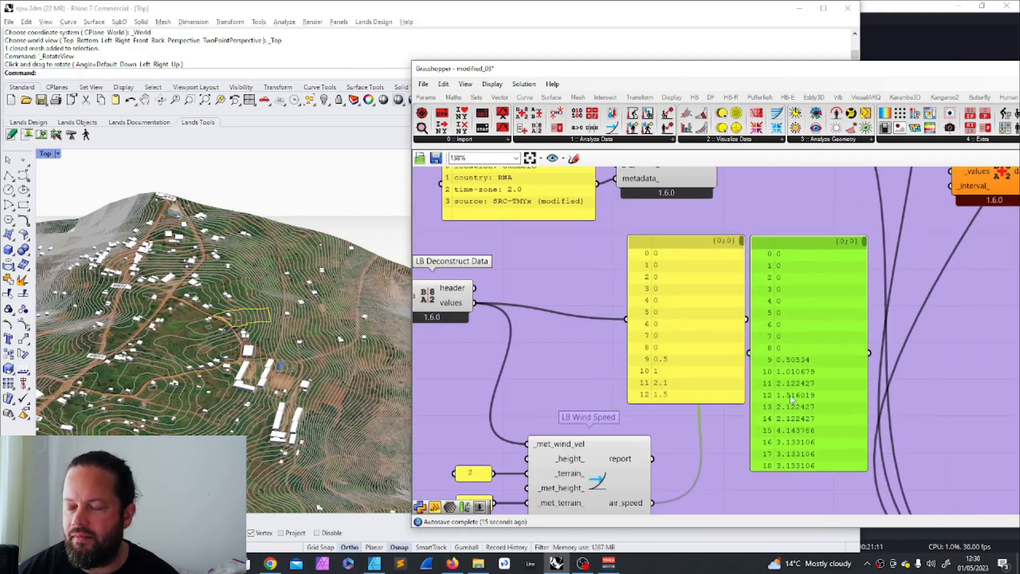
pyautogui.moveTo(830, 470); pyautogui.dragTo(832, 400)
# Review the site terrain and LB Wind Speed's log_law_ input, and compare the original wind speeds with the adjusted values
pyautogui.scroll(-2, 192, 326)
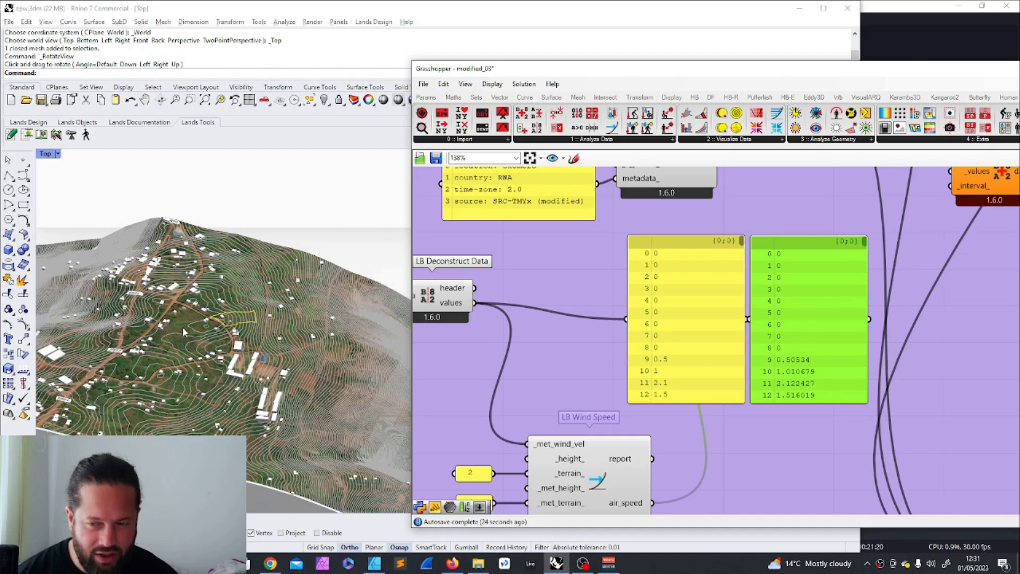
pyautogui.scroll(-3, 183, 327)
pyautogui.scroll(2, 566, 386)
pyautogui.click(566, 386)
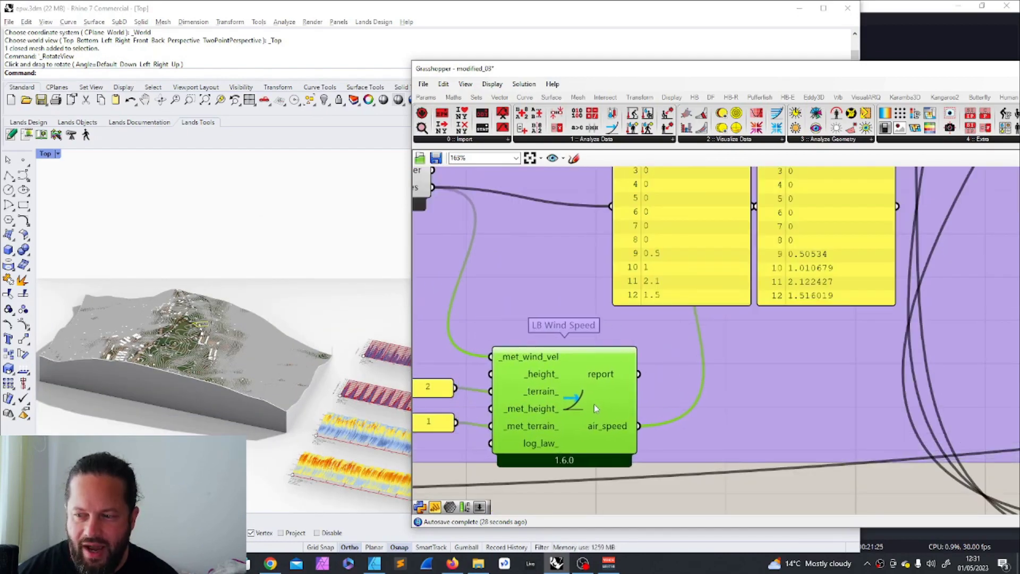
pyautogui.moveTo(594, 408); pyautogui.dragTo(593, 404)
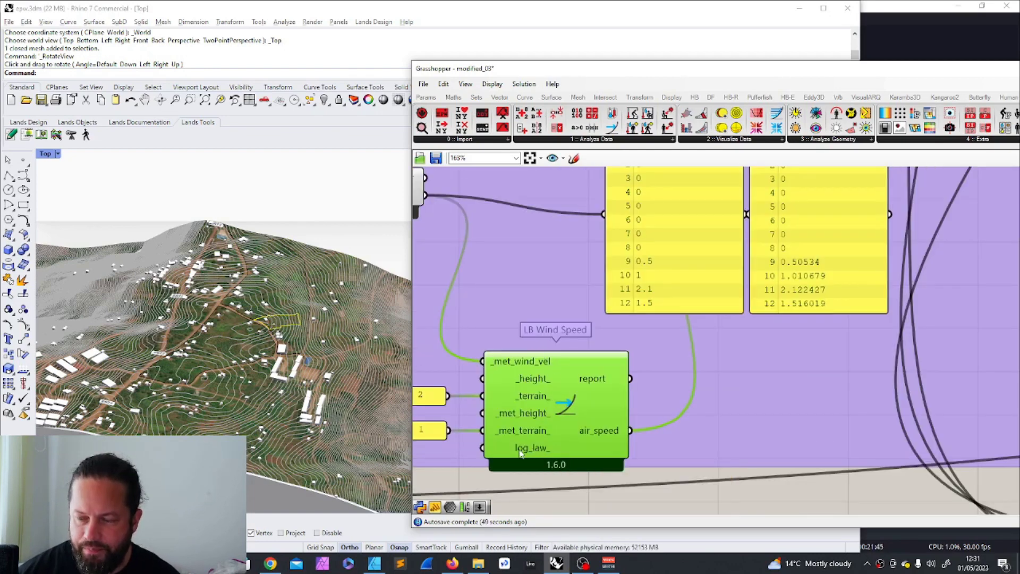
pyautogui.moveTo(521, 452)
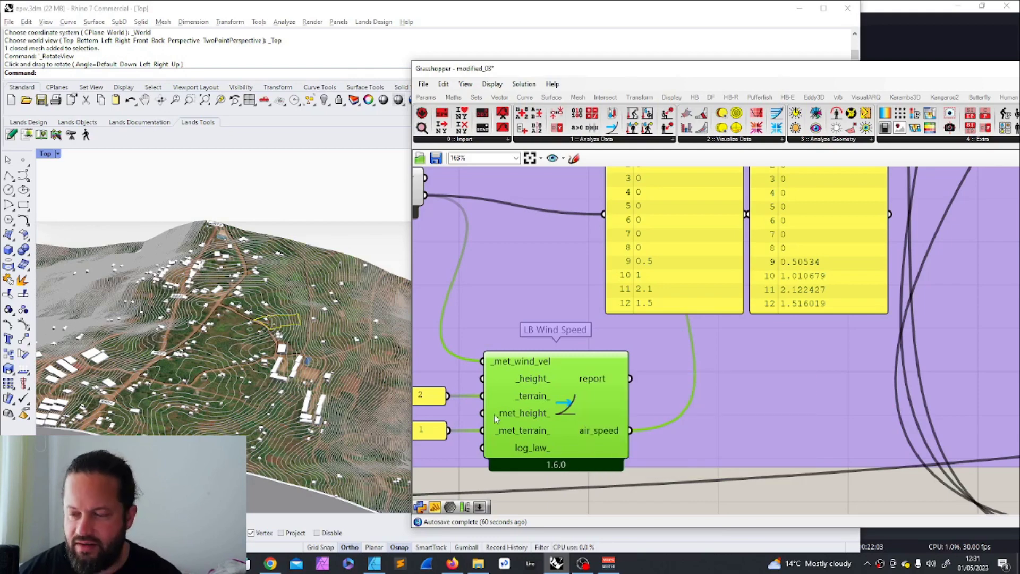
pyautogui.scroll(-3, 494, 414)
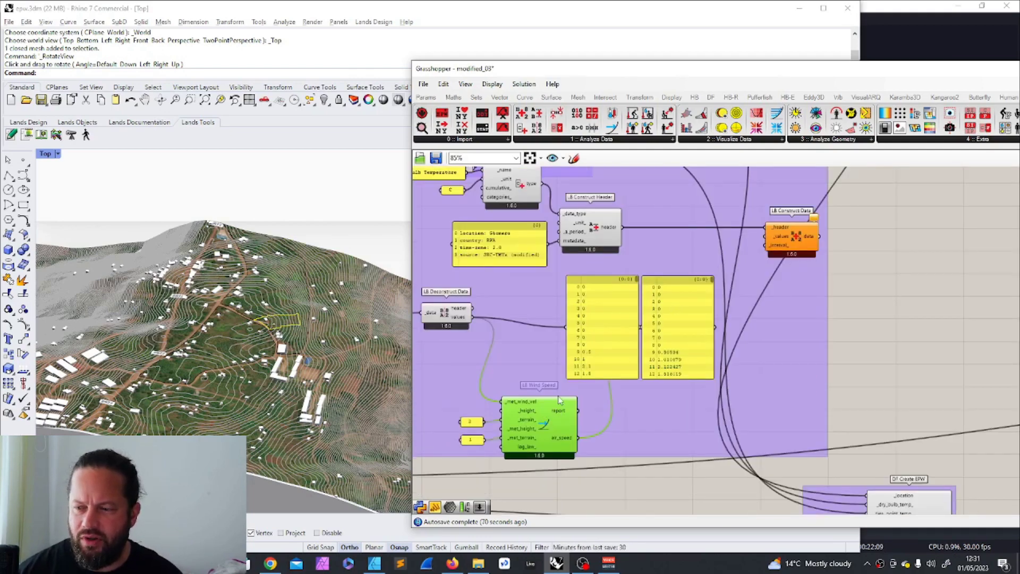
pyautogui.click(672, 308)
pyautogui.scroll(3, 667, 313)
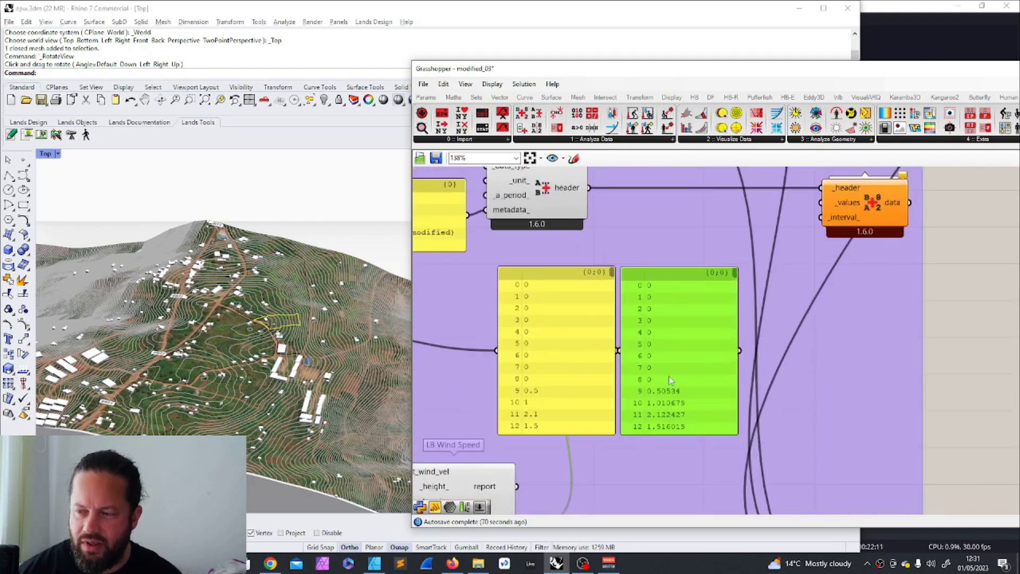
pyautogui.scroll(-5, 668, 376)
pyautogui.scroll(5, 541, 390)
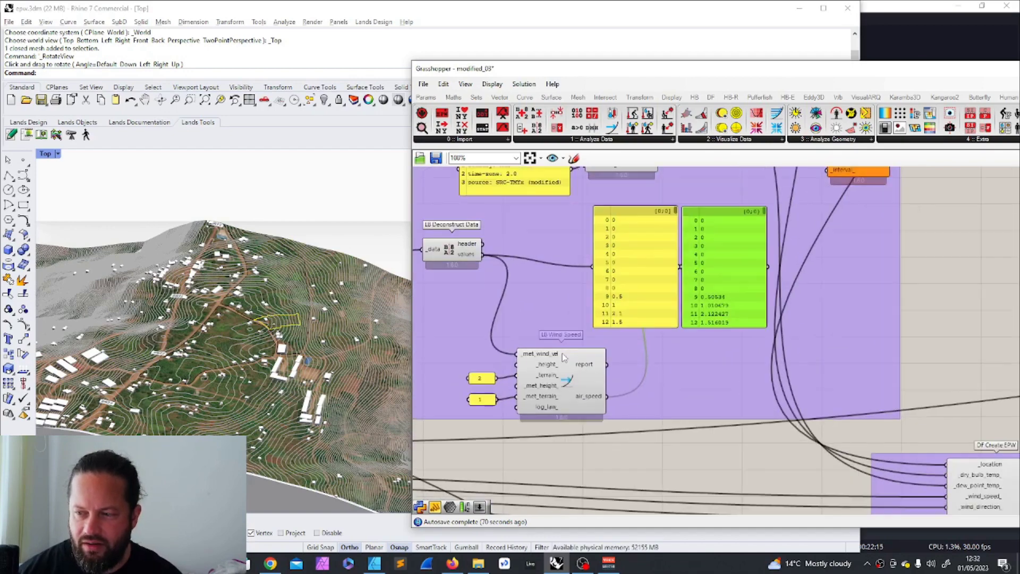
# Delete both comparison panels and move LB Wind Speed with its two terrain panels closer to LB Deconstruct Data
pyautogui.scroll(-3, 548, 382)
pyautogui.scroll(2, 600, 280)
pyautogui.keyDown('shift'); pyautogui.click(599, 281); pyautogui.keyUp('shift')
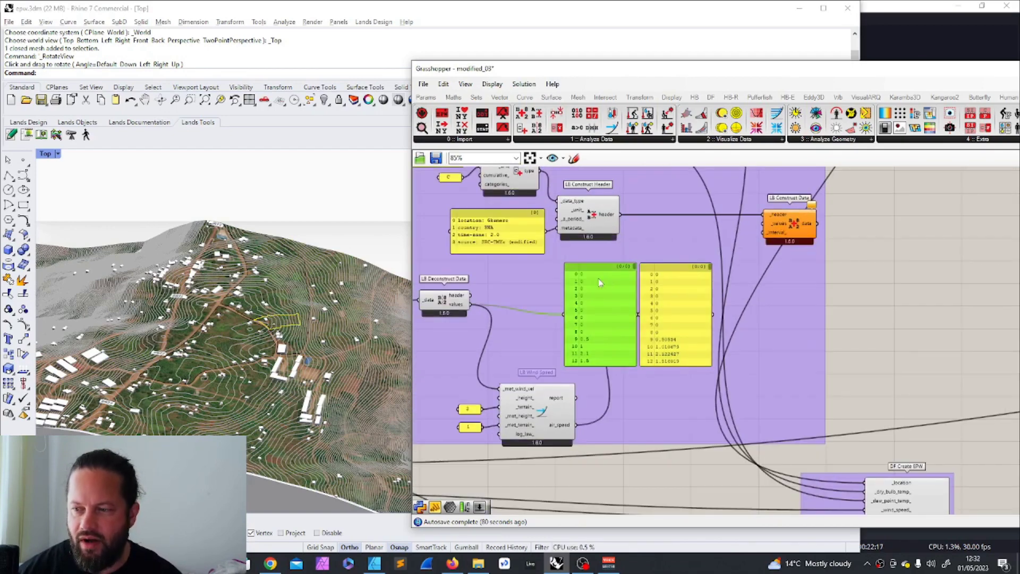
pyautogui.press('Delete')
pyautogui.click(542, 396)
pyautogui.keyDown('shift'); pyautogui.click(476, 408); pyautogui.keyUp('shift')
pyautogui.keyDown('shift'); pyautogui.click(474, 426); pyautogui.keyUp('shift')
pyautogui.moveTo(536, 395); pyautogui.dragTo(540, 329)
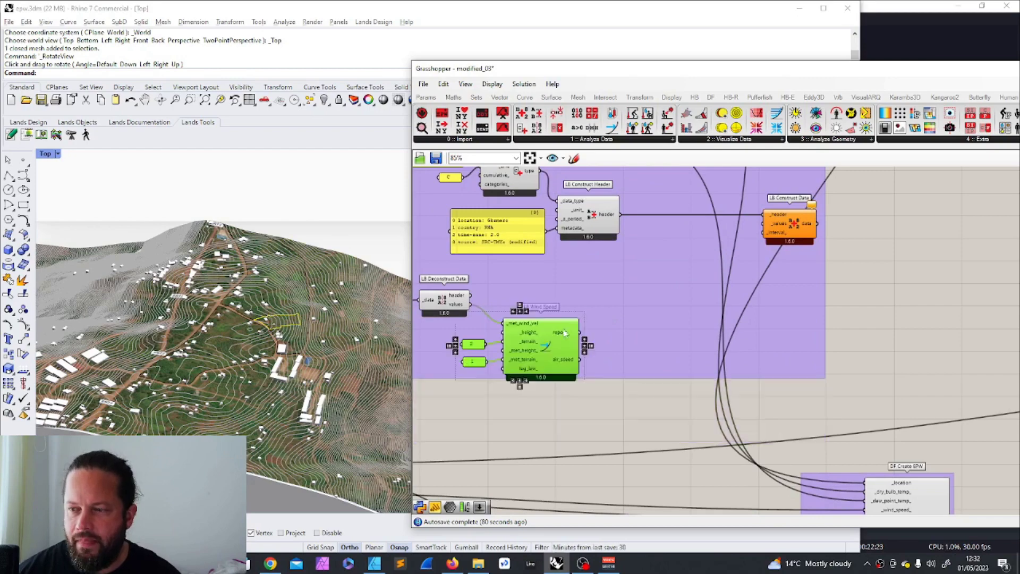
# Move LB Construct Data next to LB Wind Speed and connect the air_speed output to its _values input
pyautogui.scroll(-2, 541, 329)
pyautogui.scroll(3, 728, 237)
pyautogui.moveTo(738, 260); pyautogui.dragTo(626, 349)
pyautogui.scroll(-2, 582, 366)
pyautogui.scroll(2, 569, 372)
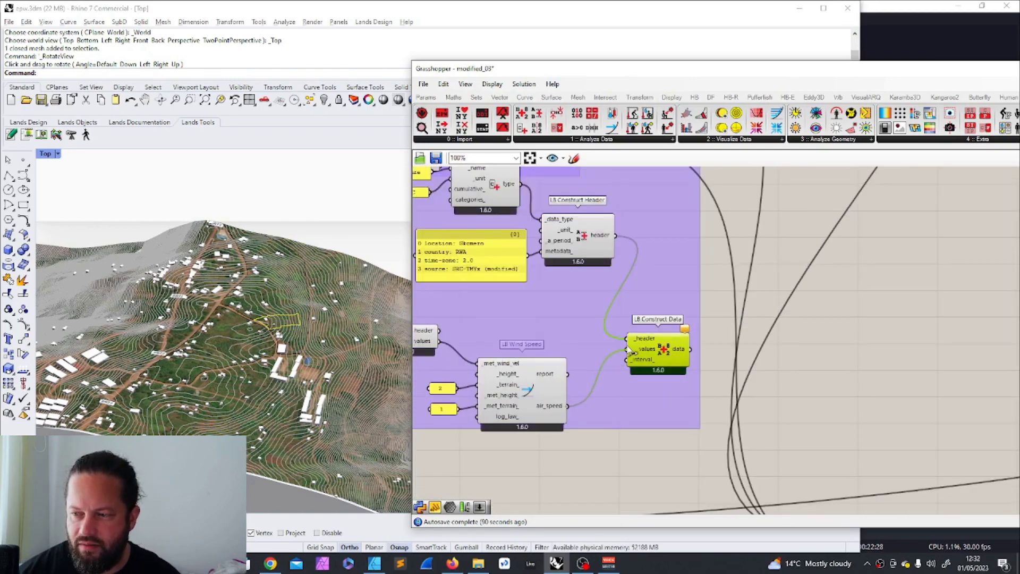
pyautogui.scroll(2, 532, 276)
pyautogui.scroll(-2, 513, 271)
# Check the original wind header in a panel, and set the new data type's name to Wind Speed and unit to m/s
pyautogui.scroll(-3, 513, 271)
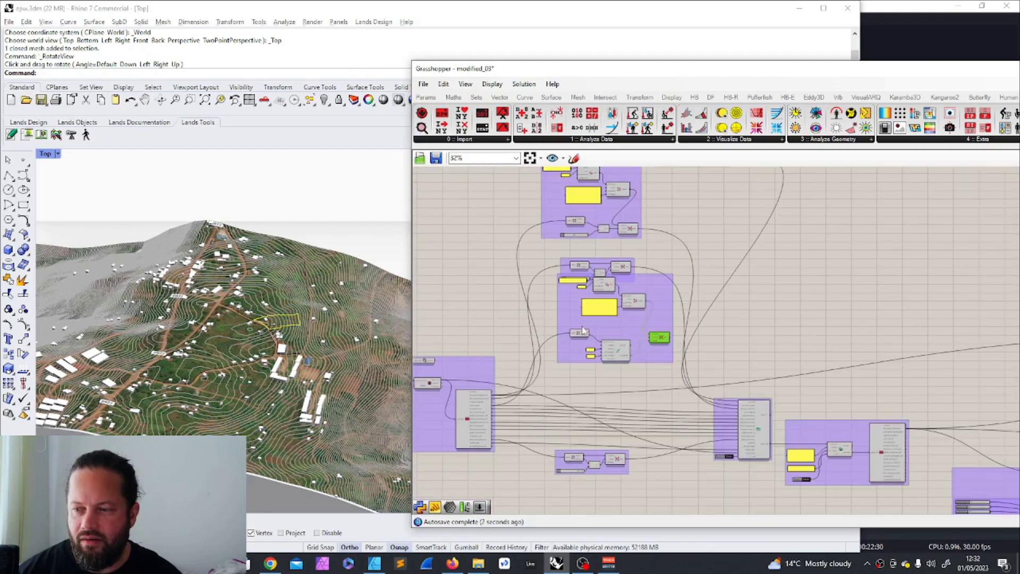
pyautogui.scroll(3, 531, 383)
pyautogui.scroll(-3, 552, 376)
pyautogui.scroll(3, 553, 376)
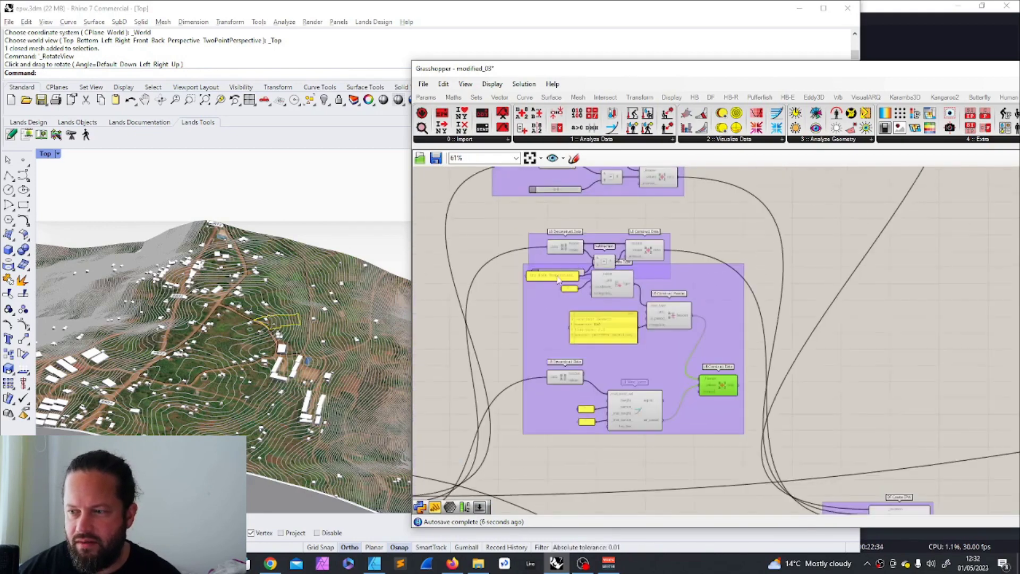
pyautogui.doubleClick(804, 191)
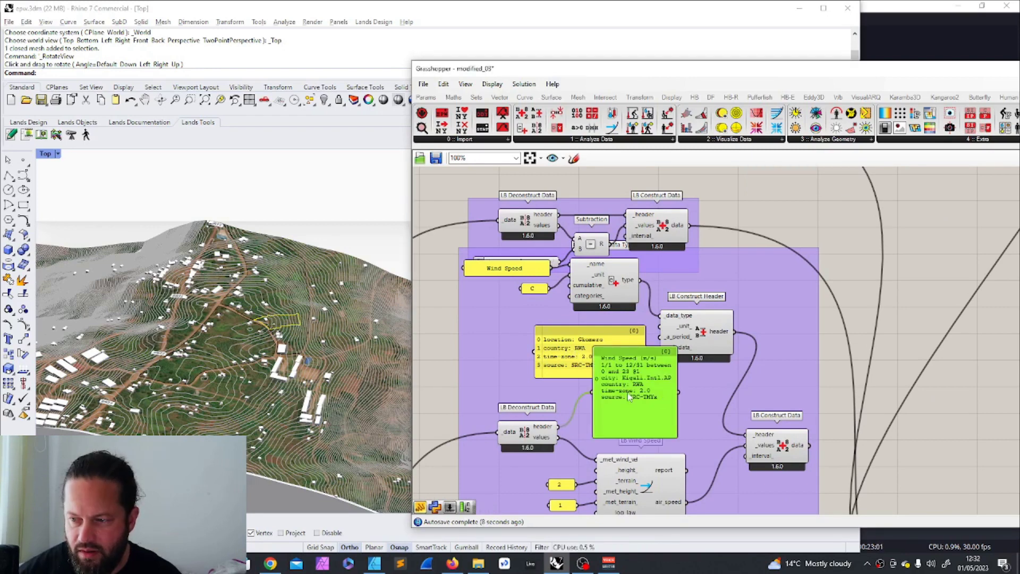
pyautogui.doubleClick(636, 370)
pyautogui.write('m')
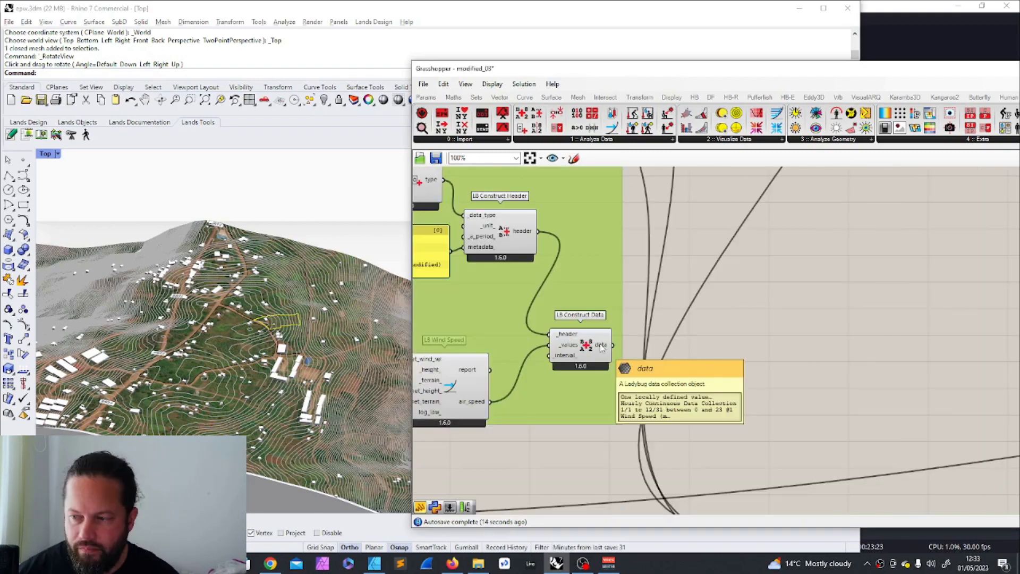
# Connect the wind group's LB Construct Data output to DF Create EPW's _wind_speed_ input
pyautogui.scroll(-6, 592, 328)
pyautogui.scroll(6, 643, 405)
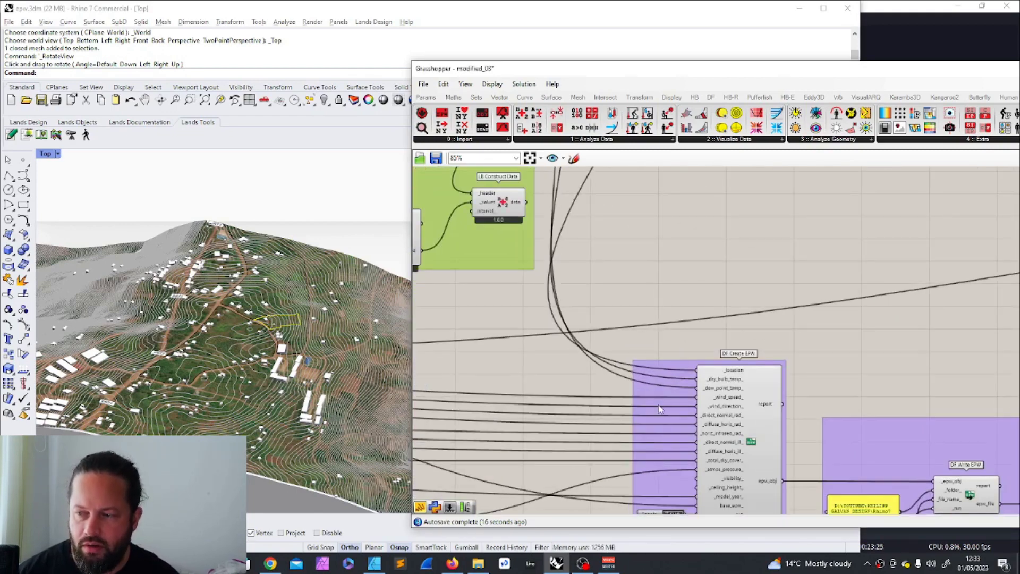
pyautogui.moveTo(525, 201); pyautogui.dragTo(698, 402)
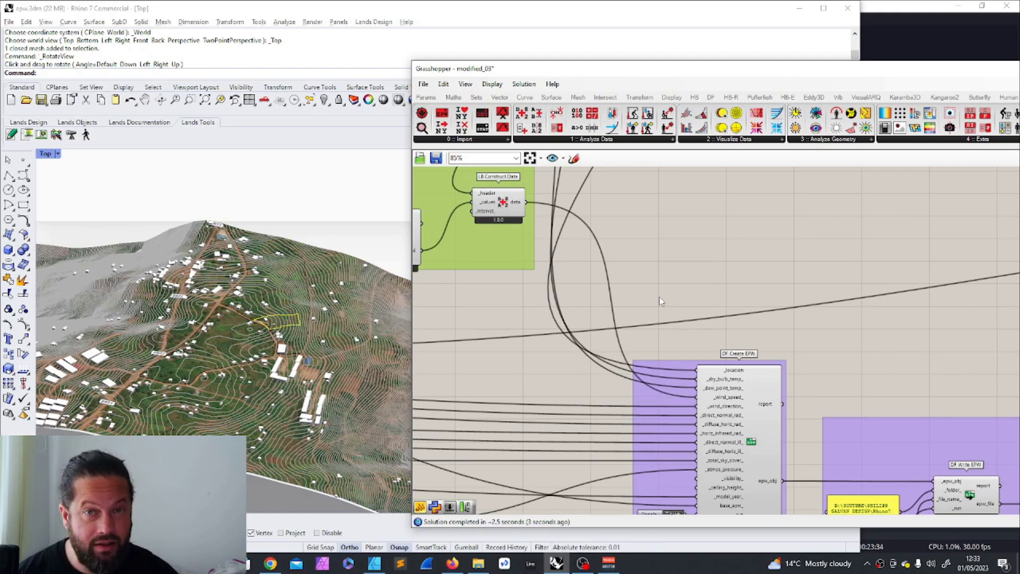
# Examine the outlined plot and its surrounding slopes and buildings in the Rhino terrain model
pyautogui.scroll(-3, 660, 298)
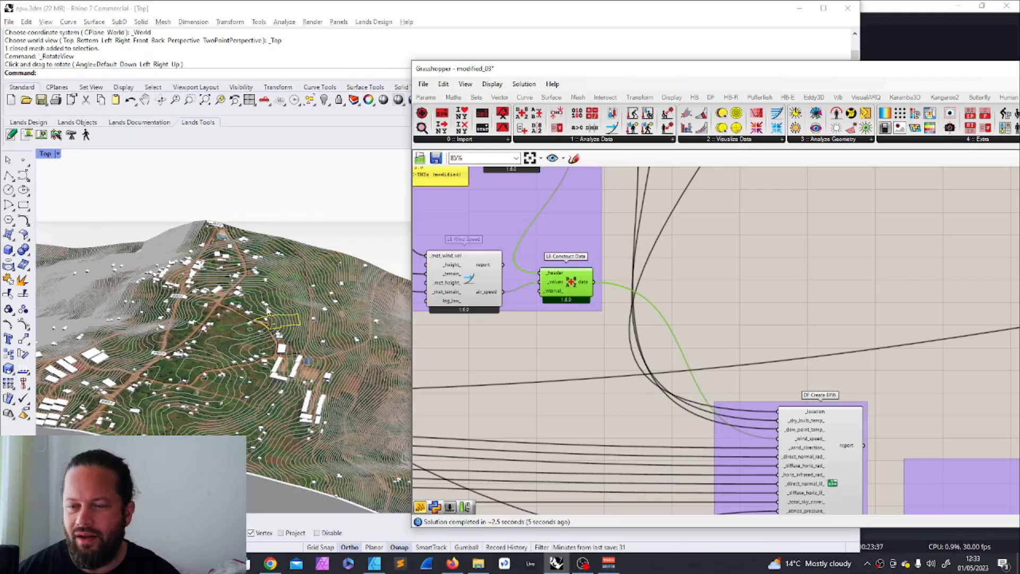
pyautogui.scroll(7, 266, 312)
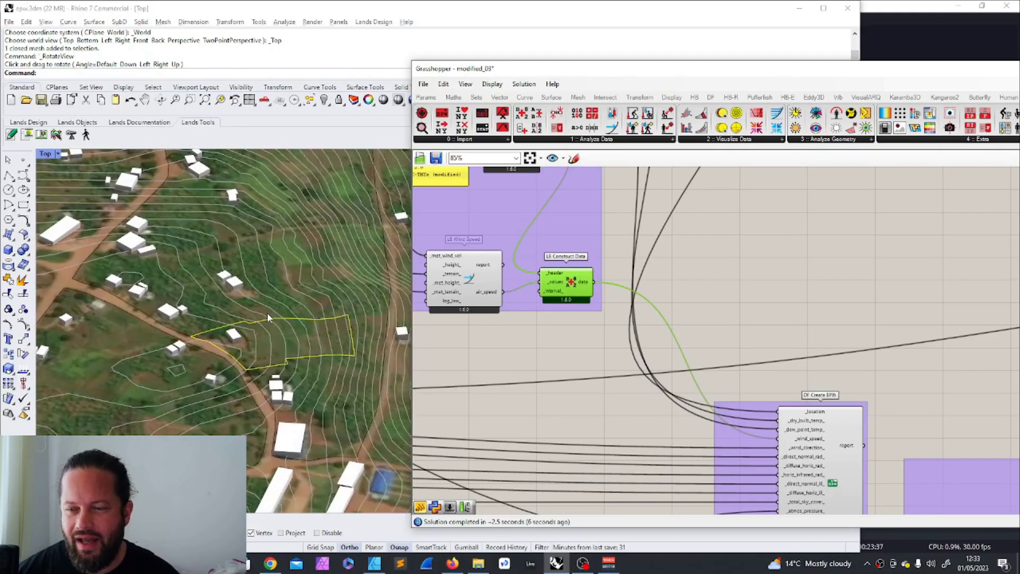
pyautogui.scroll(-18, 237, 319)
pyautogui.moveTo(237, 319); pyautogui.dragTo(237, 347, button='right')
pyautogui.press('Home')
pyautogui.press('Home')
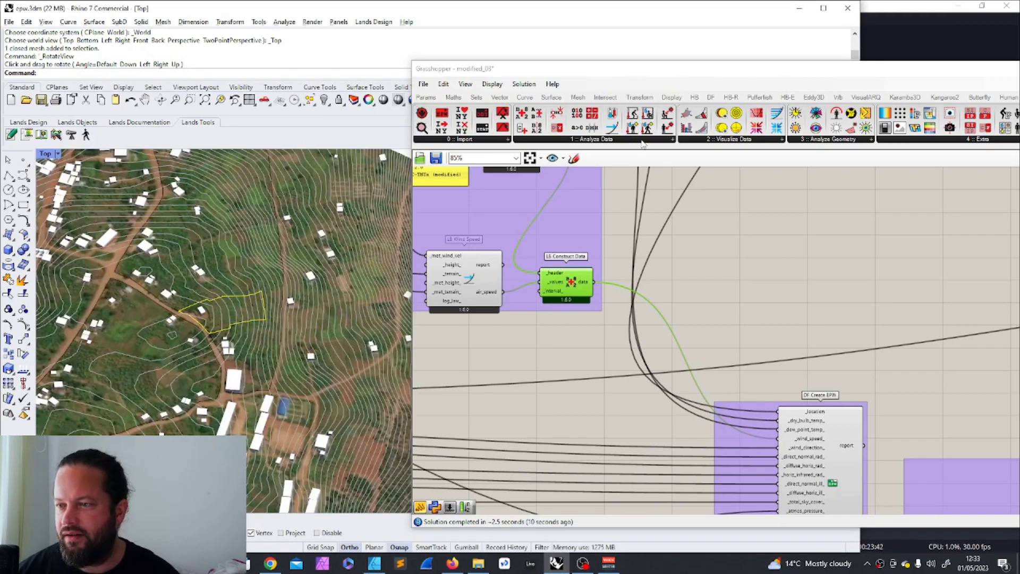
# Add an LB Wind Rose component to the empty canvas area near DF Create EPW
pyautogui.click(740, 140)
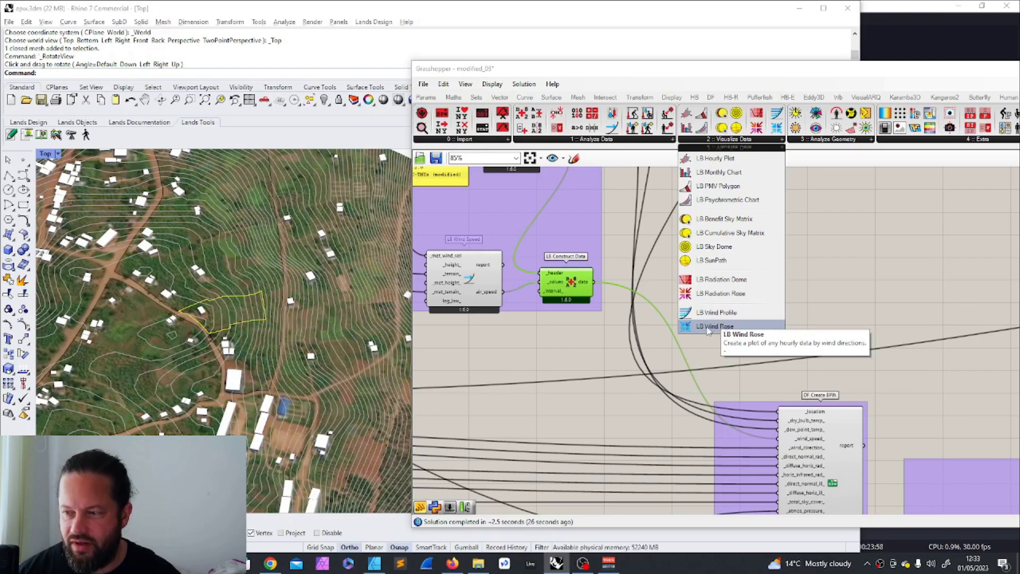
pyautogui.moveTo(708, 329); pyautogui.dragTo(771, 285)
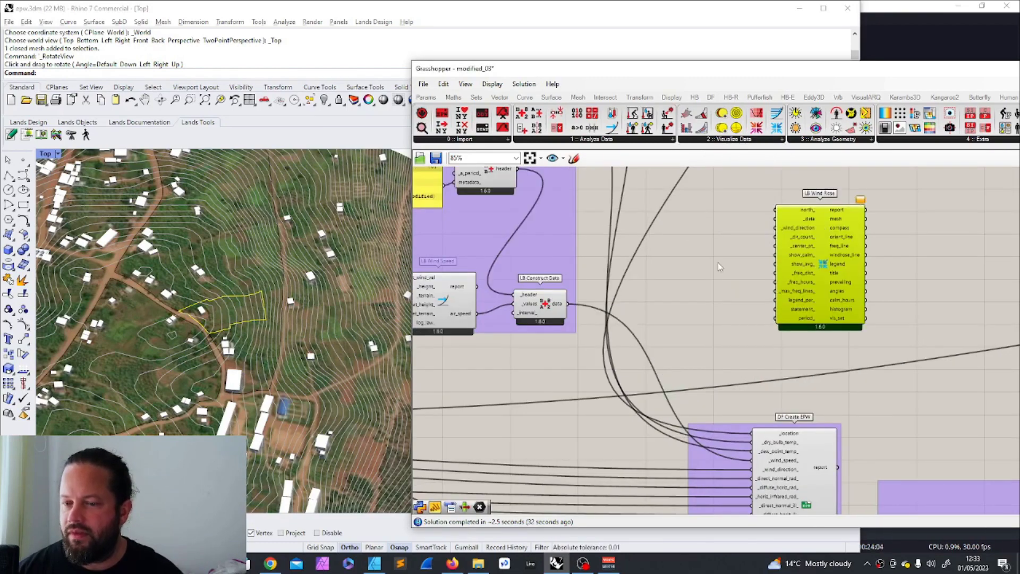
# Connect the wind group's LB Construct Data output to LB Wind Rose's _data input
pyautogui.moveTo(589, 305)
pyautogui.mouseDown()
pyautogui.moveTo(775, 220)
pyautogui.moveTo(602, 295)
pyautogui.mouseUp()
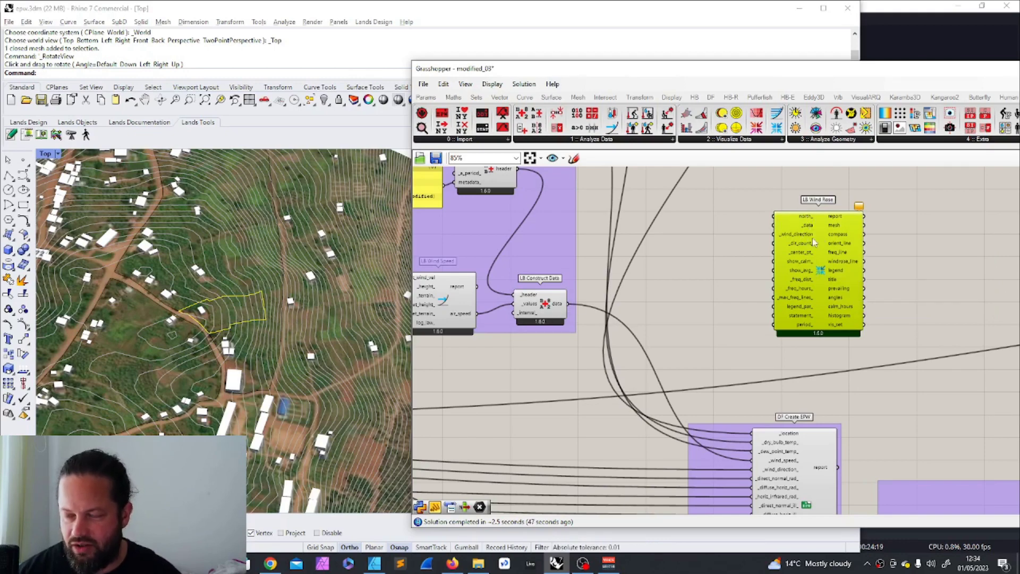
pyautogui.moveTo(804, 238)
pyautogui.moveTo(566, 303); pyautogui.dragTo(778, 226)
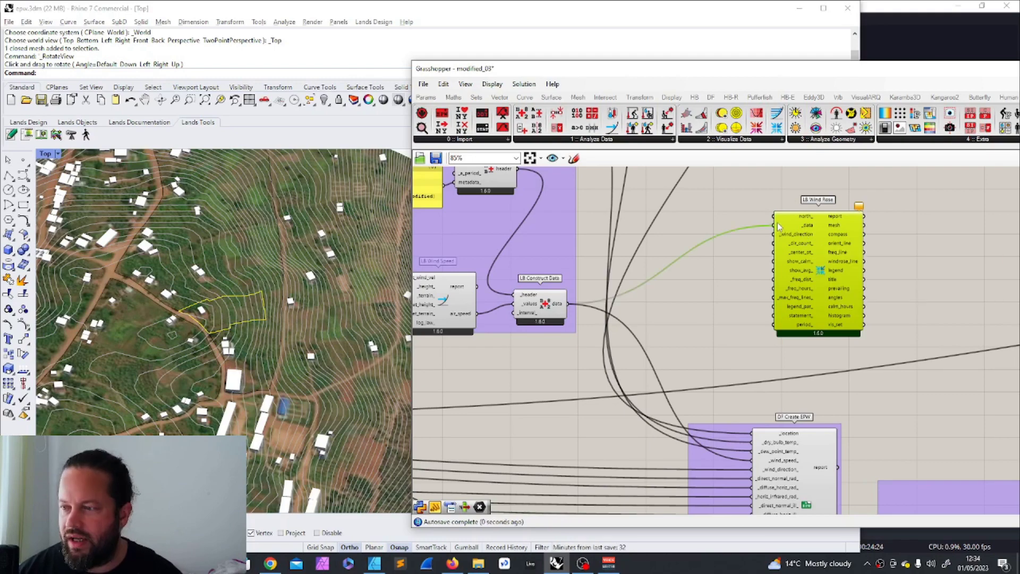
# Connect LB Import EPW's wind_direction output to LB Wind Rose's _wind_direction input
pyautogui.scroll(-7, 614, 298)
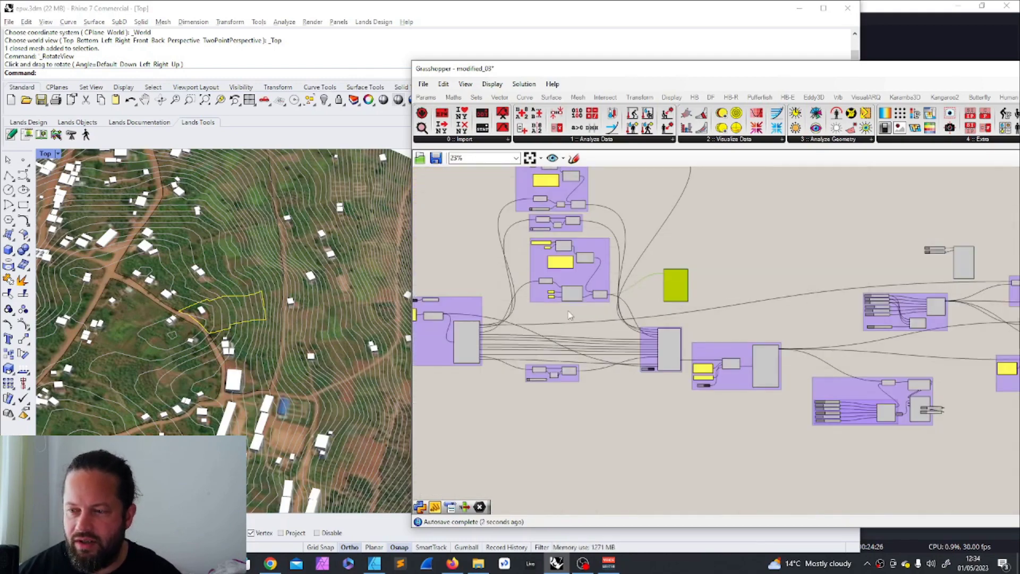
pyautogui.scroll(6, 505, 322)
pyautogui.scroll(-2, 478, 355)
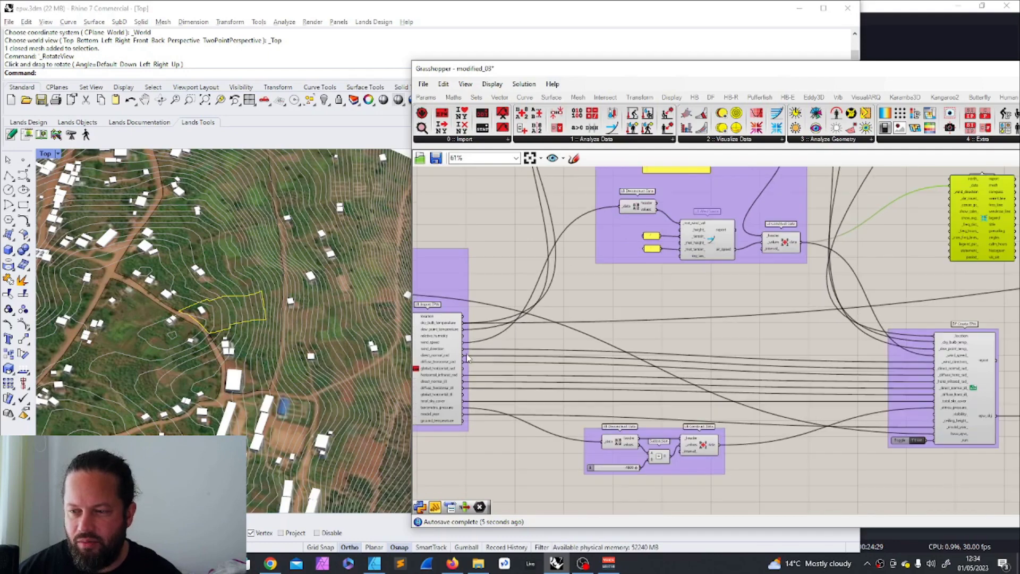
pyautogui.scroll(2, 468, 357)
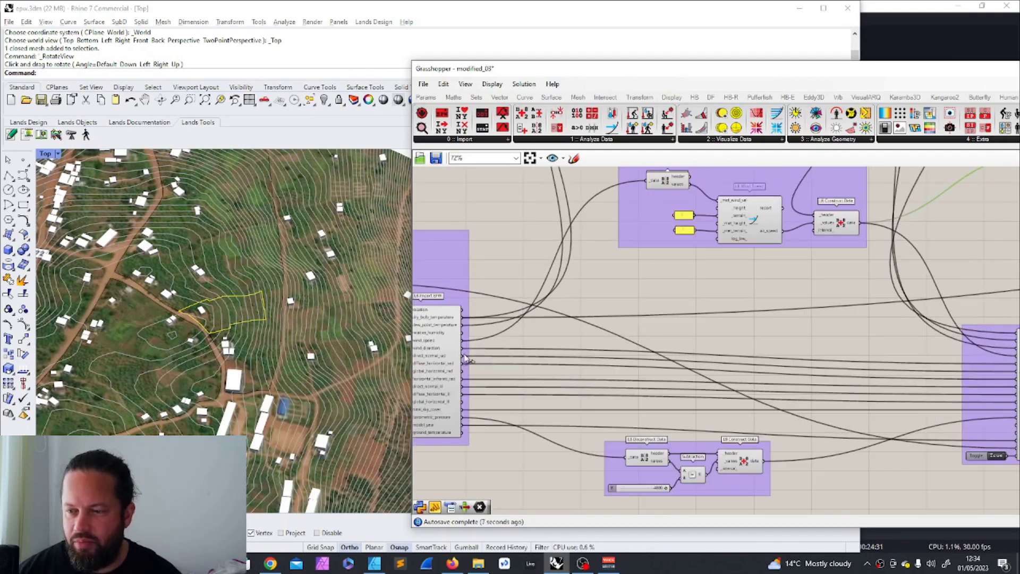
pyautogui.scroll(-2, 466, 359)
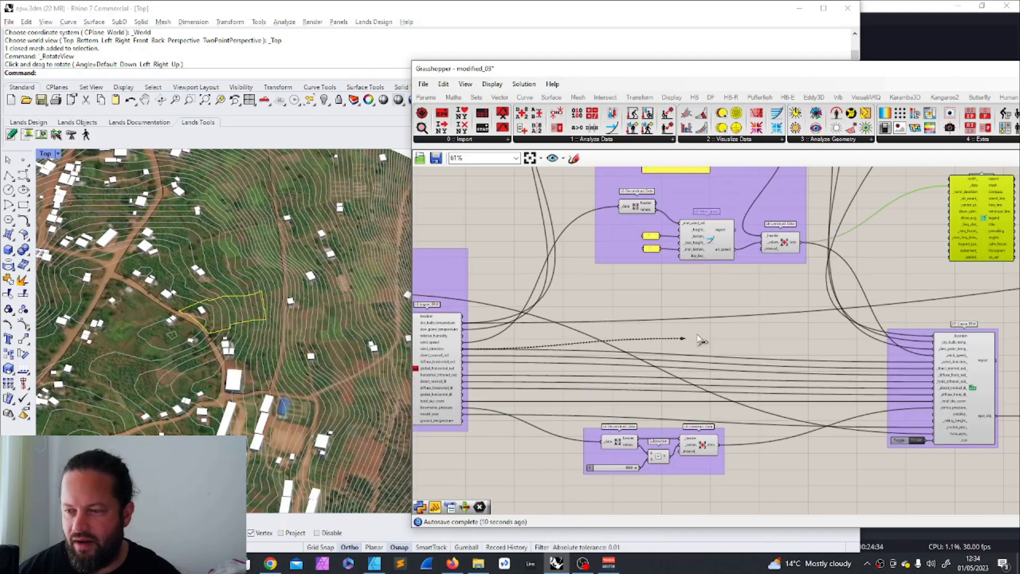
pyautogui.moveTo(949, 211); pyautogui.dragTo(956, 196)
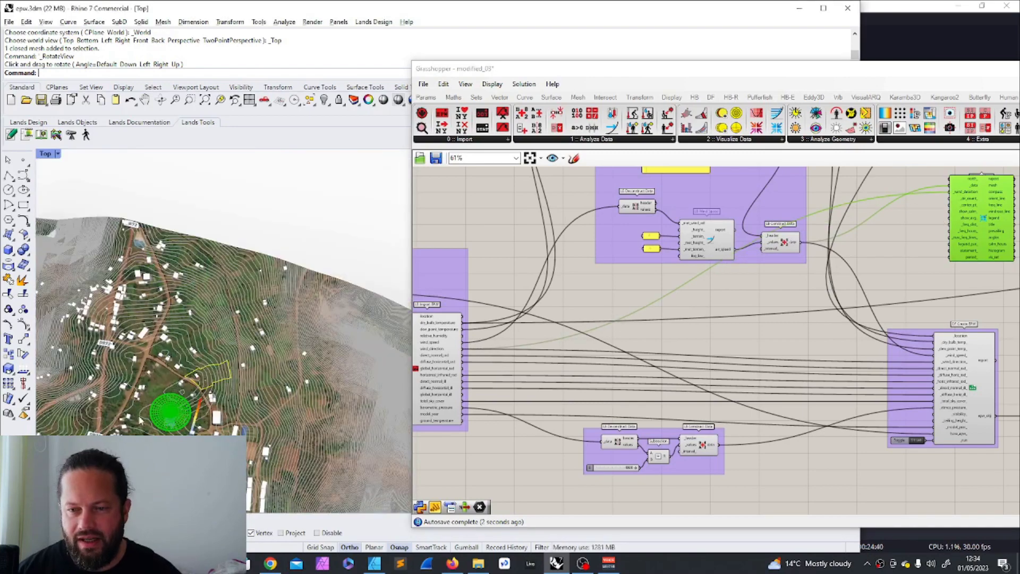
# Reset the Rhino viewport to the Top view and examine the generated wind rose over the terrain
pyautogui.scroll(5, 159, 422)
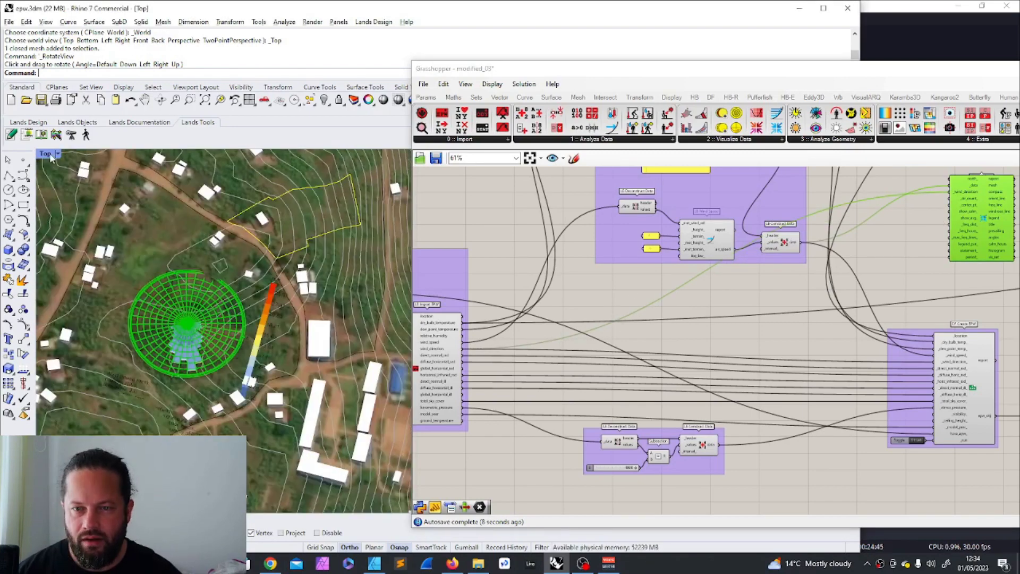
pyautogui.click(59, 154)
pyautogui.moveTo(145, 392)
pyautogui.click(209, 405)
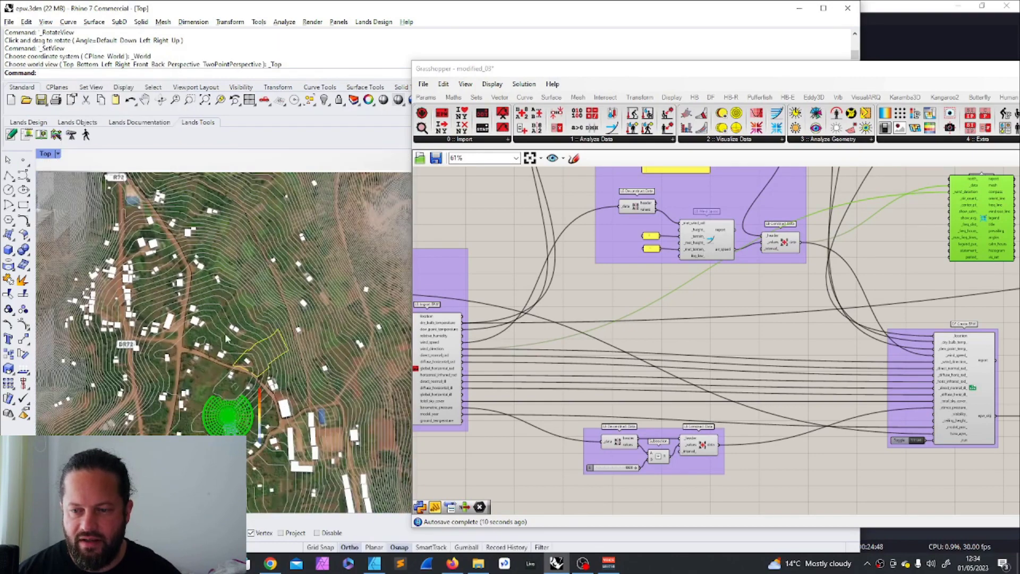
pyautogui.scroll(3, 228, 338)
pyautogui.scroll(4, 866, 223)
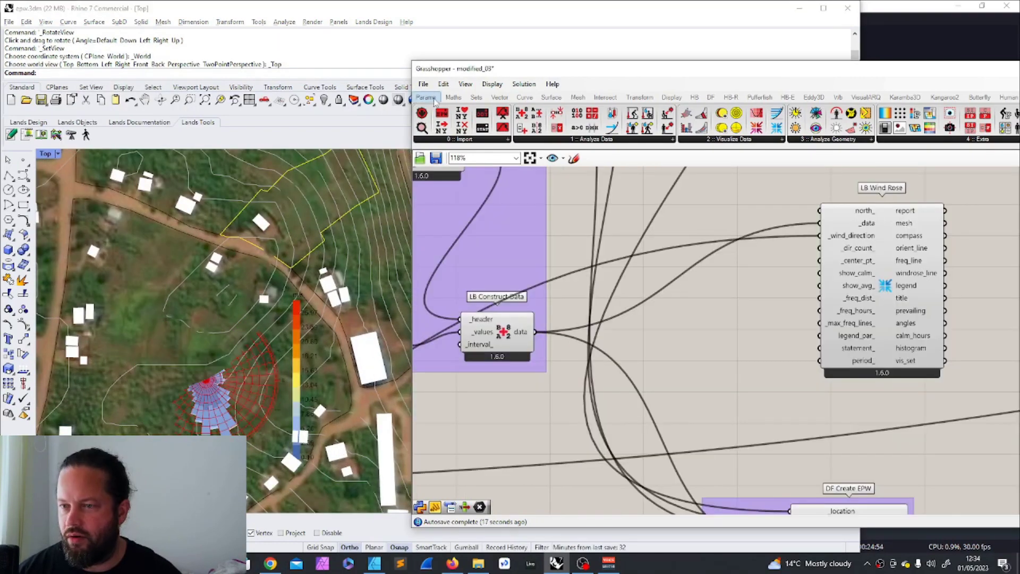
# Add a Point parameter for LB Wind Rose's _center_pt input and set it to a point on the road near the plot
pyautogui.click(425, 97)
pyautogui.moveTo(669, 223); pyautogui.dragTo(820, 261)
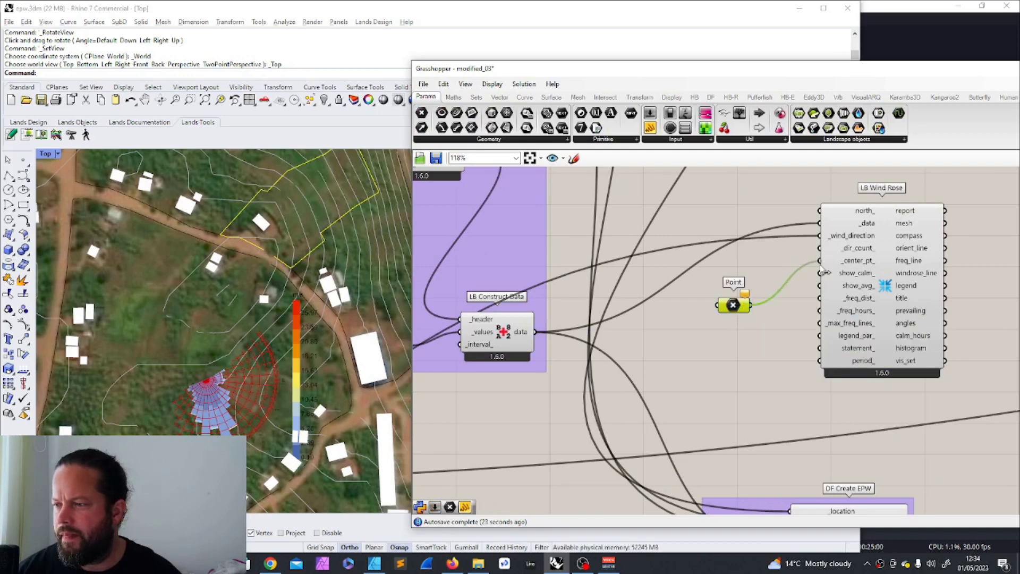
pyautogui.rightClick(737, 306)
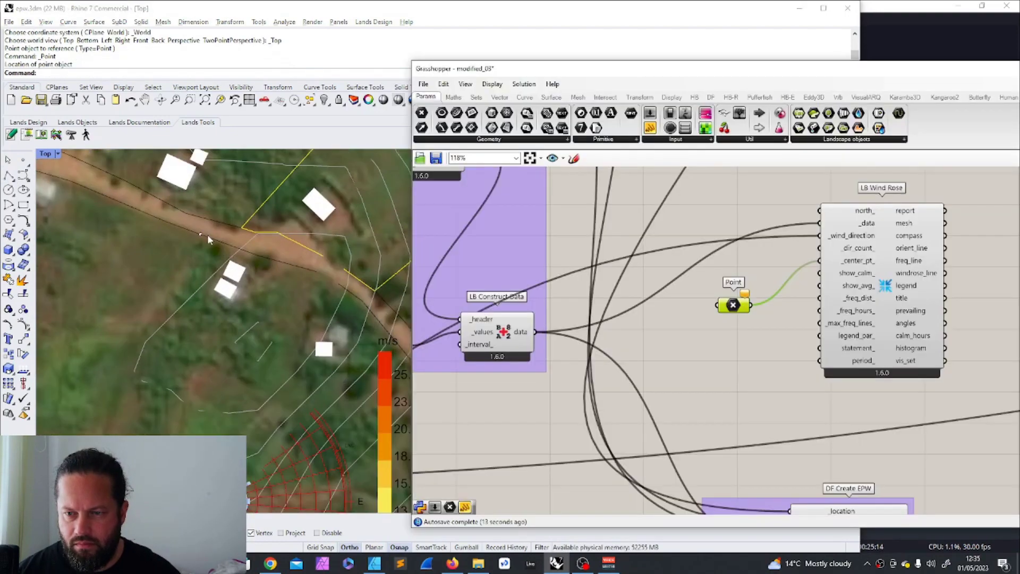
pyautogui.click(773, 466)
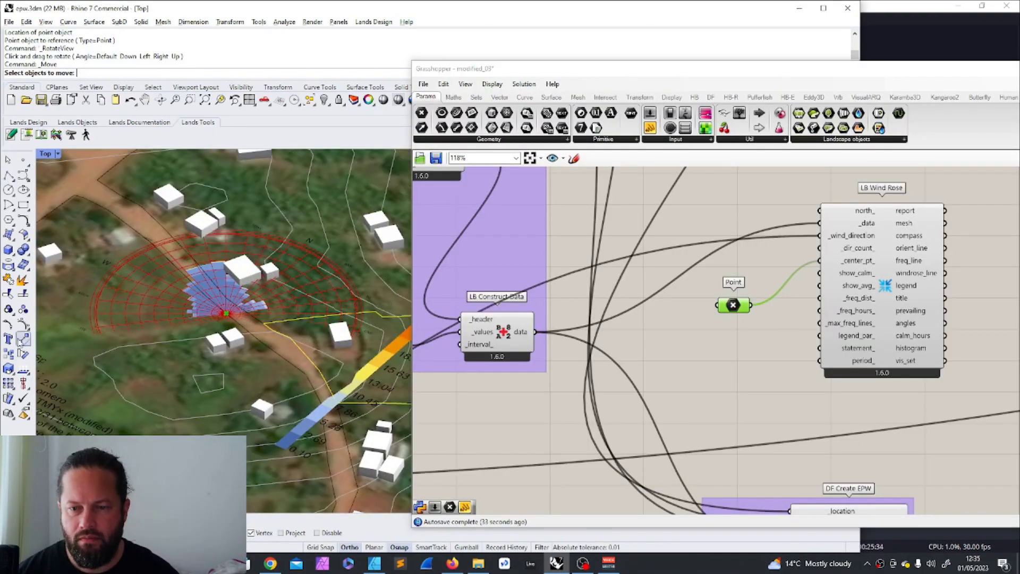
# Raise the wind rose's centre point vertically by 10 units
pyautogui.click(226, 314)
pyautogui.press('Return')
pyautogui.write('v')
pyautogui.press('Return')
pyautogui.click(226, 314)
pyautogui.scroll(-5, 233, 297)
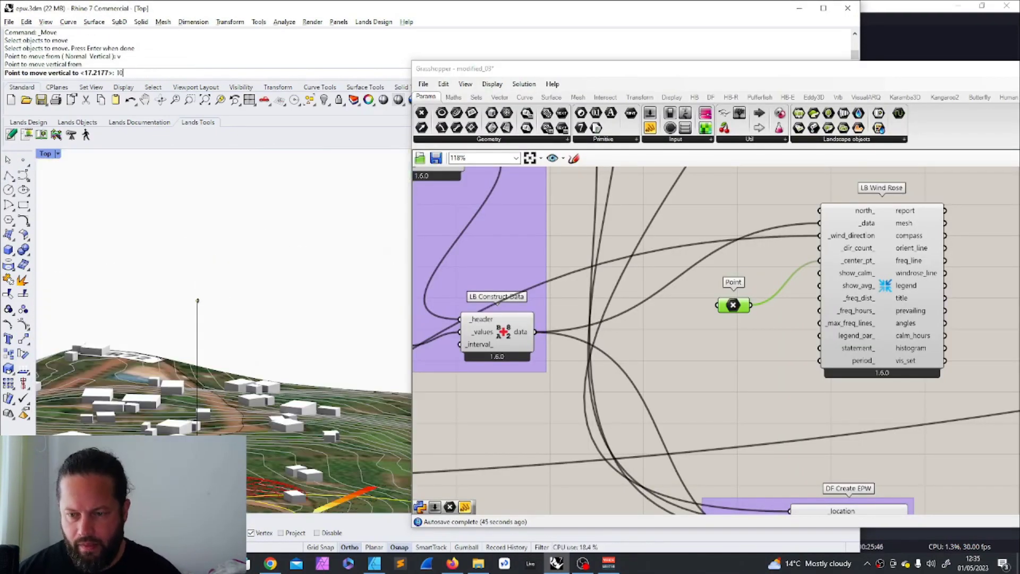
pyautogui.write('10')
pyautogui.press('Return')
# Turn off object snaps and Ortho, and undo the trial move of the wind rose's centre point
pyautogui.press('Return')
pyautogui.moveTo(223, 364); pyautogui.dragTo(239, 329, button='right')
pyautogui.click(202, 346)
pyautogui.press('Return')
pyautogui.click(203, 346)
pyautogui.click(318, 533)
pyautogui.scroll(-4, 255, 319)
pyautogui.click(349, 546)
pyautogui.click(149, 337)
pyautogui.hotkey('ctrl', 'z')
# Move the wind rose's centre point sideways, farther away from the outlined plot
pyautogui.press('Return')
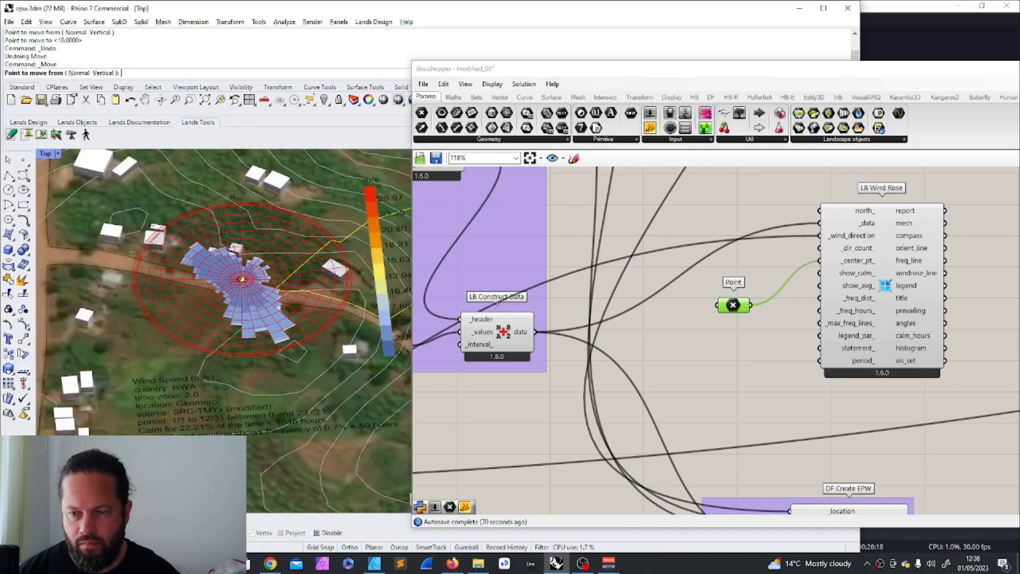
pyautogui.click(244, 278)
pyautogui.click(107, 289)
# Return the Rhino viewport to the Top view and hide the aerial-image terrain mesh
pyautogui.moveTo(155, 319); pyautogui.dragTo(159, 409, button='right')
pyautogui.click(58, 153)
pyautogui.click(212, 406)
pyautogui.scroll(3, 143, 303)
pyautogui.click(223, 330)
pyautogui.hotkey('ctrl', 'h')
pyautogui.scroll(4, 133, 298)
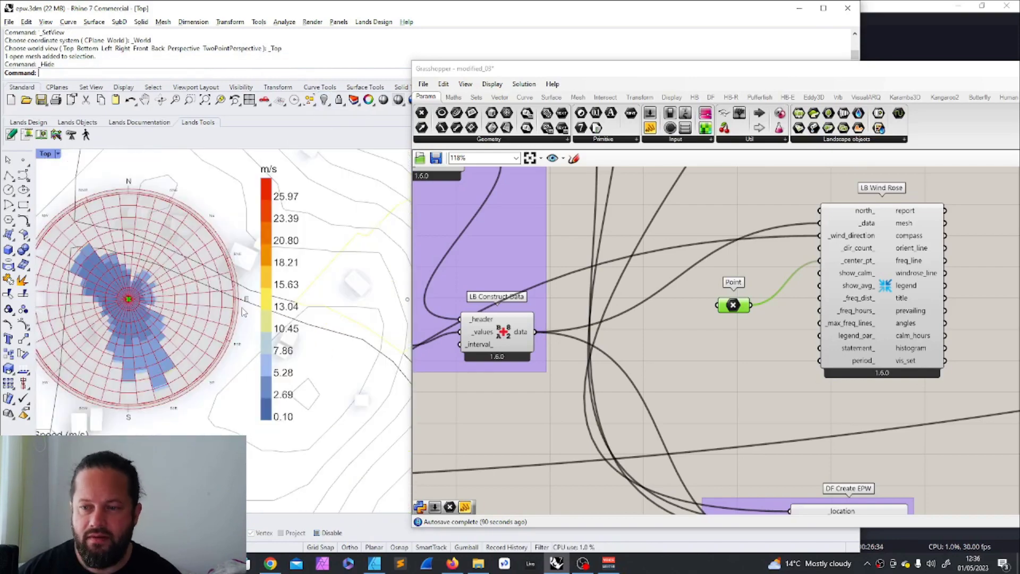
# Create a Patch surface from the plot's outline curve, with sample point spacing 1, 50 U and V spans and stiffness 1
pyautogui.moveTo(297, 255); pyautogui.dragTo(216, 299, button='right')
pyautogui.click(284, 260)
pyautogui.click(11, 237)
pyautogui.click(98, 240)
pyautogui.click(737, 366)
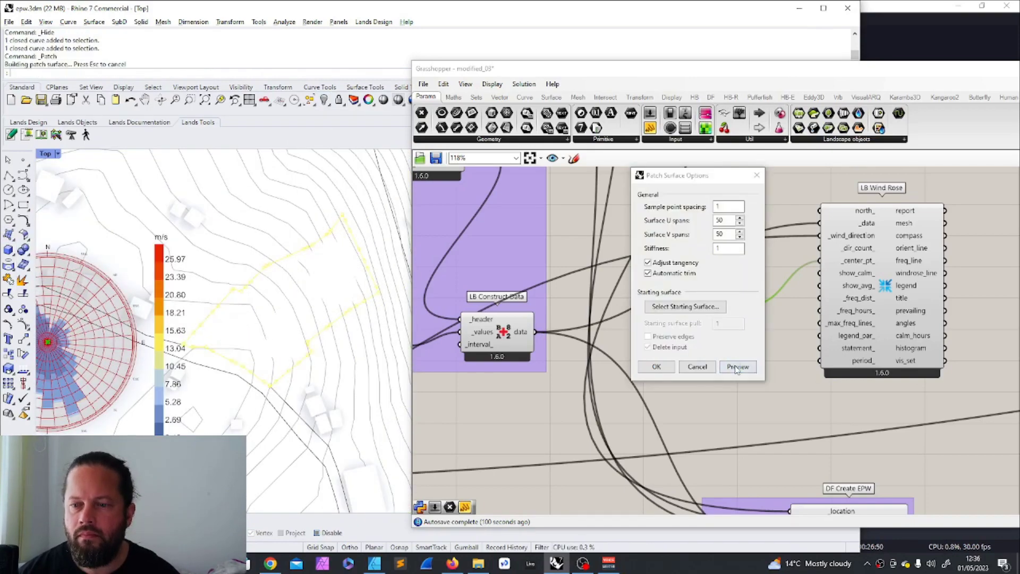
pyautogui.click(661, 367)
# Select the plot's patch surface, show the layer list and set Layer 01's display colour to cyan
pyautogui.click(216, 320)
pyautogui.moveTo(635, 72); pyautogui.dragTo(959, 102)
pyautogui.scroll(-10, 797, 297)
pyautogui.click(666, 166)
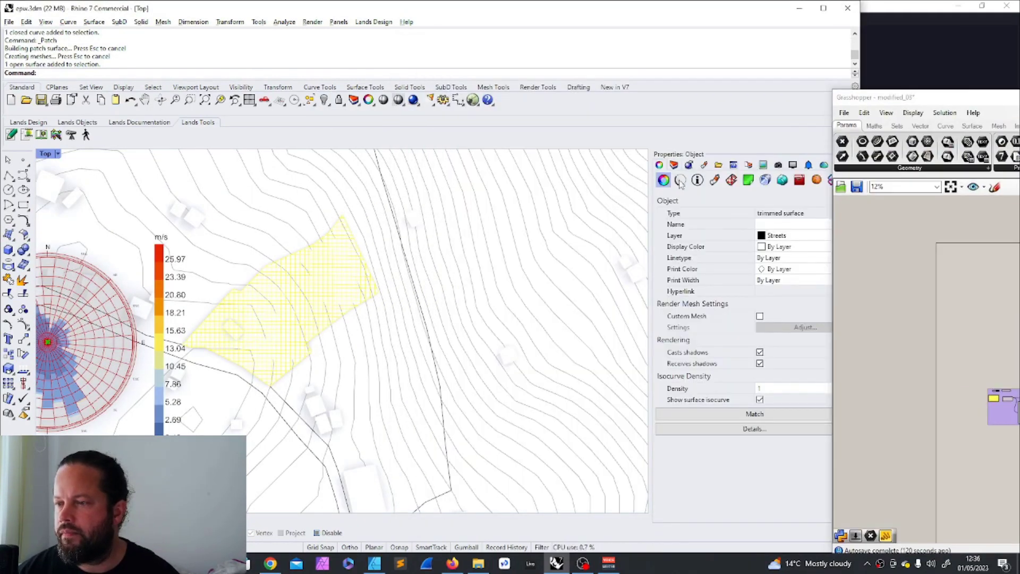
pyautogui.click(689, 166)
pyautogui.moveTo(653, 301); pyautogui.dragTo(485, 300)
pyautogui.click(716, 216)
pyautogui.click(875, 307)
pyautogui.click(802, 322)
pyautogui.click(841, 417)
# Move the plot's patch surface to Layer 01
pyautogui.rightClick(523, 216)
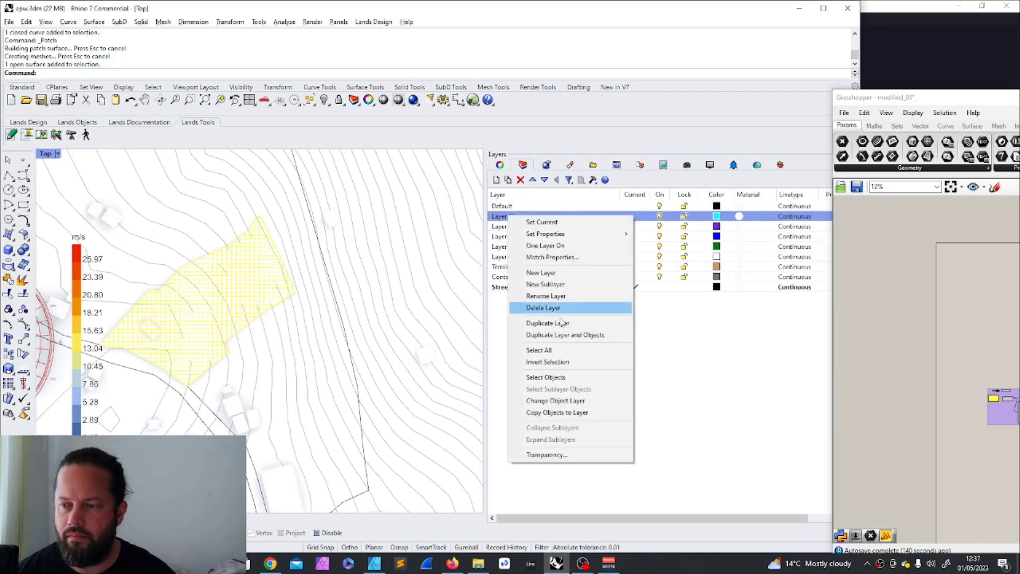
pyautogui.click(553, 401)
pyautogui.click(223, 268)
pyautogui.click(239, 282)
# Give Layer 01 a Plaster material with a light green colour
pyautogui.click(741, 218)
pyautogui.click(775, 196)
pyautogui.click(851, 289)
pyautogui.click(830, 306)
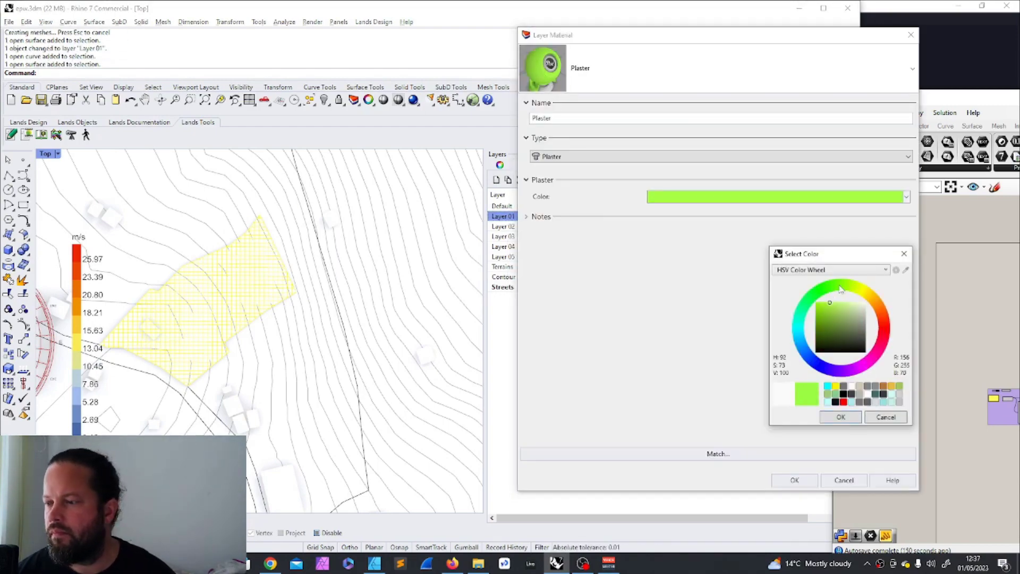
pyautogui.click(819, 291)
pyautogui.click(849, 287)
pyautogui.click(840, 417)
pyautogui.click(790, 481)
# Move the wind rose's centre point north so the rose sits above the road, clear of the green plot
pyautogui.moveTo(91, 289); pyautogui.dragTo(257, 266, button='right')
pyautogui.scroll(-3, 257, 267)
pyautogui.click(257, 267)
pyautogui.scroll(-3, 282, 273)
pyautogui.click(180, 298)
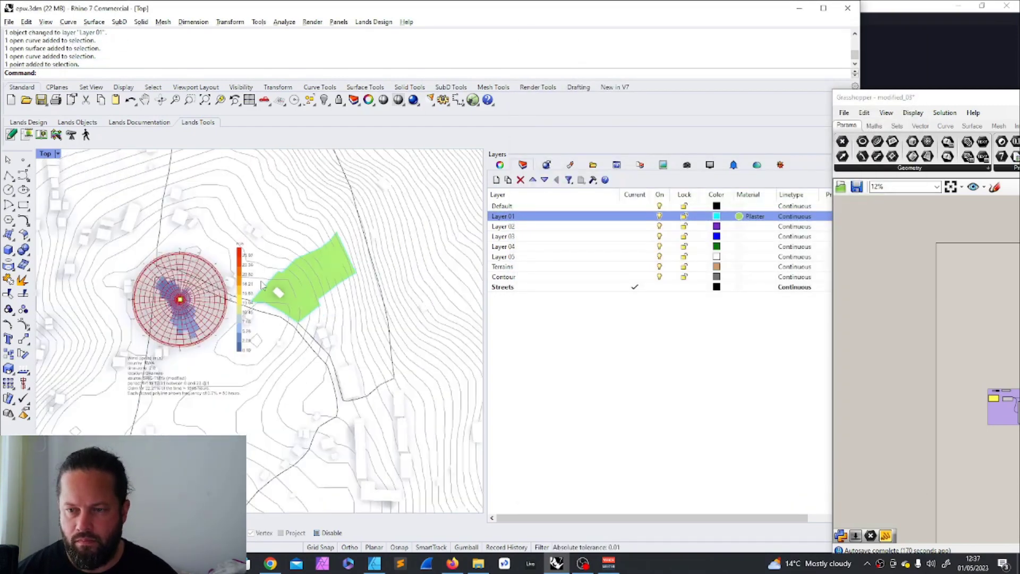
pyautogui.scroll(6, 241, 253)
pyautogui.write('m')
pyautogui.press('Return')
pyautogui.click(129, 228)
pyautogui.scroll(-2, 212, 298)
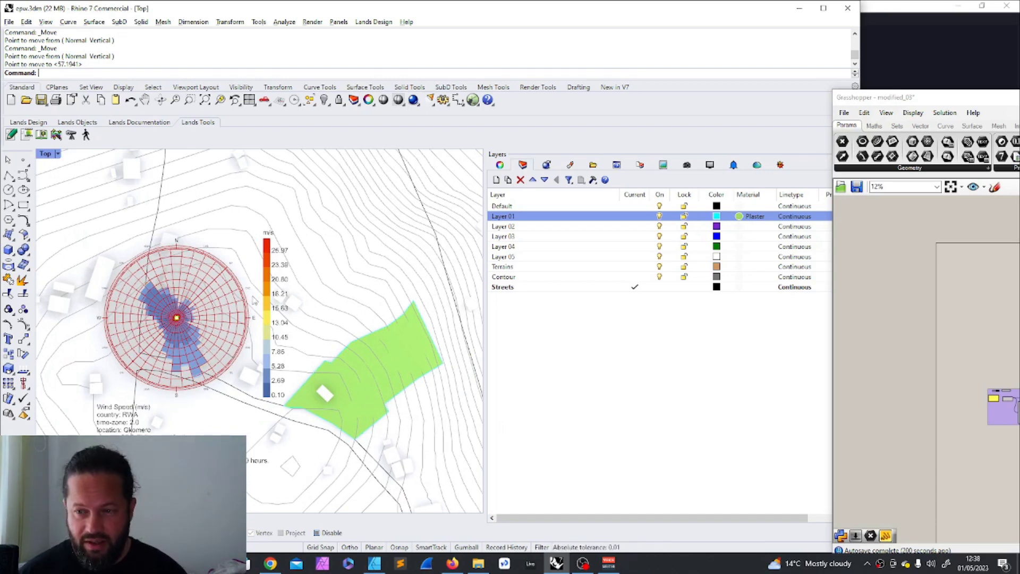
# Shift the wind rose's centre point slightly farther north-west, away from the plot
pyautogui.click(23, 339)
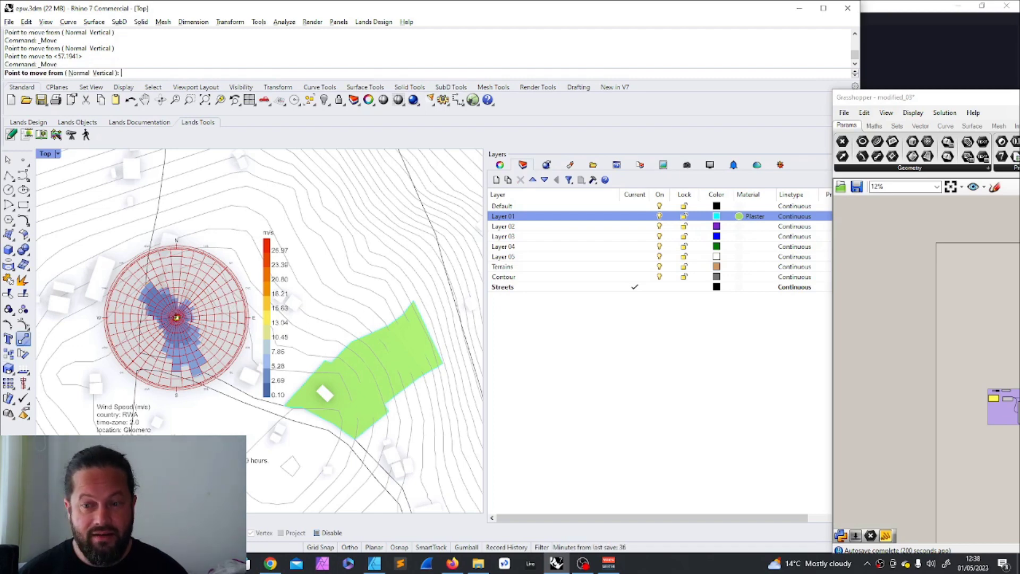
pyautogui.click(177, 317)
pyautogui.click(143, 298)
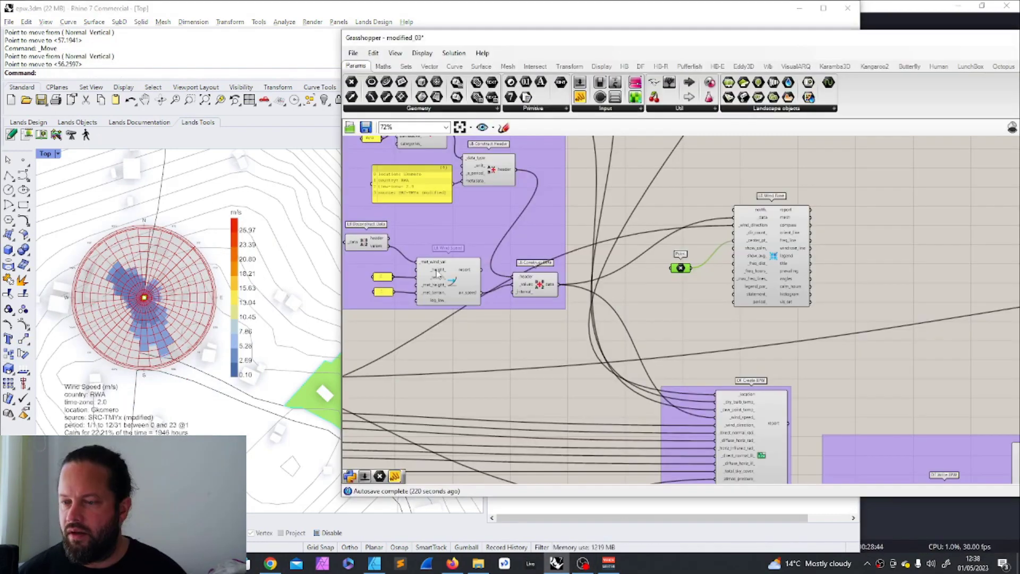
# Examine how LB Wind Speed and LB Import EPW feed LB Wind Rose, and compare the component with its Rhino preview
pyautogui.moveTo(462, 273); pyautogui.dragTo(452, 261)
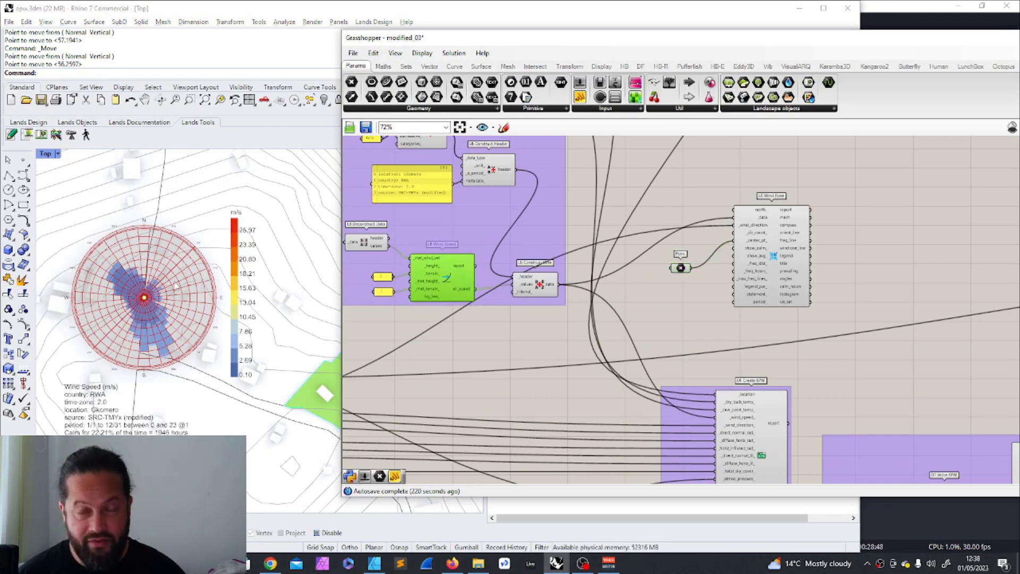
pyautogui.scroll(-6, 189, 330)
pyautogui.scroll(6, 243, 354)
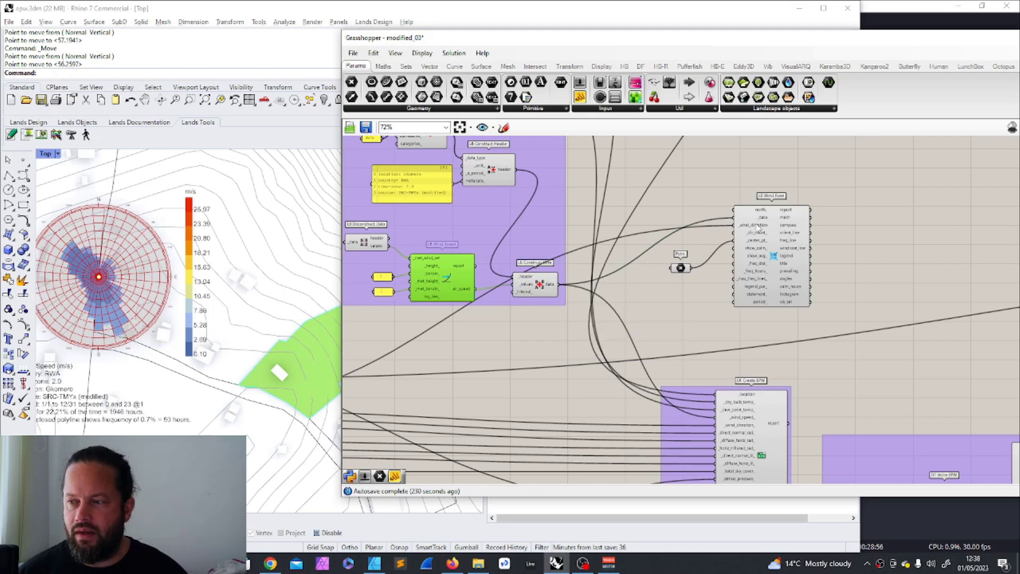
pyautogui.scroll(-7, 558, 293)
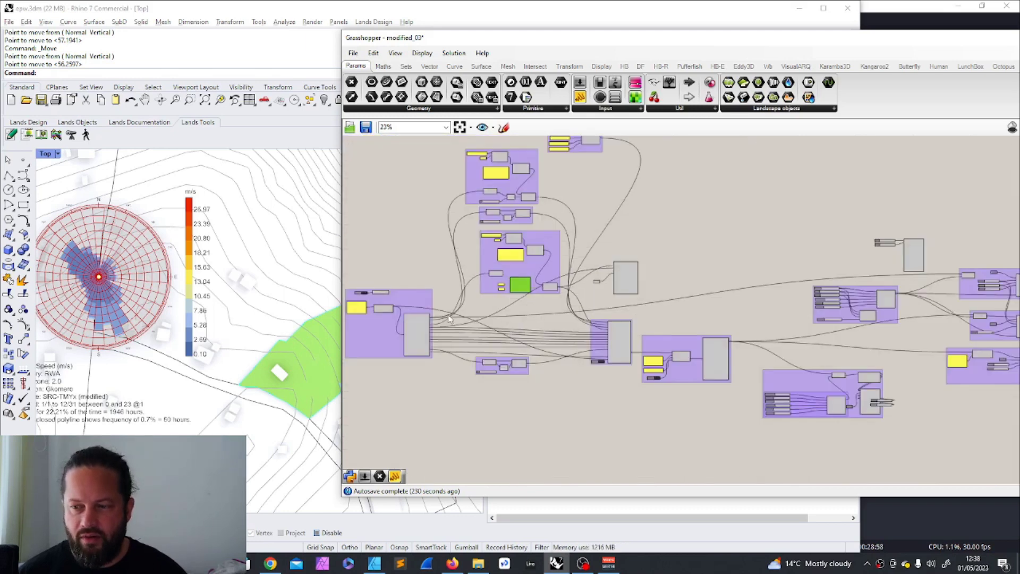
pyautogui.scroll(6, 443, 339)
pyautogui.scroll(-3, 421, 318)
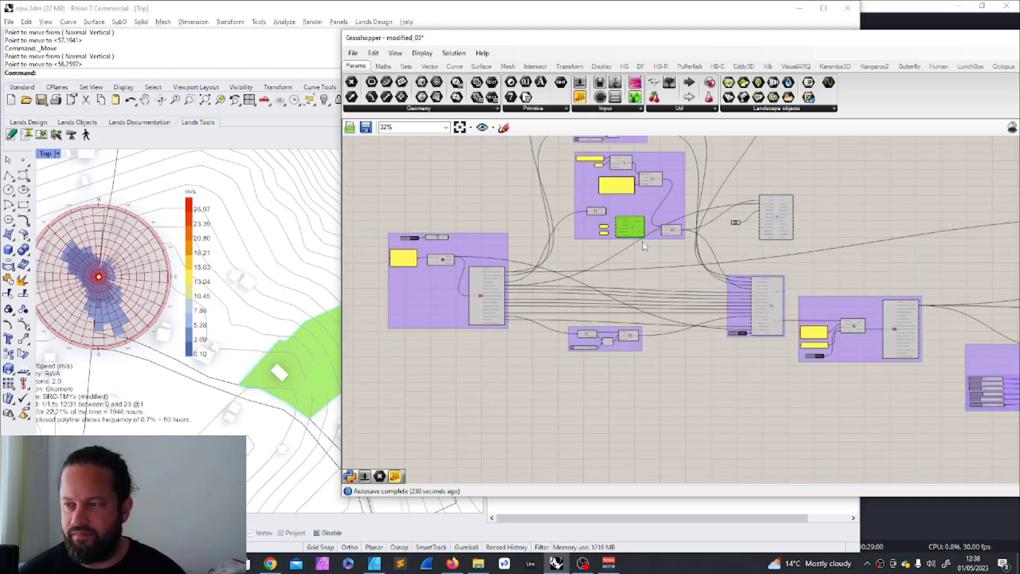
pyautogui.scroll(4, 776, 229)
pyautogui.click(779, 222)
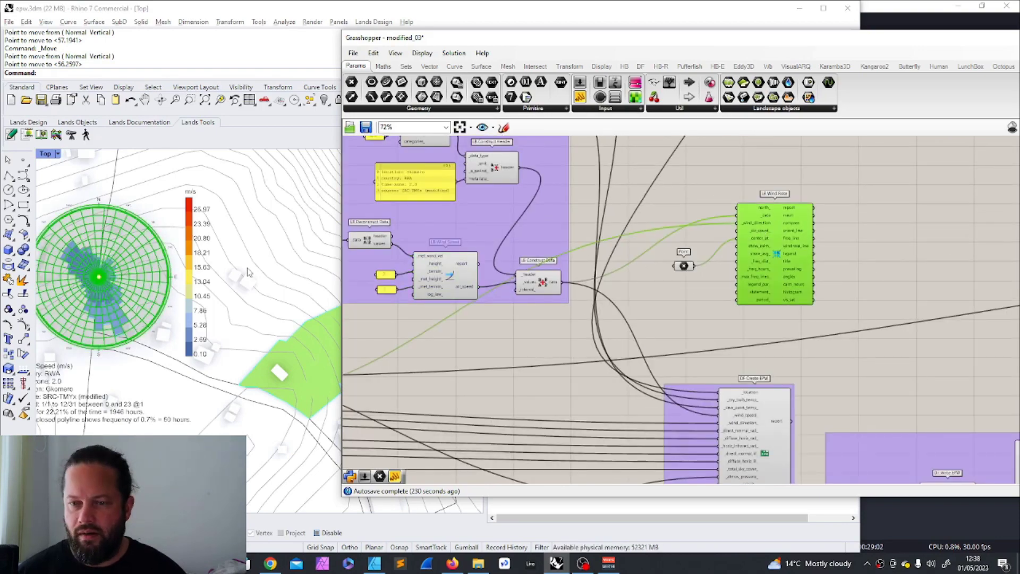
pyautogui.scroll(-5, 248, 273)
pyautogui.scroll(4, 225, 279)
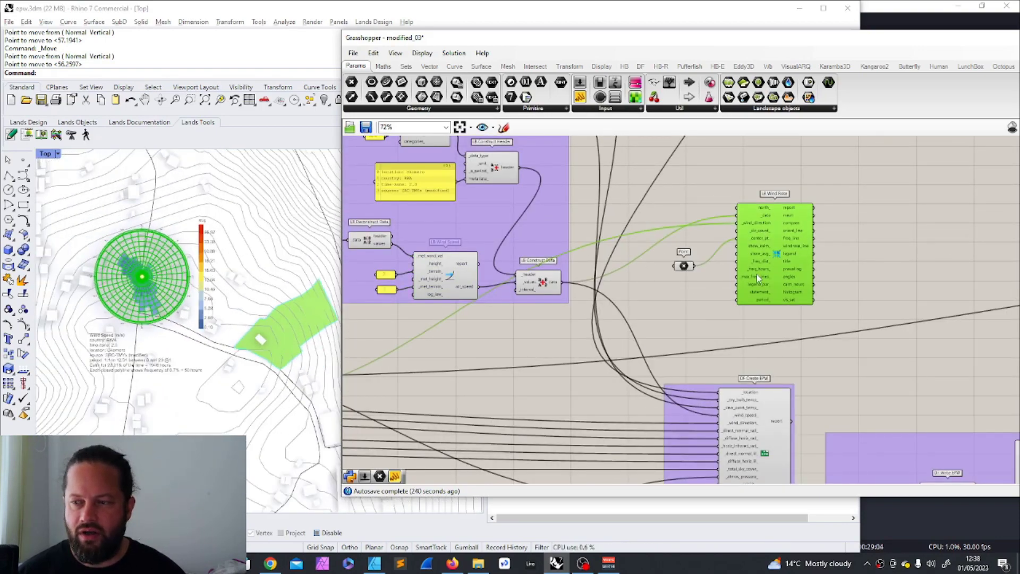
pyautogui.click(721, 187)
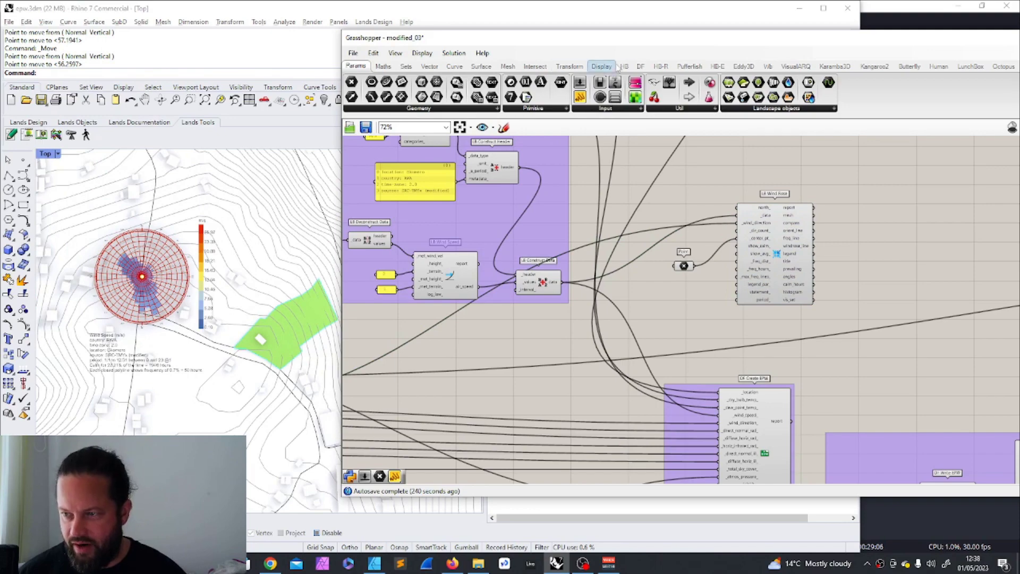
# Add an LB Wind Profile component beside LB Wind Rose
pyautogui.moveTo(840, 40); pyautogui.dragTo(721, 34)
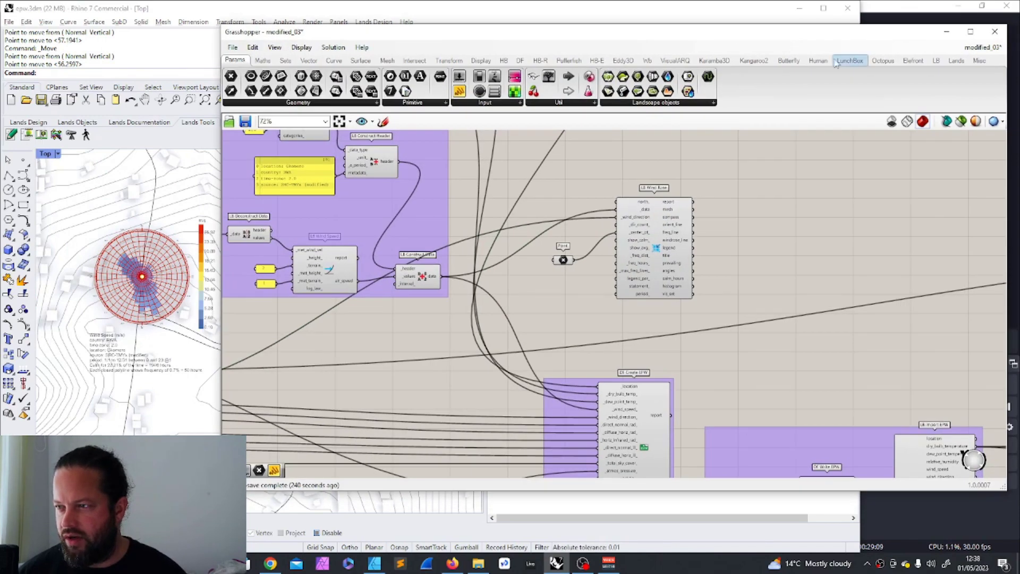
pyautogui.click(936, 60)
pyautogui.click(539, 102)
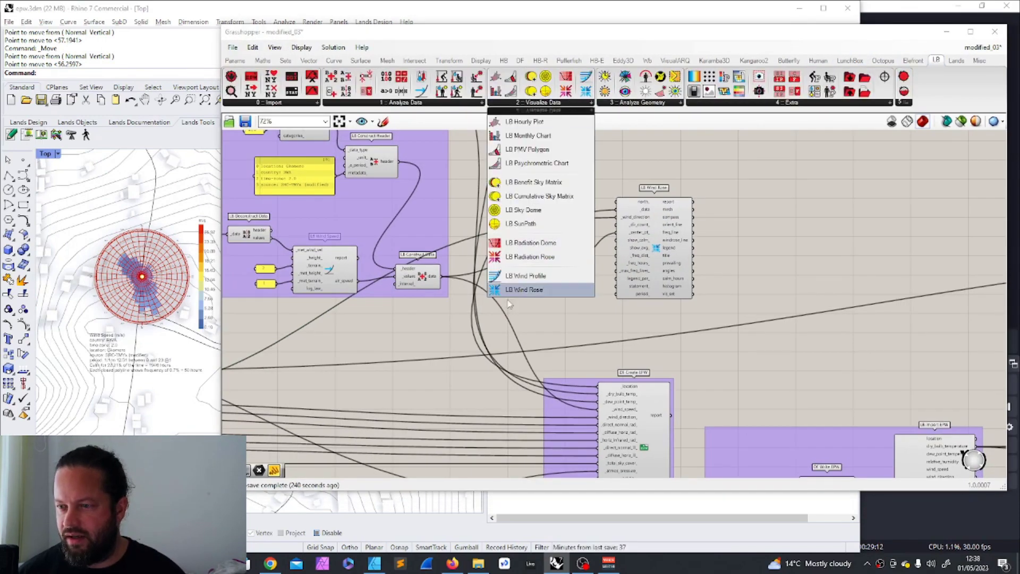
pyautogui.click(529, 277)
pyautogui.click(748, 242)
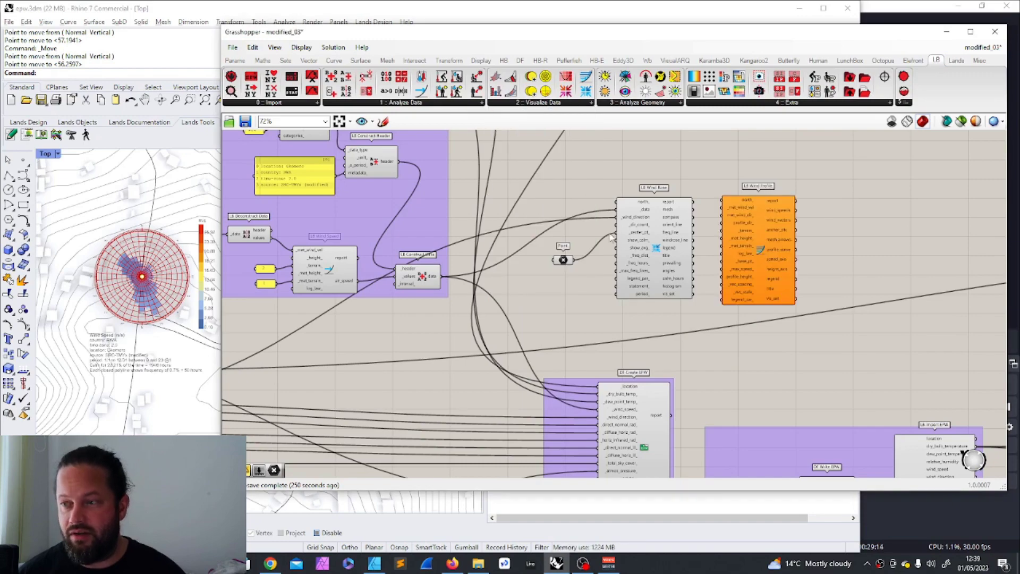
# Move LB Wind Rose and its Point parameter up, and arrange LB Wind Profile directly beneath the wind rose
pyautogui.scroll(-2, 610, 237)
pyautogui.moveTo(558, 211); pyautogui.dragTo(699, 340)
pyautogui.moveTo(652, 285); pyautogui.dragTo(650, 219)
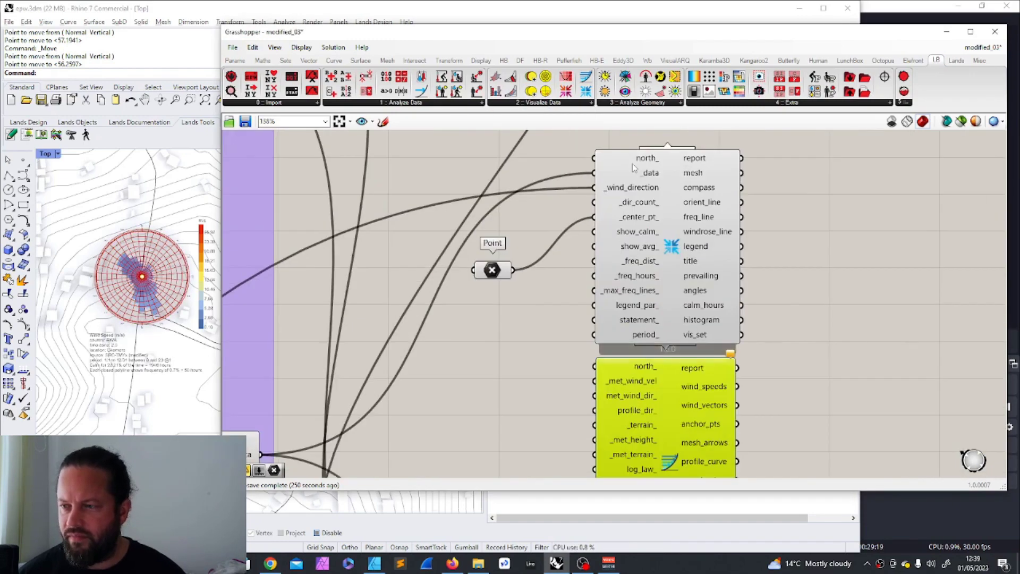
# Move the Point parameter closer to LB Wind Rose, level with its _center_pt_ input
pyautogui.scroll(2, 637, 216)
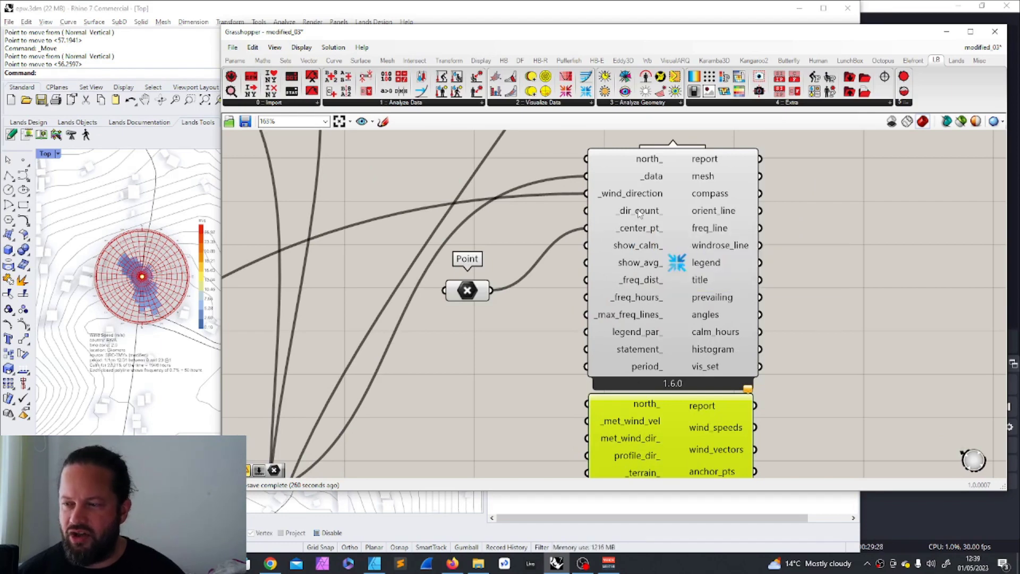
pyautogui.scroll(-3, 651, 262)
pyautogui.click(664, 227)
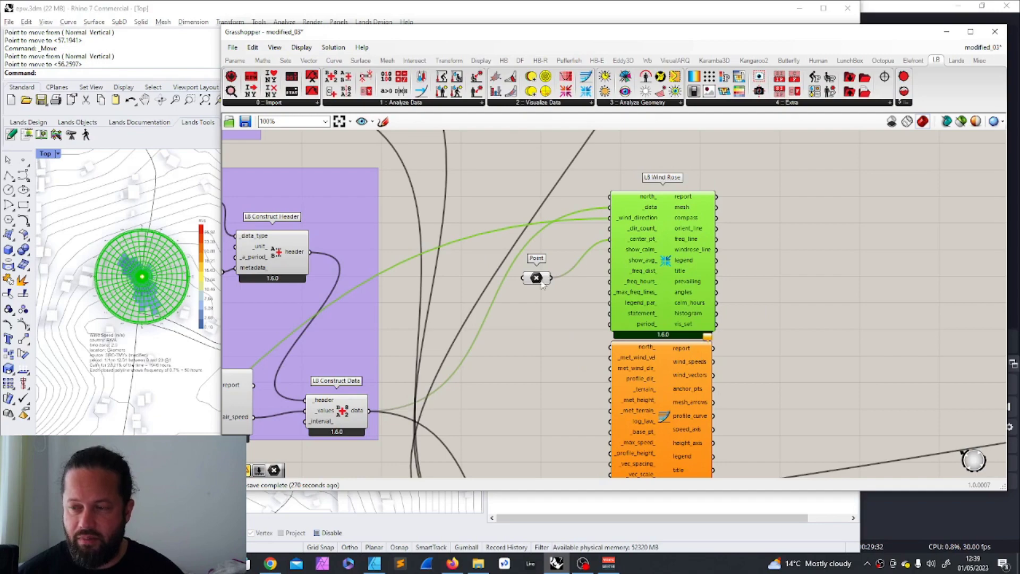
pyautogui.moveTo(541, 278); pyautogui.dragTo(566, 241)
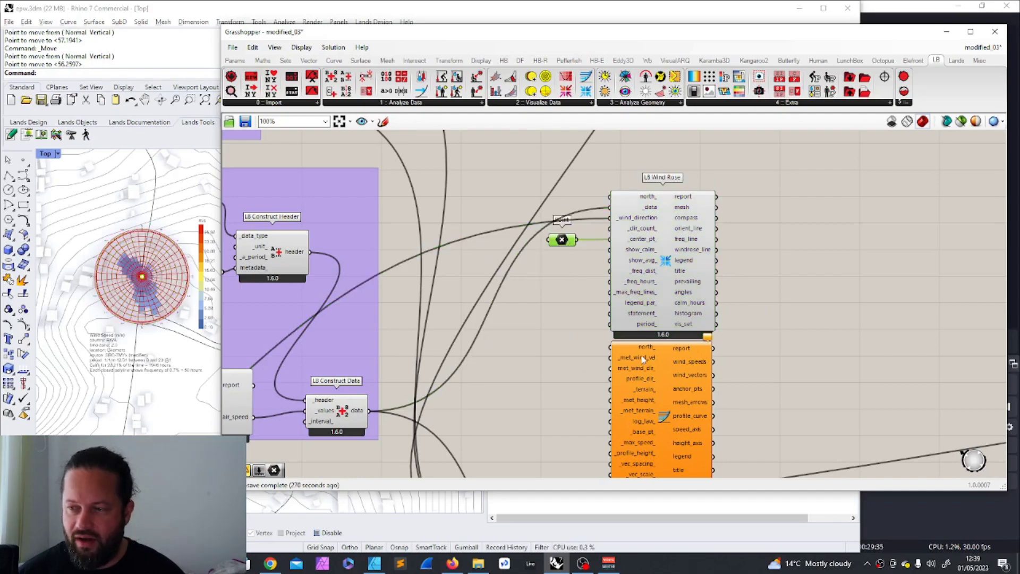
# Connect the data output of LB Construct Data to the _met_wind_vel input of LB Wind Profile
pyautogui.scroll(-2, 643, 359)
pyautogui.scroll(2, 573, 368)
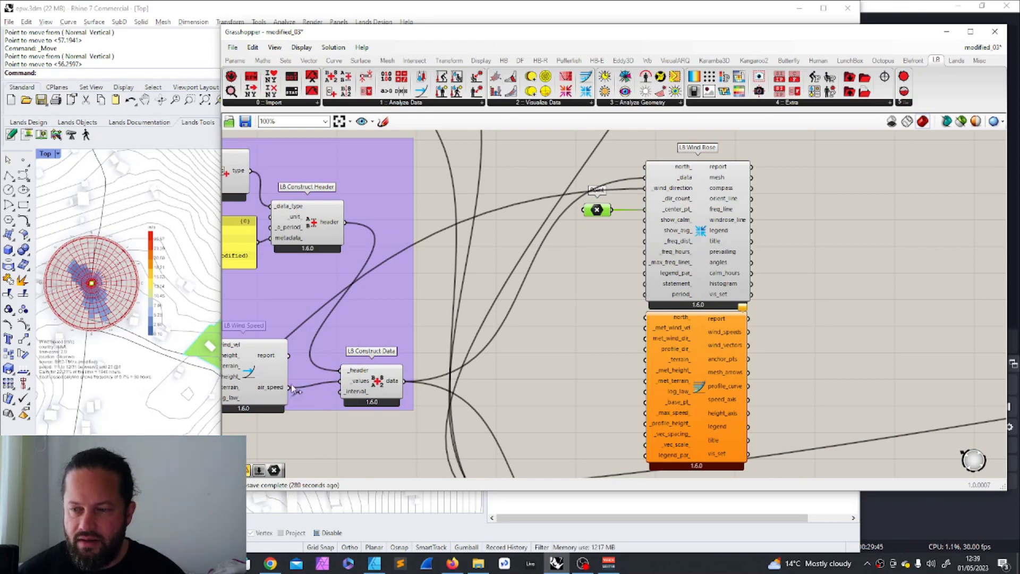
pyautogui.moveTo(676, 329)
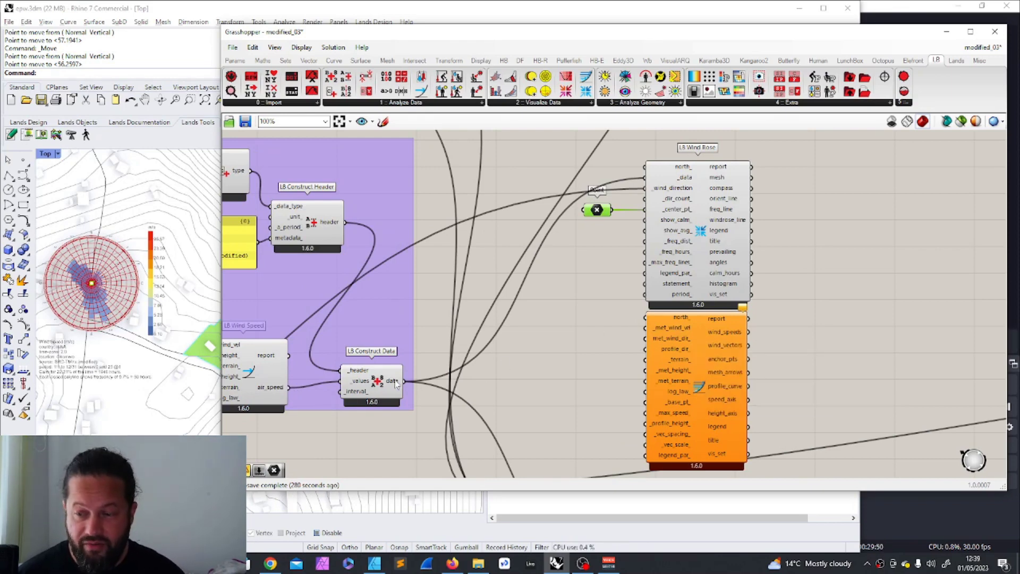
pyautogui.moveTo(375, 390); pyautogui.dragTo(657, 329)
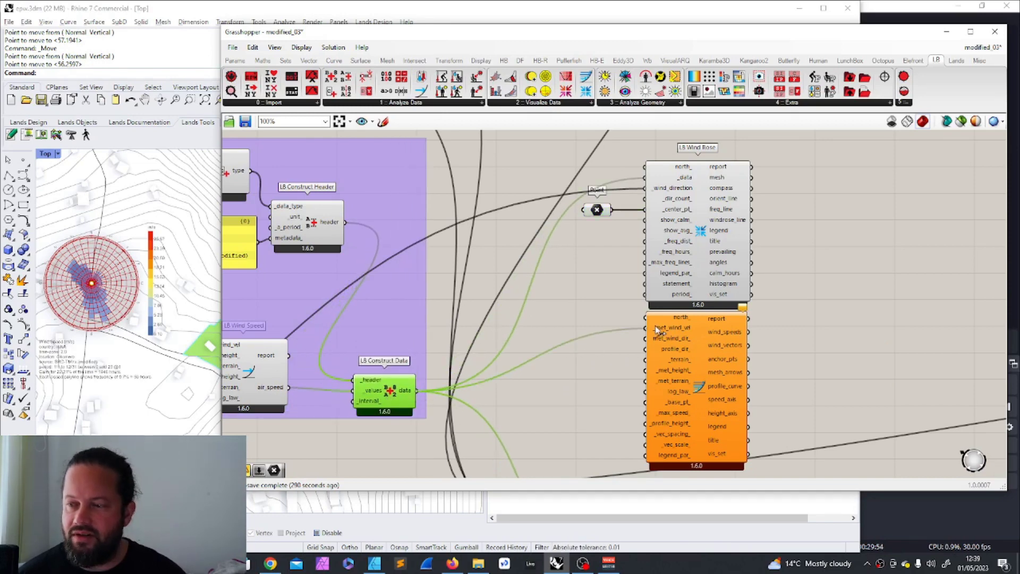
# Examine the wind_speed and wind_direction outputs of the LB Import EPW component that reads the gikomero EPW file
pyautogui.scroll(-5, 657, 330)
pyautogui.scroll(6, 525, 372)
pyautogui.scroll(-5, 507, 327)
pyautogui.scroll(1, 708, 355)
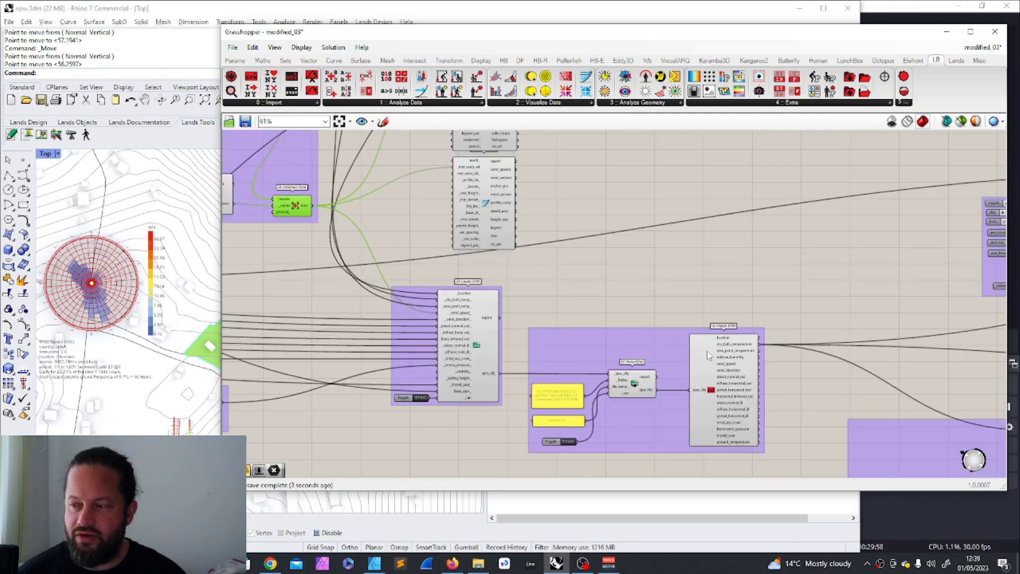
pyautogui.click(751, 375)
pyautogui.scroll(3, 723, 374)
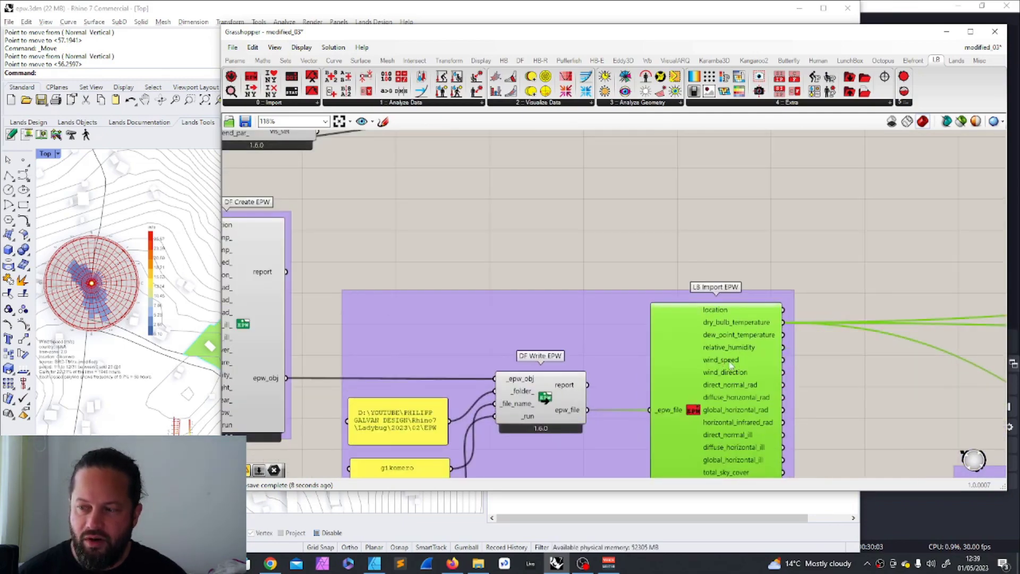
pyautogui.scroll(-5, 425, 279)
pyautogui.scroll(4, 361, 183)
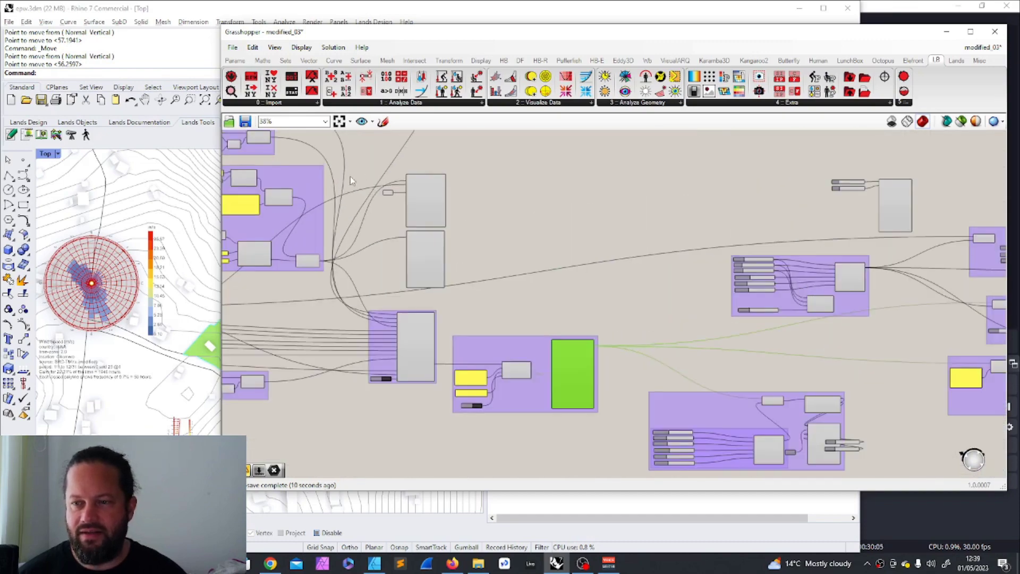
# Move LB Wind Rose above the LB Import EPW group and shift that group farther right of DF Create EPW
pyautogui.scroll(-6, 522, 192)
pyautogui.moveTo(501, 158); pyautogui.dragTo(763, 344)
pyautogui.scroll(7, 381, 175)
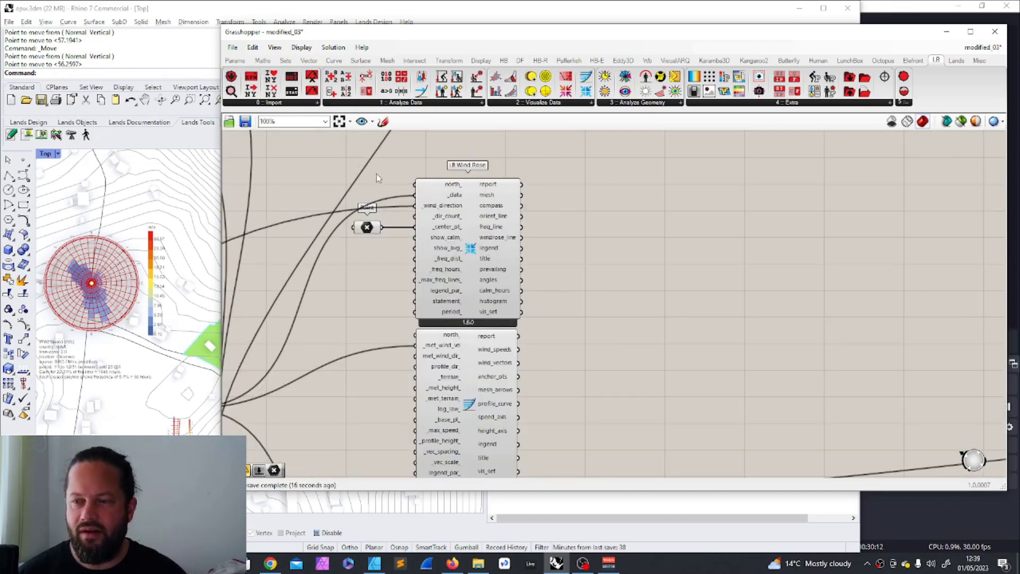
pyautogui.scroll(-4, 376, 173)
pyautogui.moveTo(425, 194); pyautogui.dragTo(768, 296)
pyautogui.scroll(-3, 514, 298)
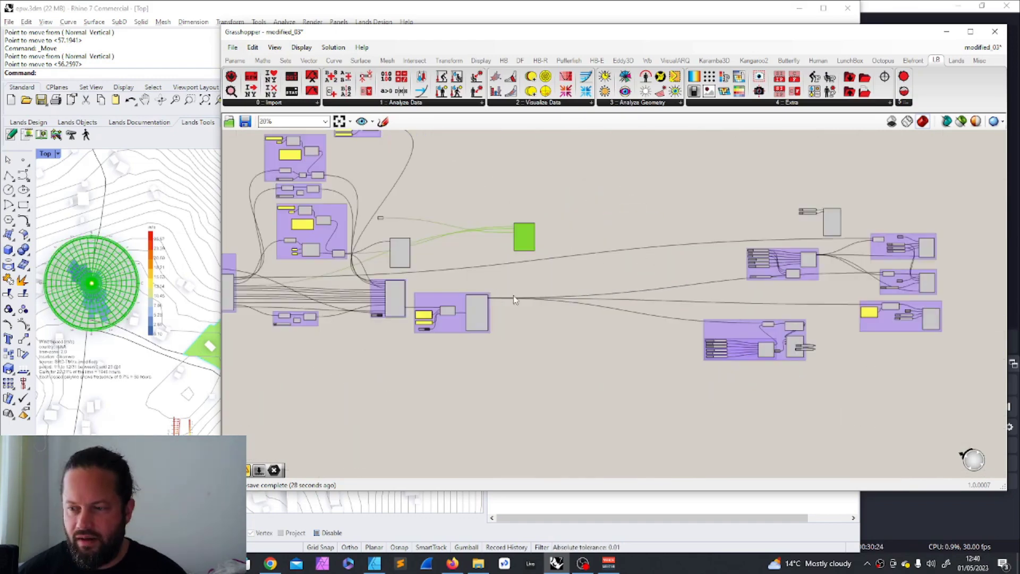
pyautogui.scroll(2, 481, 296)
pyautogui.moveTo(433, 305); pyautogui.dragTo(493, 304)
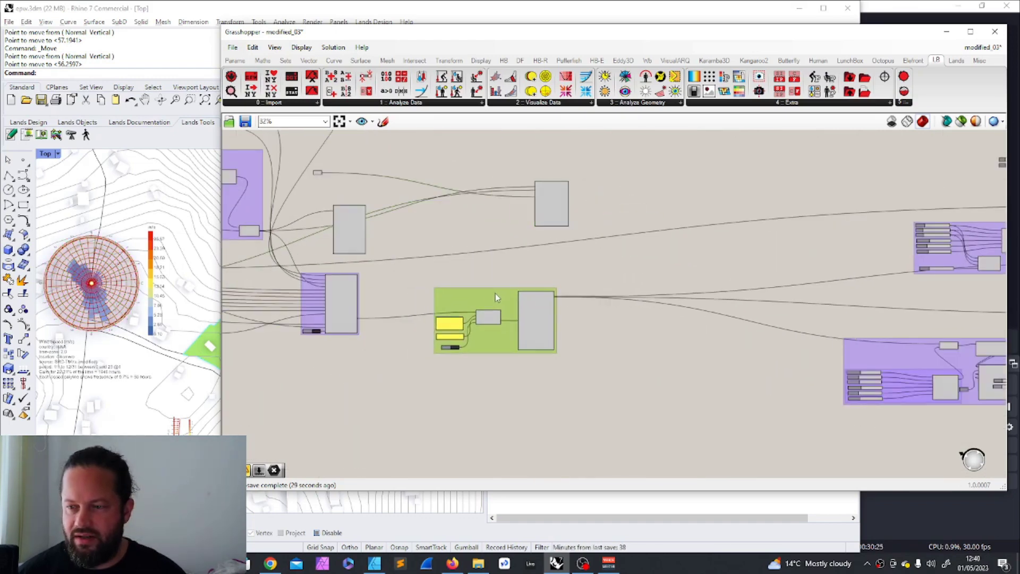
pyautogui.scroll(4, 574, 253)
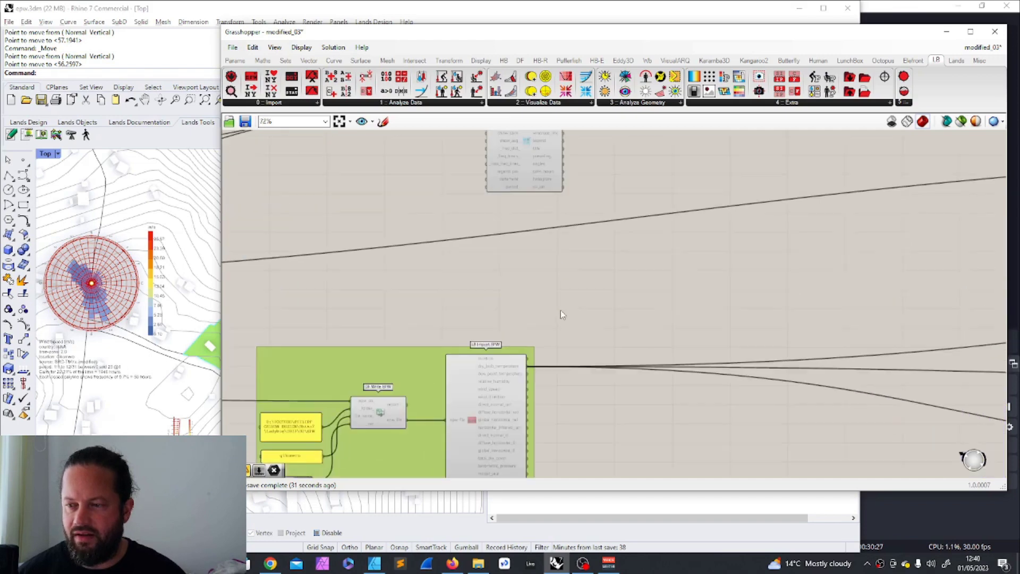
# Feed LB Wind Rose's _data and _wind_direction inputs from the wind_speed and wind_direction outputs of LB Import EPW
pyautogui.scroll(-3, 552, 297)
pyautogui.scroll(3, 528, 218)
pyautogui.moveTo(486, 193); pyautogui.dragTo(540, 194)
pyautogui.moveTo(487, 467); pyautogui.dragTo(499, 174)
pyautogui.moveTo(484, 469); pyautogui.dragTo(502, 188)
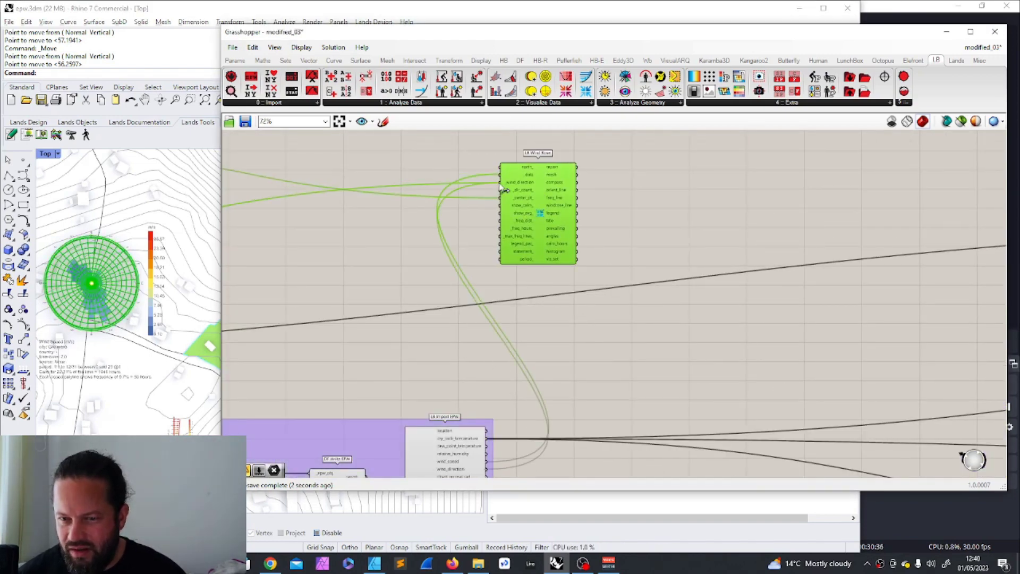
pyautogui.click(628, 210)
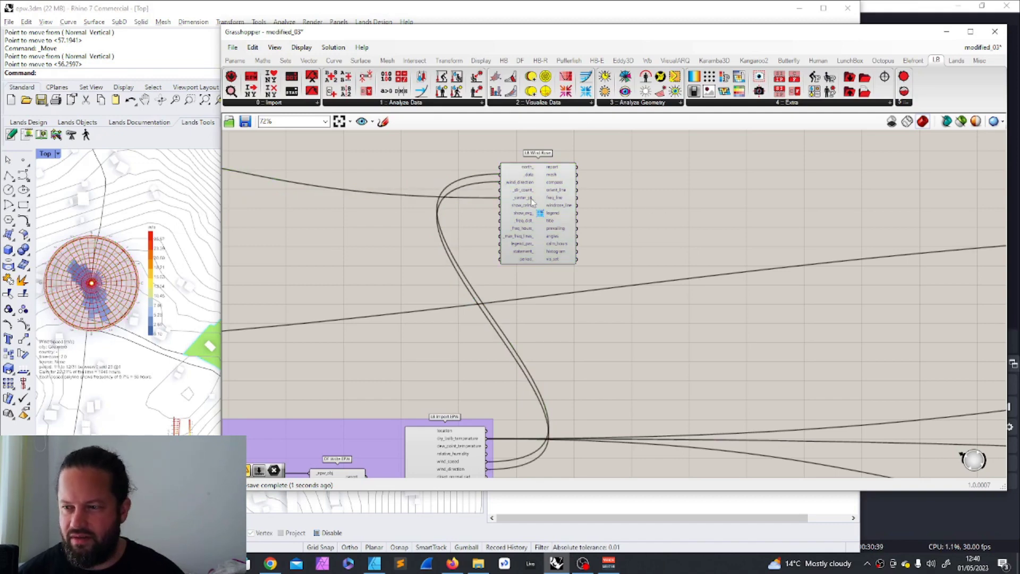
# Place LB Wind Profile directly beneath LB Wind Rose, and shift both with their Point parameter slightly left
pyautogui.scroll(-4, 532, 202)
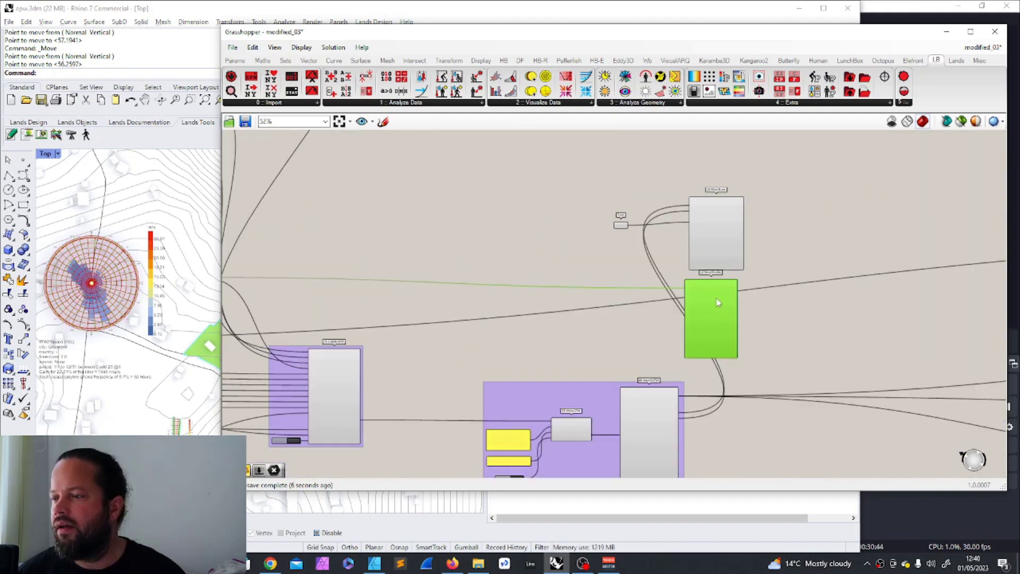
pyautogui.moveTo(716, 298); pyautogui.dragTo(721, 295)
pyautogui.scroll(-3, 515, 268)
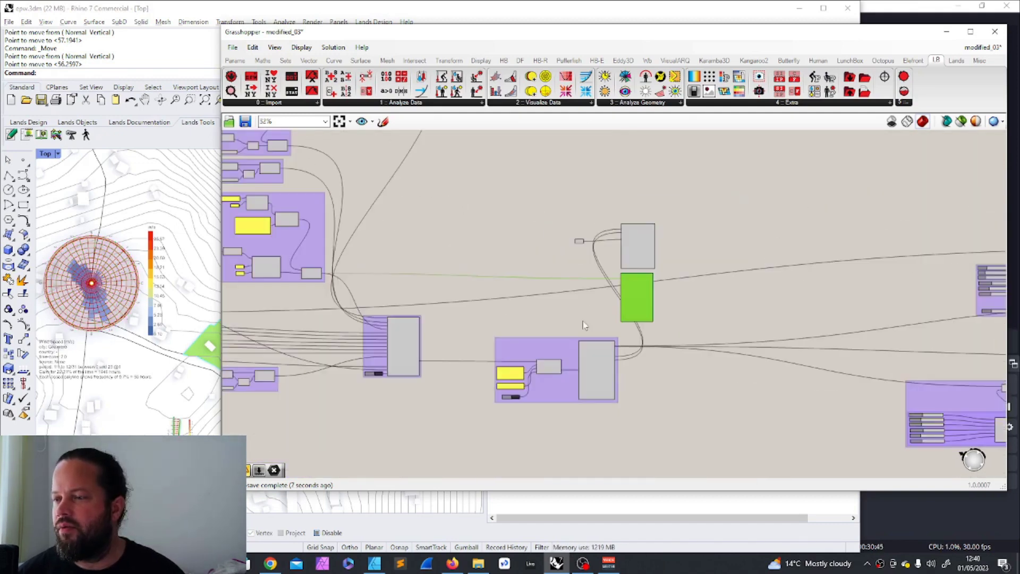
pyautogui.scroll(5, 672, 352)
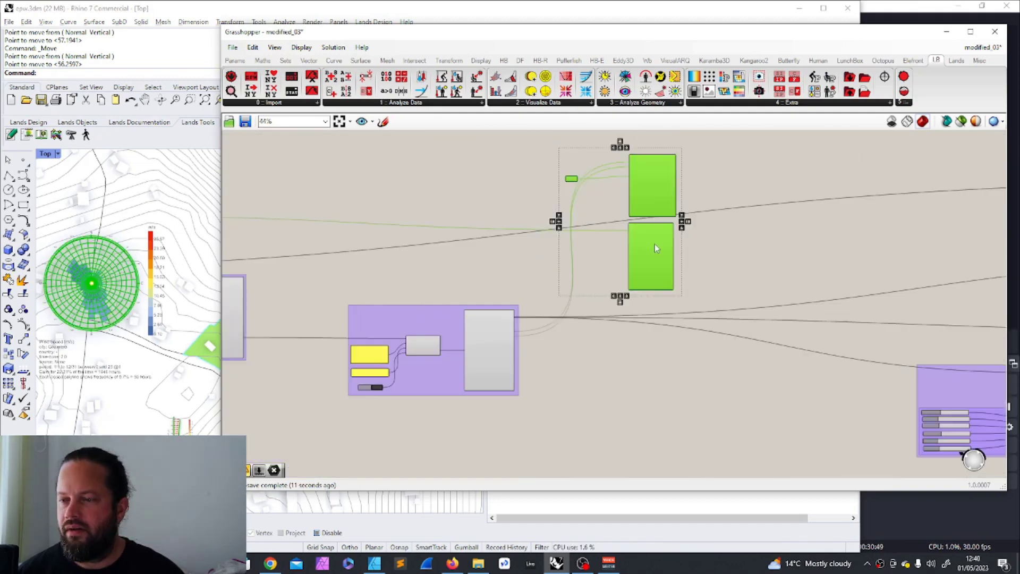
pyautogui.moveTo(655, 243); pyautogui.dragTo(629, 240)
# Feed LB Wind Profile's _met_wind_vel and met_wind_dir_ inputs from LB Import EPW's wind_speed and wind_direction outputs
pyautogui.moveTo(414, 396); pyautogui.dragTo(560, 223)
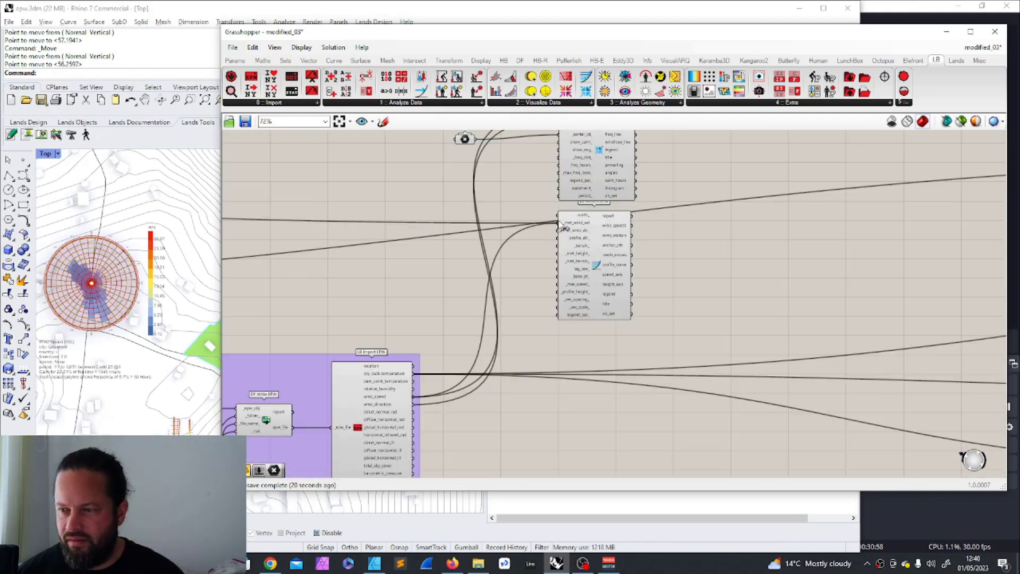
pyautogui.scroll(-2, 584, 229)
pyautogui.scroll(3, 591, 189)
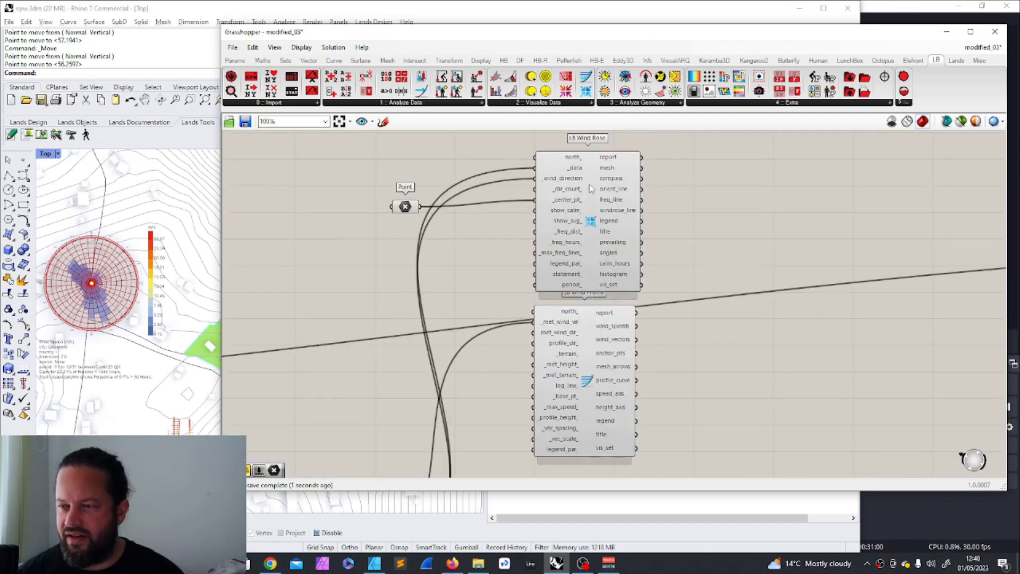
pyautogui.moveTo(567, 338)
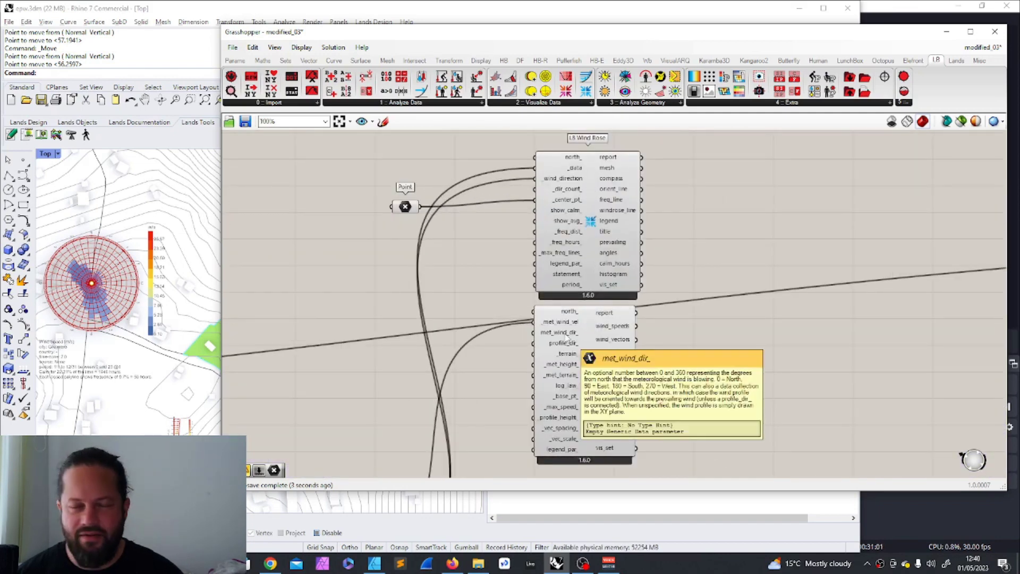
pyautogui.click(589, 184)
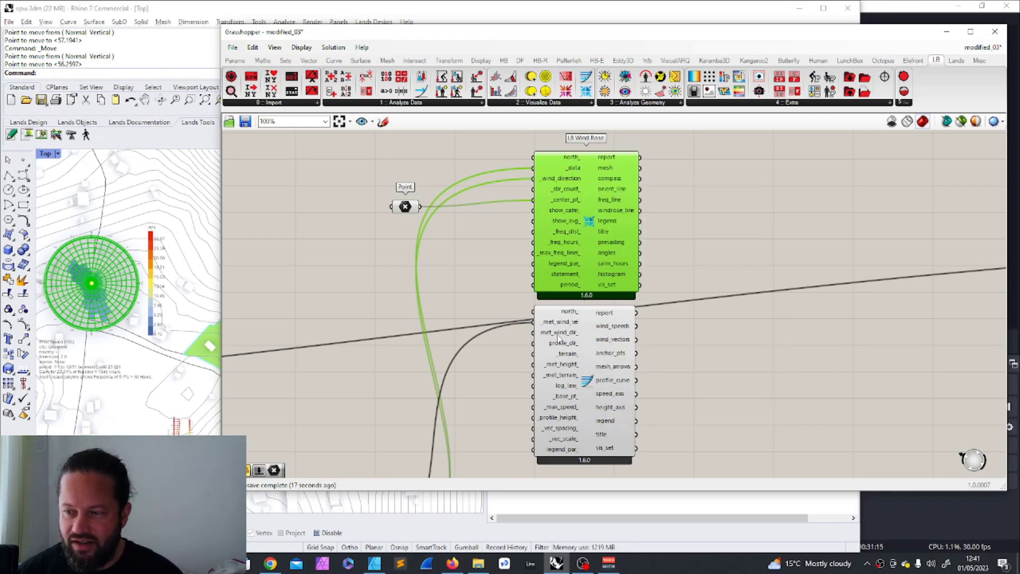
pyautogui.click(652, 238)
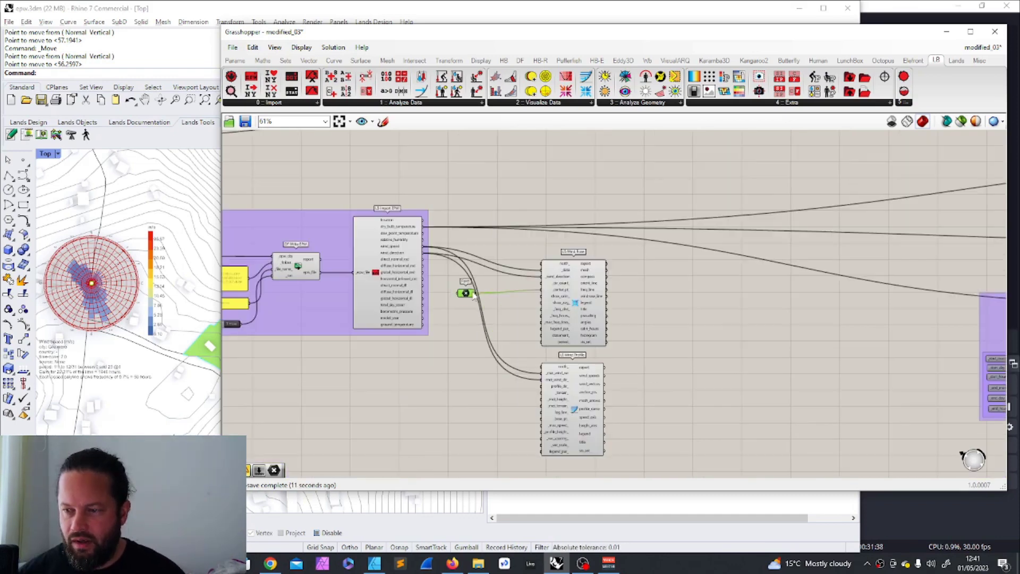
# Duplicate the wind rose's Point parameter, connect the copy to LB Wind Profile's _base_pt_ input, and place it beside that input
pyautogui.moveTo(467, 291); pyautogui.dragTo(512, 370)
pyautogui.scroll(3, 588, 379)
pyautogui.scroll(1, 497, 396)
pyautogui.scroll(-1, 460, 364)
pyautogui.scroll(-4, 480, 362)
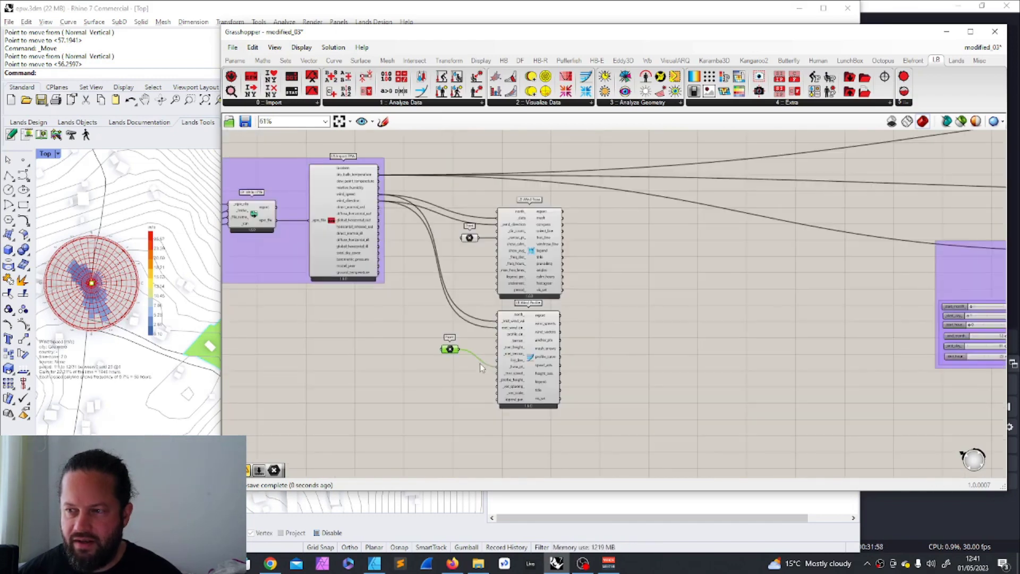
pyautogui.scroll(2, 494, 252)
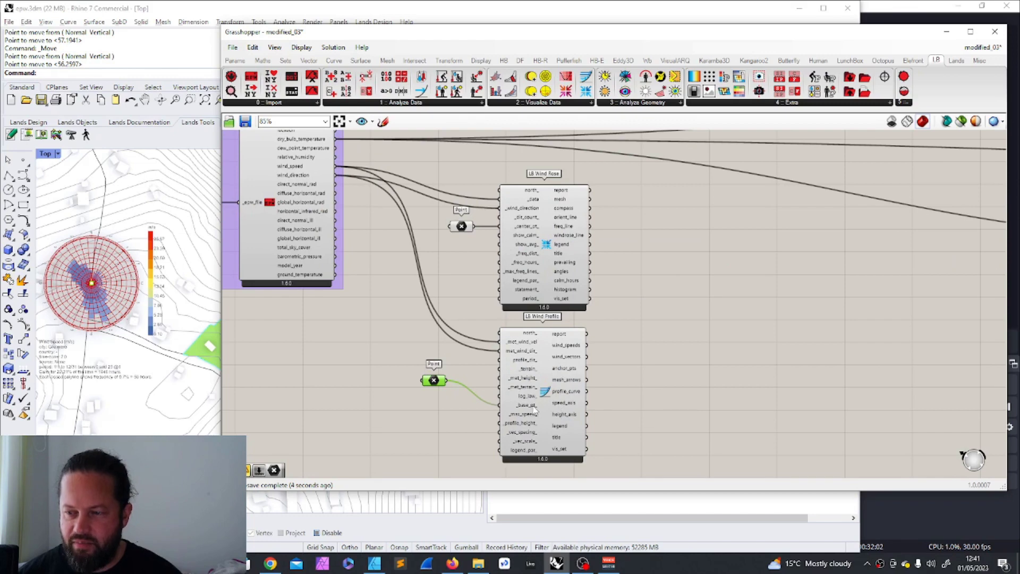
pyautogui.moveTo(438, 383); pyautogui.dragTo(465, 409)
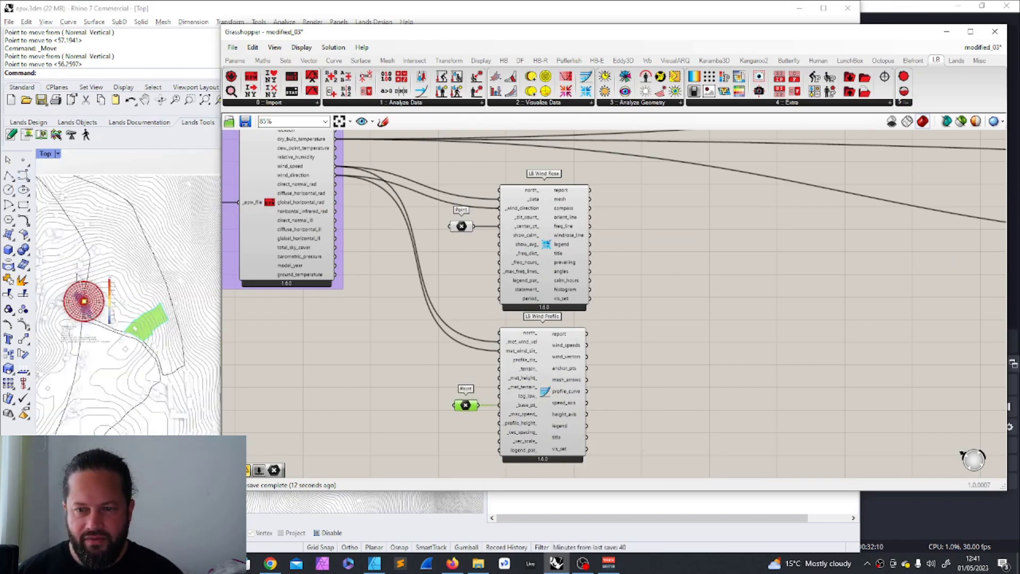
# Move the Grasshopper window aside and examine the wind profile arrows above the wind rose in a rotated 3D Rhino view
pyautogui.click(160, 101)
pyautogui.moveTo(152, 317); pyautogui.dragTo(112, 209)
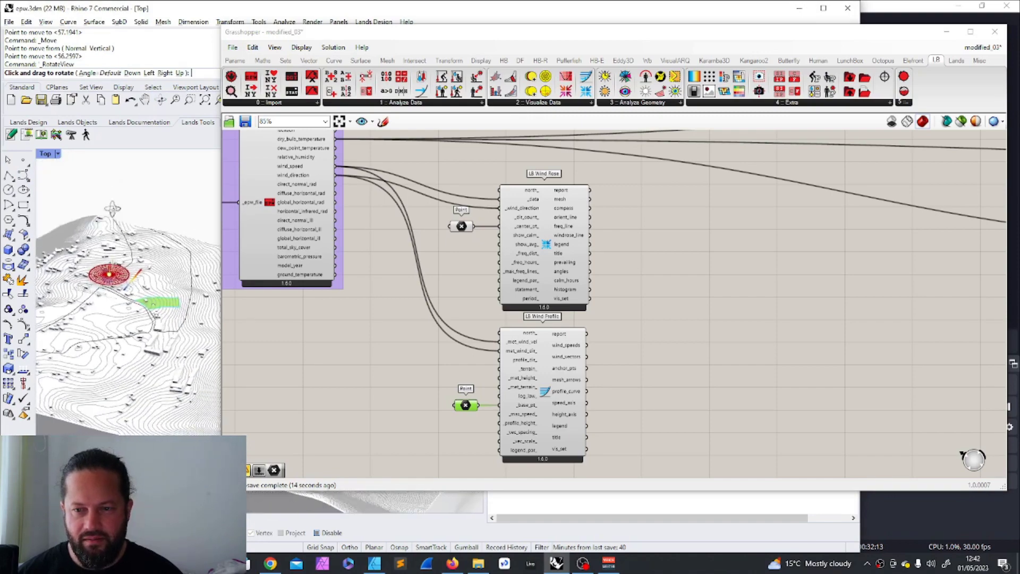
pyautogui.scroll(8, 105, 267)
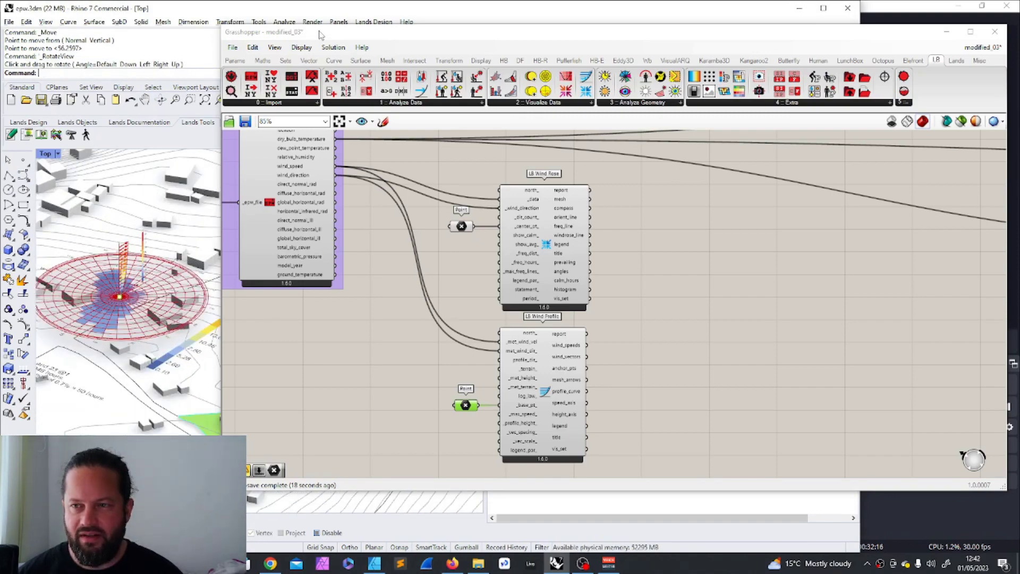
pyautogui.moveTo(320, 35); pyautogui.dragTo(520, 45)
pyautogui.scroll(-5, 344, 398)
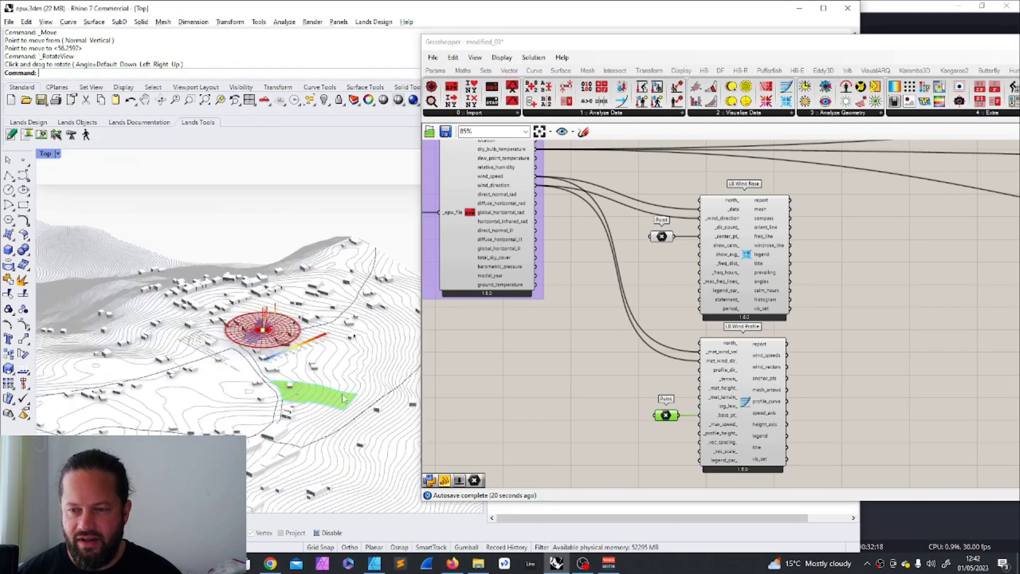
pyautogui.scroll(3, 344, 398)
pyautogui.scroll(-2, 287, 377)
pyautogui.scroll(6, 230, 356)
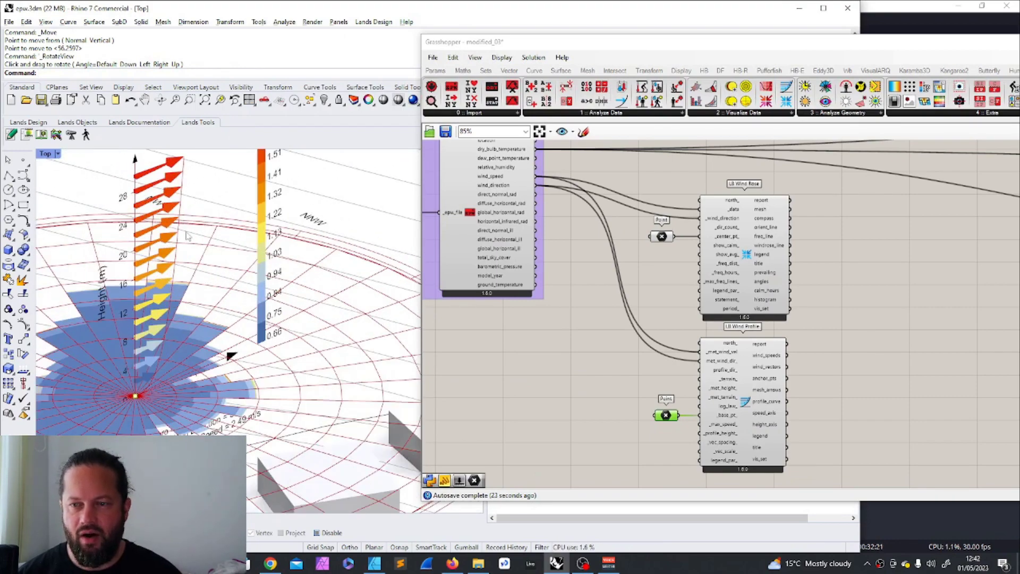
pyautogui.scroll(-4, 187, 235)
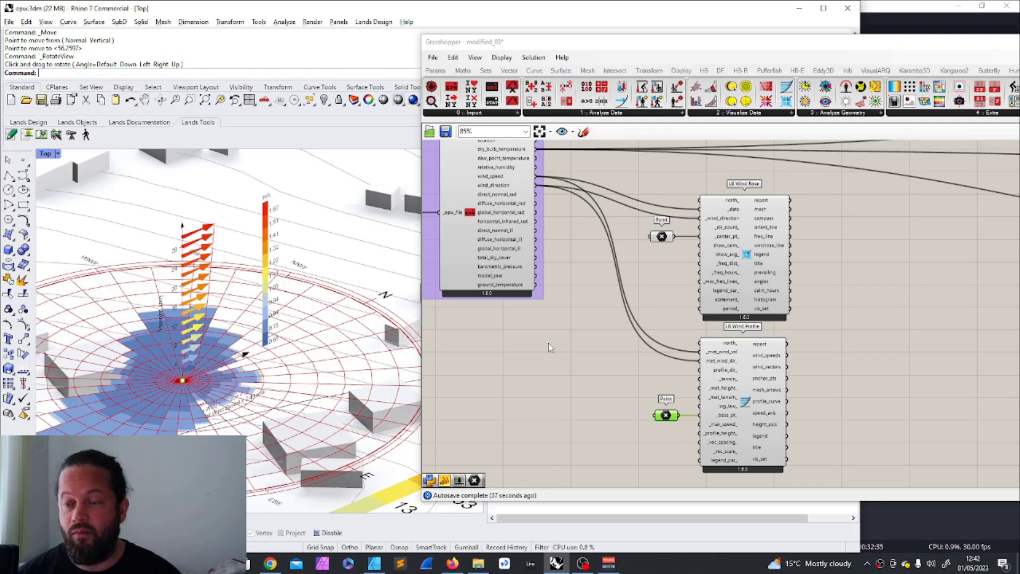
# Return to the LB Wind Speed component and examine its height and terrain inputs
pyautogui.scroll(-6, 548, 343)
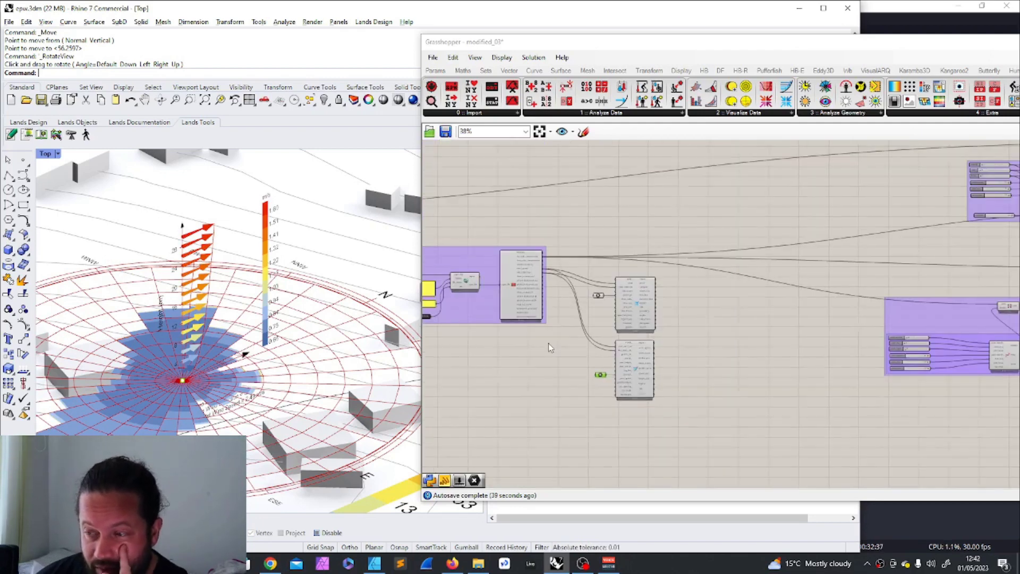
pyautogui.scroll(2, 497, 330)
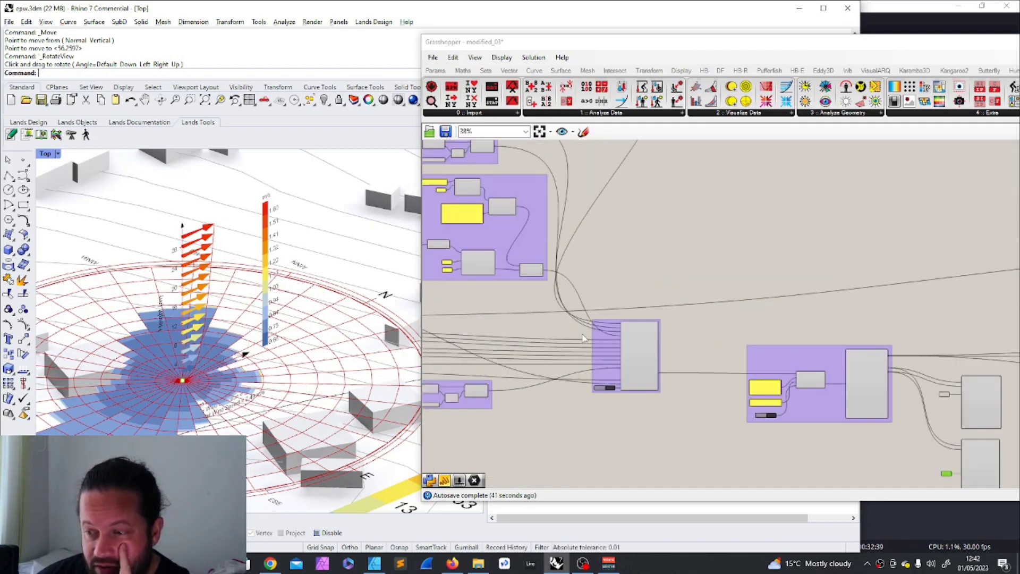
pyautogui.scroll(5, 494, 272)
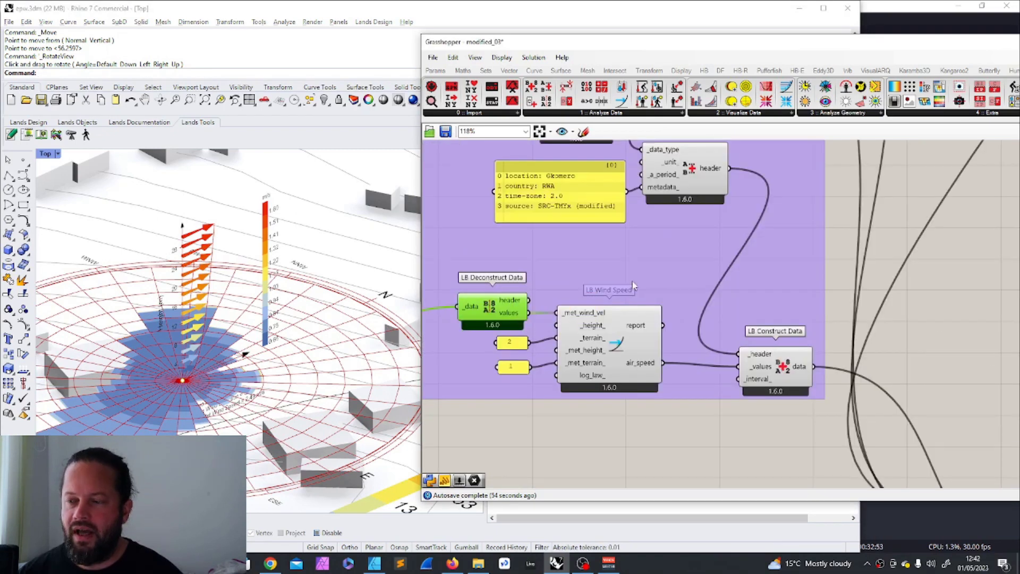
pyautogui.click(610, 330)
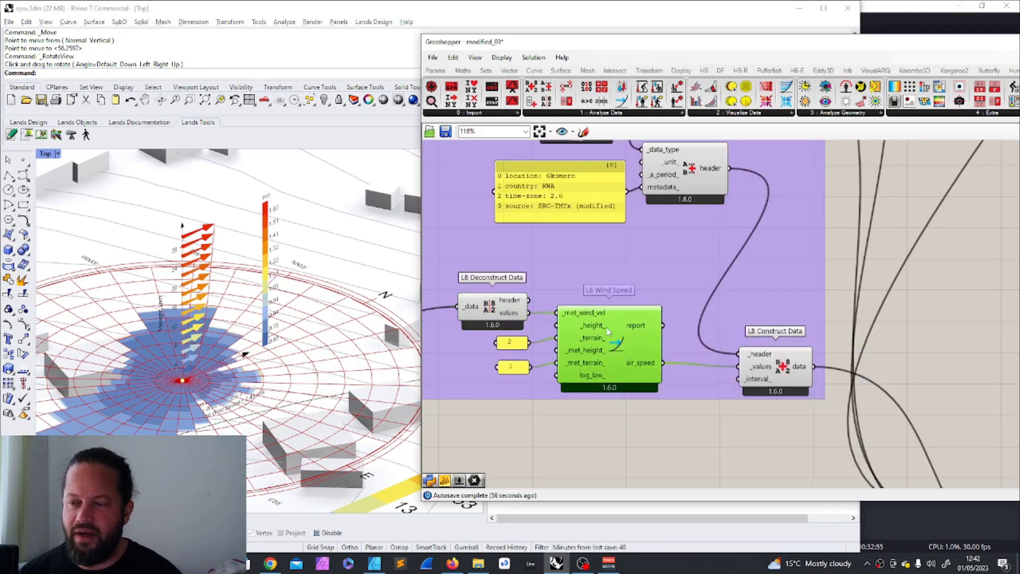
# Review the two terrain panels feeding the LB Wind Speed component
pyautogui.click(523, 342)
pyautogui.click(518, 365)
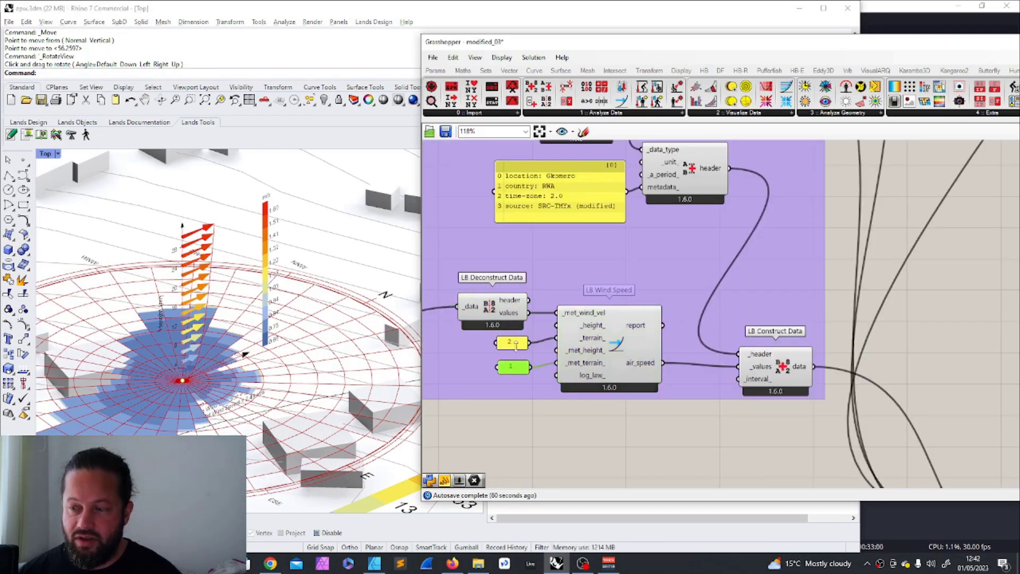
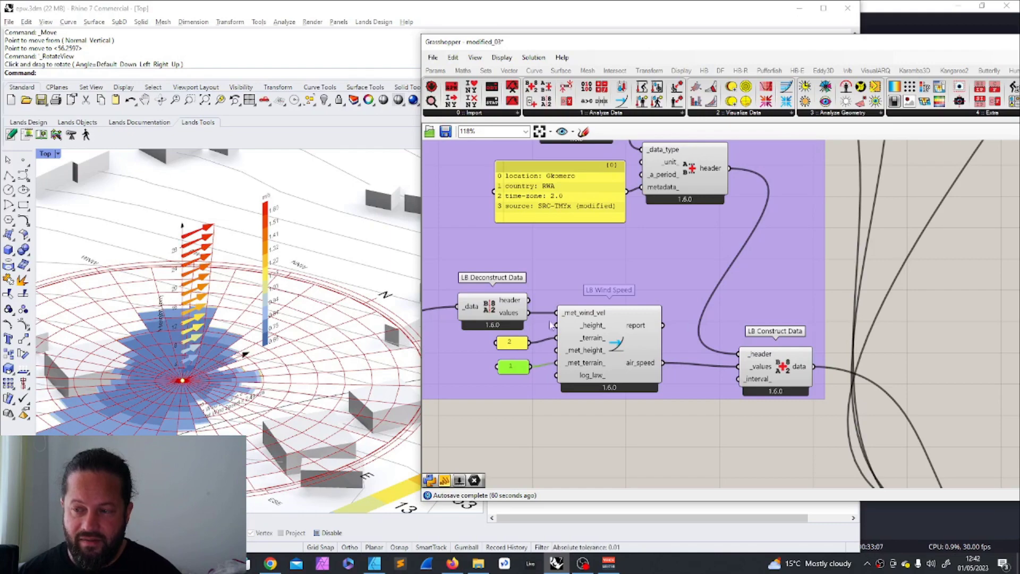
pyautogui.scroll(-4, 531, 319)
pyautogui.scroll(-4, 534, 303)
pyautogui.scroll(4, 696, 369)
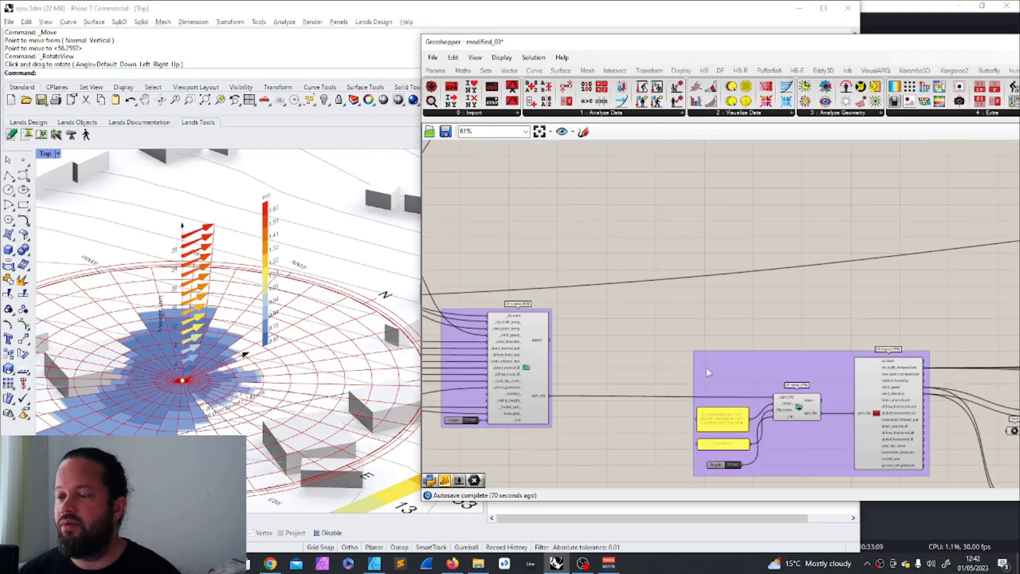
pyautogui.scroll(-4, 645, 353)
pyautogui.click(633, 113)
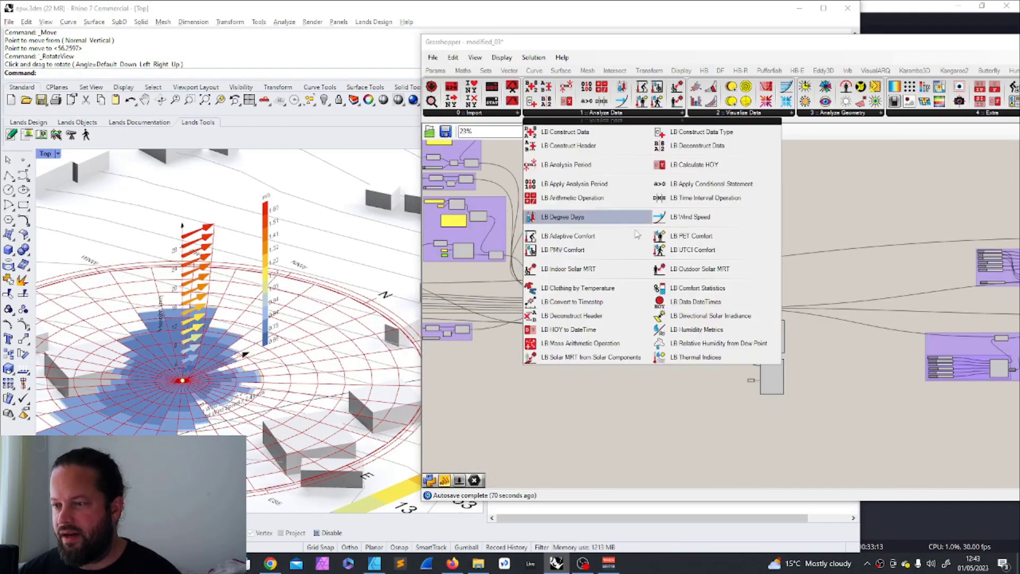
pyautogui.click(689, 217)
pyautogui.click(717, 353)
pyautogui.scroll(5, 723, 356)
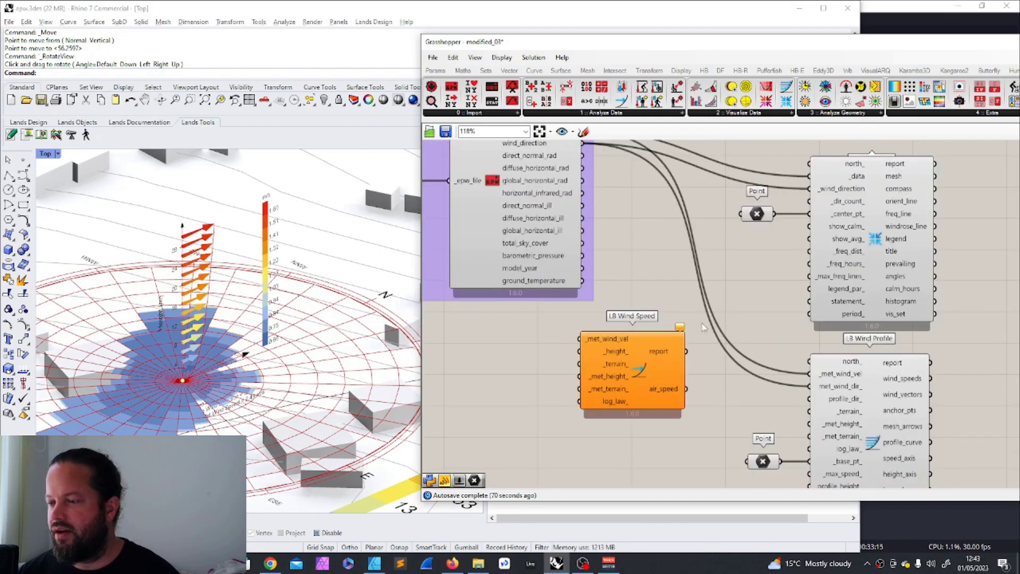
pyautogui.scroll(3, 569, 250)
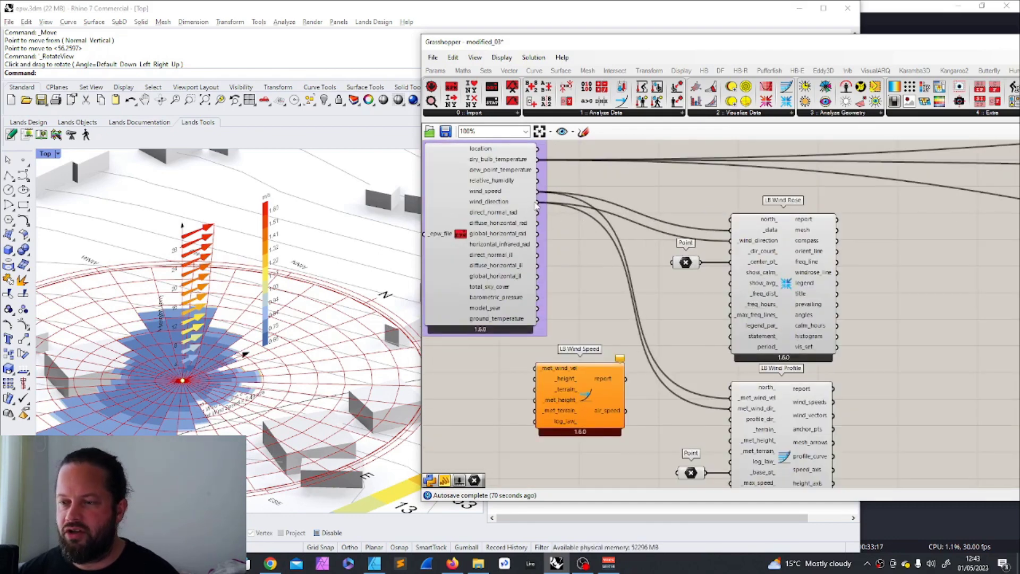
pyautogui.moveTo(536, 202); pyautogui.dragTo(534, 372)
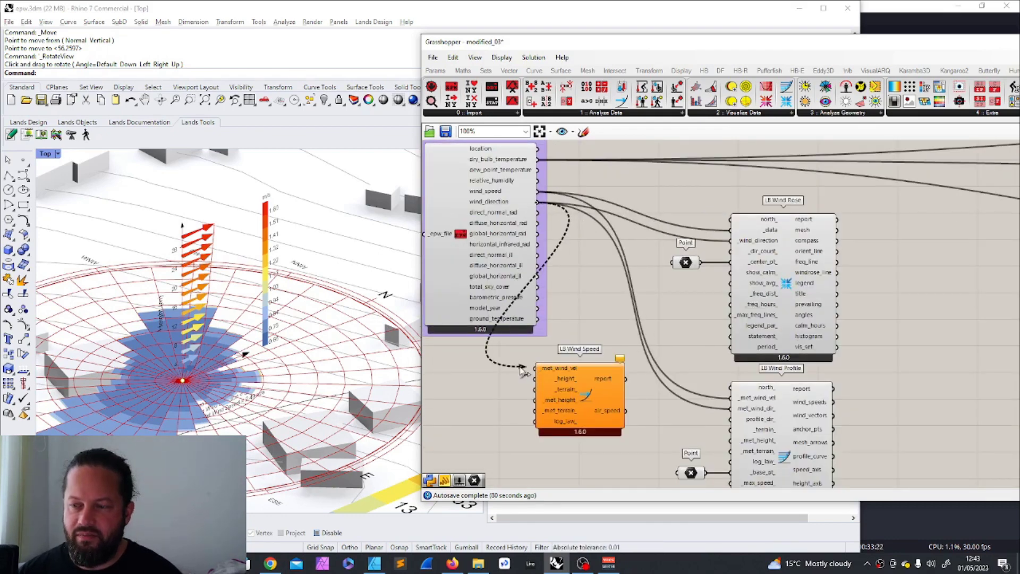
pyautogui.moveTo(537, 370); pyautogui.dragTo(599, 378)
pyautogui.scroll(1, 568, 361)
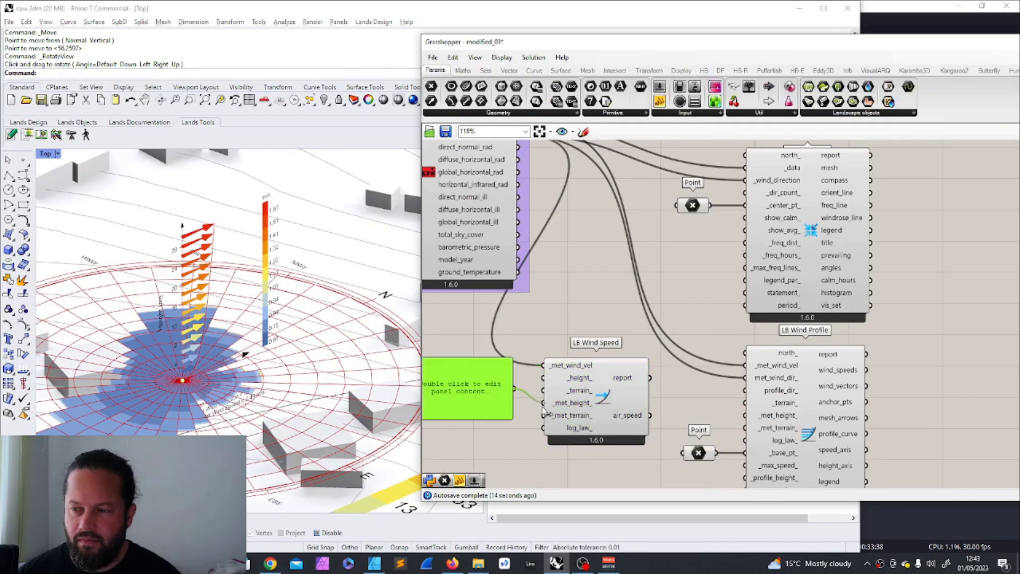
pyautogui.click(589, 391)
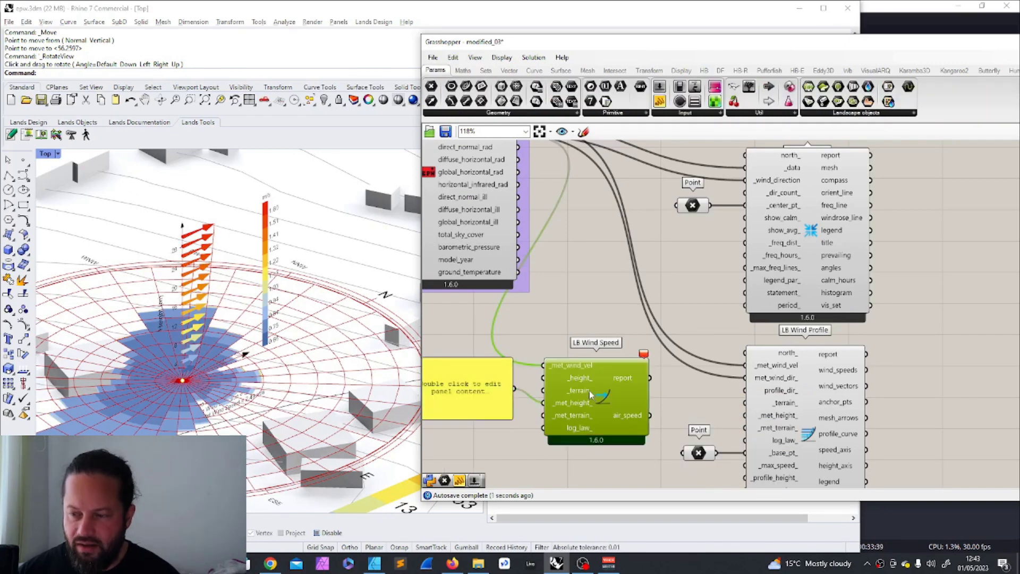
pyautogui.press('Delete')
# Move LB Wind Profile together with its Point parameter slightly further below the LB Wind Rose component
pyautogui.moveTo(564, 295); pyautogui.dragTo(786, 446)
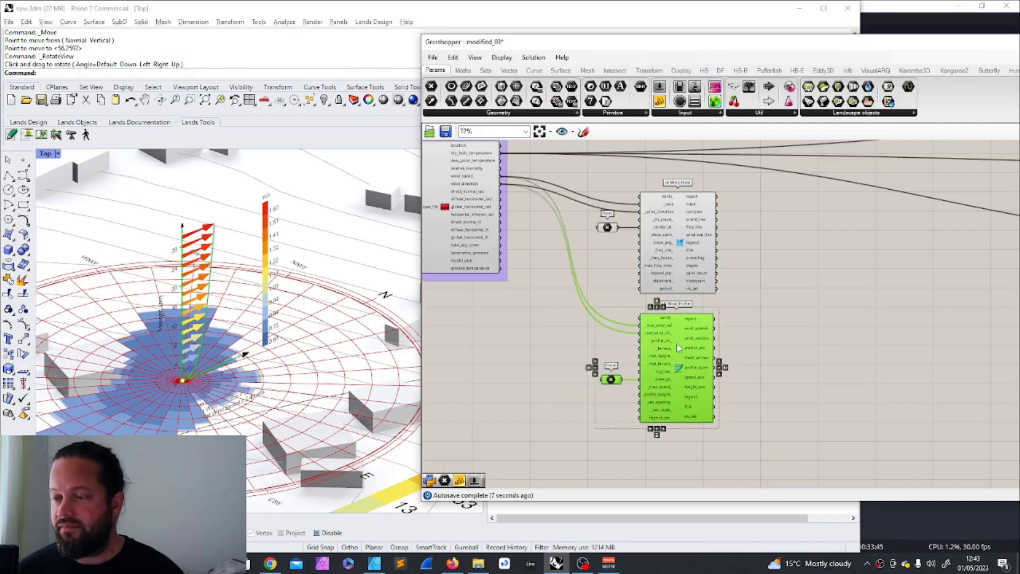
pyautogui.moveTo(690, 346); pyautogui.dragTo(680, 356)
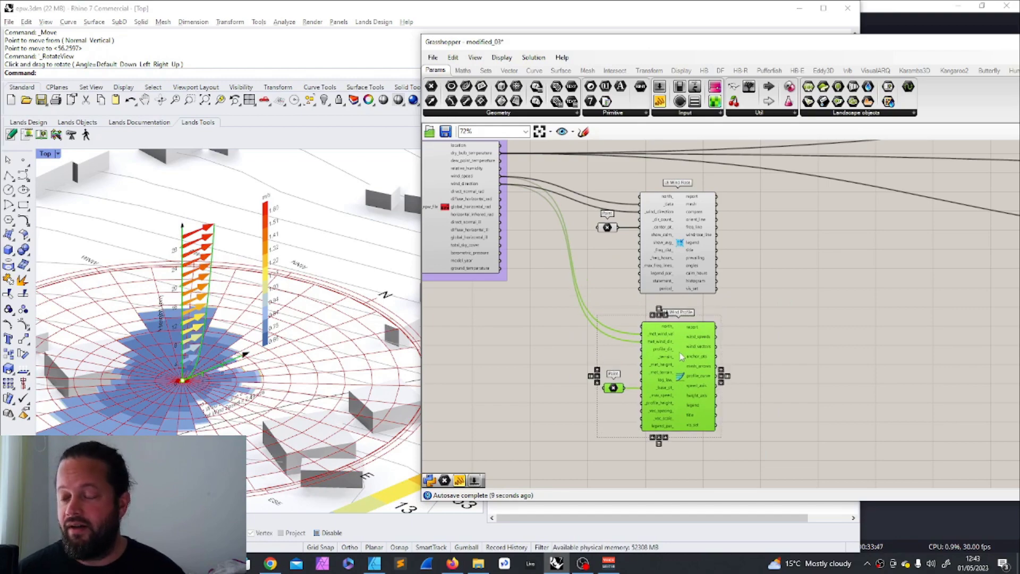
pyautogui.click(755, 349)
pyautogui.scroll(3, 754, 348)
pyautogui.scroll(-2, 656, 213)
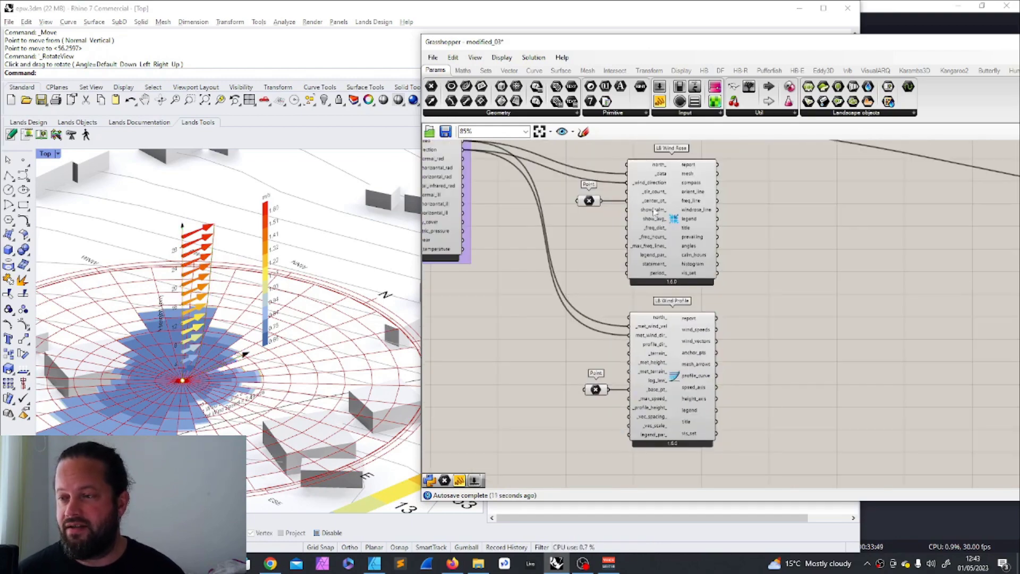
pyautogui.scroll(4, 651, 171)
pyautogui.scroll(-4, 648, 221)
pyautogui.moveTo(650, 363); pyautogui.dragTo(649, 282, button='right')
pyautogui.scroll(2, 649, 281)
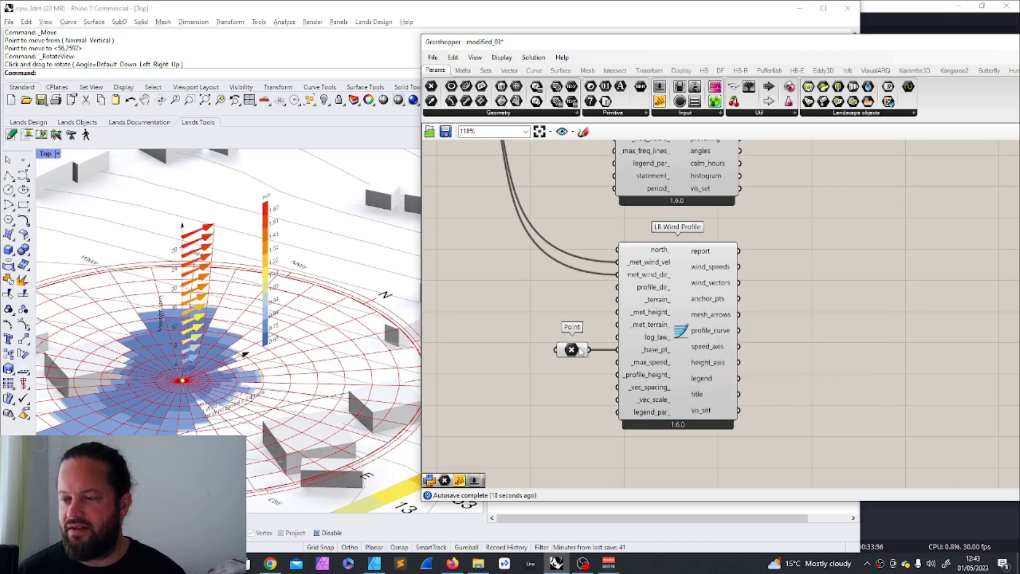
# Shift the Point parameter away from LB Wind Profile and feed a panel containing 2 into the component's _terrain_ input
pyautogui.click(580, 350)
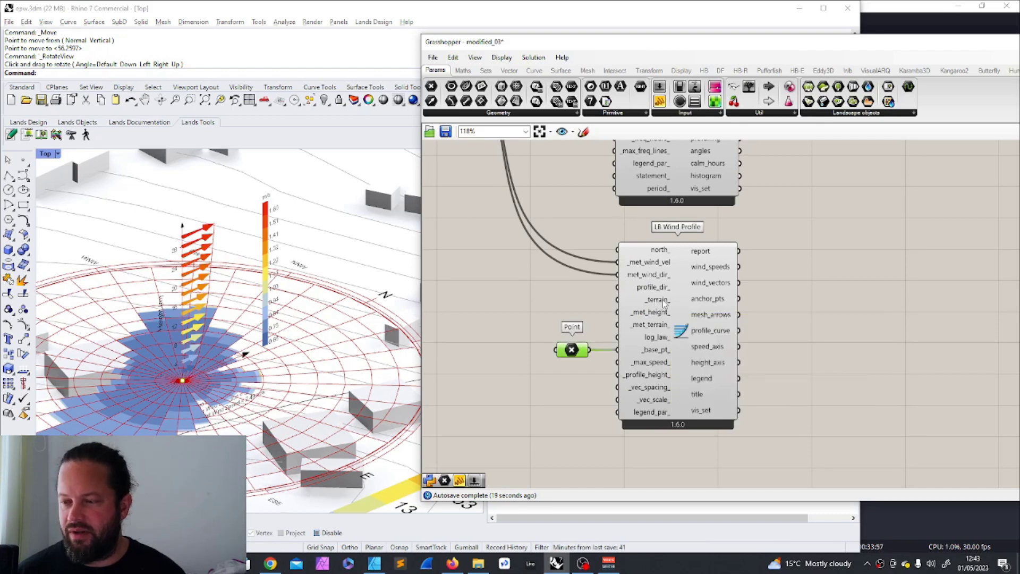
pyautogui.moveTo(663, 304)
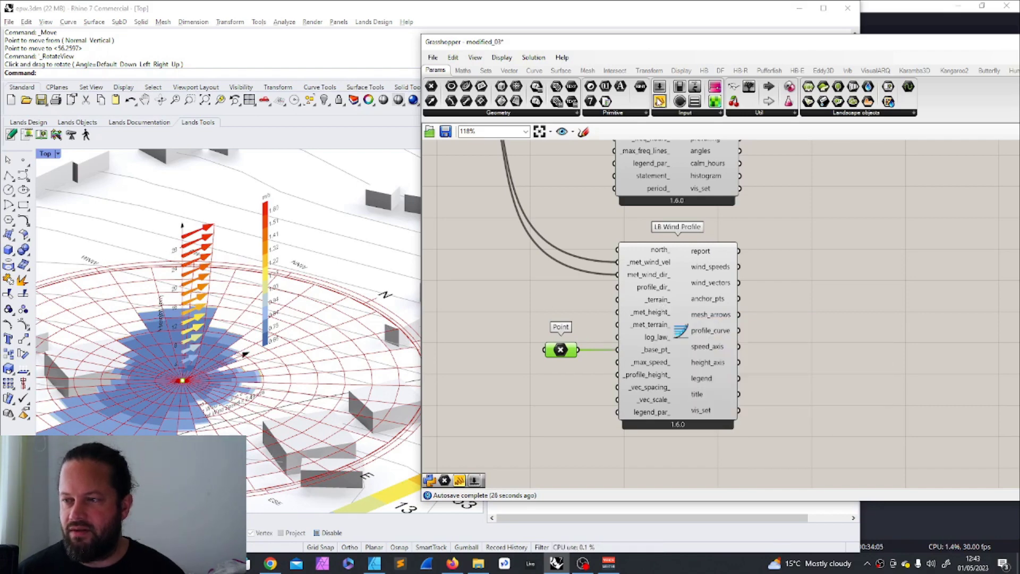
pyautogui.click(526, 287)
pyautogui.doubleClick(532, 289)
pyautogui.write('2')
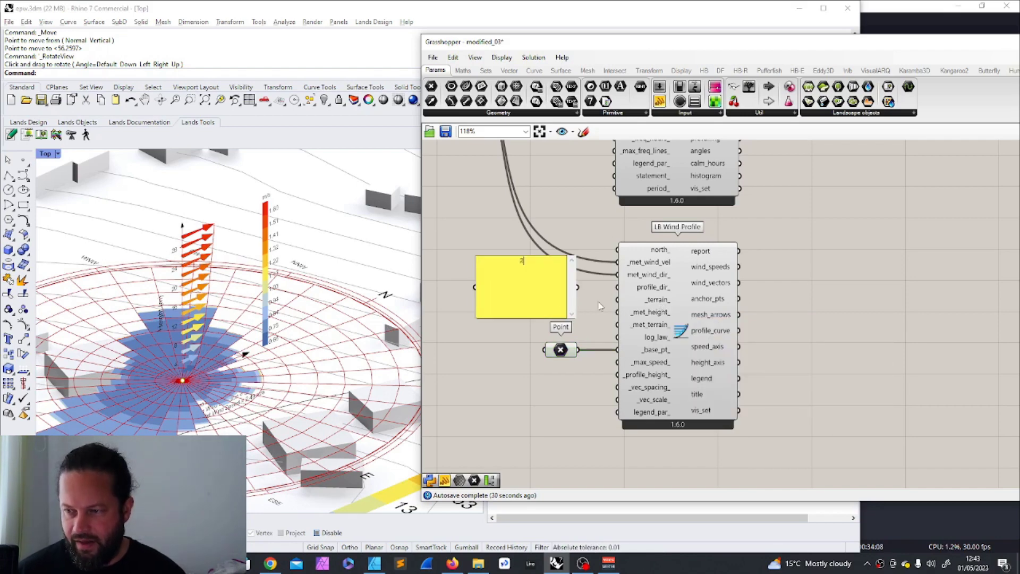
pyautogui.click(599, 303)
pyautogui.moveTo(524, 257); pyautogui.dragTo(617, 299)
pyautogui.scroll(-4, 534, 237)
pyautogui.scroll(3, 550, 228)
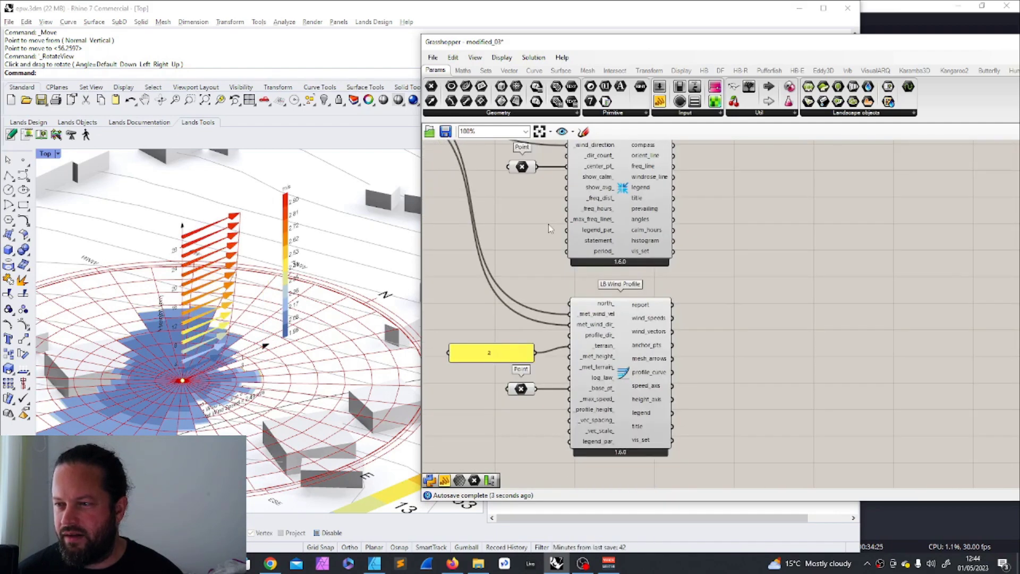
# Feed LB Wind Profile's _met_terrain_ input from a panel containing 2 and its _met_height_ input from a panel containing 1
pyautogui.scroll(1, 568, 255)
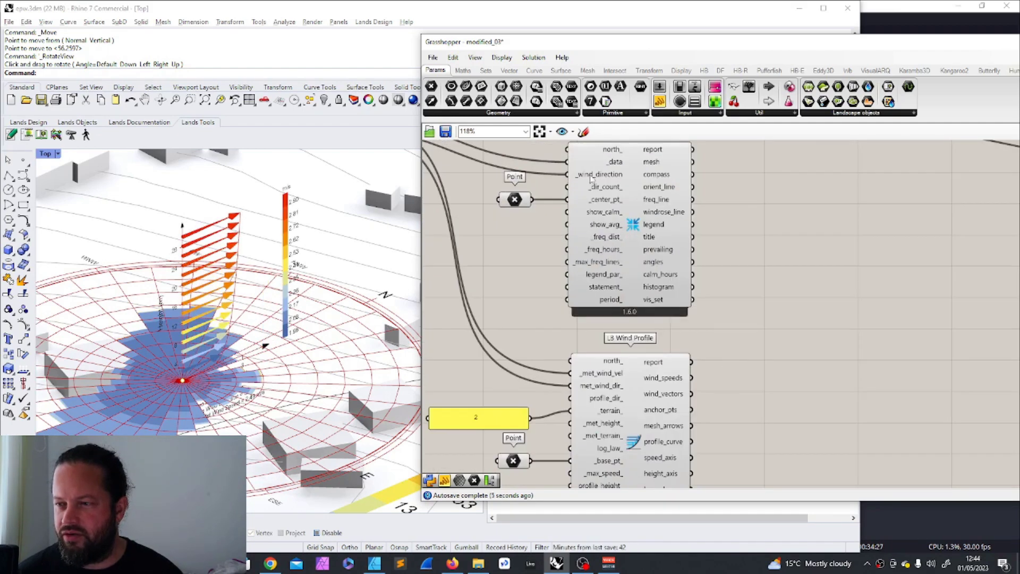
pyautogui.scroll(1, 682, 333)
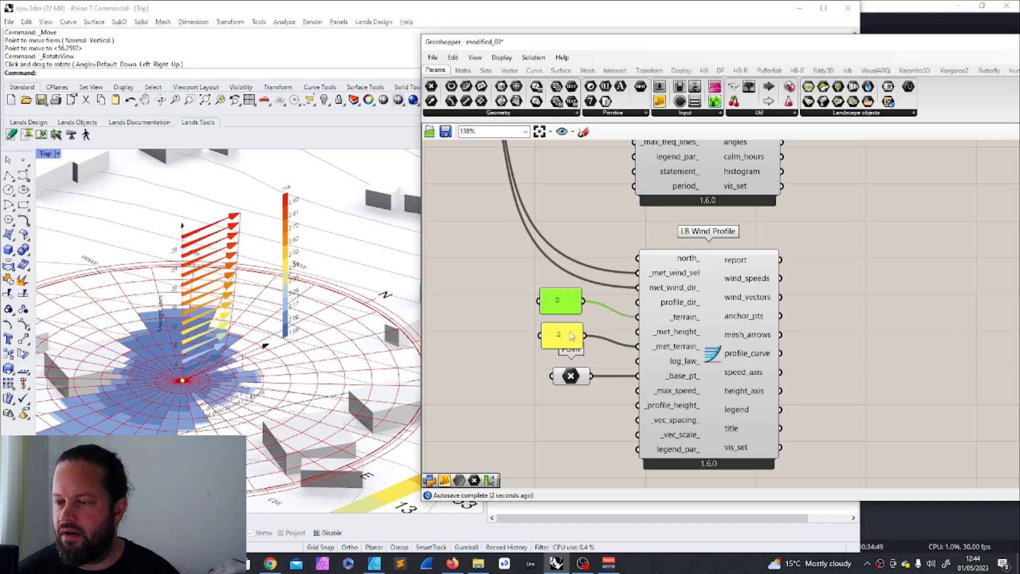
pyautogui.moveTo(571, 335); pyautogui.dragTo(637, 332)
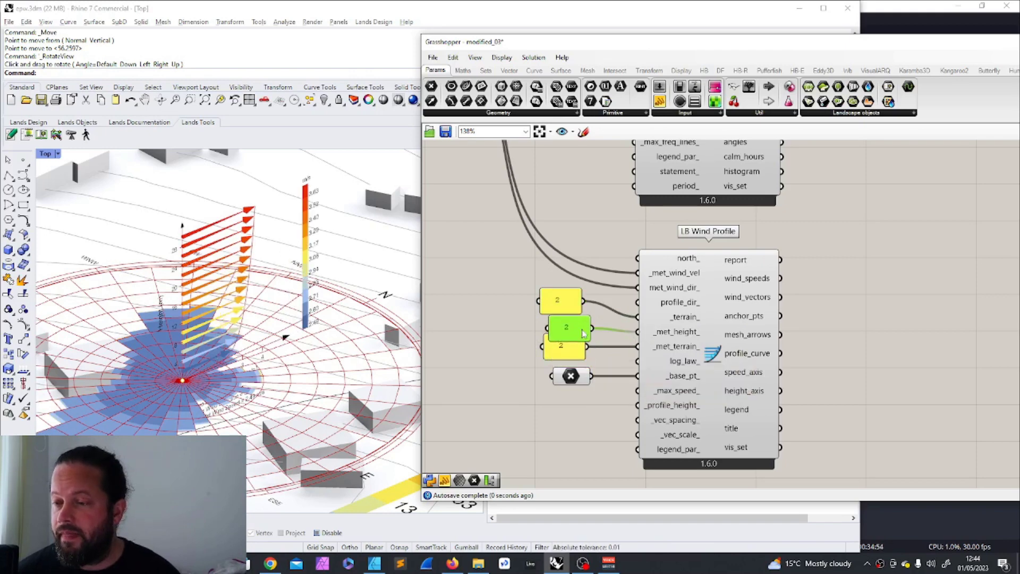
pyautogui.doubleClick(569, 330)
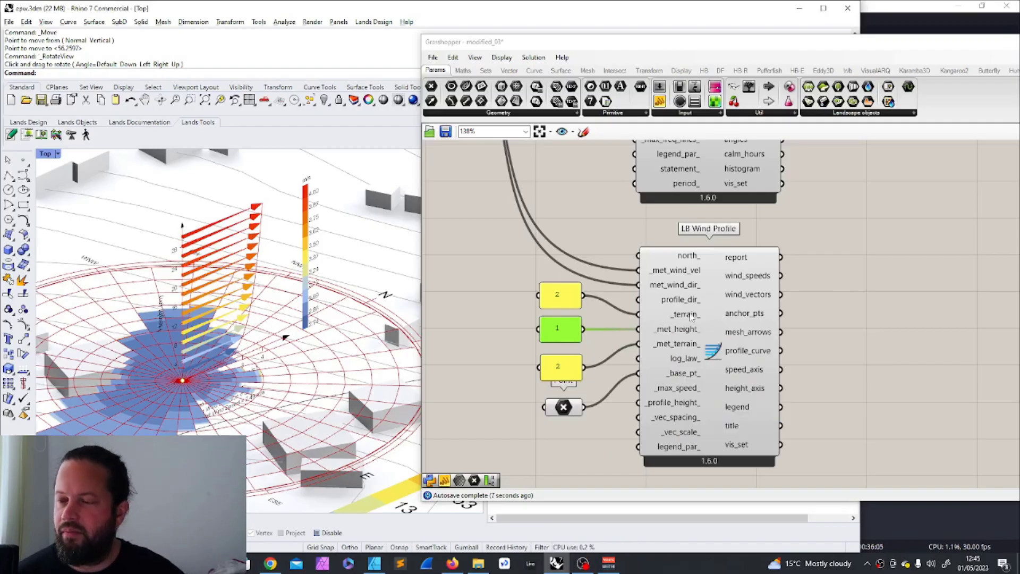
# Read the descriptions of LB Wind Profile's _terrain_, _met_terrain_ and _met_height_ inputs
pyautogui.moveTo(680, 318)
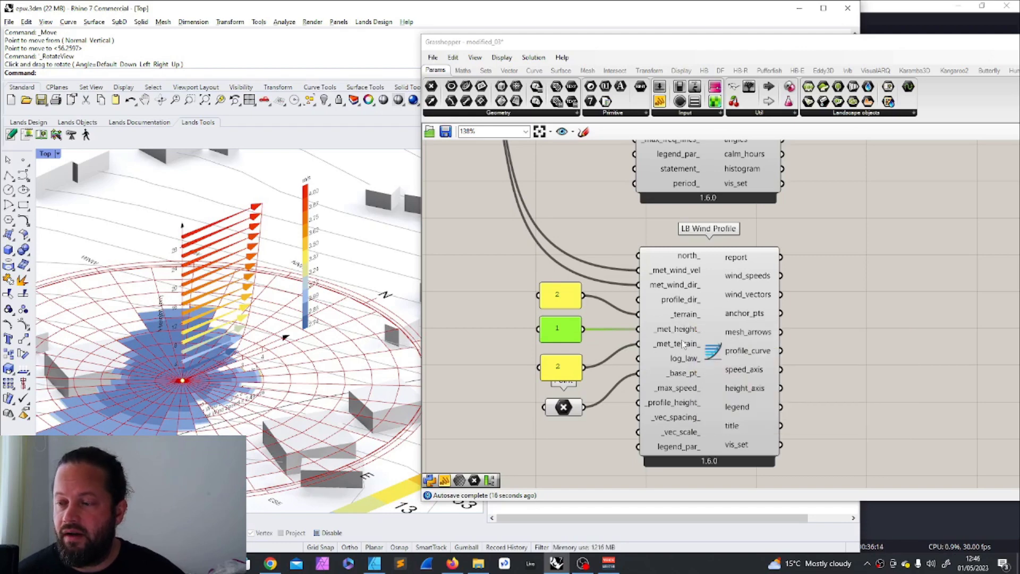
pyautogui.moveTo(682, 348)
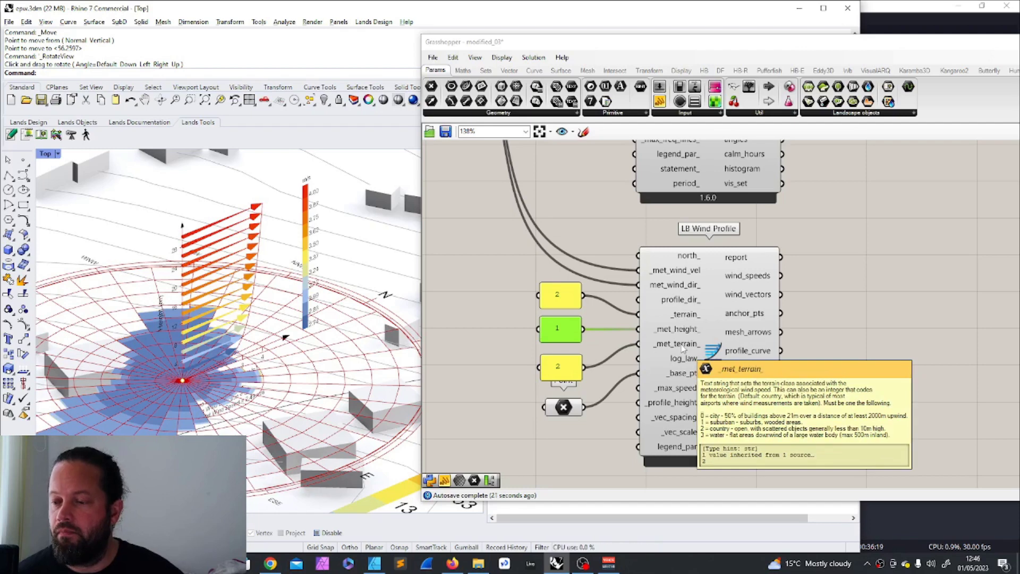
pyautogui.click(571, 375)
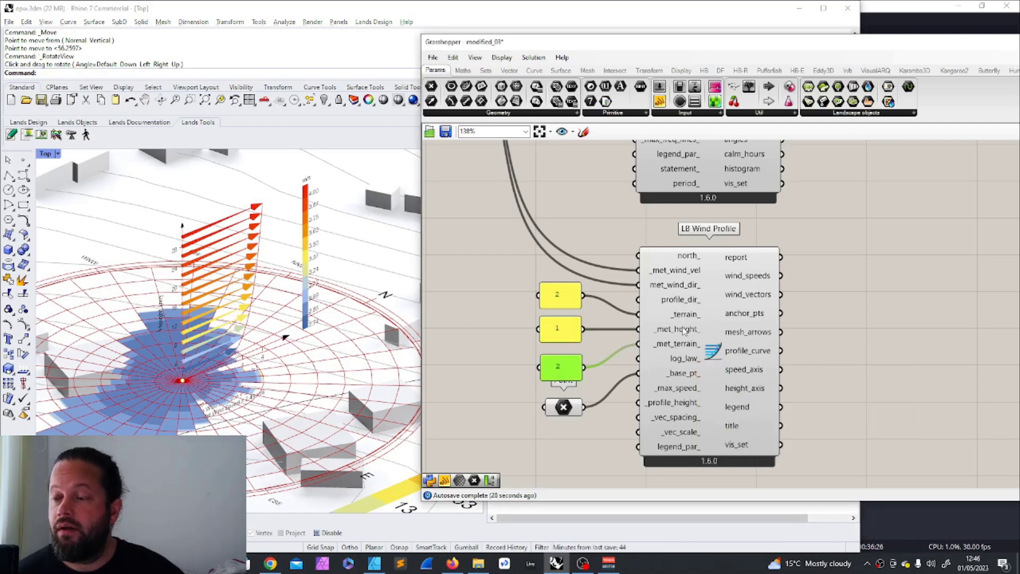
pyautogui.moveTo(684, 332)
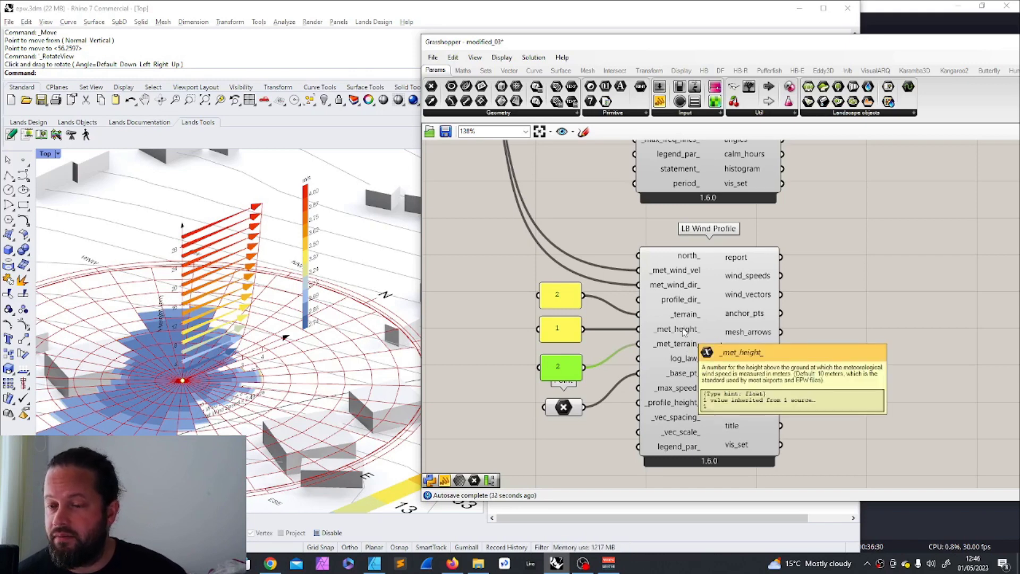
# Duplicate the existing LB Wind Speed component and place the copy below LB Import EPW, beside LB Wind Profile
pyautogui.scroll(-10, 682, 331)
pyautogui.scroll(8, 526, 263)
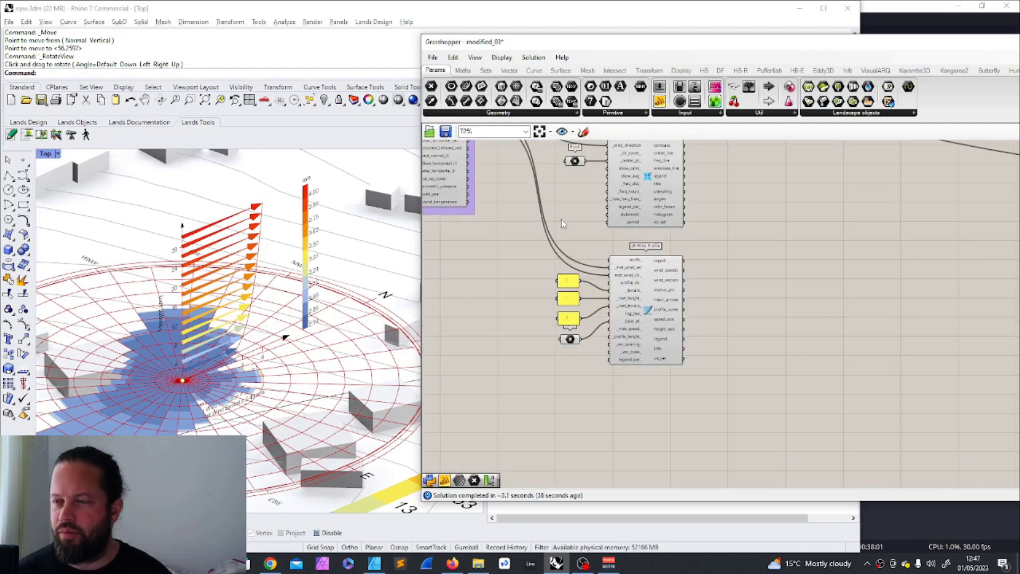
pyautogui.scroll(-5, 548, 270)
pyautogui.scroll(6, 454, 191)
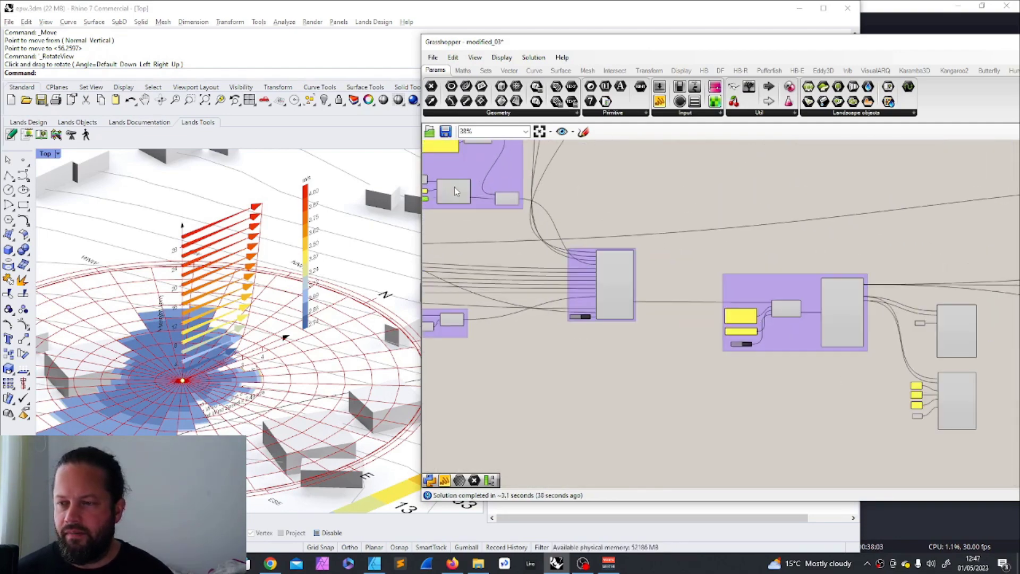
pyautogui.scroll(2, 454, 191)
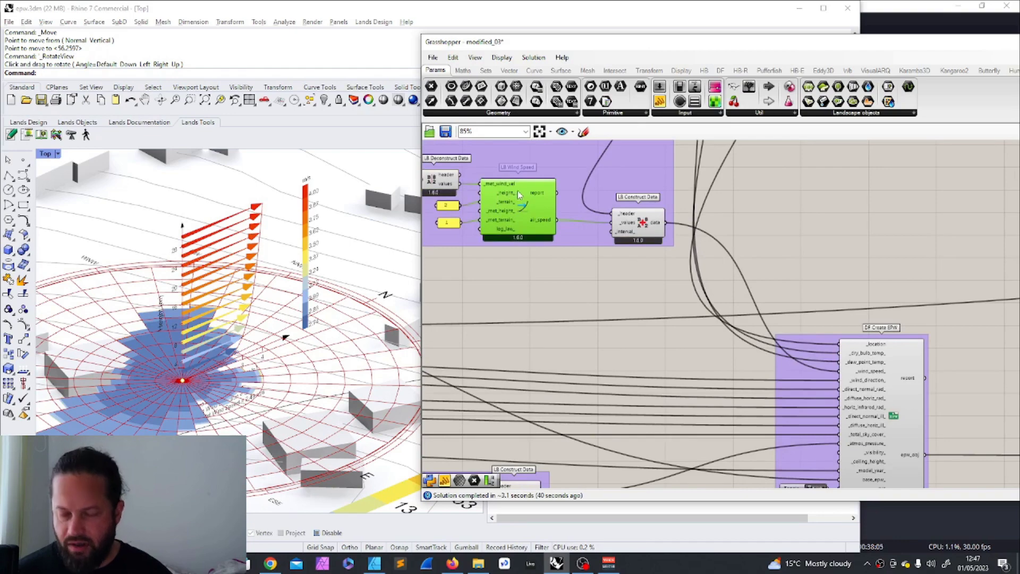
pyautogui.scroll(-4, 525, 198)
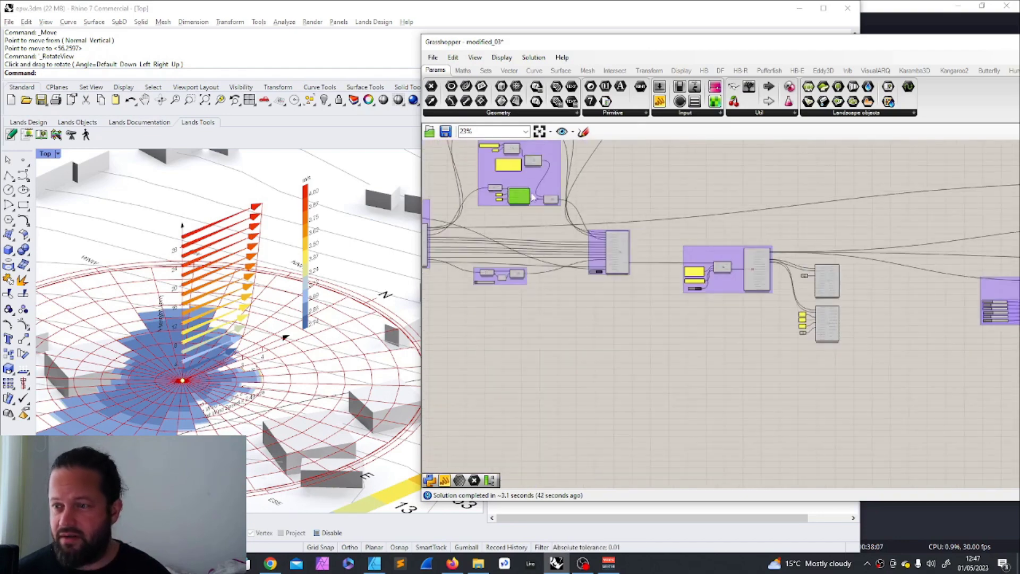
pyautogui.moveTo(519, 199); pyautogui.dragTo(644, 277)
pyautogui.moveTo(644, 278); pyautogui.dragTo(692, 307)
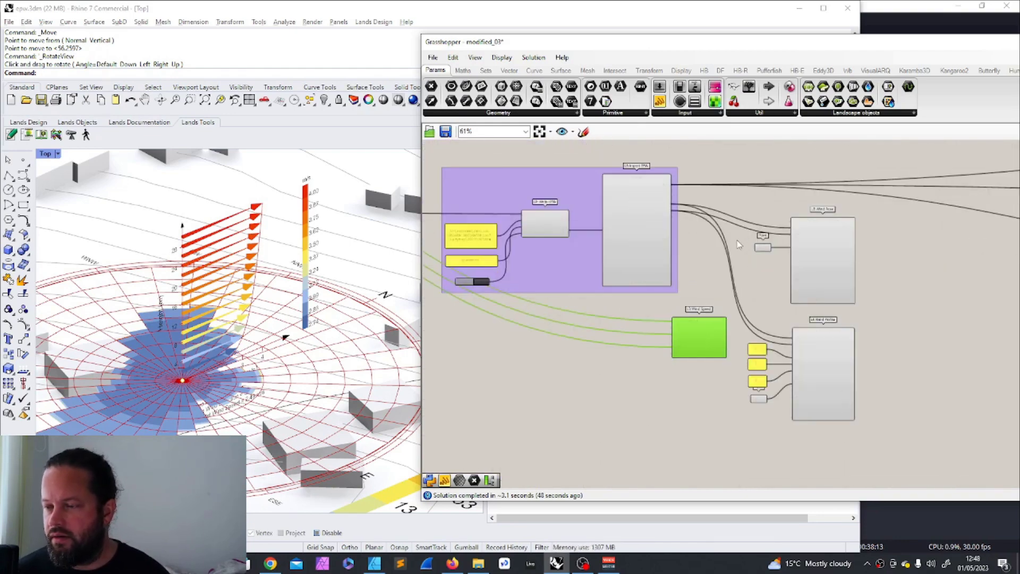
# Return to the original LB Wind Speed group and move its LB Deconstruct Data component up, away from the terrain panels
pyautogui.scroll(4, 730, 234)
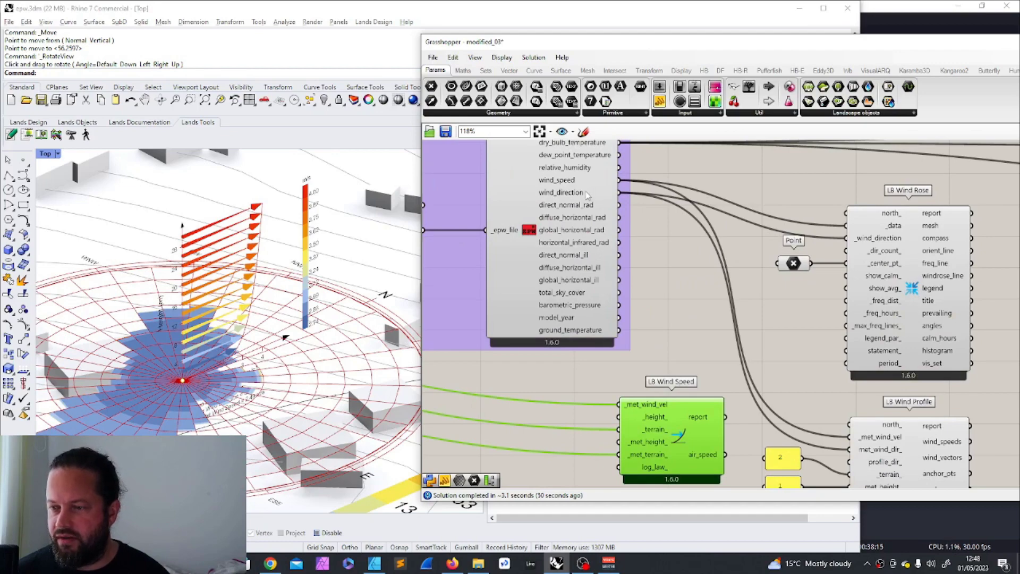
pyautogui.scroll(-9, 635, 233)
pyautogui.scroll(5, 451, 220)
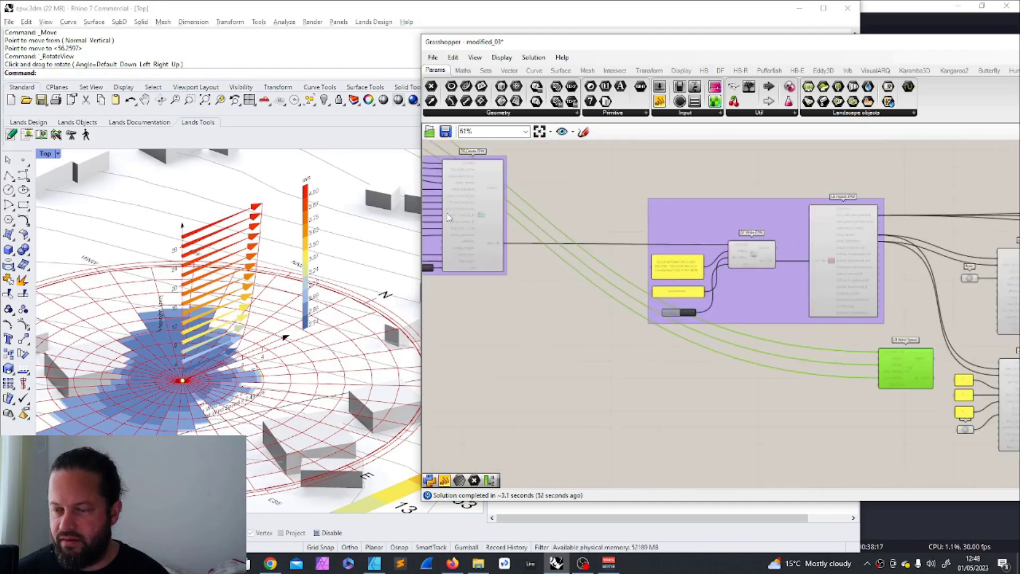
pyautogui.scroll(-5, 451, 219)
pyautogui.scroll(7, 642, 230)
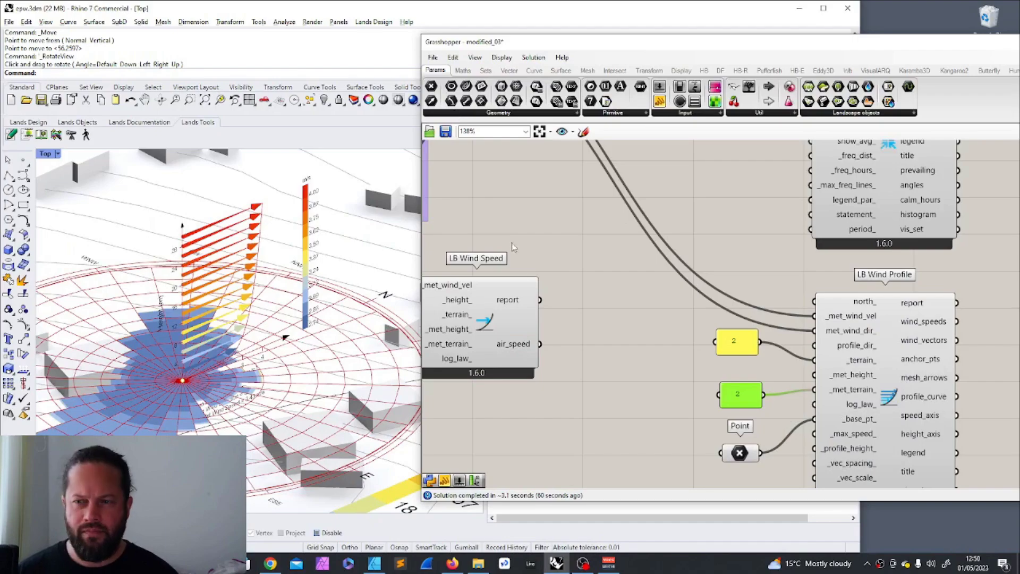
pyautogui.scroll(-5, 569, 291)
pyautogui.scroll(10, 514, 234)
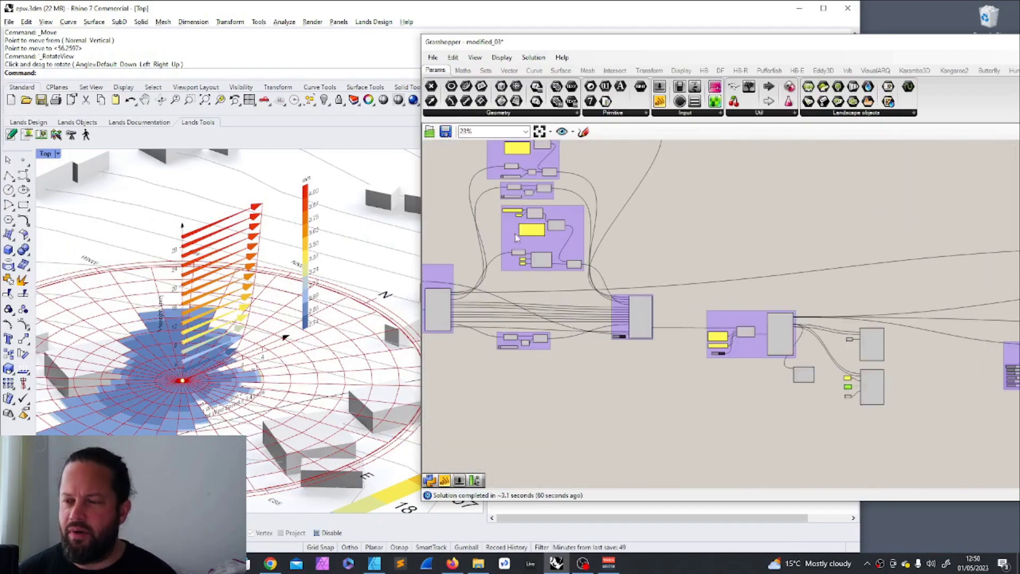
pyautogui.moveTo(524, 257); pyautogui.dragTo(522, 225)
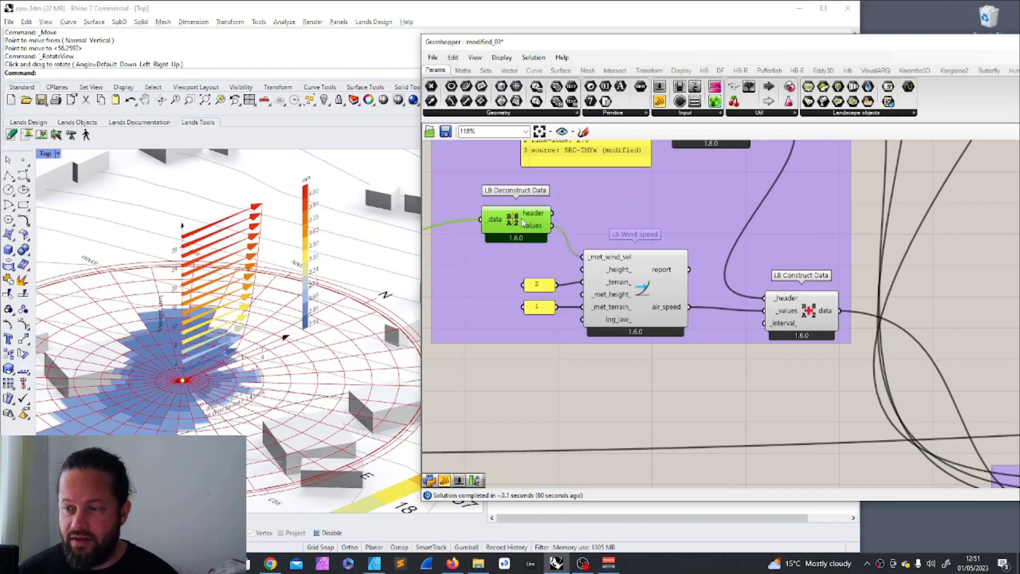
# Review the terrain panels on the original LB Wind Speed against the site model, and read the _met_terrain_ input's description
pyautogui.click(544, 285)
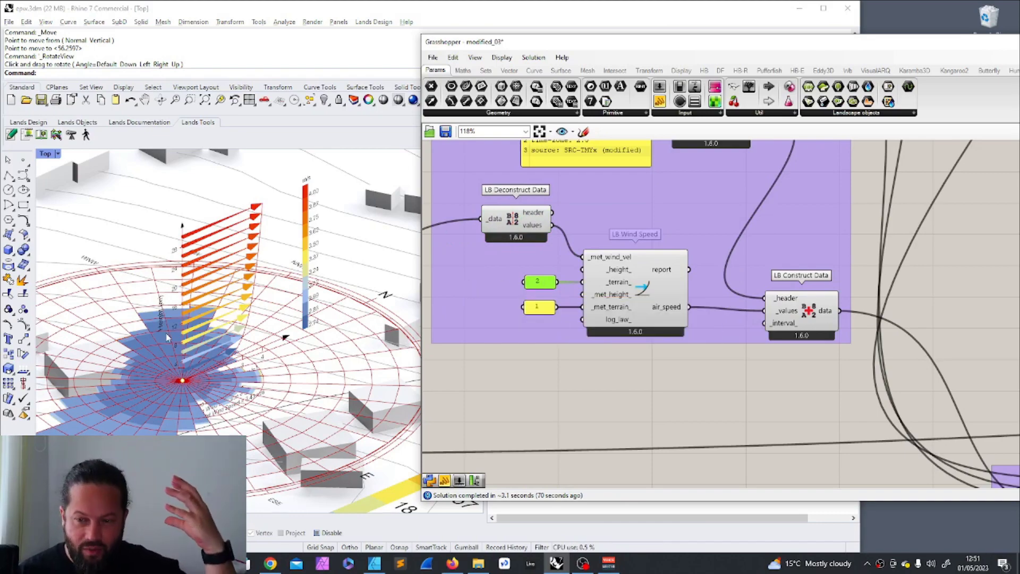
pyautogui.scroll(-5, 213, 372)
pyautogui.scroll(10, 214, 396)
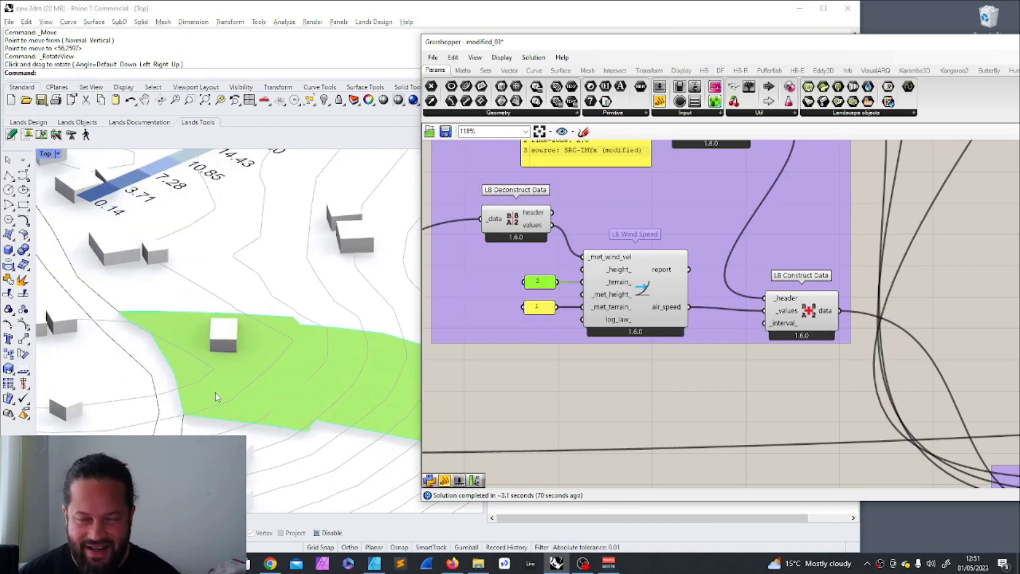
pyautogui.scroll(-5, 215, 393)
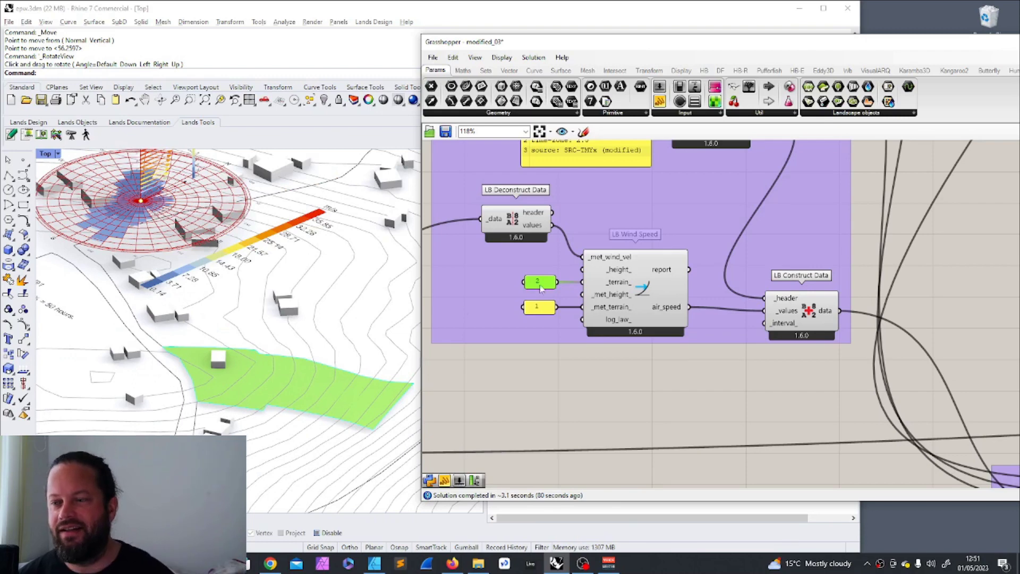
pyautogui.moveTo(530, 195); pyautogui.dragTo(529, 216)
pyautogui.scroll(4, 582, 286)
pyautogui.moveTo(524, 280); pyautogui.dragTo(522, 280)
pyautogui.moveTo(649, 282)
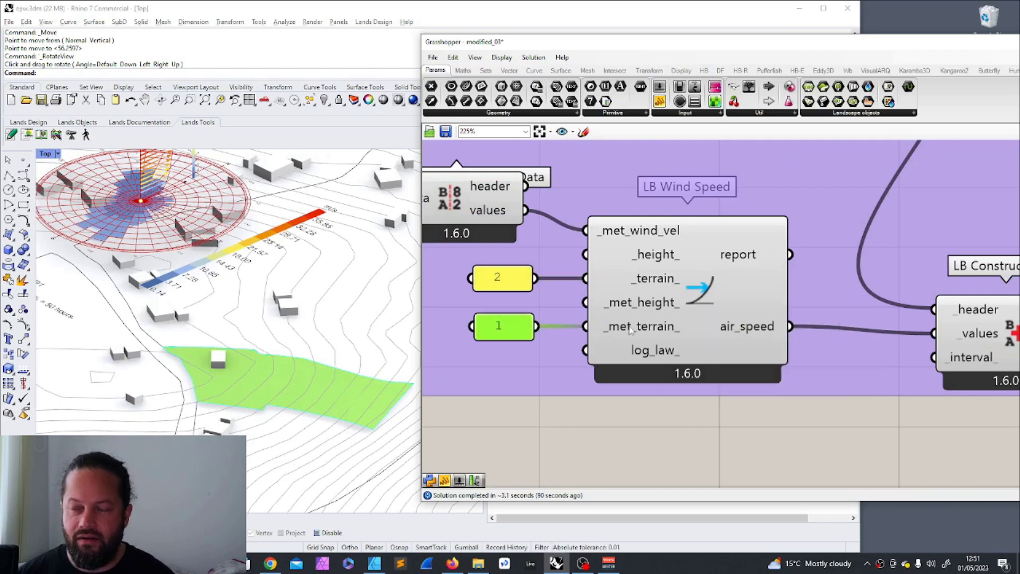
pyautogui.moveTo(630, 331)
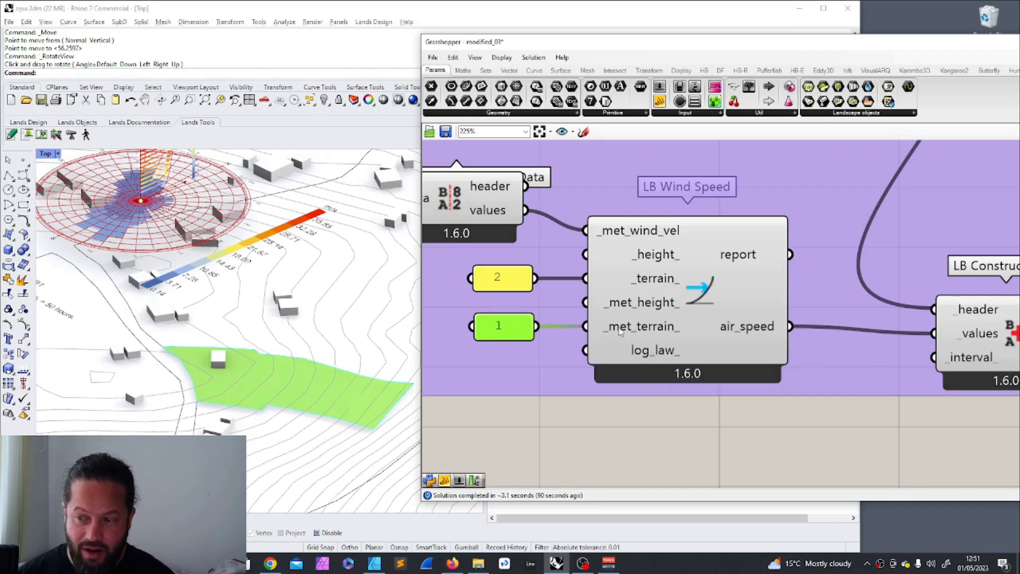
pyautogui.moveTo(628, 331)
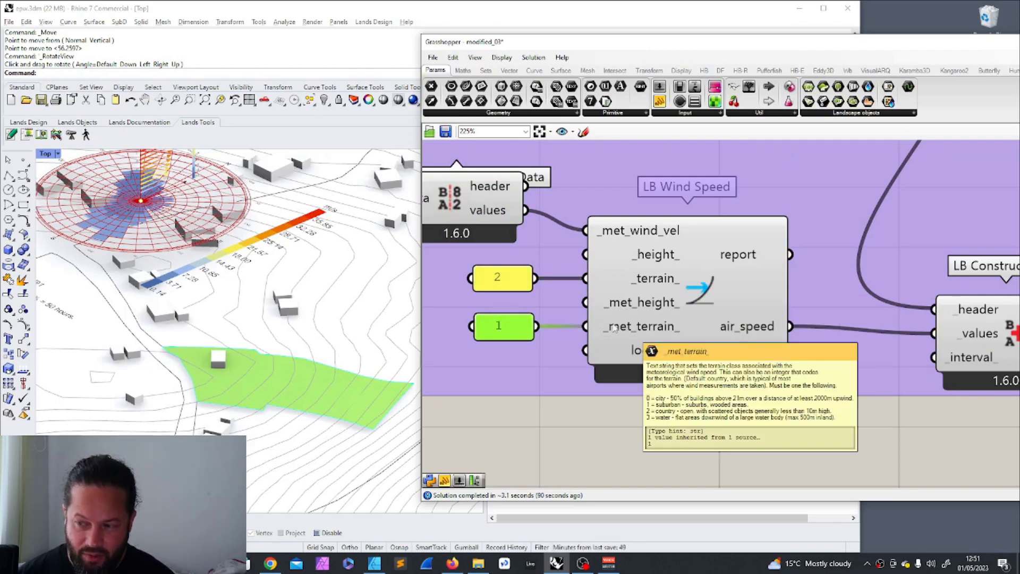
# Move LB Wind Speed's two terrain panels down and feed its _height_ input from a panel containing 10
pyautogui.click(508, 283)
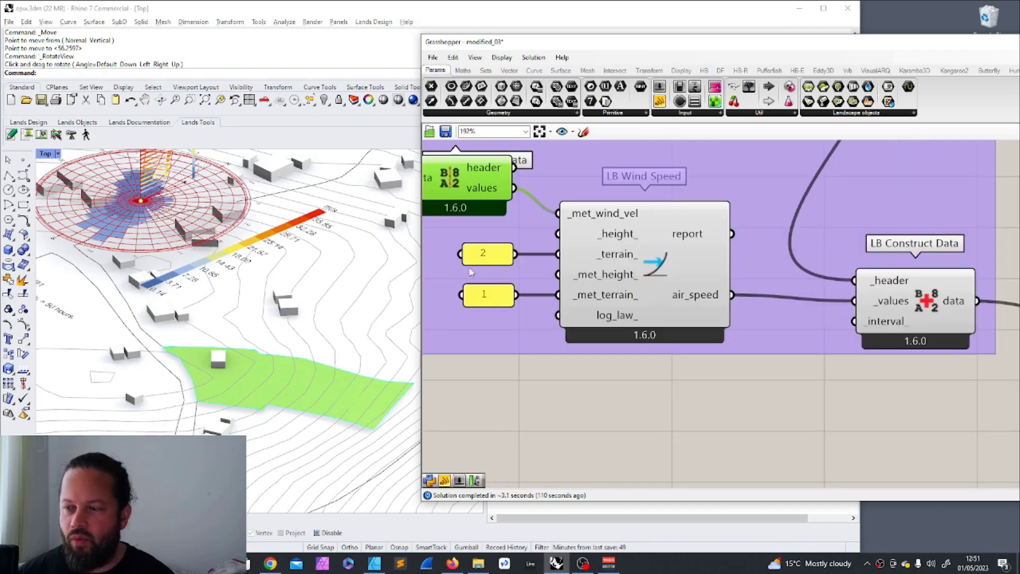
pyautogui.click(487, 257)
pyautogui.keyDown('shift'); pyautogui.click(494, 295); pyautogui.keyUp('shift')
pyautogui.moveTo(494, 295); pyautogui.dragTo(494, 308)
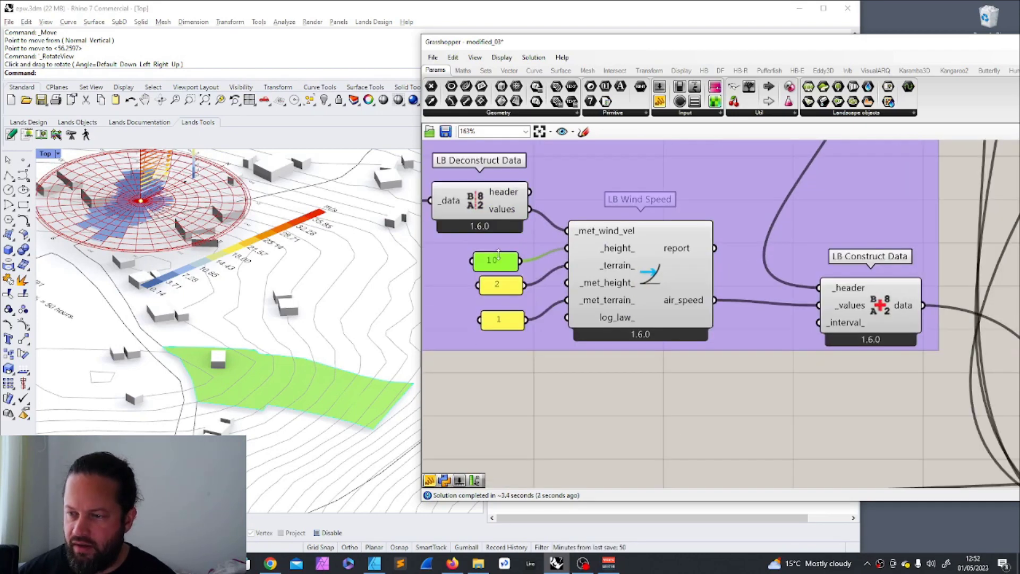
pyautogui.moveTo(509, 263); pyautogui.dragTo(517, 256)
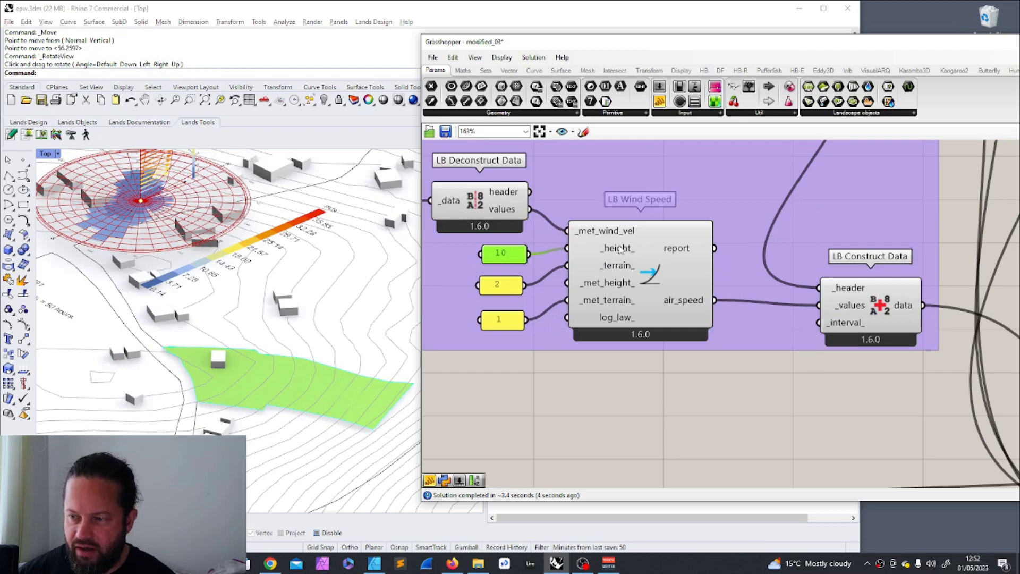
# Try UVInterval as the type hint for LB Wind Speed's _height_ input
pyautogui.moveTo(624, 253)
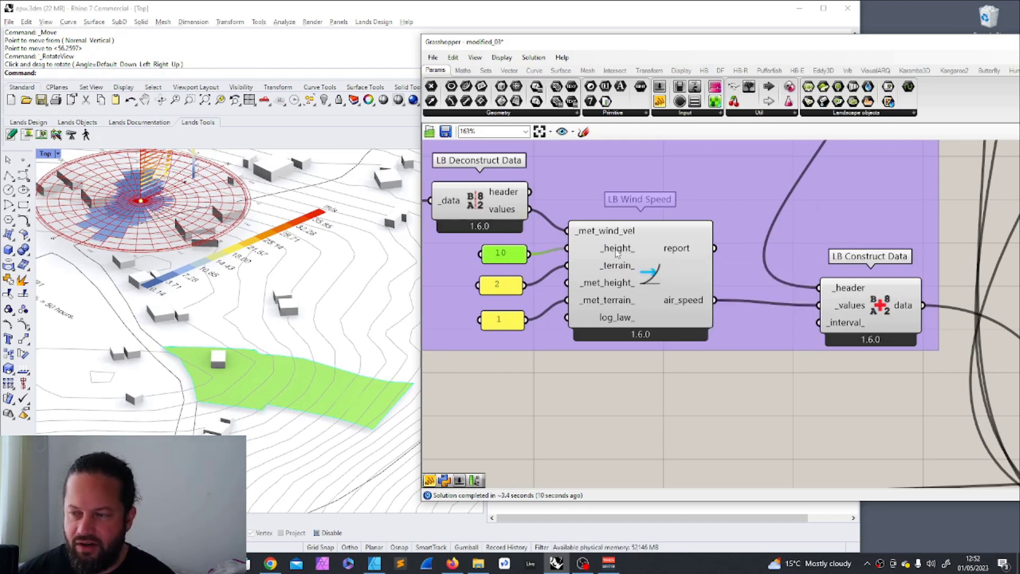
pyautogui.rightClick(617, 253)
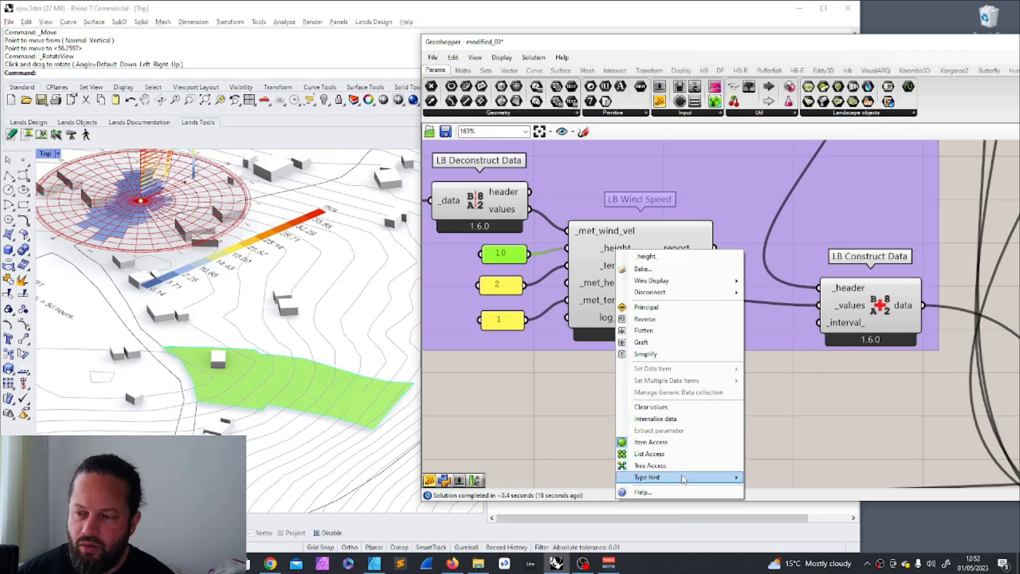
pyautogui.moveTo(684, 479)
pyautogui.click(806, 319)
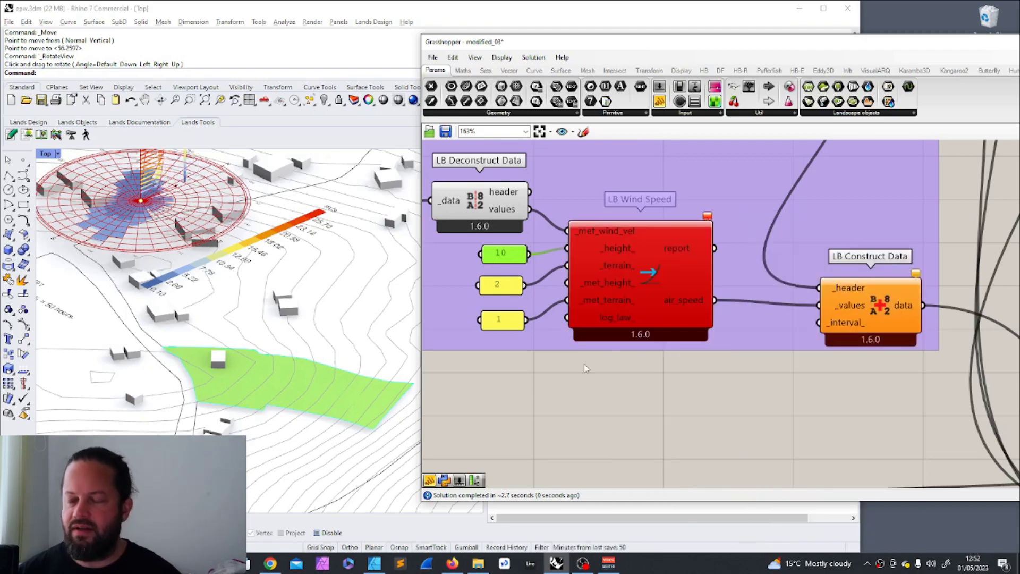
# Set the type hint of LB Wind Speed's _height_ input to int and align the panel containing 10 beside it
pyautogui.rightClick(626, 254)
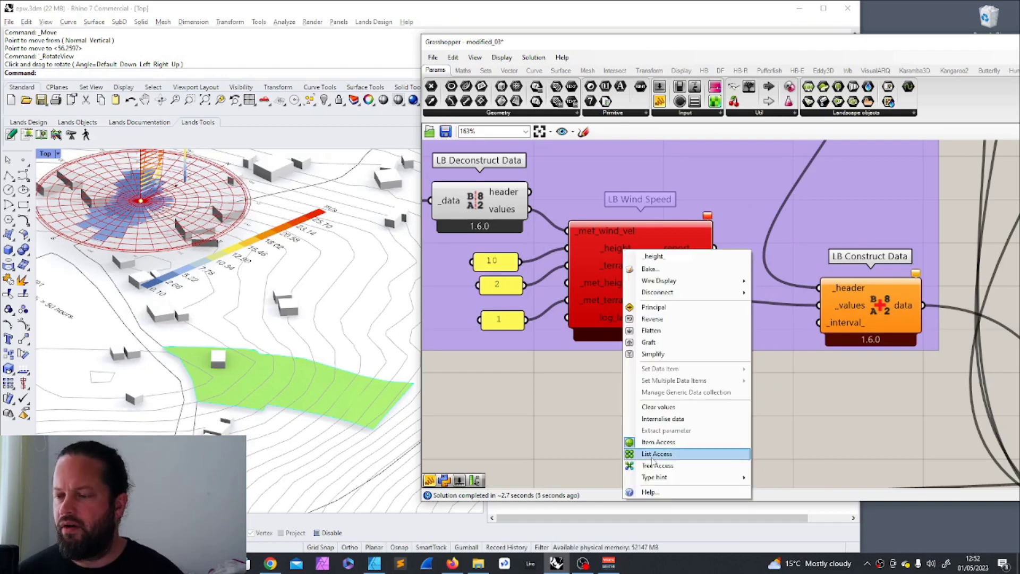
pyautogui.moveTo(685, 477)
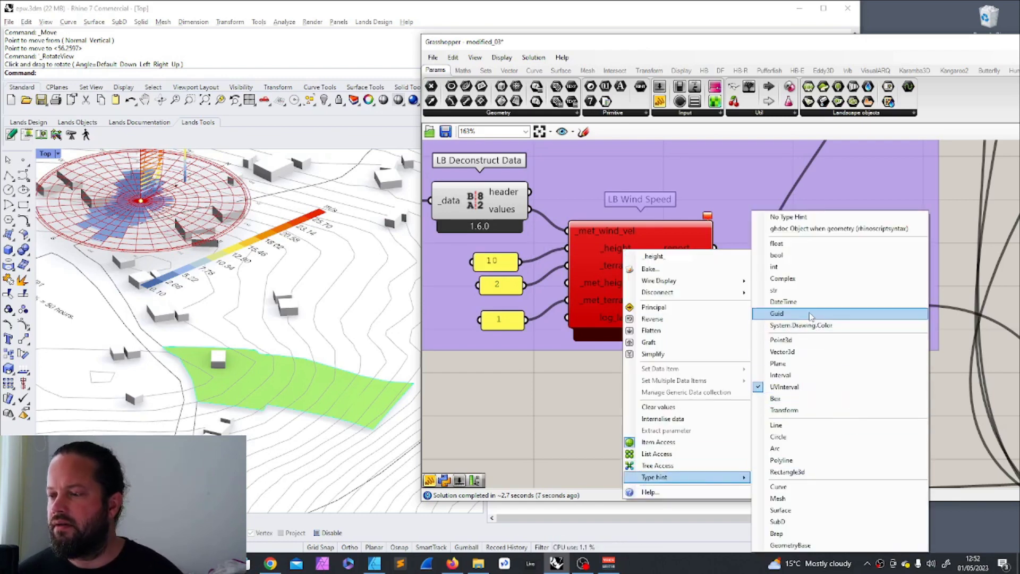
pyautogui.click(801, 267)
pyautogui.moveTo(508, 268)
pyautogui.mouseDown()
pyautogui.moveTo(521, 258)
pyautogui.moveTo(514, 262)
pyautogui.mouseUp()
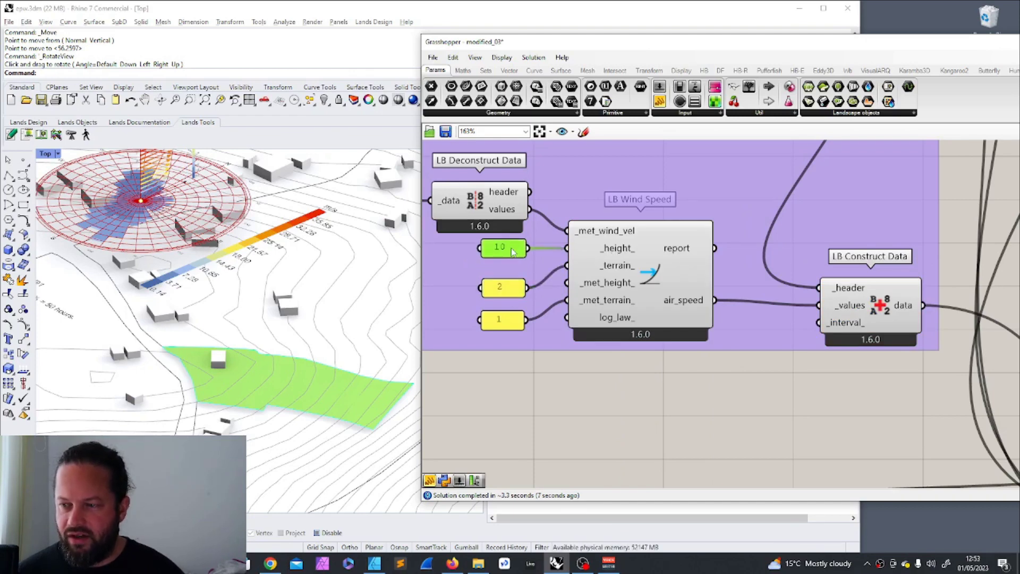
pyautogui.moveTo(513, 251); pyautogui.dragTo(515, 258)
pyautogui.moveTo(635, 244); pyautogui.dragTo(646, 249)
# Follow the adjusted wind speed data to the DF Create EPW component and look at the site model
pyautogui.scroll(-8, 558, 248)
pyautogui.click(671, 315)
pyautogui.scroll(5, 674, 314)
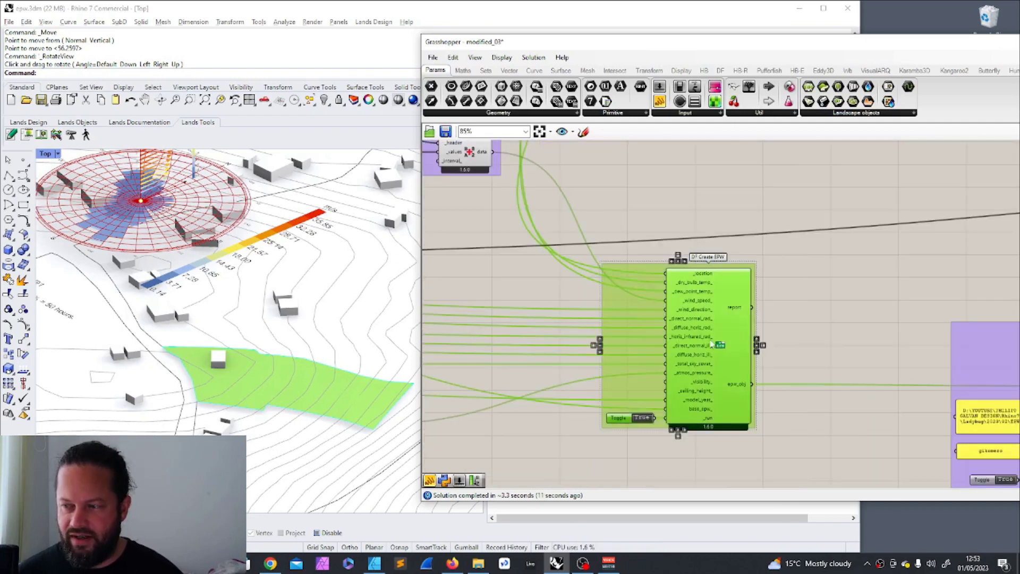
pyautogui.moveTo(721, 323); pyautogui.dragTo(679, 317, button='right')
pyautogui.scroll(-2, 679, 317)
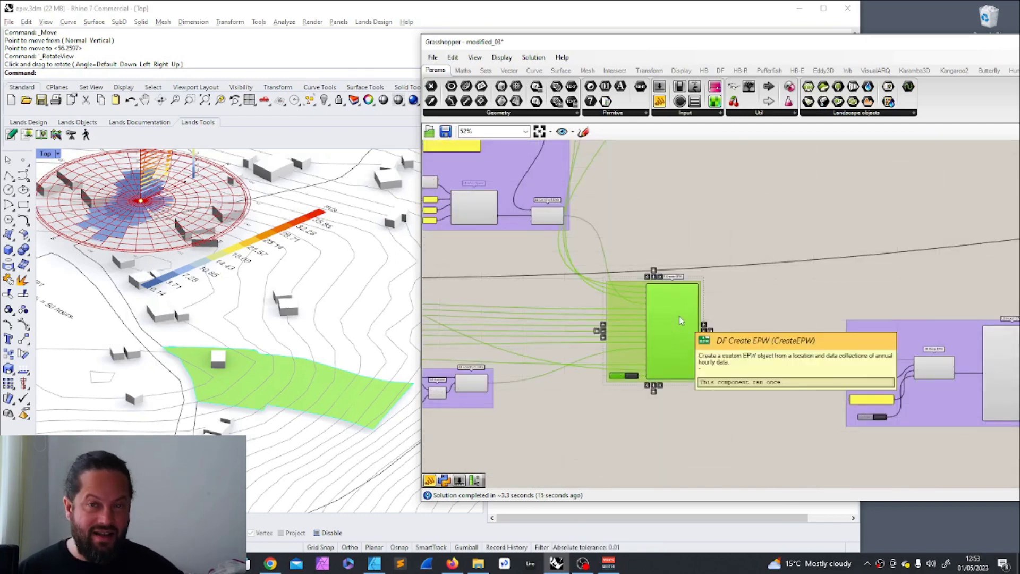
pyautogui.moveTo(141, 375); pyautogui.dragTo(164, 356, button='right')
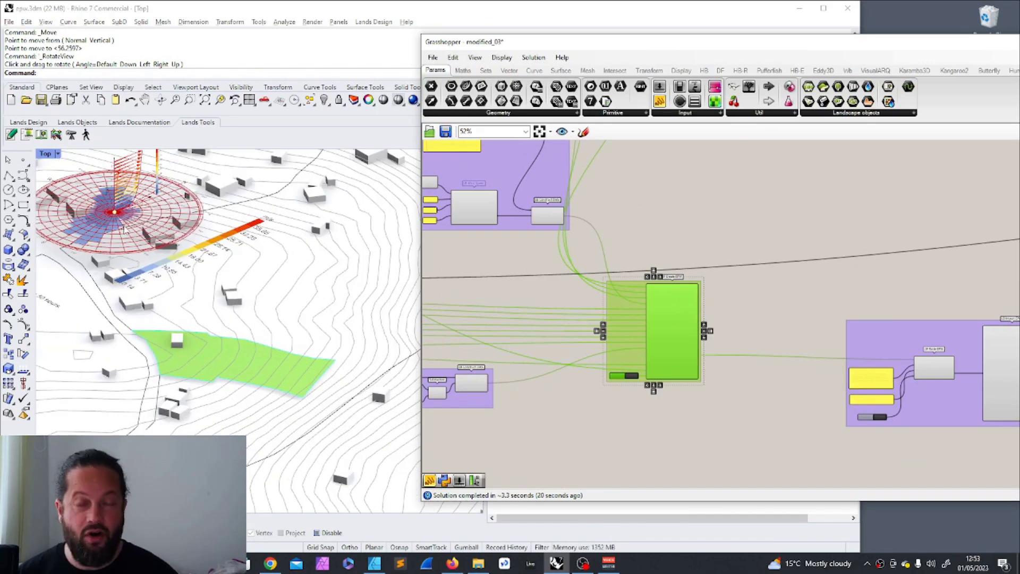
pyautogui.scroll(-5, 641, 268)
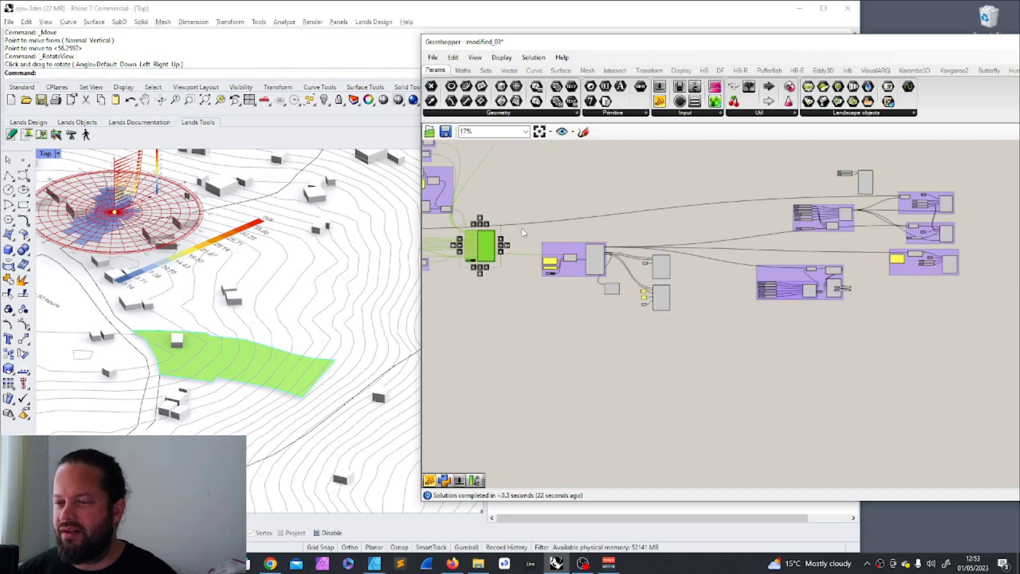
# Examine the LB Import EPW group with its connected wind components, including the duplicated LB Wind Speed
pyautogui.moveTo(521, 227); pyautogui.dragTo(698, 328)
pyautogui.scroll(6, 552, 255)
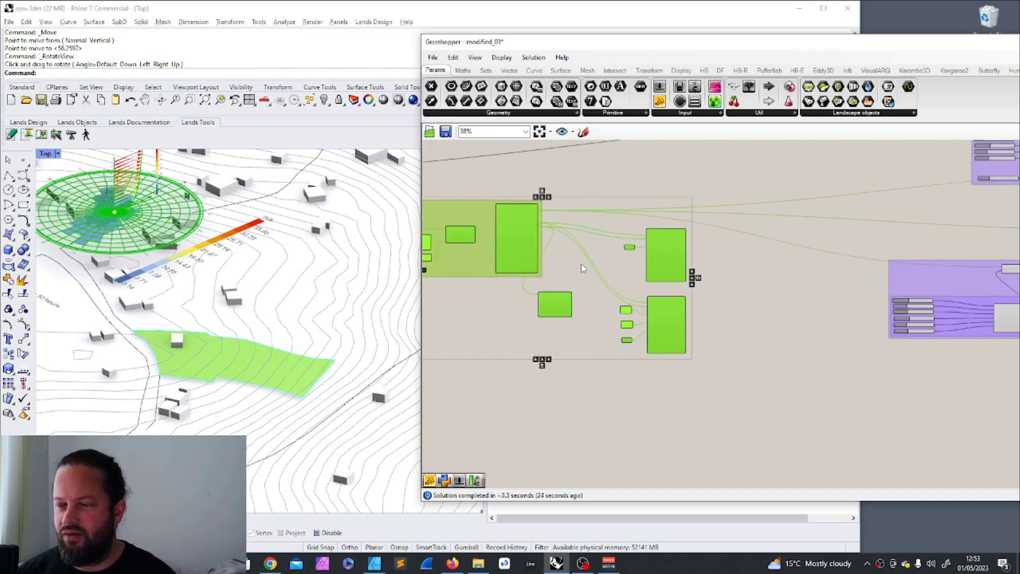
pyautogui.click(599, 283)
pyautogui.scroll(-3, 597, 279)
pyautogui.scroll(5, 547, 312)
pyautogui.scroll(-4, 521, 304)
pyautogui.moveTo(520, 303); pyautogui.dragTo(579, 326)
pyautogui.moveTo(510, 240)
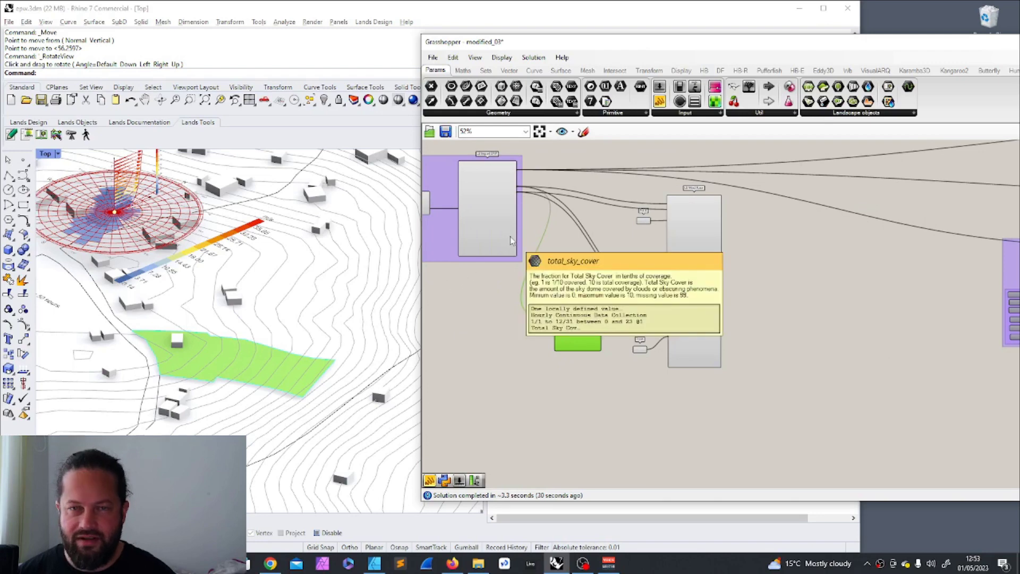
pyautogui.scroll(5, 587, 327)
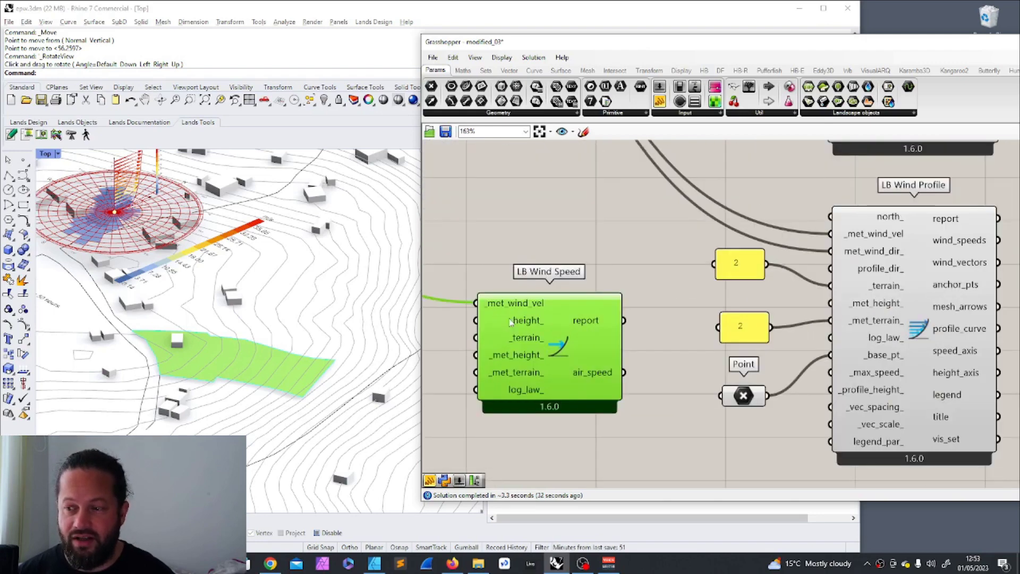
pyautogui.moveTo(520, 322)
pyautogui.scroll(-5, 565, 258)
pyautogui.scroll(5, 635, 187)
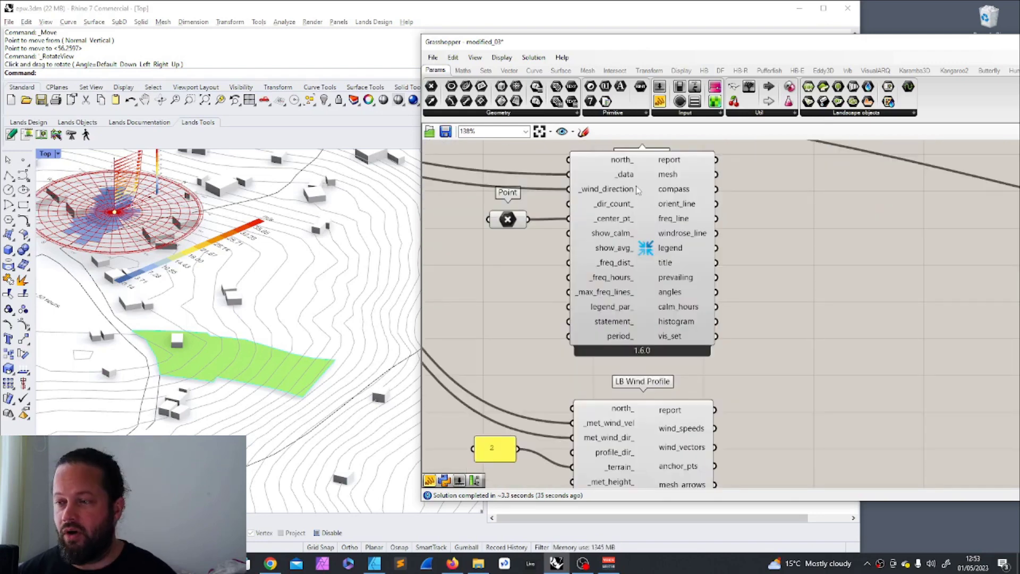
# Examine the LB Wind Rose component and its wind data and centre point connections
pyautogui.scroll(-3, 604, 268)
pyautogui.moveTo(531, 191); pyautogui.dragTo(694, 326)
pyautogui.moveTo(625, 239); pyautogui.dragTo(621, 231)
pyautogui.click(681, 253)
pyautogui.scroll(4, 617, 203)
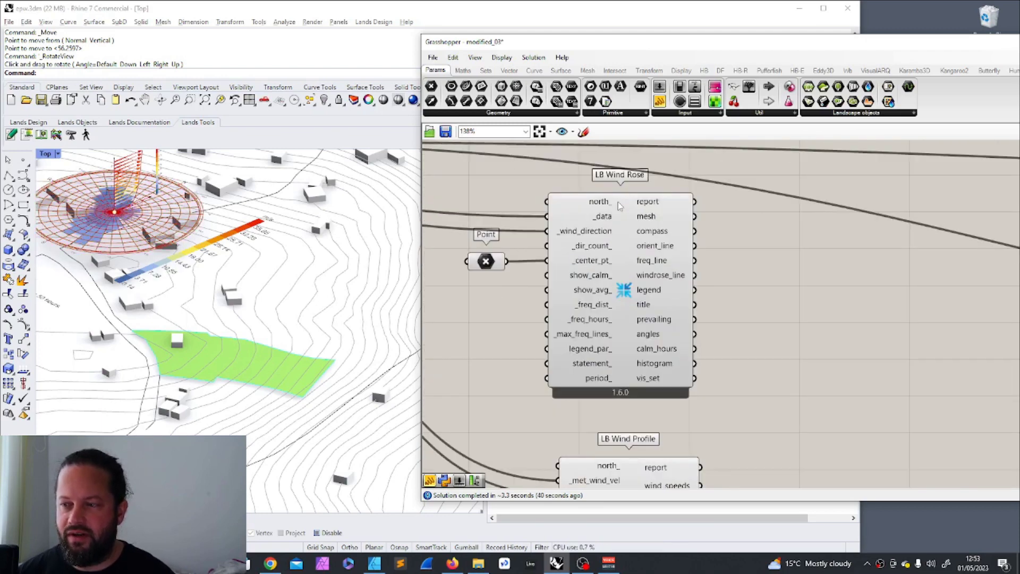
pyautogui.scroll(-5, 605, 259)
pyautogui.scroll(3, 553, 405)
# Check the panels feeding LB Wind Profile's _terrain_ and _met_terrain_ inputs and the point feeding _base_pt_
pyautogui.moveTo(514, 303); pyautogui.dragTo(742, 478)
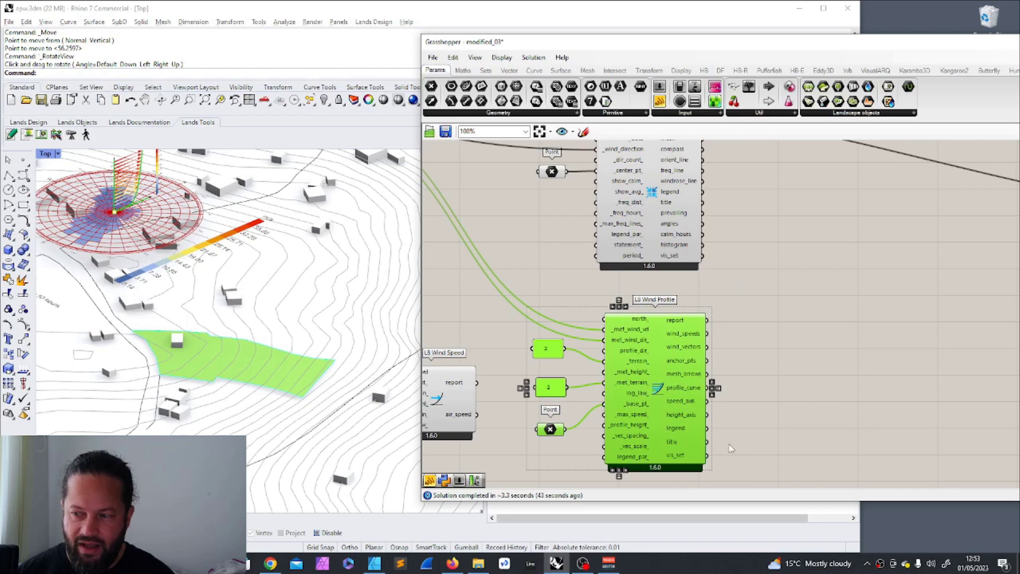
pyautogui.click(751, 391)
pyautogui.scroll(3, 570, 355)
pyautogui.click(541, 366)
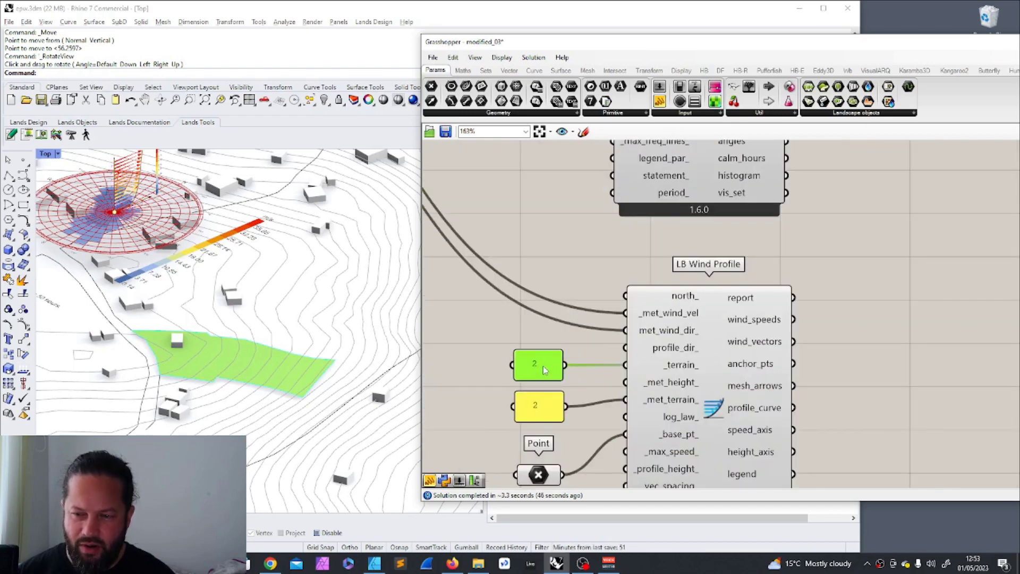
pyautogui.click(550, 412)
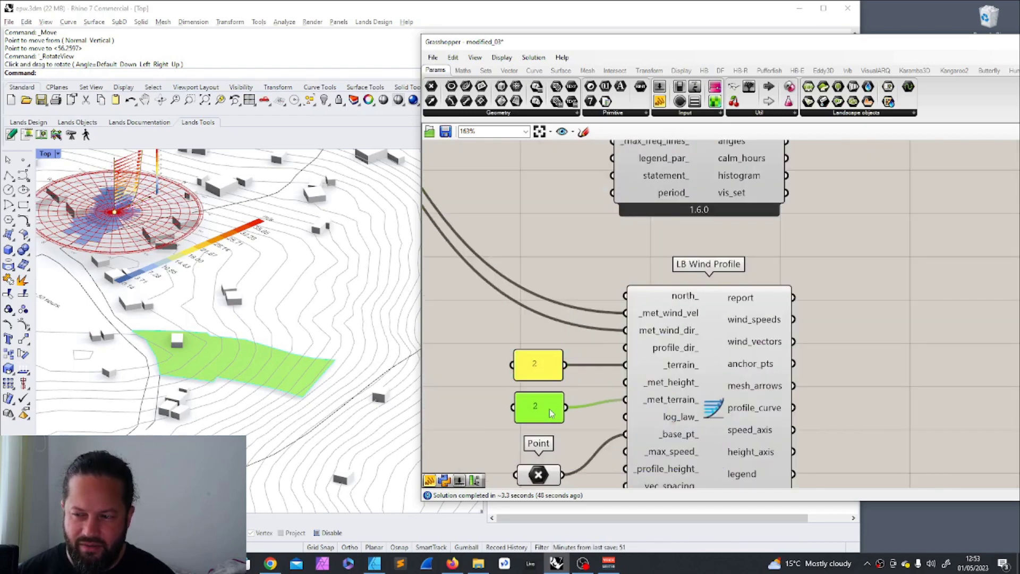
pyautogui.moveTo(572, 244); pyautogui.dragTo(571, 198, button='right')
pyautogui.click(538, 324)
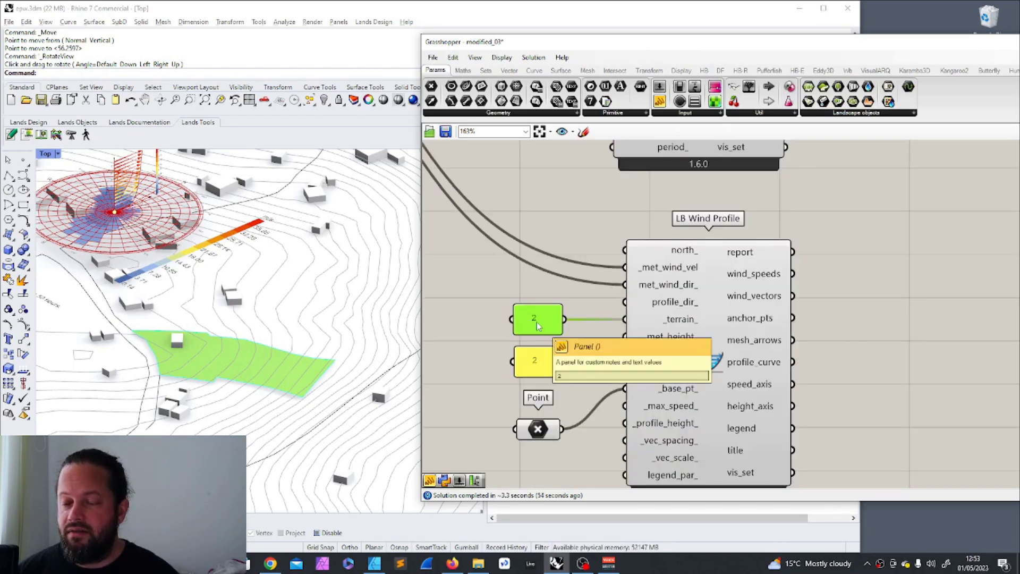
pyautogui.click(537, 369)
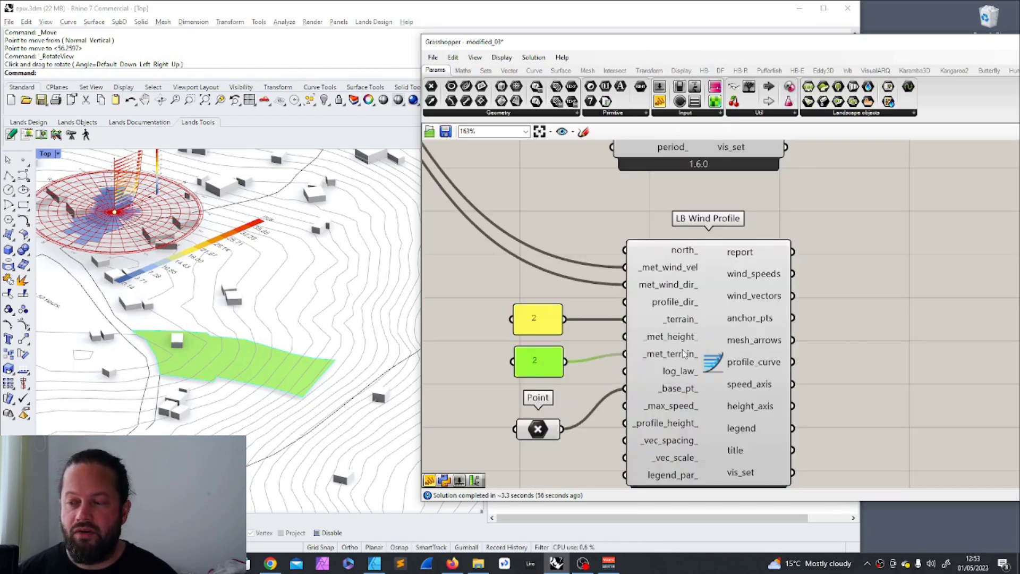
pyautogui.moveTo(492, 280); pyautogui.dragTo(611, 469)
pyautogui.click(563, 419)
# Examine the wind profile arrows and the wind rose around the site in side, perspective and plan views
pyautogui.moveTo(366, 329); pyautogui.dragTo(320, 290, button='right')
pyautogui.scroll(15, 367, 234)
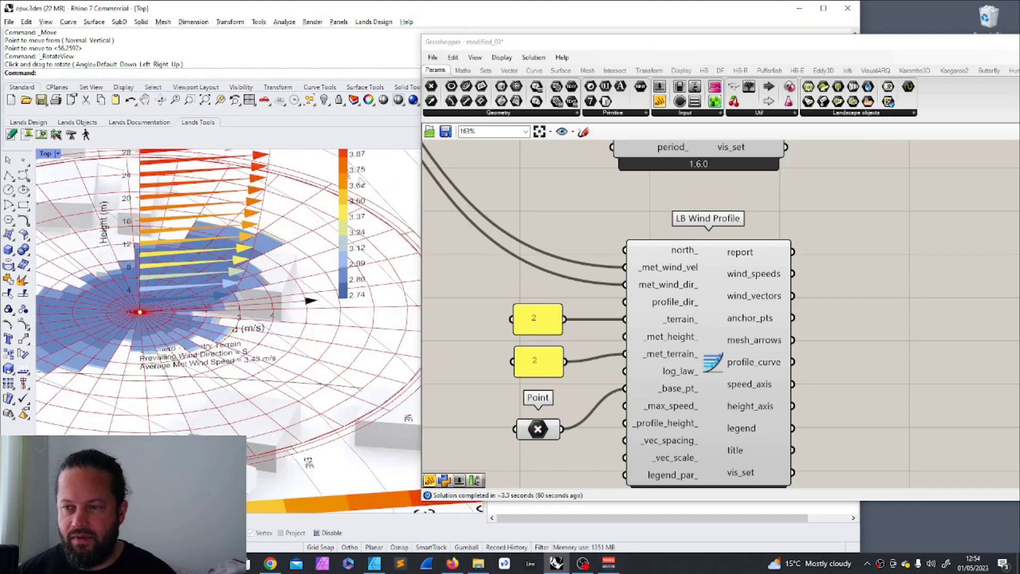
pyautogui.scroll(-9, 323, 221)
pyautogui.moveTo(266, 219); pyautogui.dragTo(317, 213, button='right')
pyautogui.scroll(-5, 318, 215)
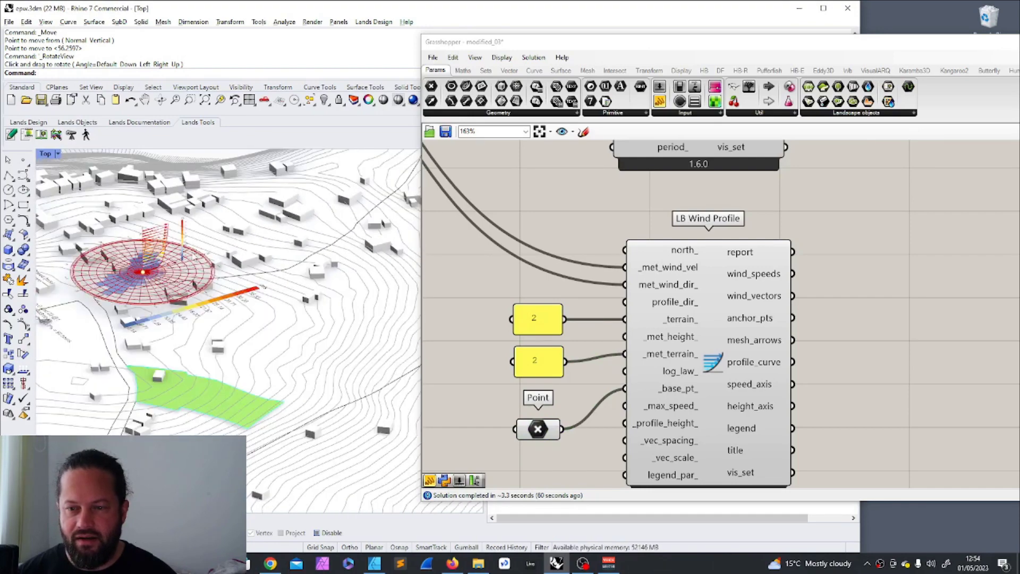
pyautogui.moveTo(168, 255); pyautogui.dragTo(142, 226, button='right')
pyautogui.scroll(3, 142, 224)
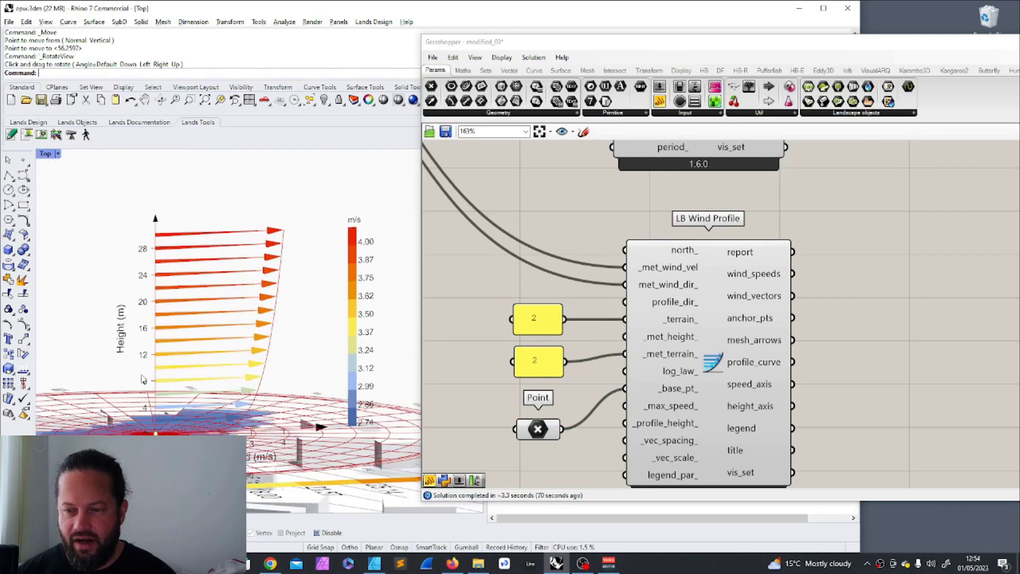
pyautogui.scroll(-6, 159, 360)
pyautogui.moveTo(159, 360); pyautogui.dragTo(118, 264, button='right')
pyautogui.scroll(5, 118, 264)
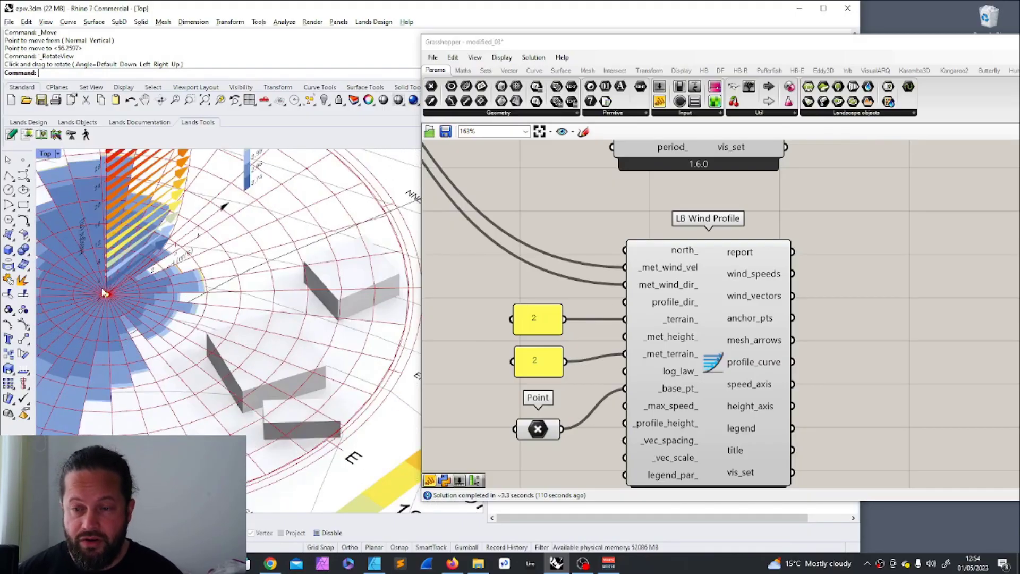
pyautogui.scroll(-5, 106, 307)
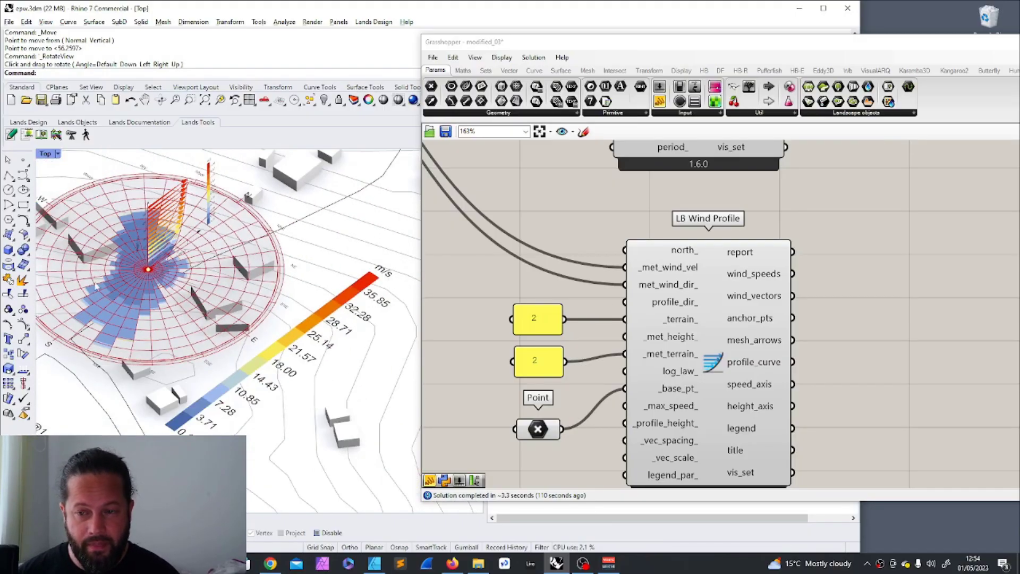
pyautogui.moveTo(110, 285); pyautogui.dragTo(136, 319, button='right')
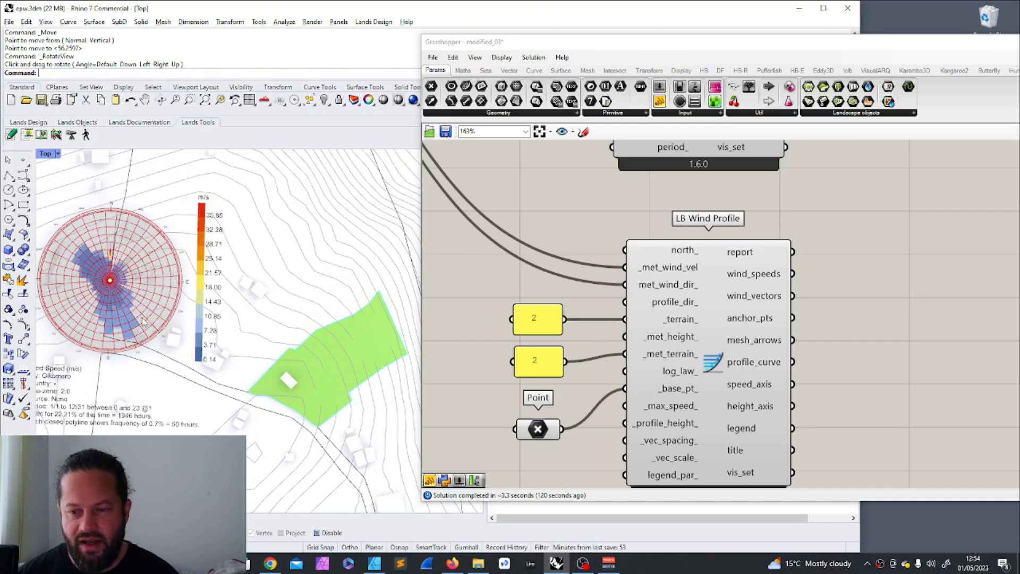
# Inspect the wind rose's sectors, compass directions and speed legend up close and against the site
pyautogui.scroll(-4, 148, 322)
pyautogui.scroll(8, 149, 322)
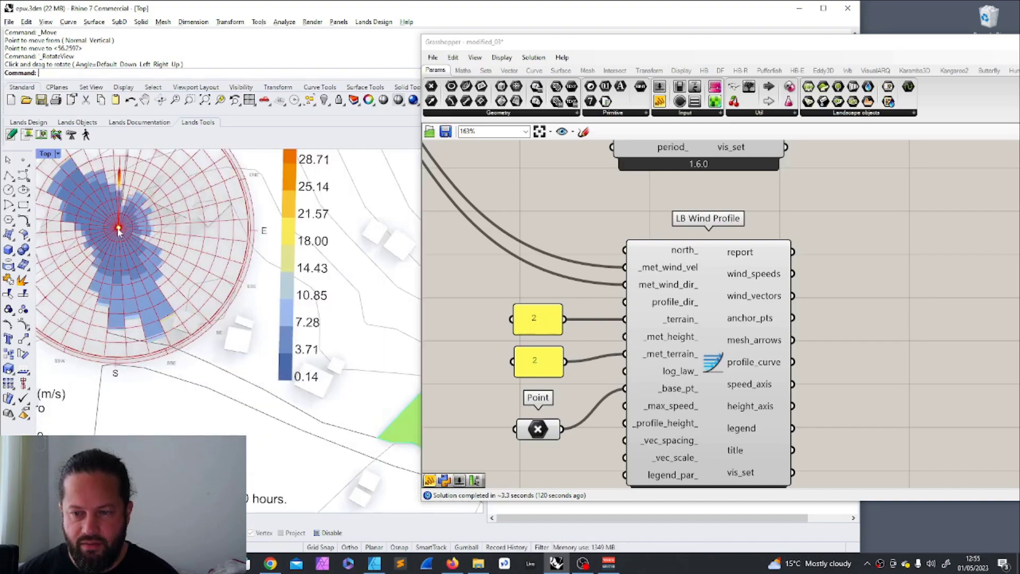
pyautogui.scroll(4, 187, 370)
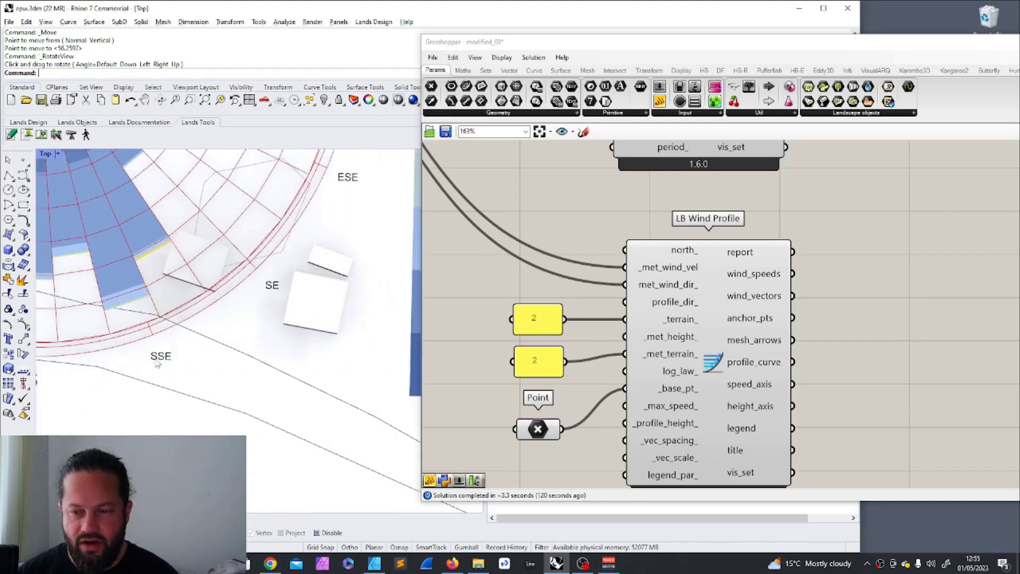
pyautogui.scroll(-8, 133, 308)
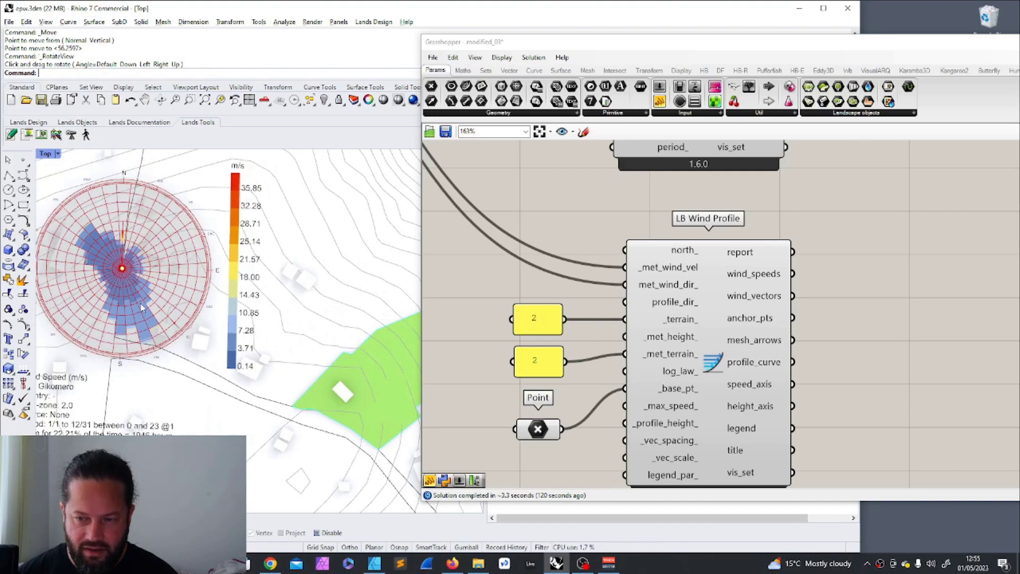
pyautogui.scroll(3, 142, 307)
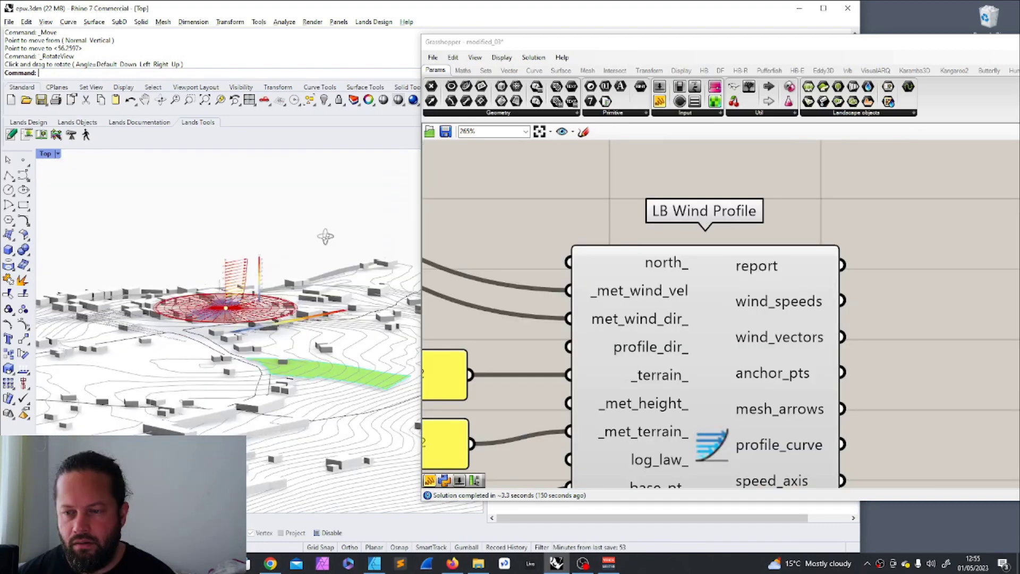
pyautogui.moveTo(317, 298); pyautogui.dragTo(385, 291, button='right')
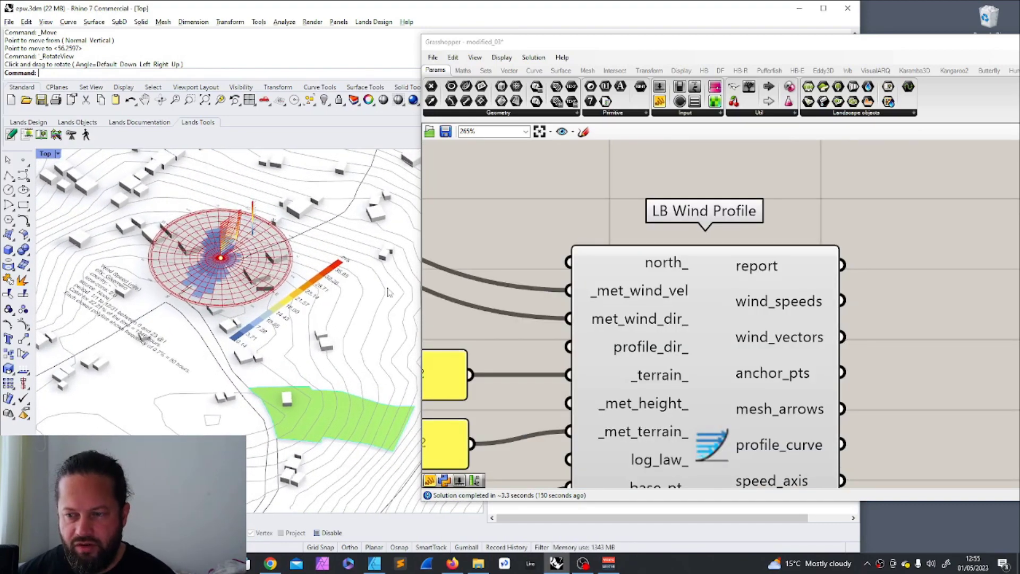
pyautogui.scroll(5, 190, 325)
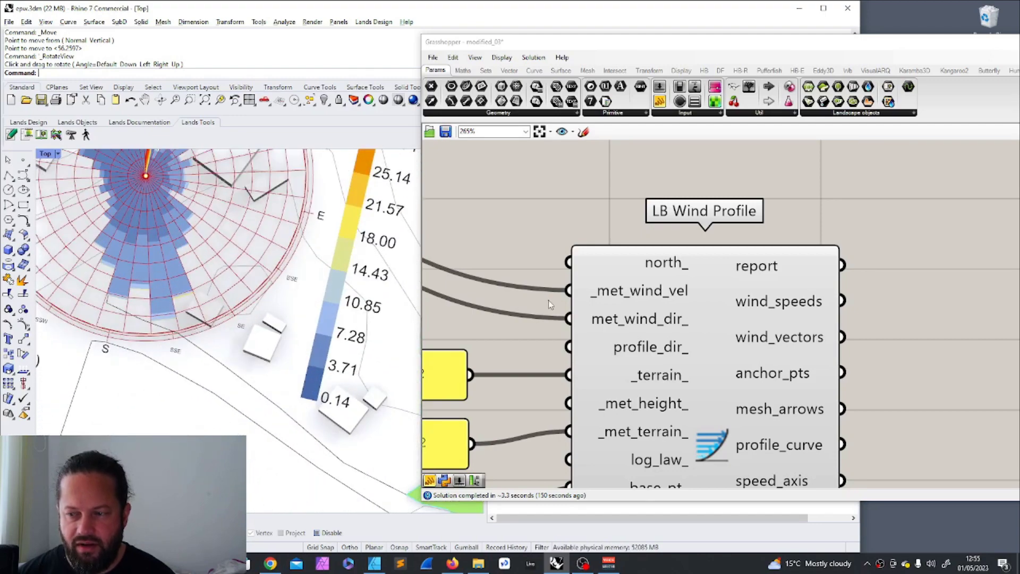
pyautogui.scroll(-3, 549, 304)
pyautogui.moveTo(710, 292)
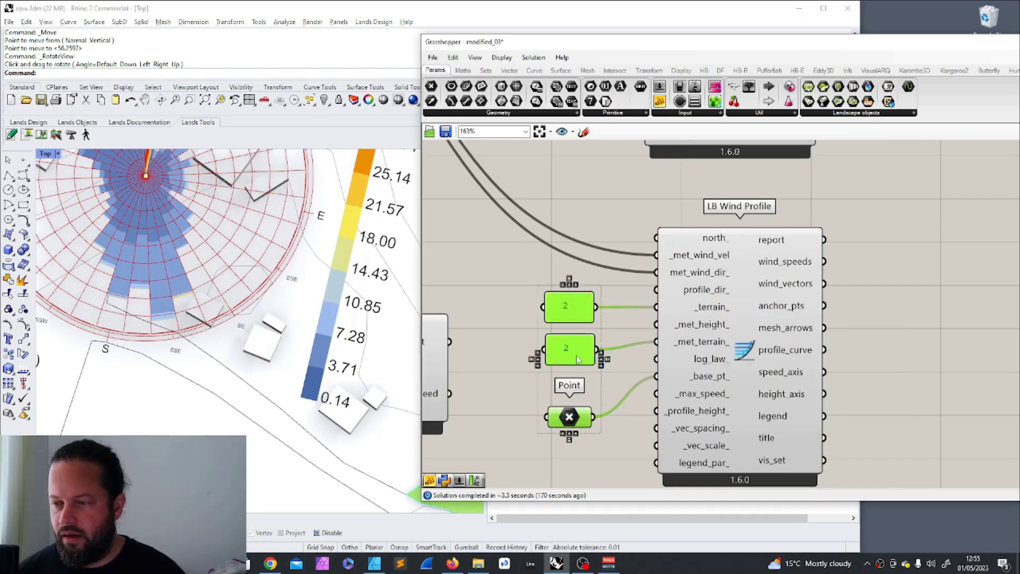
# Move the two terrain panels and the Point parameter slightly lower beside LB Wind Profile
pyautogui.moveTo(581, 357); pyautogui.dragTo(575, 383)
pyautogui.keyDown('ctrl'); pyautogui.keyDown('shift'); pyautogui.moveTo(241, 346); pyautogui.dragTo(264, 360, button='right'); pyautogui.keyUp('shift'); pyautogui.keyUp('ctrl')
pyautogui.moveTo(705, 296)
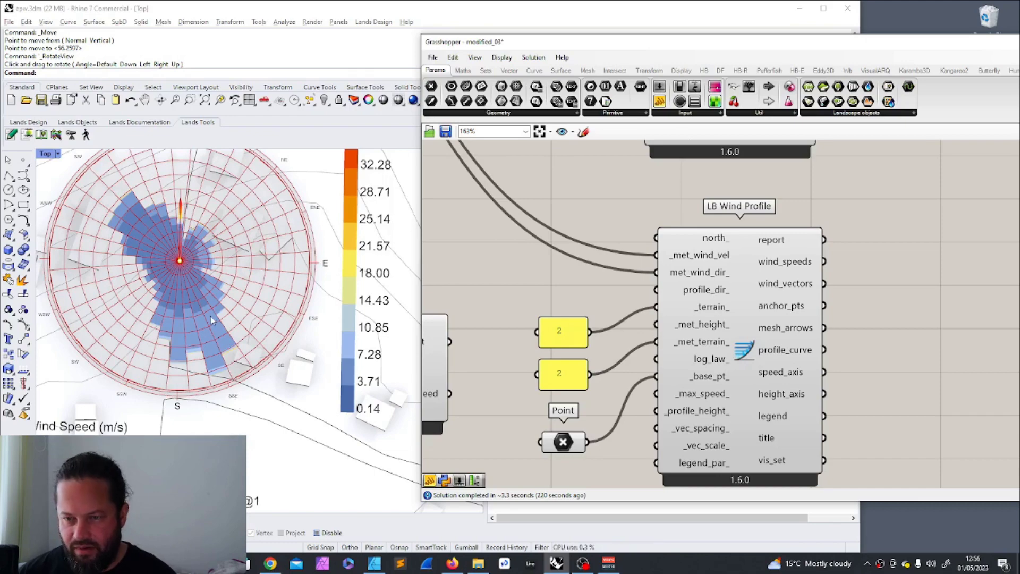
pyautogui.moveTo(212, 319)
pyautogui.mouseDown(button='right')
pyautogui.moveTo(201, 332)
pyautogui.moveTo(238, 267)
pyautogui.moveTo(214, 316)
pyautogui.mouseUp(button='right')
pyautogui.moveTo(661, 98); pyautogui.dragTo(529, 297)
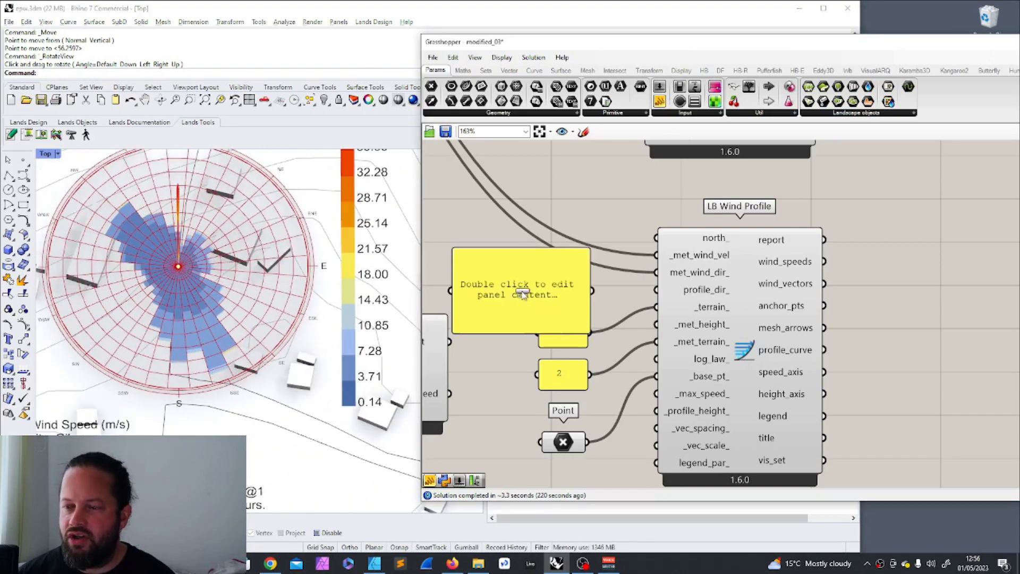
pyautogui.moveTo(519, 338); pyautogui.dragTo(522, 295)
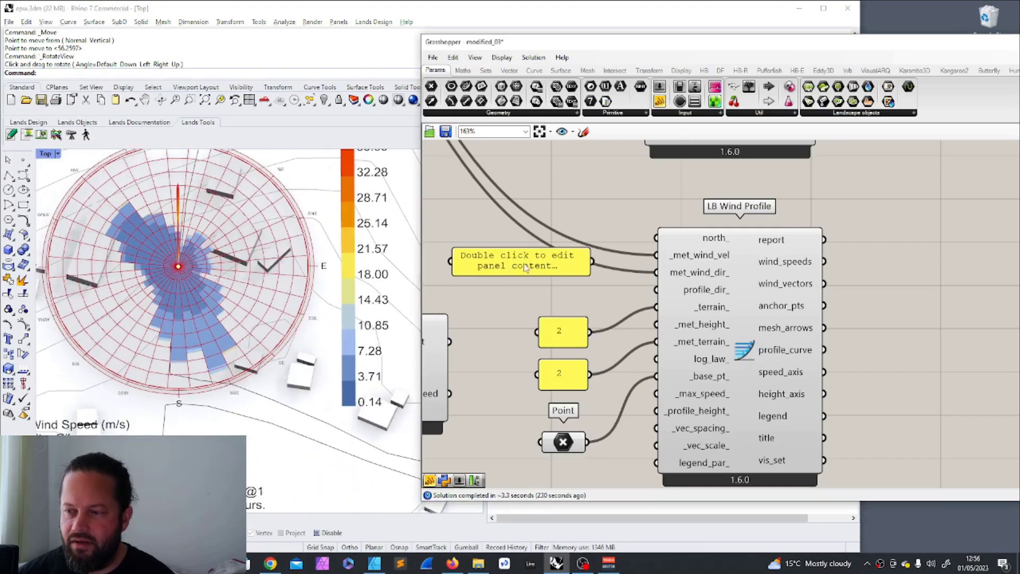
pyautogui.doubleClick(524, 265)
pyautogui.write('0')
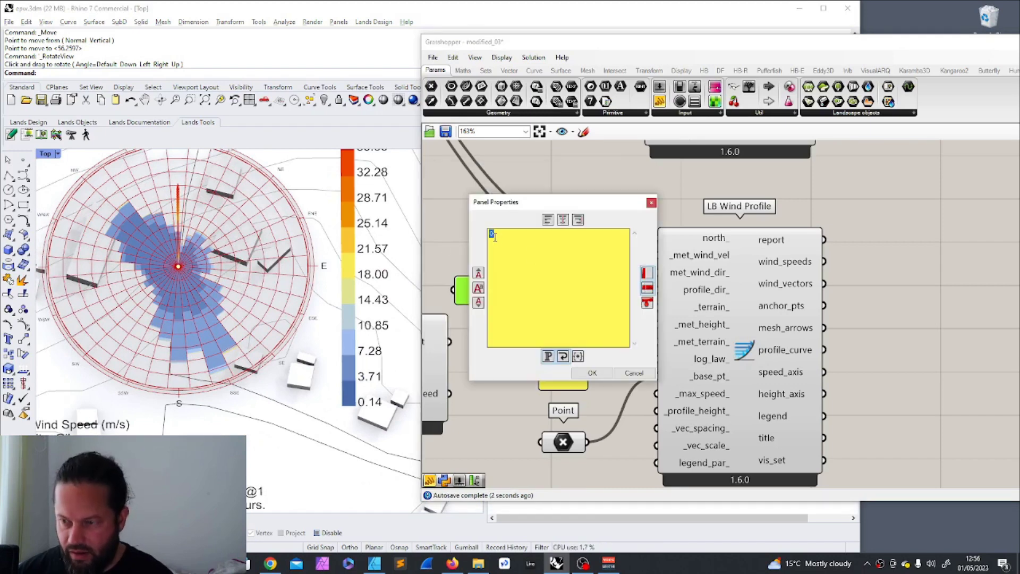
pyautogui.click(591, 373)
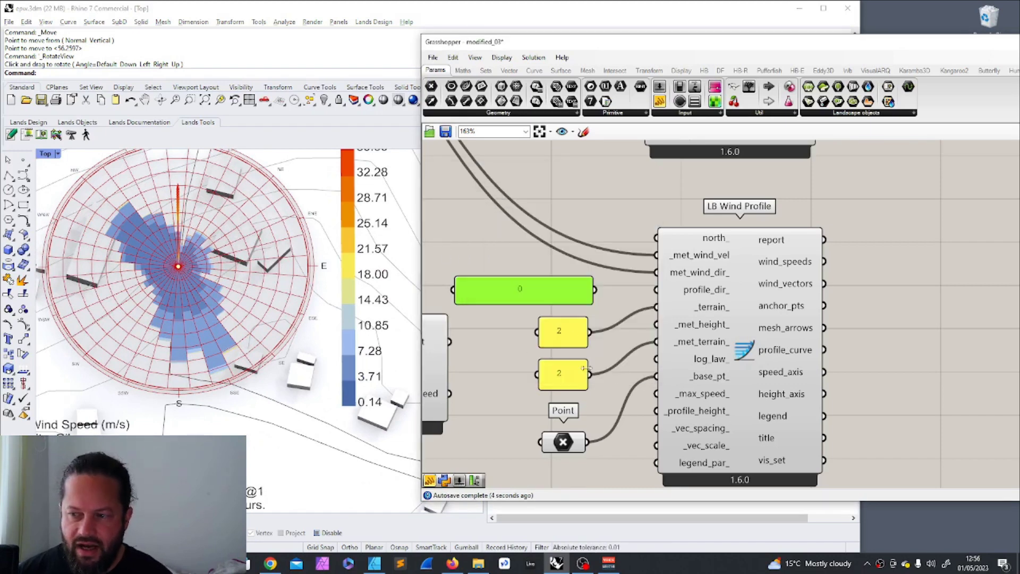
pyautogui.press('Delete')
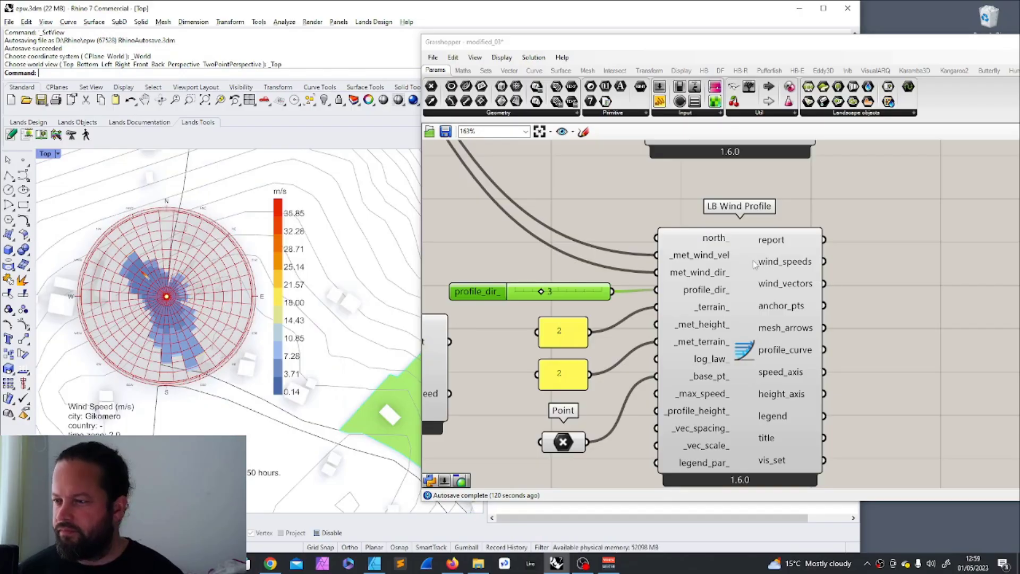
# Add an LB Legend Parameters component beside LB Wind Rose
pyautogui.scroll(-3, 718, 252)
pyautogui.moveTo(486, 294); pyautogui.dragTo(578, 277, button='right')
pyautogui.scroll(1, 578, 277)
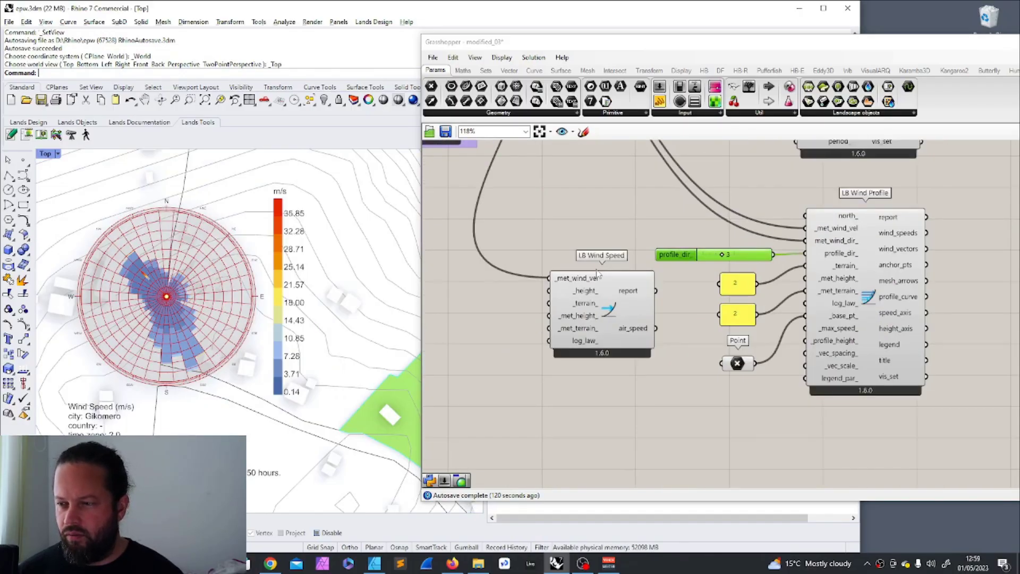
pyautogui.scroll(-5, 575, 290)
pyautogui.moveTo(707, 156); pyautogui.dragTo(659, 216, button='right')
pyautogui.scroll(3, 660, 216)
pyautogui.click(639, 239)
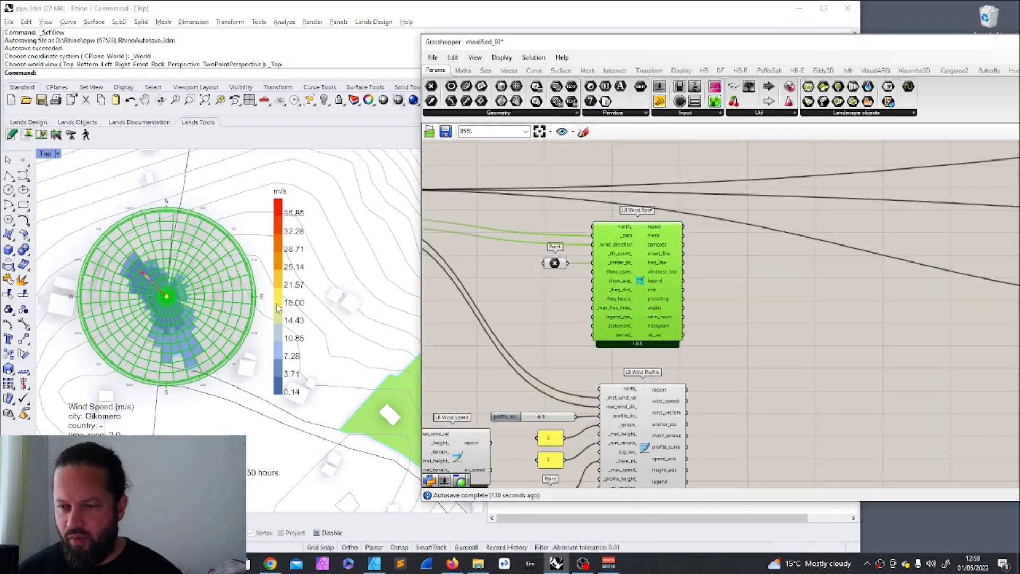
pyautogui.click(731, 310)
pyautogui.scroll(4, 614, 298)
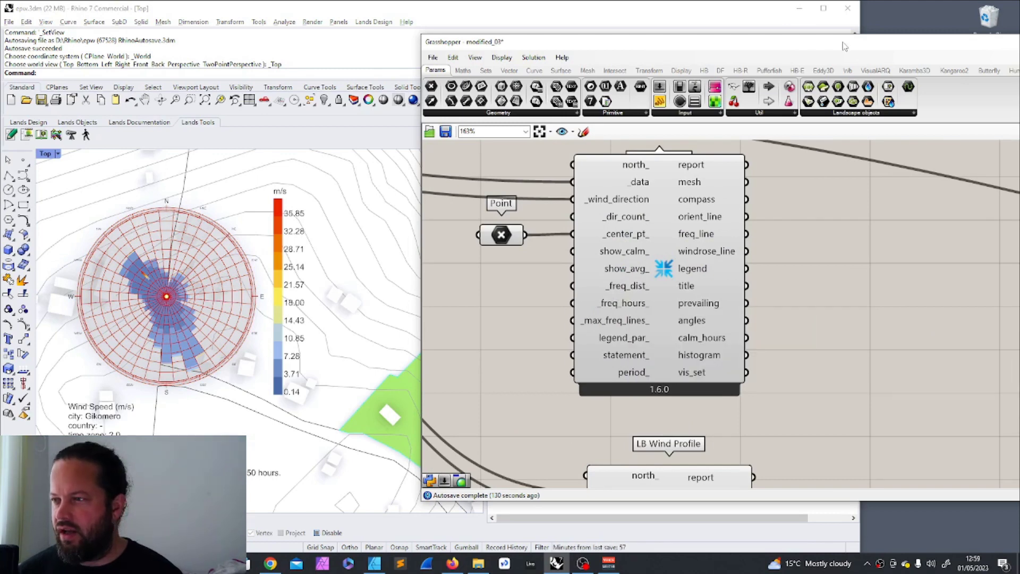
pyautogui.moveTo(843, 43); pyautogui.dragTo(760, 39)
pyautogui.click(927, 68)
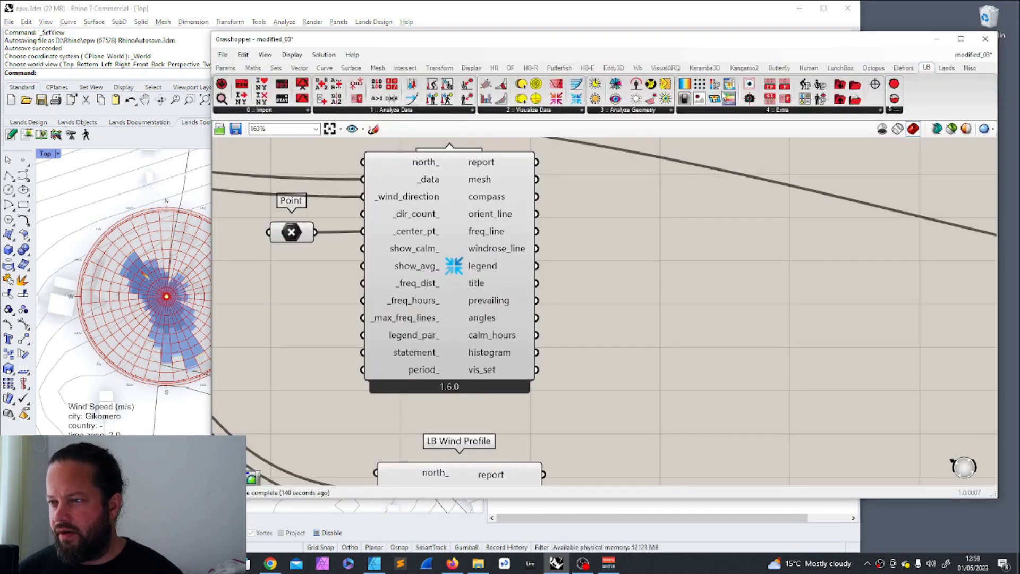
pyautogui.moveTo(713, 86); pyautogui.dragTo(693, 207)
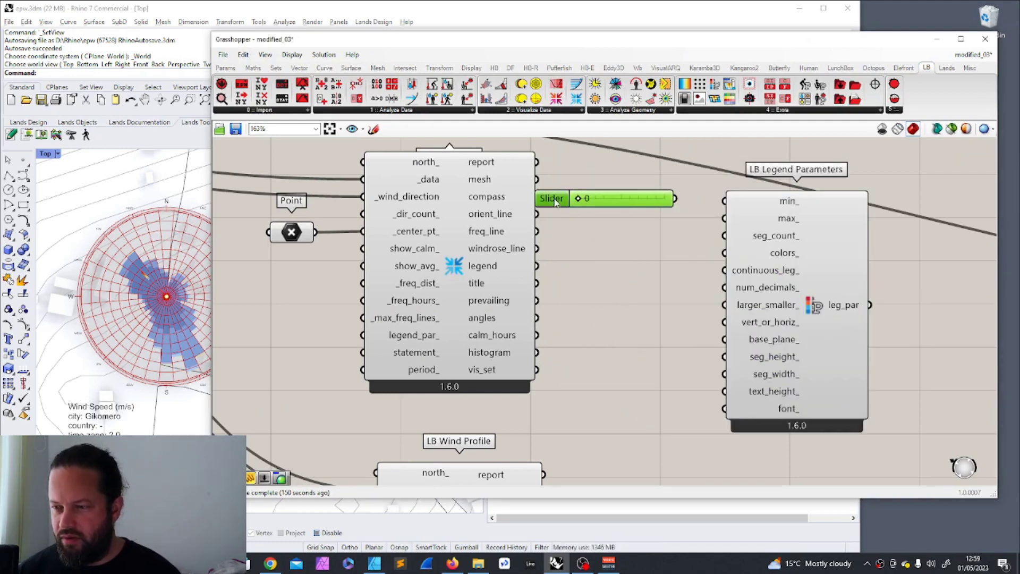
# Connect the number slider to LB Legend Parameters' min_ input and leg_par to LB Wind Rose's legend_par_ input
pyautogui.moveTo(547, 195); pyautogui.dragTo(614, 241)
pyautogui.doubleClick(634, 240)
pyautogui.write('10')
pyautogui.click(671, 290)
pyautogui.moveTo(690, 240); pyautogui.dragTo(724, 201)
pyautogui.moveTo(869, 307); pyautogui.dragTo(364, 334)
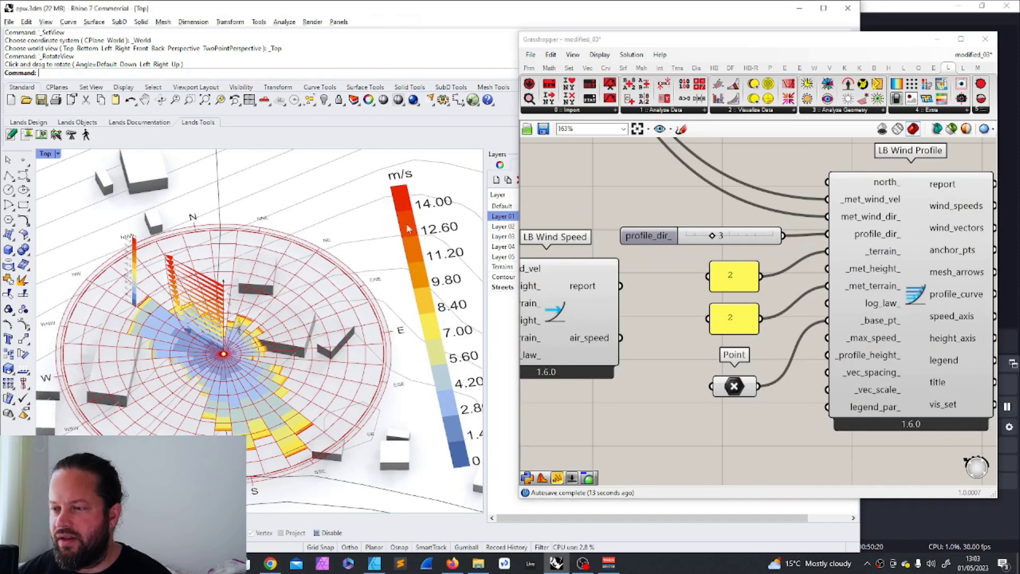
# Examine the recoloured wind rose's sectors and speed bands in plan view
pyautogui.moveTo(310, 275); pyautogui.dragTo(291, 346, button='right')
pyautogui.scroll(-6, 291, 346)
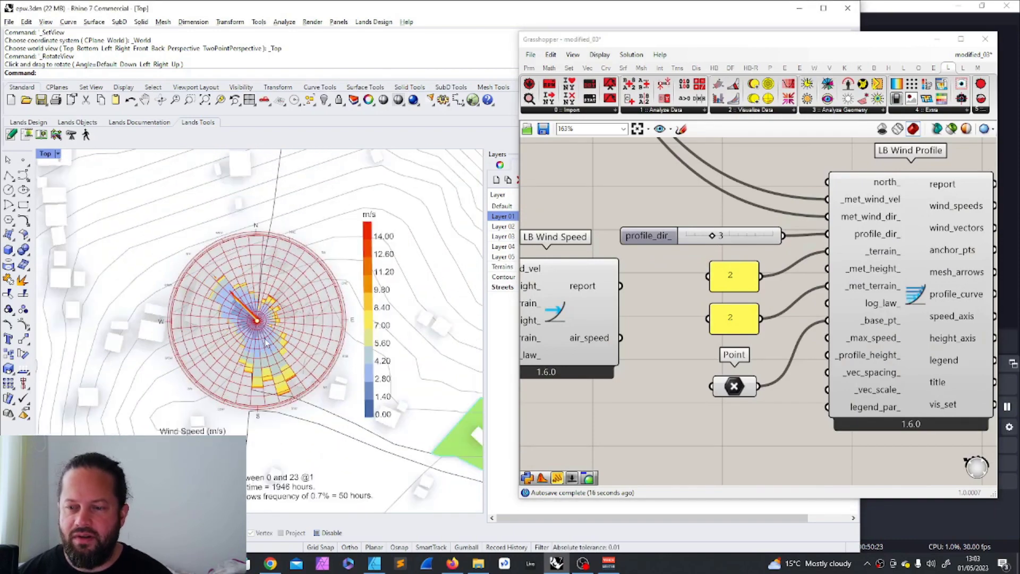
pyautogui.scroll(4, 265, 329)
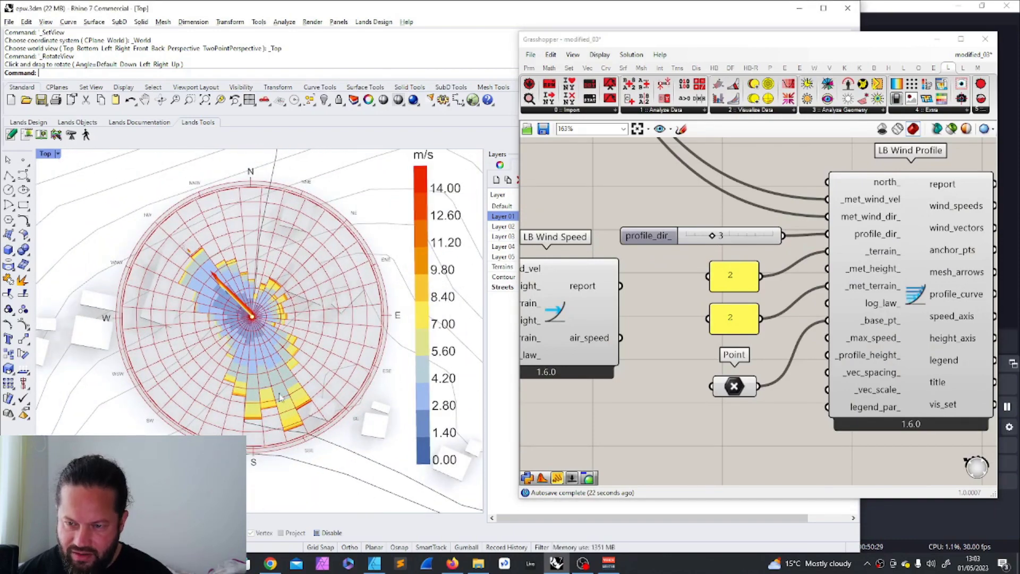
pyautogui.scroll(2, 321, 427)
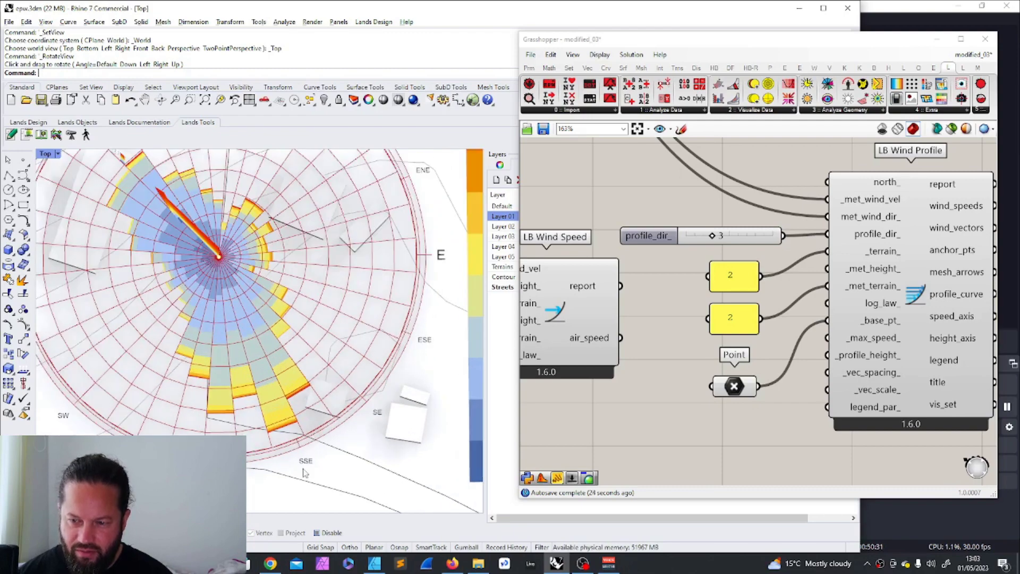
pyautogui.scroll(-2, 287, 412)
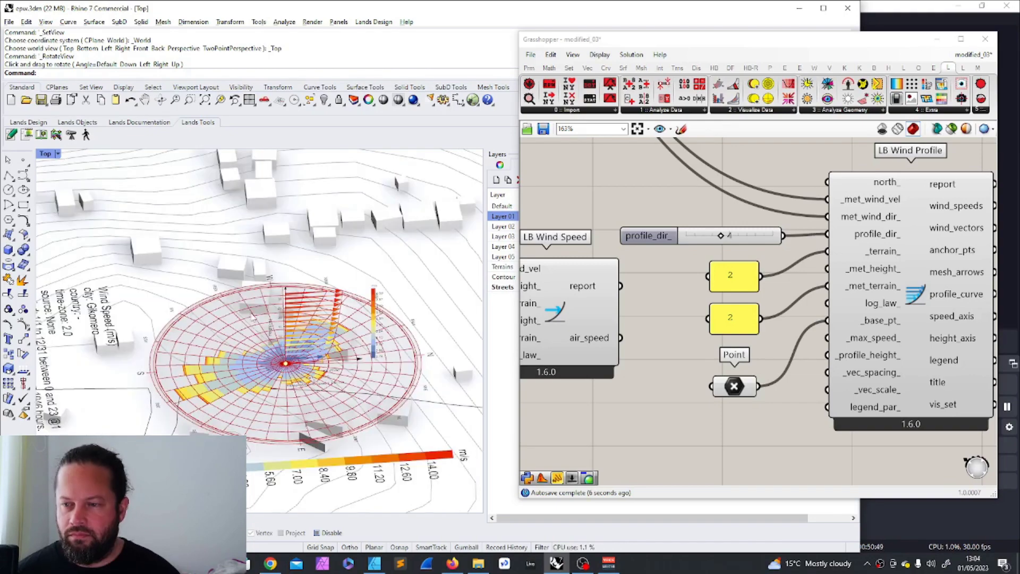
# Preview the wind profile arrows with the profile_dir_ slider at 4, and return the slider to 3
pyautogui.scroll(8, 317, 337)
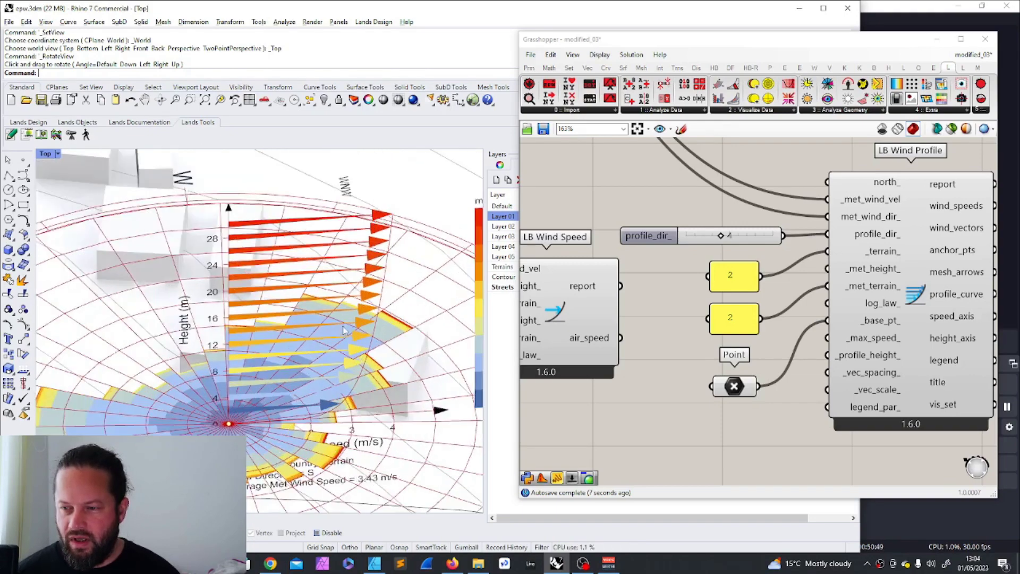
pyautogui.scroll(-5, 250, 275)
pyautogui.moveTo(713, 236)
pyautogui.mouseDown()
pyautogui.moveTo(734, 236)
pyautogui.moveTo(722, 235)
pyautogui.mouseUp()
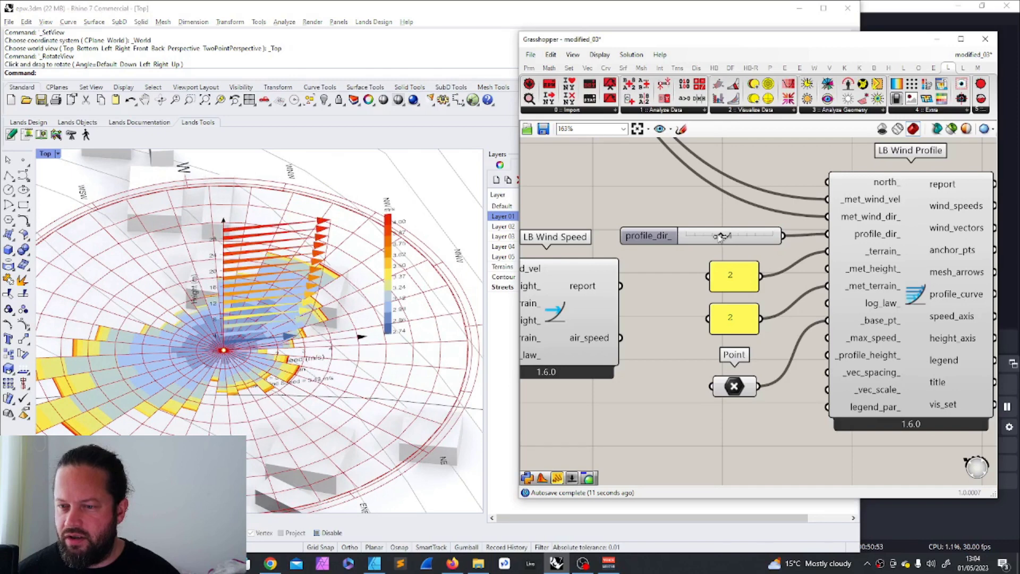
pyautogui.moveTo(721, 236); pyautogui.dragTo(713, 235)
# Try decimal values on the profile_dir_ slider, using real-number rounding with one digit
pyautogui.doubleClick(647, 237)
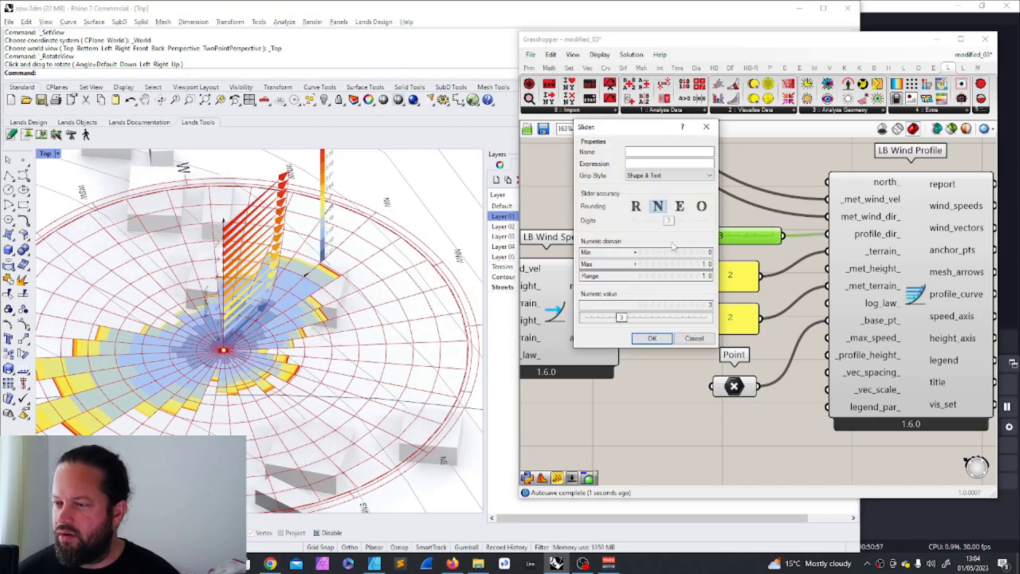
pyautogui.click(636, 206)
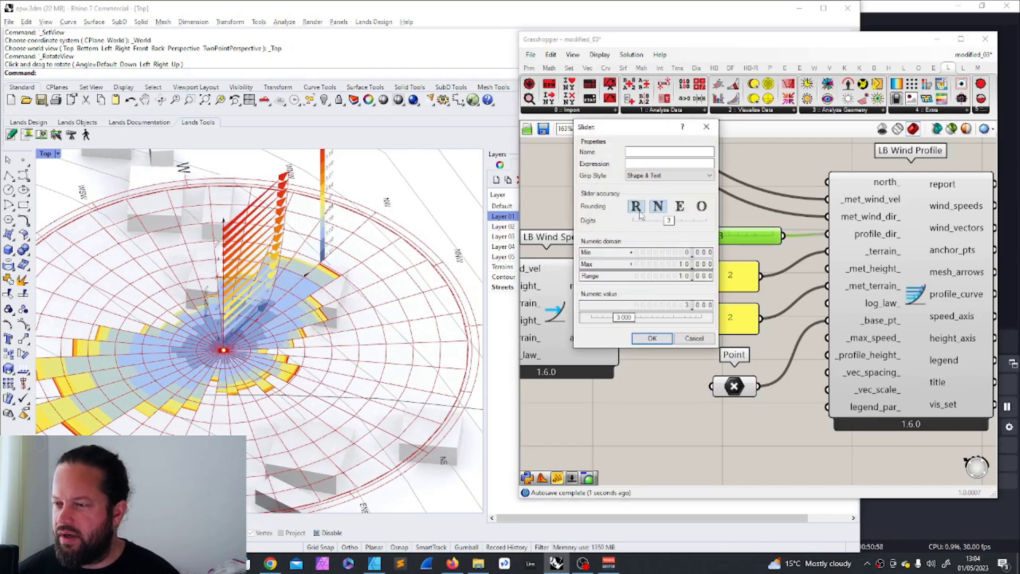
pyautogui.doubleClick(657, 264)
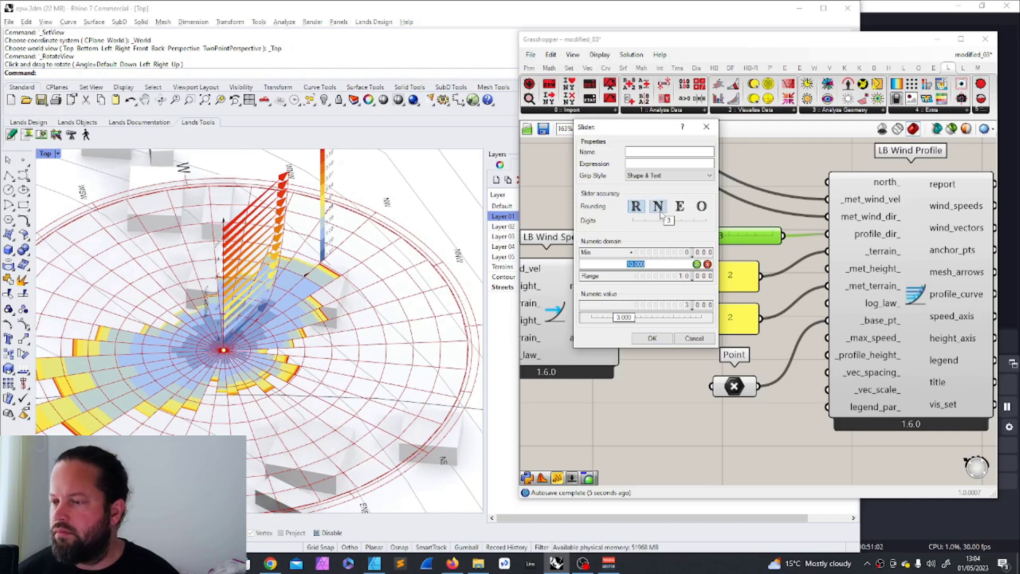
pyautogui.moveTo(668, 221); pyautogui.dragTo(647, 228)
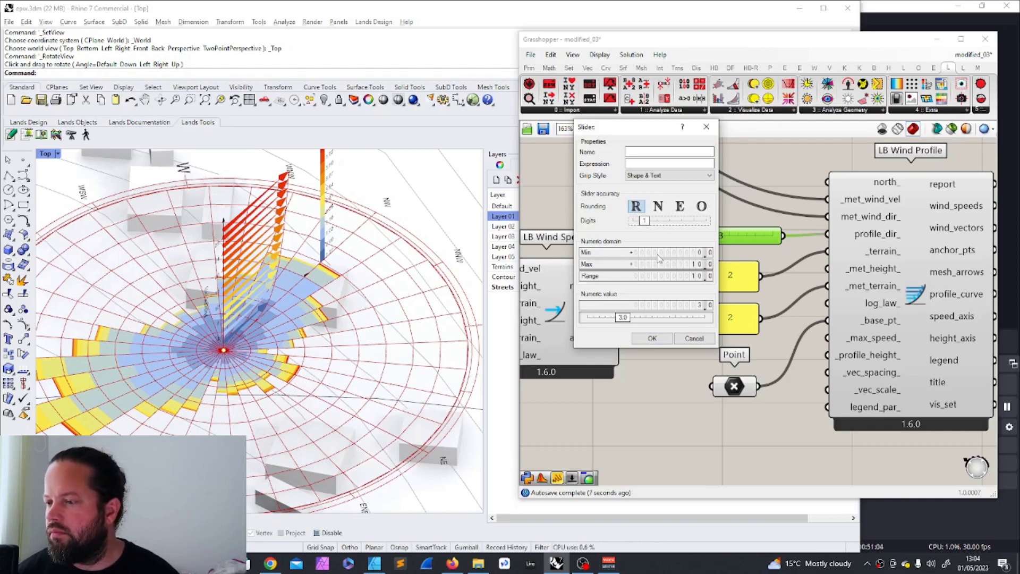
pyautogui.click(652, 338)
pyautogui.moveTo(710, 236); pyautogui.dragTo(732, 236)
pyautogui.doubleClick(692, 236)
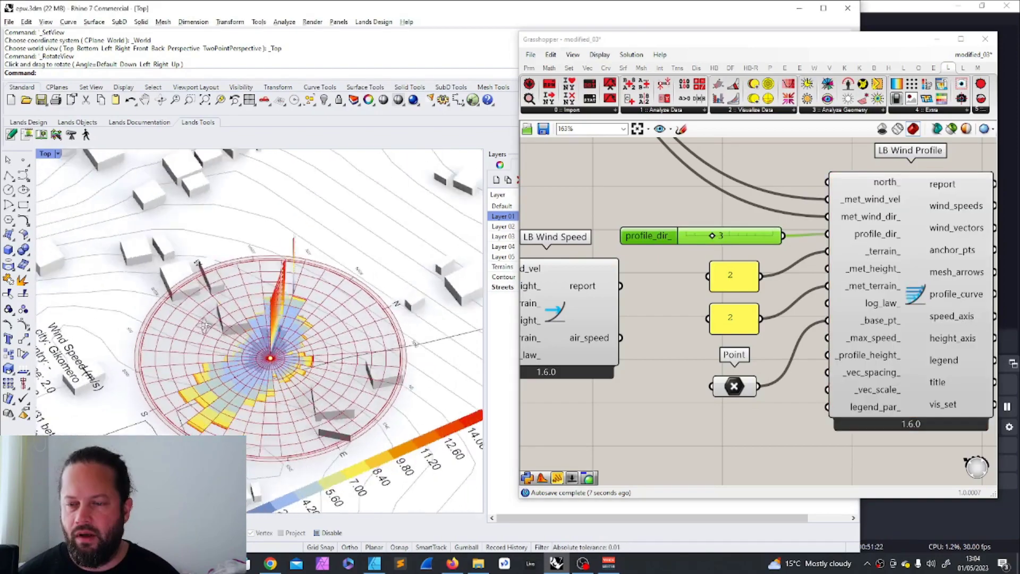
# Examine the wind profile direction relative to the wind rose, buildings and green site from several angles
pyautogui.scroll(-6, 233, 339)
pyautogui.moveTo(282, 340); pyautogui.dragTo(216, 295, button='right')
pyautogui.scroll(6, 234, 352)
pyautogui.scroll(2, 232, 351)
pyautogui.scroll(-5, 232, 351)
pyautogui.moveTo(208, 321); pyautogui.dragTo(321, 364, button='right')
pyautogui.scroll(2, 250, 354)
pyautogui.scroll(-5, 321, 365)
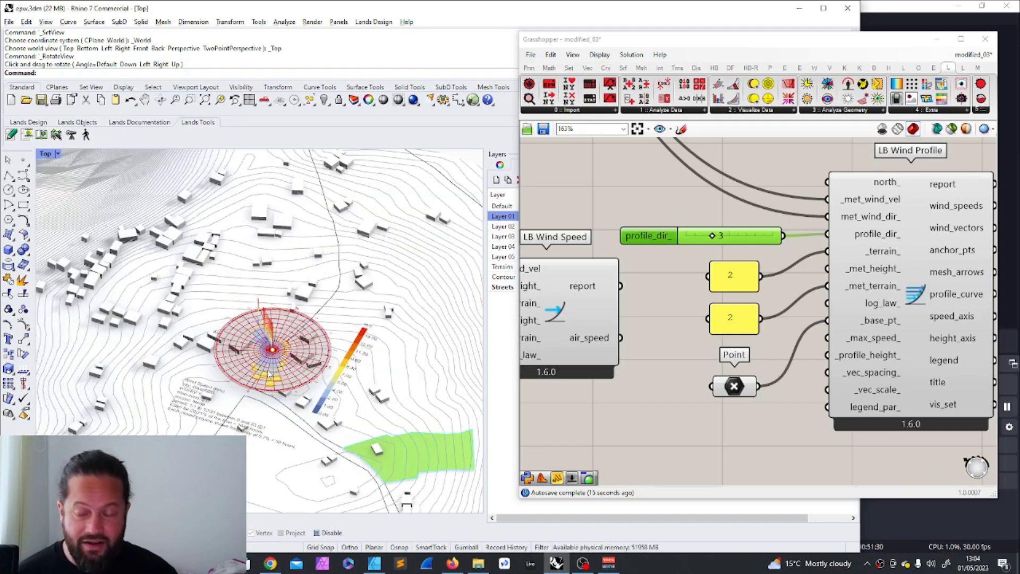
pyautogui.moveTo(268, 393); pyautogui.dragTo(317, 353, button='right')
pyautogui.scroll(-6, 283, 393)
pyautogui.scroll(10, 283, 392)
pyautogui.scroll(-6, 288, 382)
pyautogui.scroll(4, 352, 392)
pyautogui.scroll(-2, 308, 371)
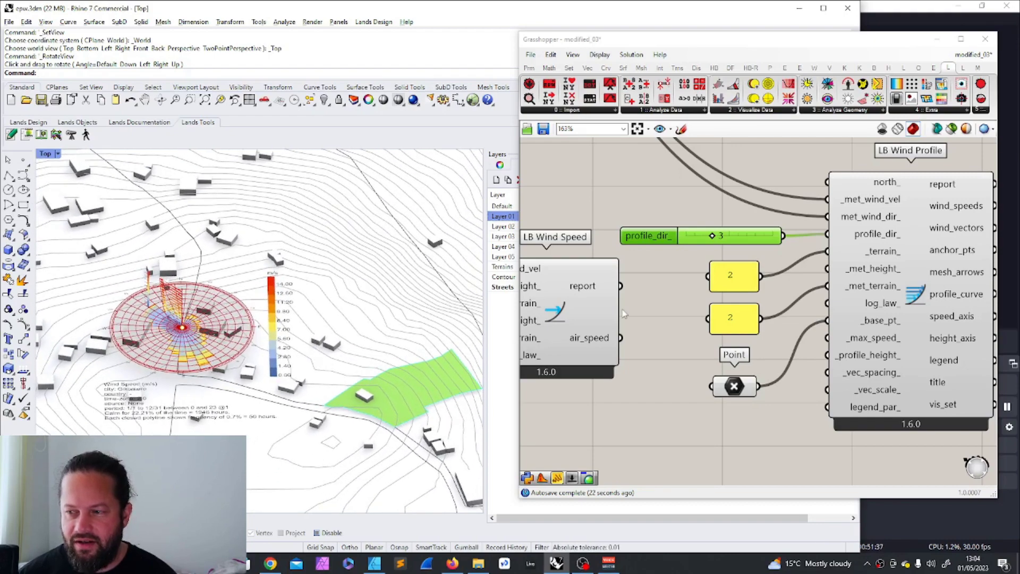
# Review the Grasshopper groups that adjust the weather data, including LB Wind Speed, and their wires into the EPW-building component
pyautogui.scroll(-5, 701, 286)
pyautogui.scroll(3, 722, 272)
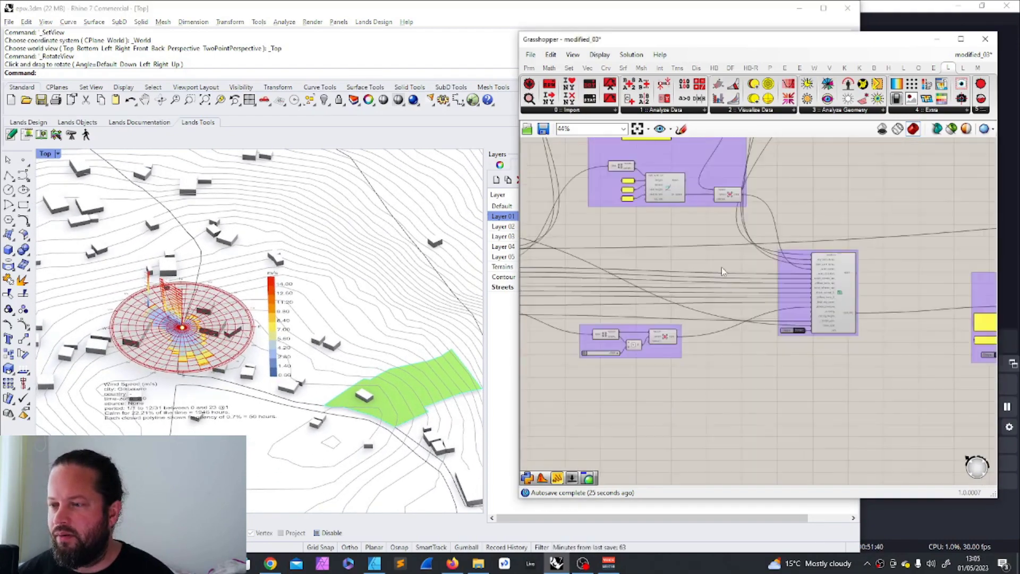
pyautogui.scroll(5, 598, 159)
pyautogui.moveTo(547, 174); pyautogui.dragTo(1000, 343)
pyautogui.scroll(-1, 690, 229)
pyautogui.moveTo(665, 245); pyautogui.dragTo(672, 251)
pyautogui.click(608, 338)
pyautogui.scroll(-4, 658, 225)
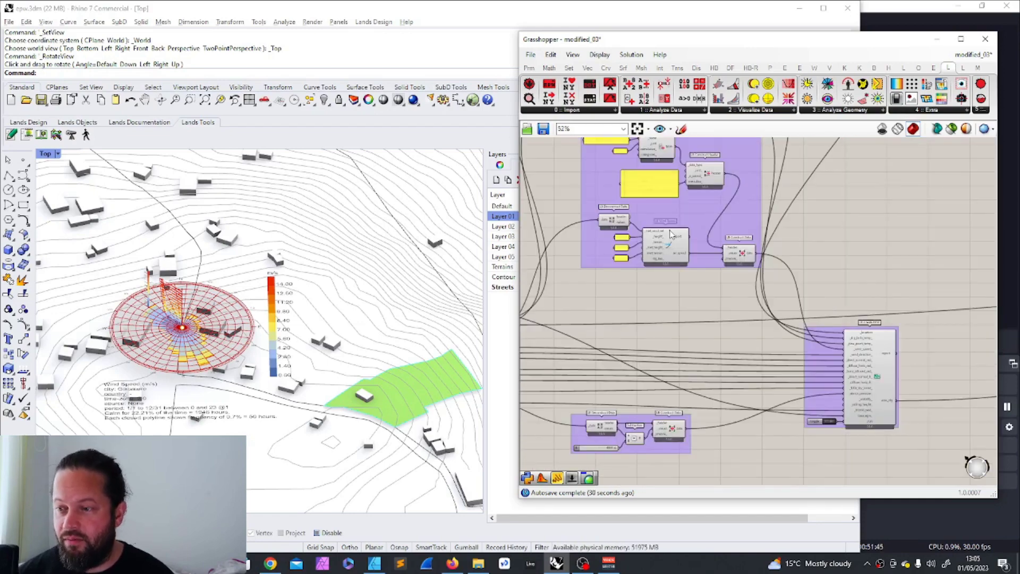
pyautogui.scroll(-4, 671, 233)
pyautogui.scroll(3, 571, 290)
pyautogui.scroll(5, 695, 181)
pyautogui.scroll(-7, 685, 223)
pyautogui.scroll(2, 786, 270)
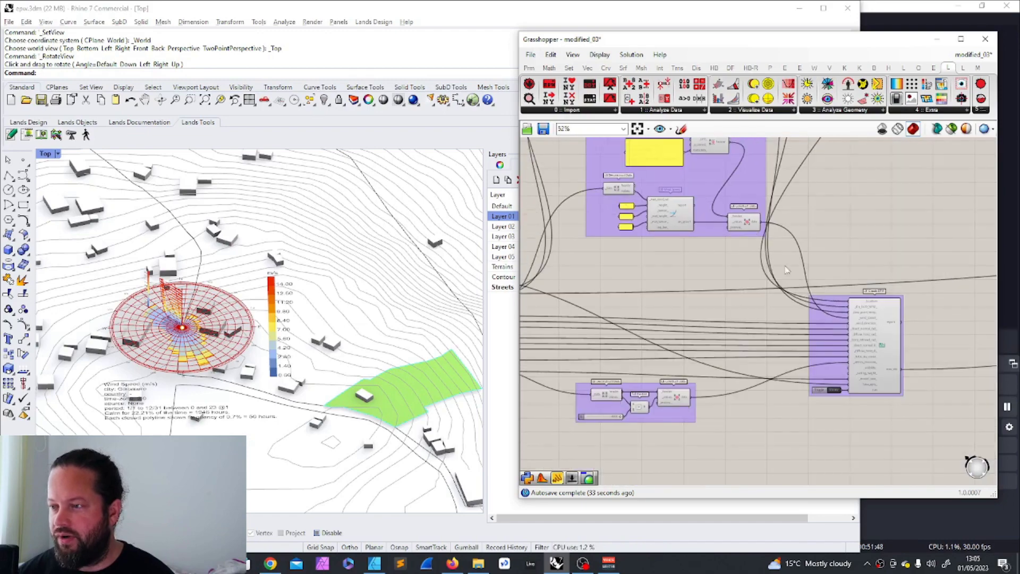
# Review the EPW-building component, the LB Wind Speed height and terrain inputs, and the wiring from the imported EPW to the wind components
pyautogui.scroll(1, 887, 328)
pyautogui.click(887, 328)
pyautogui.scroll(-3, 655, 221)
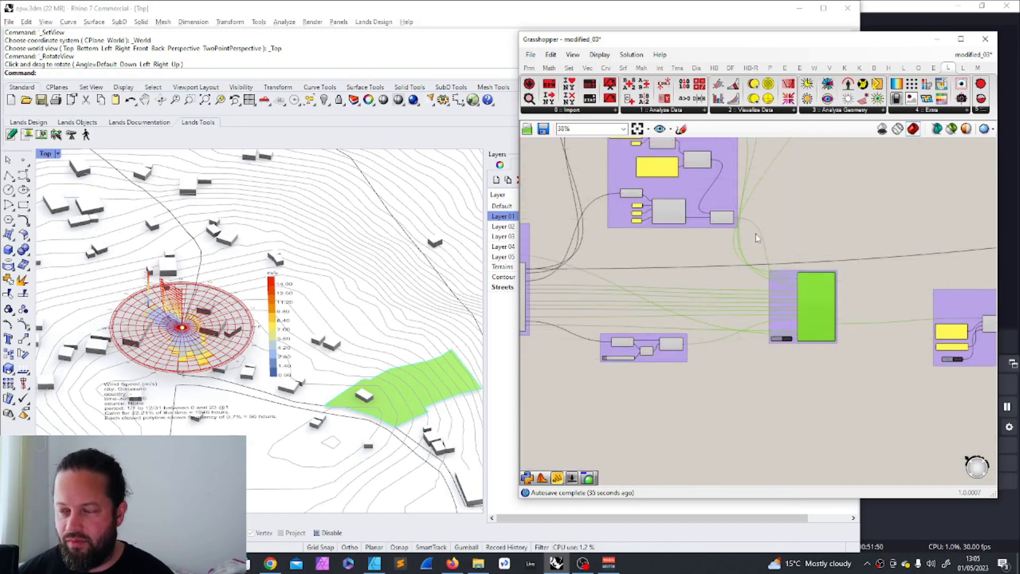
pyautogui.scroll(5, 603, 181)
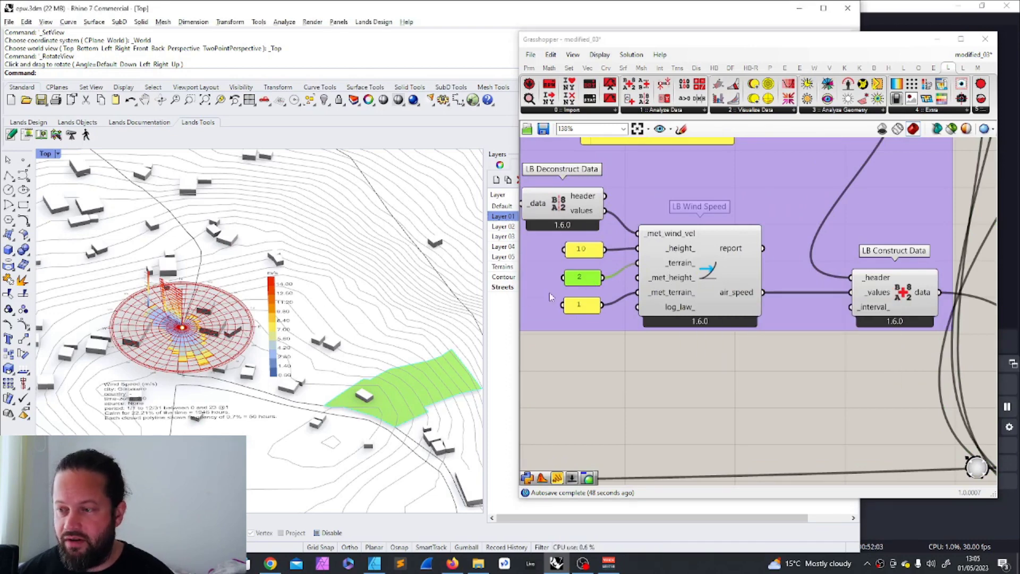
pyautogui.scroll(-3, 637, 278)
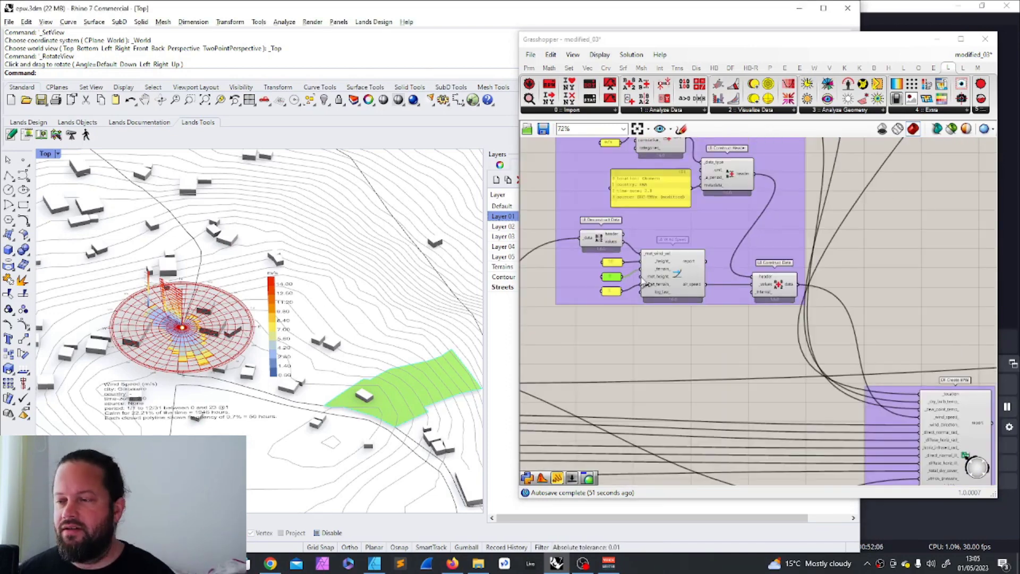
pyautogui.scroll(-5, 659, 276)
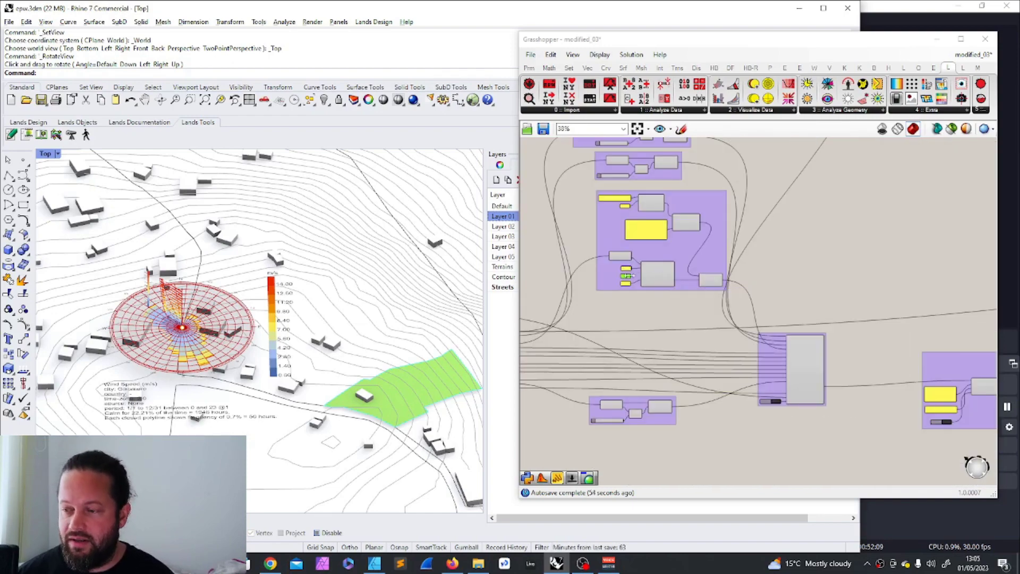
pyautogui.scroll(5, 769, 339)
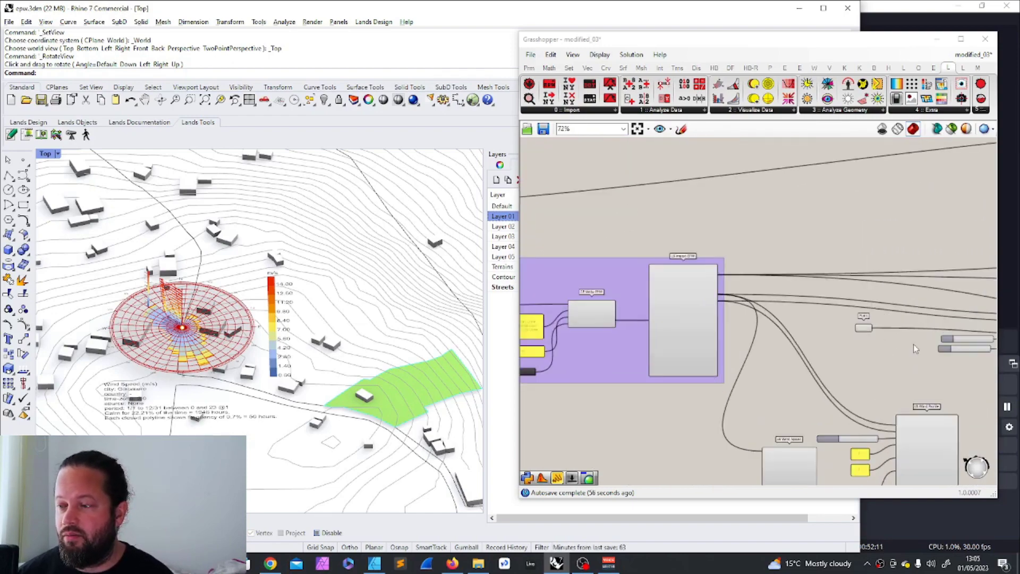
# Move the base point of the wind rose and wind profile to open ground beside the green site
pyautogui.moveTo(244, 317); pyautogui.dragTo(195, 322, button='right')
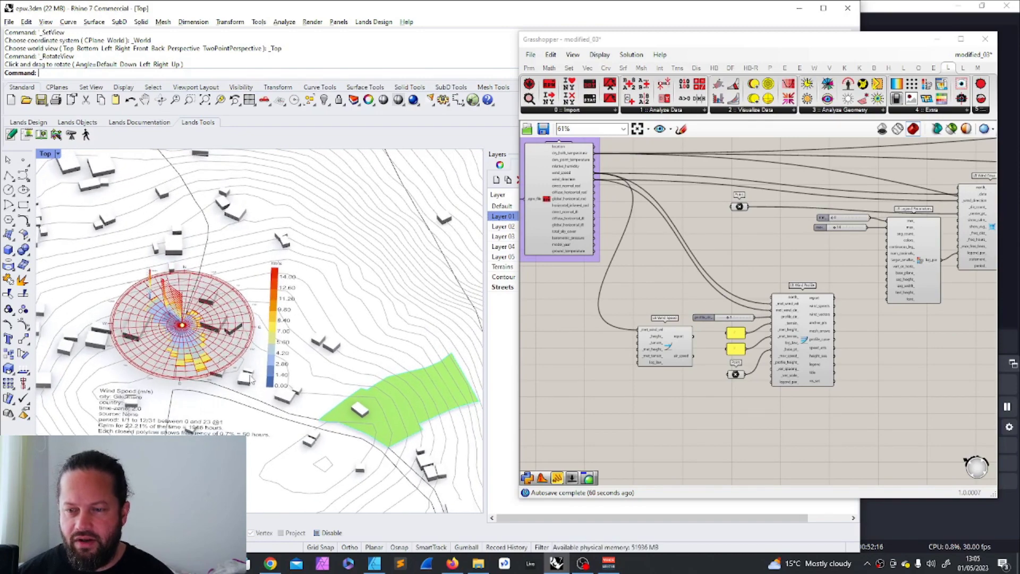
pyautogui.moveTo(238, 357); pyautogui.dragTo(239, 315, button='right')
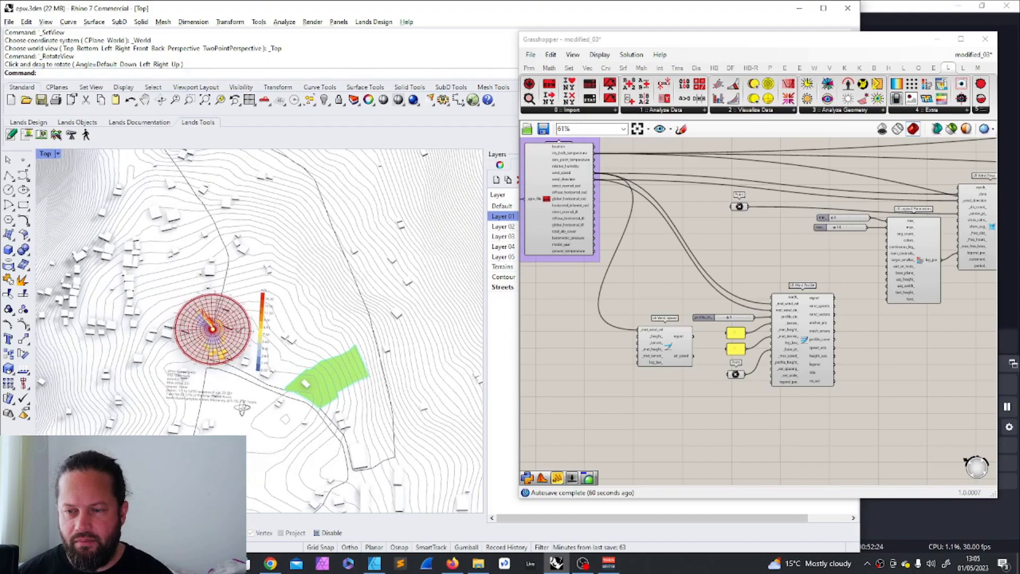
pyautogui.moveTo(242, 407); pyautogui.dragTo(242, 356, button='right')
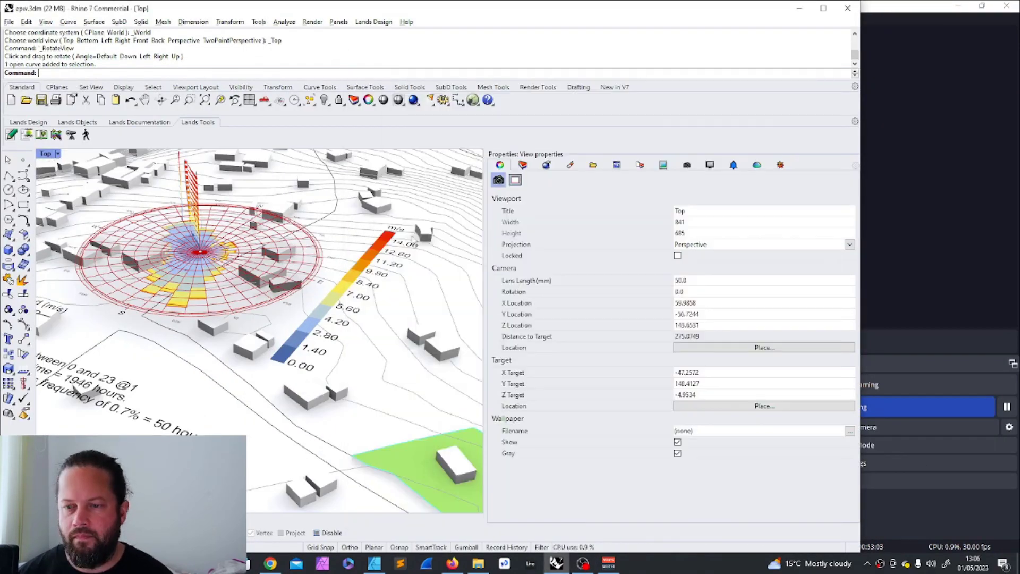
pyautogui.click(241, 271)
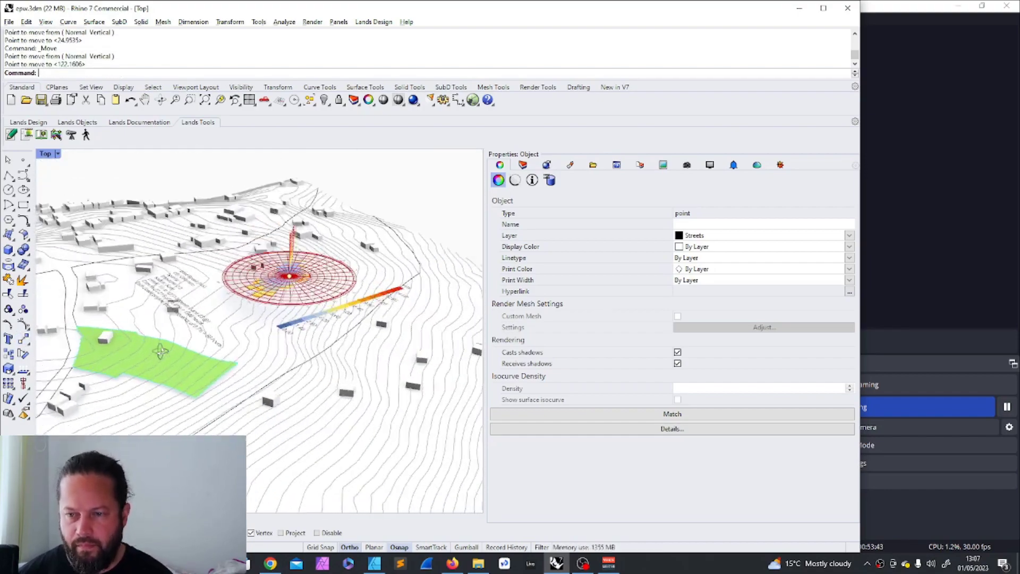
# Examine the relocated wind rose, legend and wind profile relative to the green site and surrounding buildings from several angles
pyautogui.moveTo(254, 289); pyautogui.dragTo(333, 327, button='right')
pyautogui.scroll(2, 232, 325)
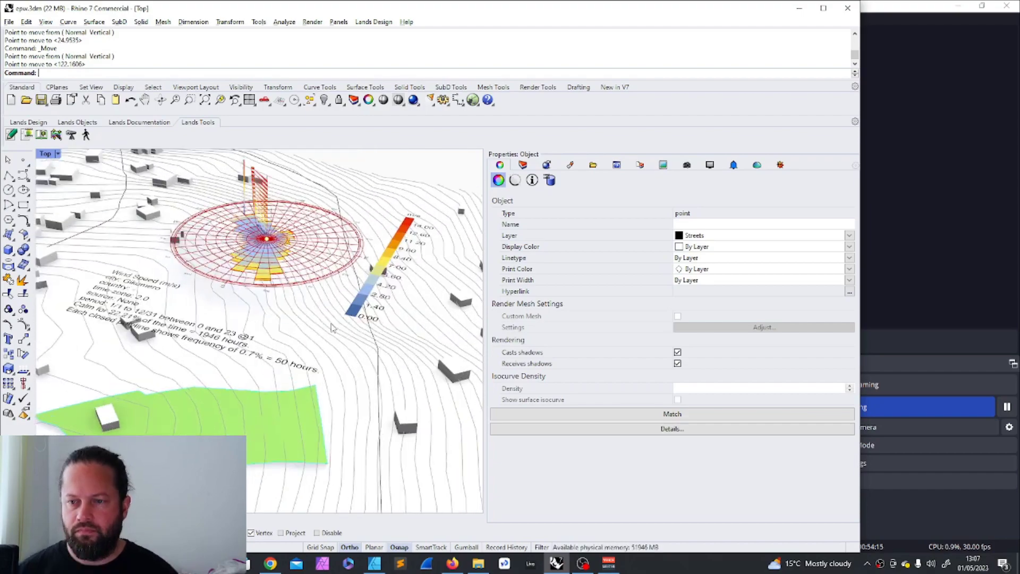
pyautogui.click(522, 165)
pyautogui.moveTo(366, 276); pyautogui.dragTo(400, 268, button='right')
pyautogui.scroll(-2, 400, 268)
pyautogui.click(500, 165)
pyautogui.moveTo(340, 297); pyautogui.dragTo(382, 298, button='right')
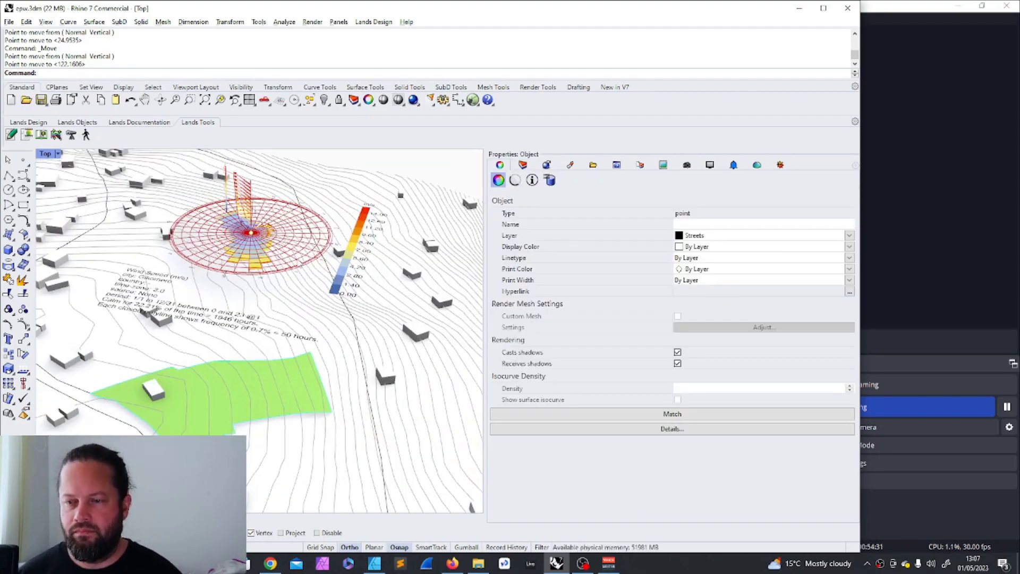
# Bring up the Grasshopper definition beside the Rhino viewport and set the profile_dir_ slider to 2
pyautogui.click(523, 165)
pyautogui.click(556, 563)
pyautogui.click(611, 513)
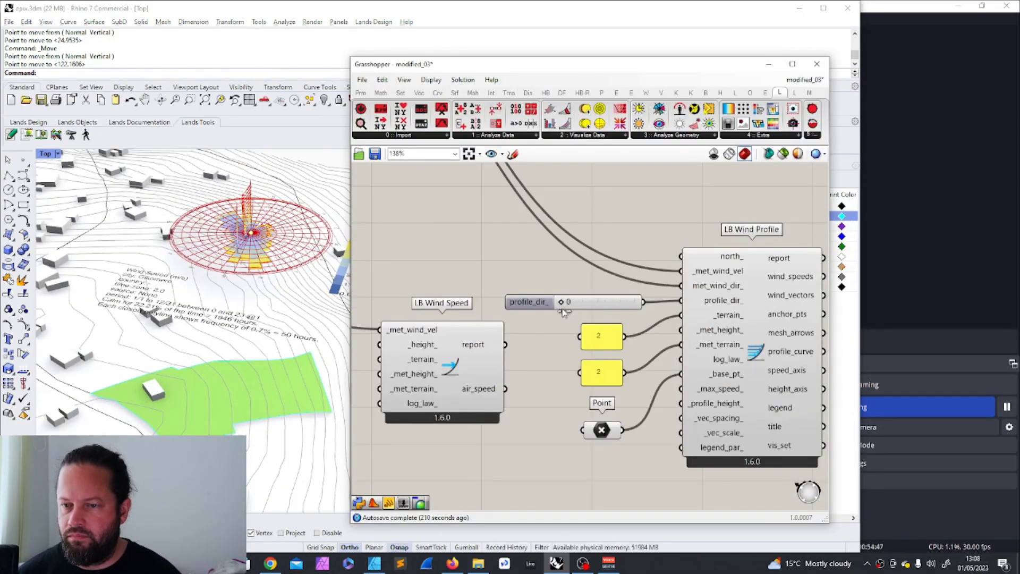
pyautogui.moveTo(653, 64); pyautogui.dragTo(813, 43)
pyautogui.moveTo(319, 318); pyautogui.dragTo(340, 308, button='right')
# Maximise the Rhino window and reopen the Grasshopper definition over it, keeping the wind rose and profile in view
pyautogui.click(929, 42)
pyautogui.click(823, 8)
pyautogui.click(472, 96)
pyautogui.moveTo(785, 45); pyautogui.dragTo(963, 46)
pyautogui.moveTo(361, 281); pyautogui.dragTo(366, 254, button='right')
pyautogui.hotkey('alt', 'Tab')
pyautogui.click(556, 563)
pyautogui.click(611, 513)
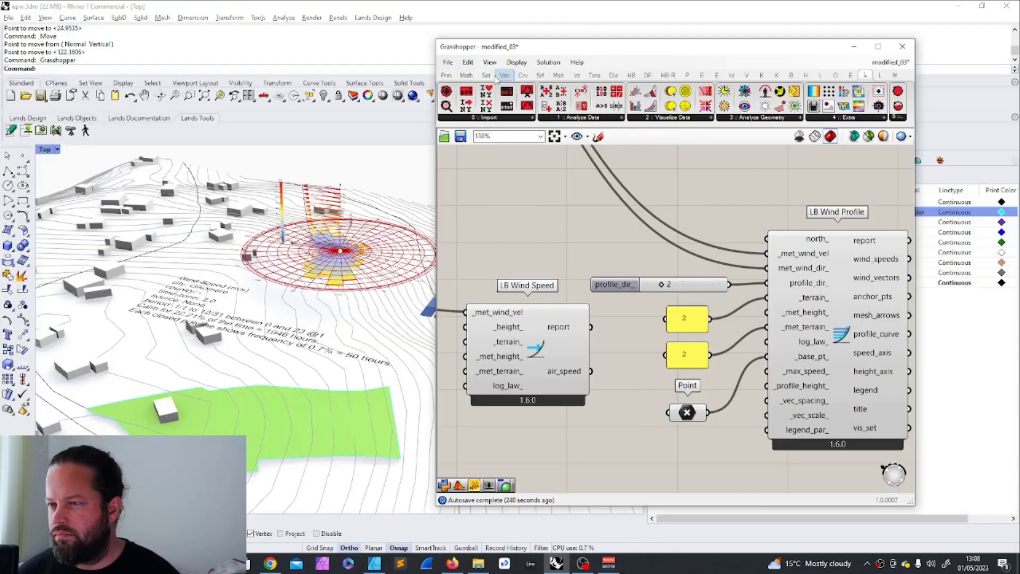
pyautogui.click(559, 76)
pyautogui.click(577, 75)
pyautogui.click(686, 75)
pyautogui.scroll(-2, 830, 78)
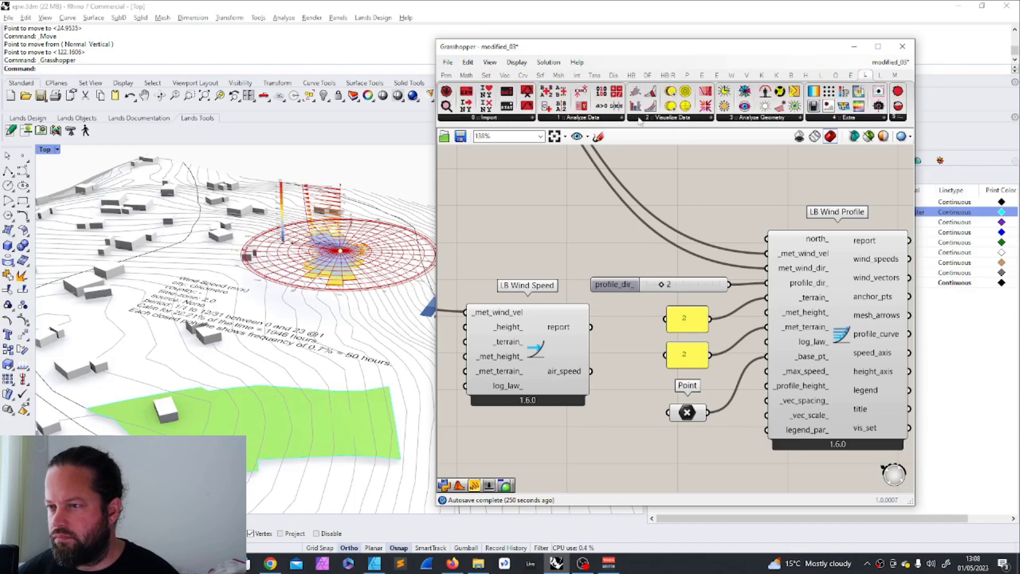
pyautogui.hotkey('alt', 'Tab')
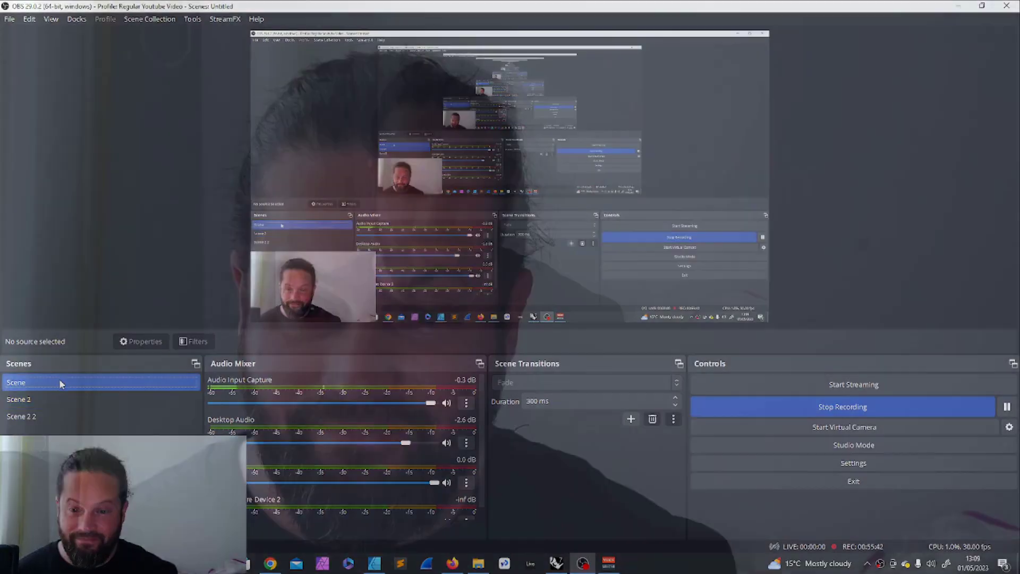